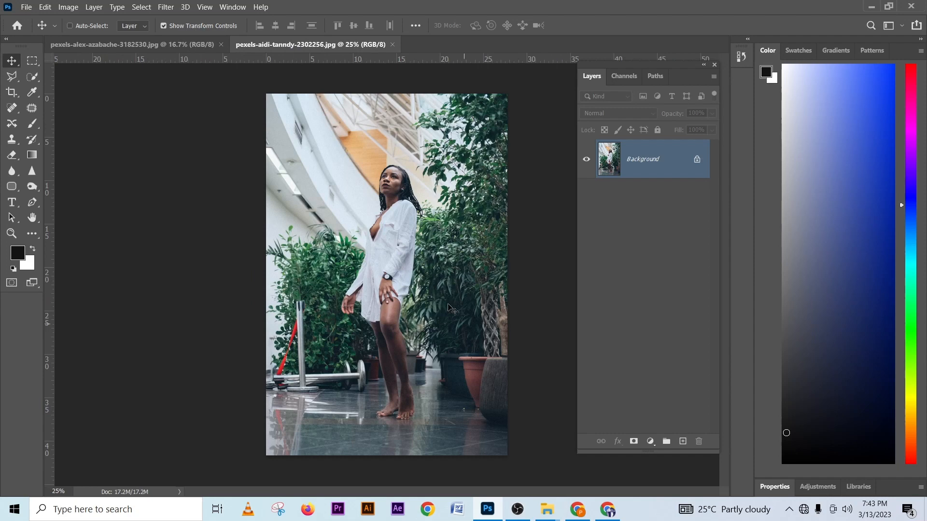
In the portrait photo pexels-aidi-tanndy-2302256.jpg, select the woman automatically using the Quick Selection tool's Select Subject command
left_click(153, 45)
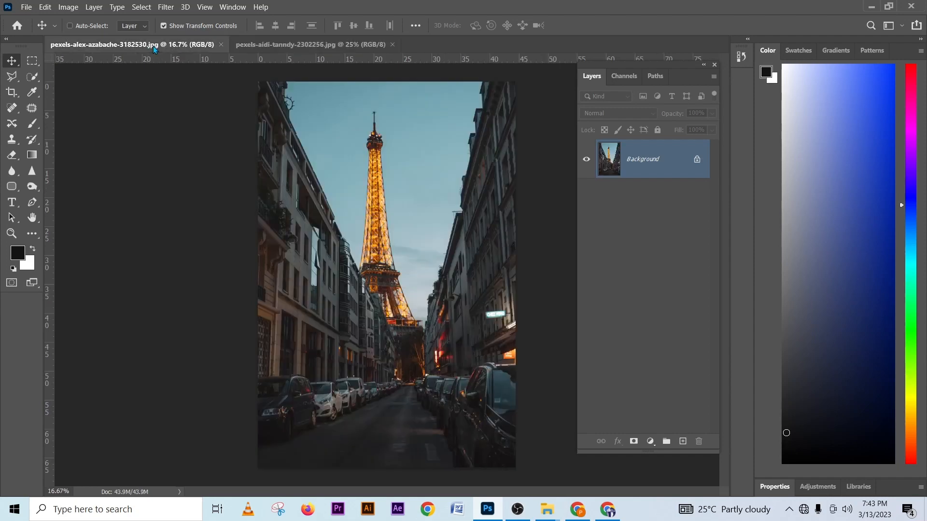
left_click(315, 47)
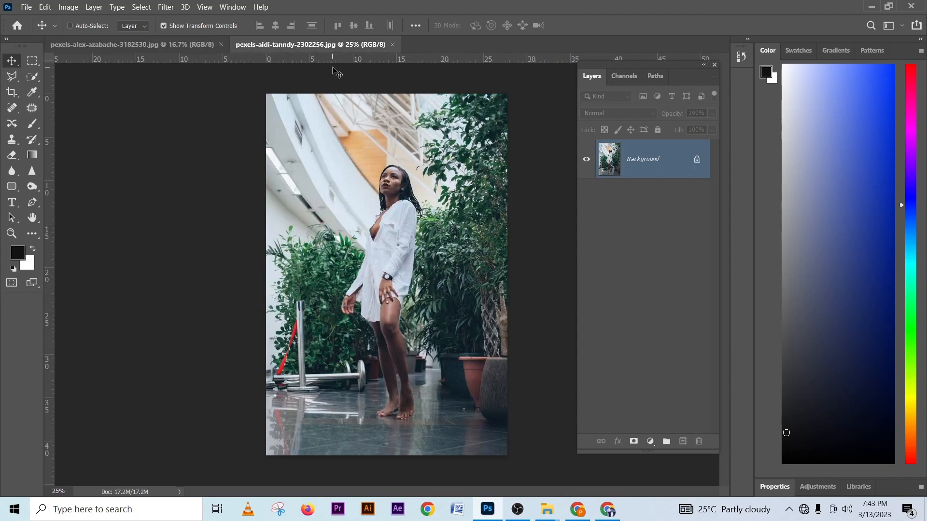
scroll(432, 205, "up", 5)
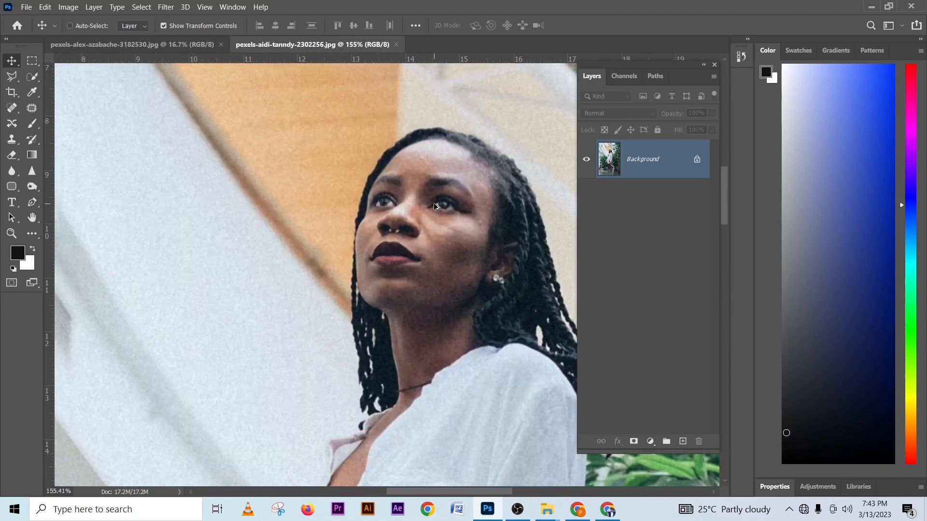
scroll(434, 203, "down", 5)
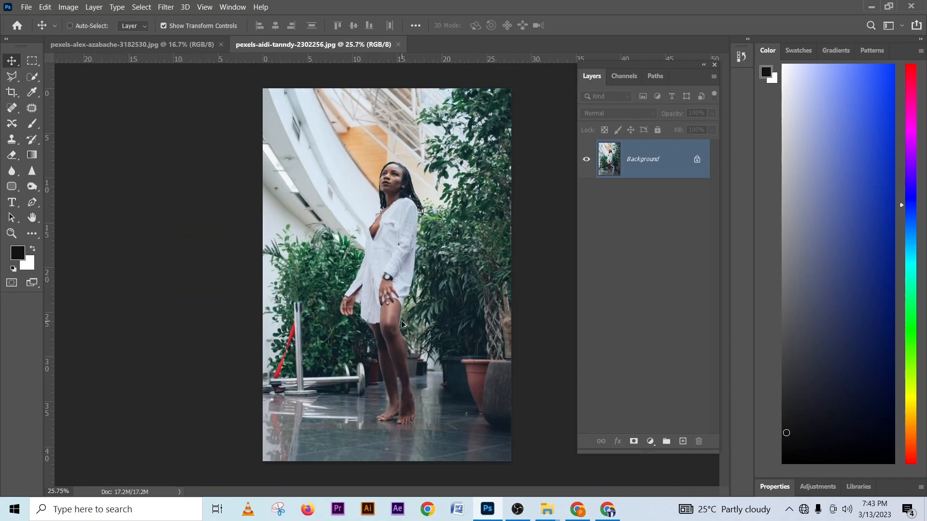
scroll(403, 324, "up", 1)
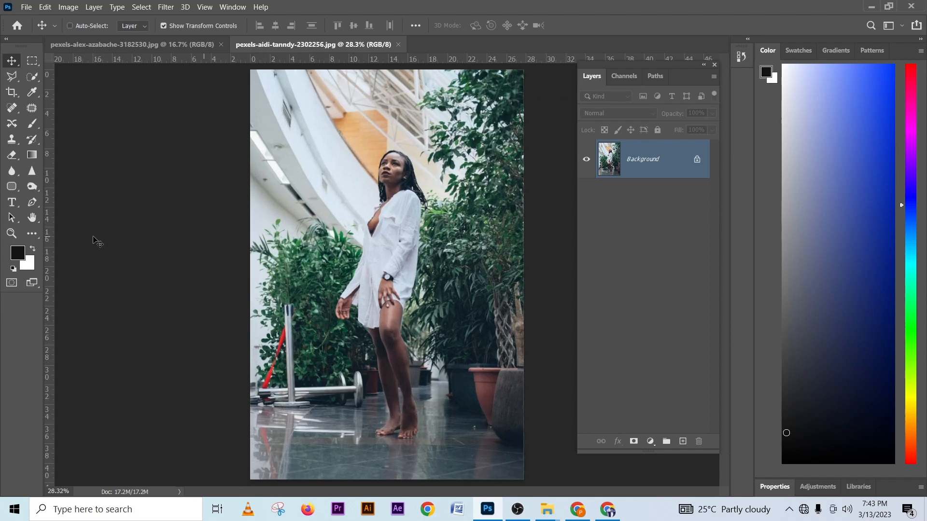
right_click(31, 78)
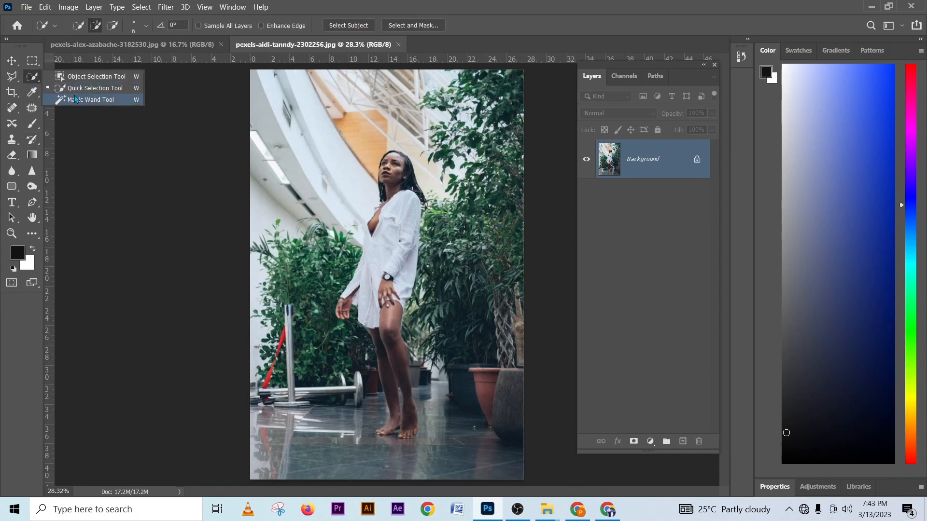
left_click(95, 89)
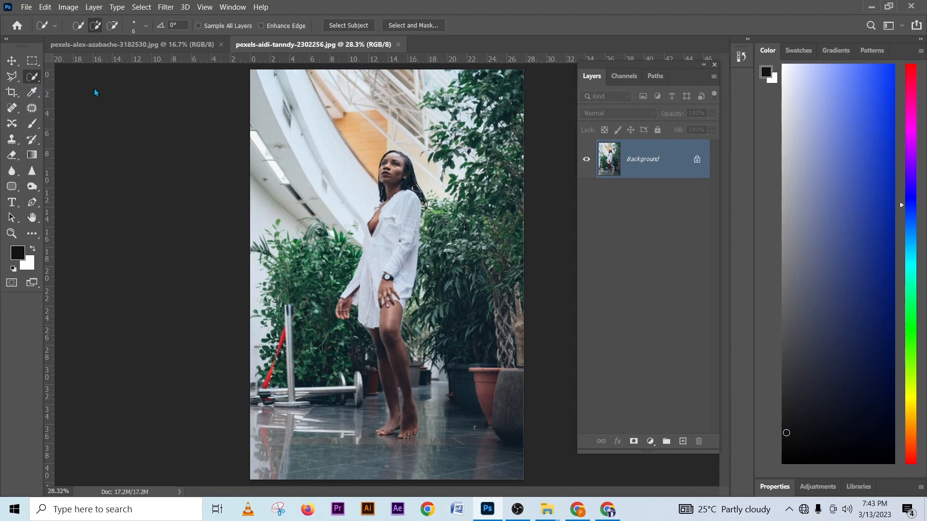
left_click(351, 26)
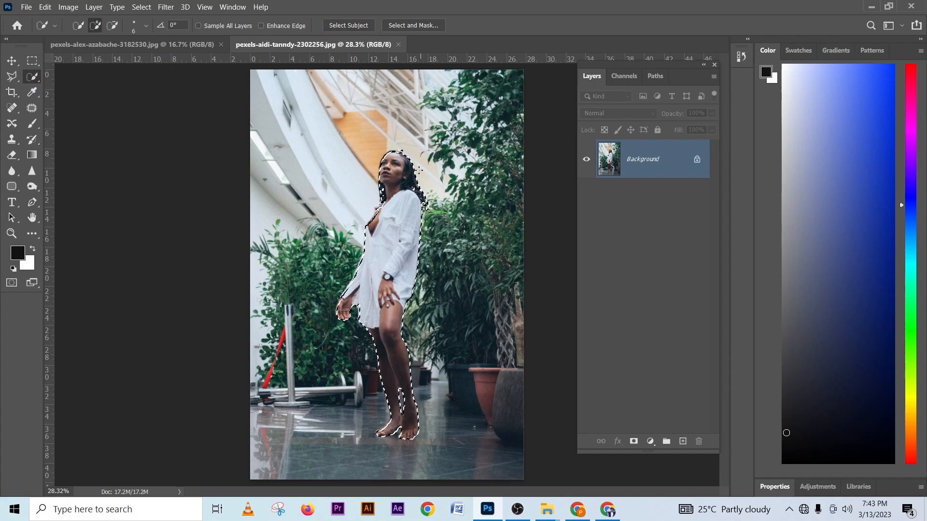
Examine the selection outline along the woman's legs and around her toes for inaccurate edges
scroll(387, 289, "up", 3)
left_click_drag(383, 304, 394, 112)
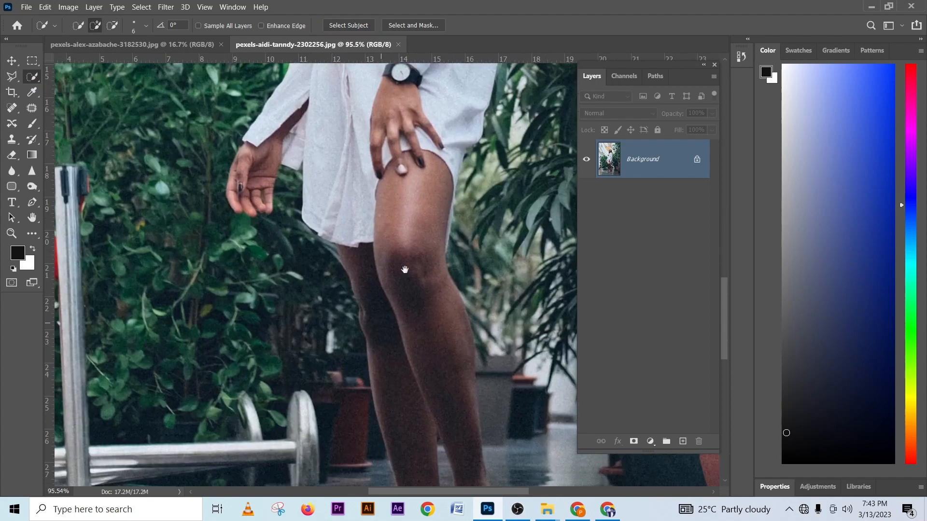
left_click_drag(380, 367, 333, 123)
left_click_drag(374, 223, 355, 146)
scroll(406, 318, "up", 3)
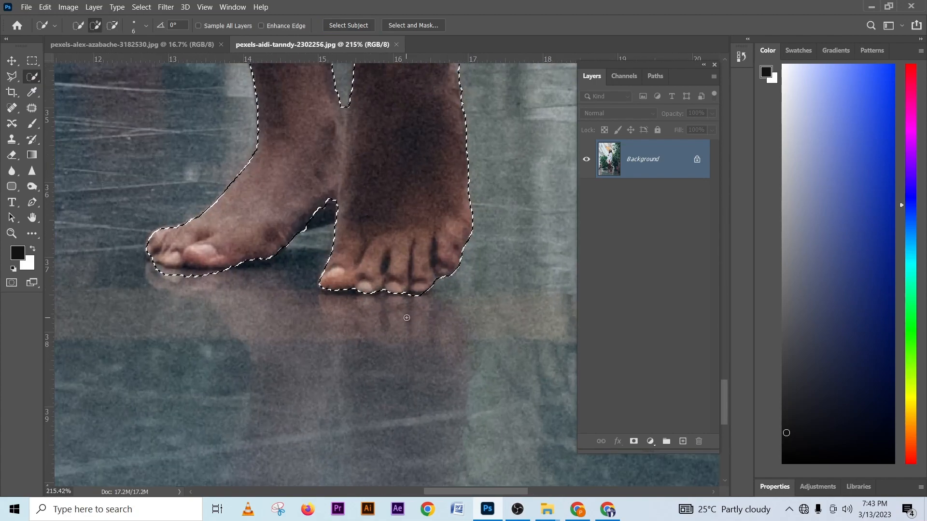
scroll(266, 274, "up", 2)
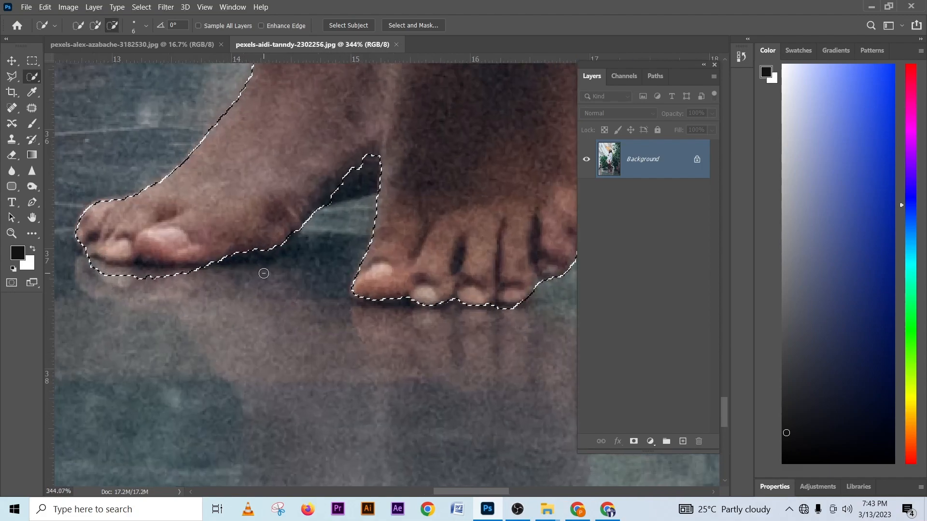
Switch to the Polygonal Lasso tool and invert the selection from the woman to the background
left_click(10, 76)
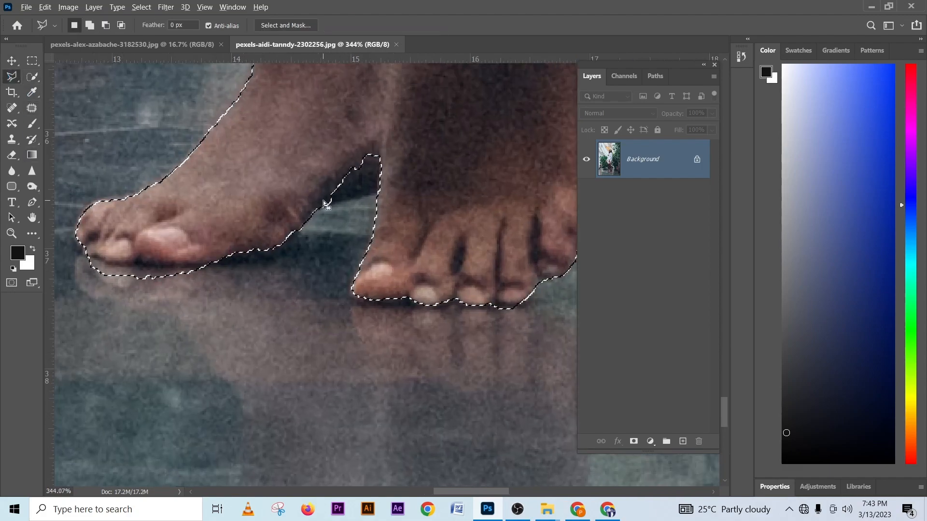
scroll(316, 203, "down", 4)
scroll(329, 207, "up", 3)
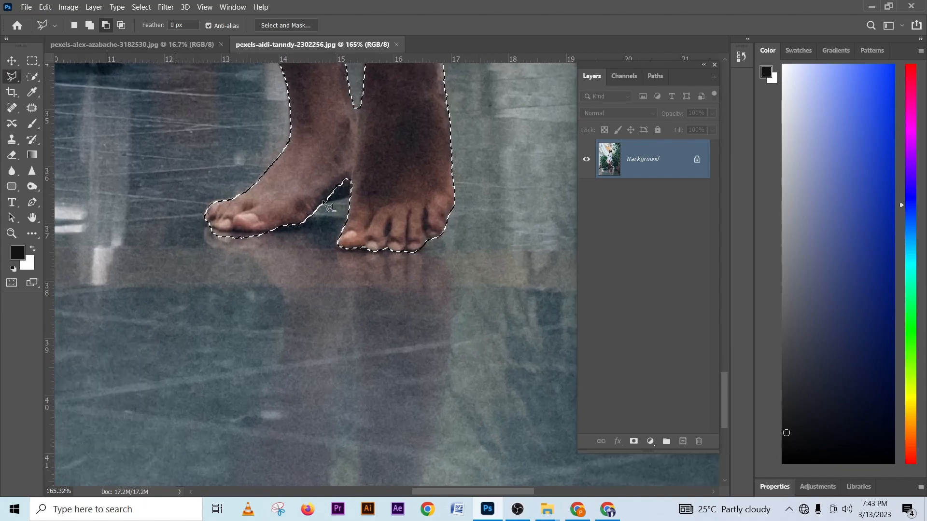
left_click_drag(403, 140, 400, 347)
left_click_drag(396, 250, 393, 196)
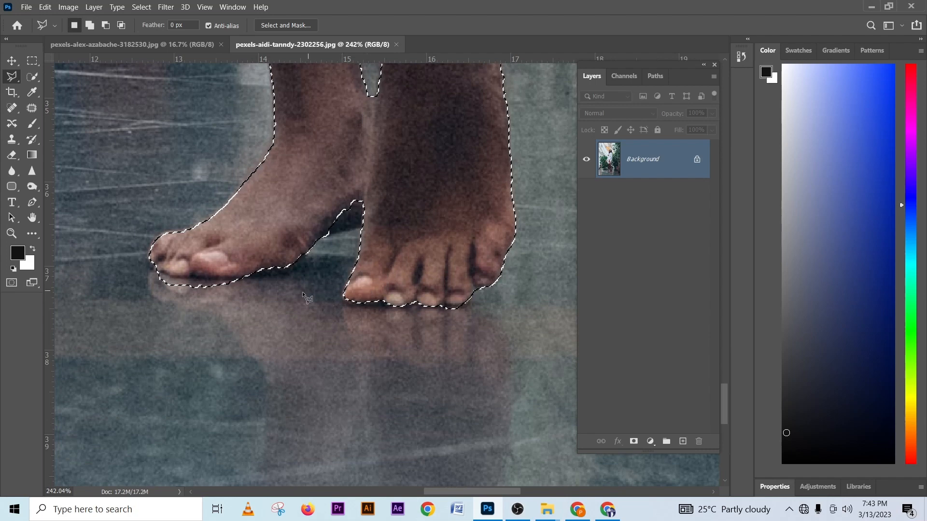
key("alt")
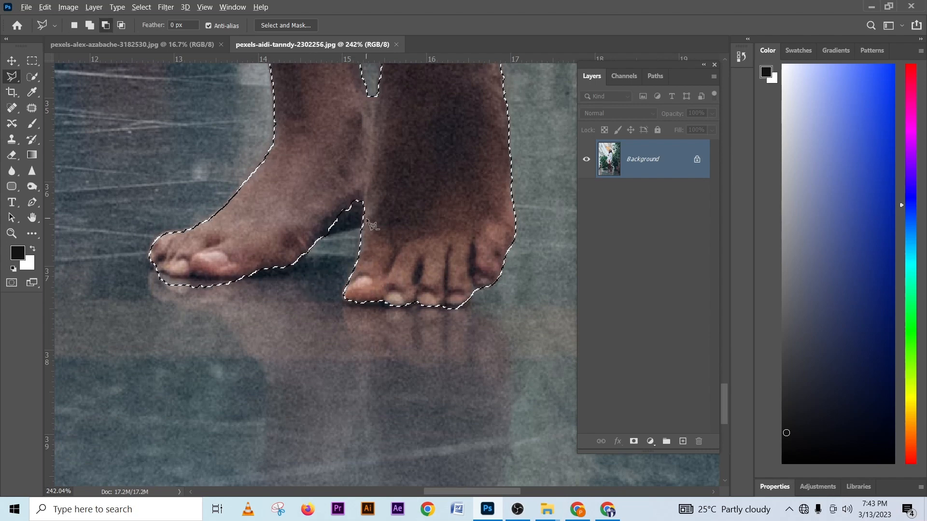
scroll(366, 218, "down", 5)
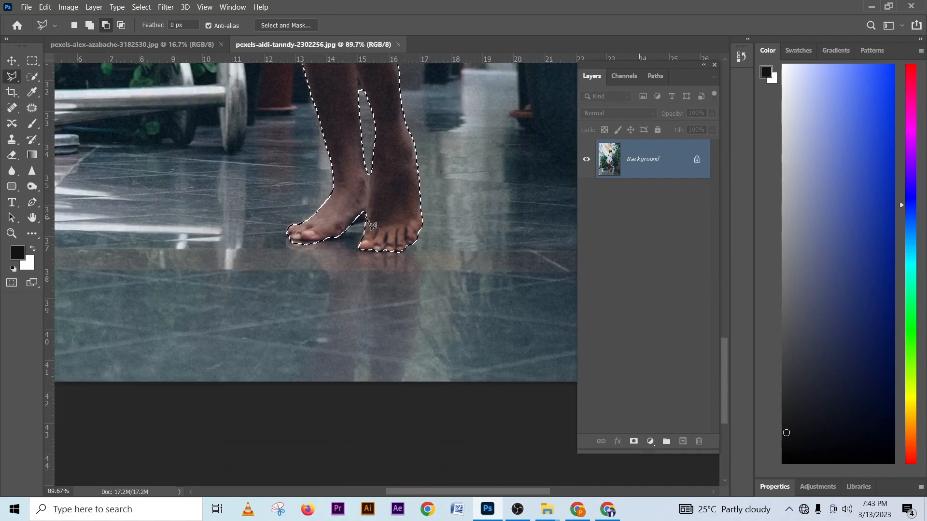
scroll(366, 218, "down", 5)
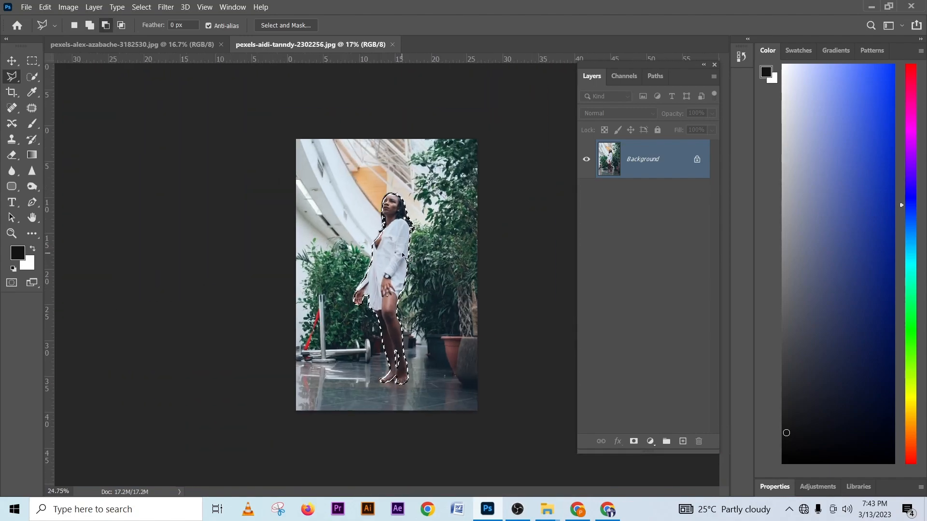
scroll(401, 252, "up", 2)
scroll(402, 252, "down", 1)
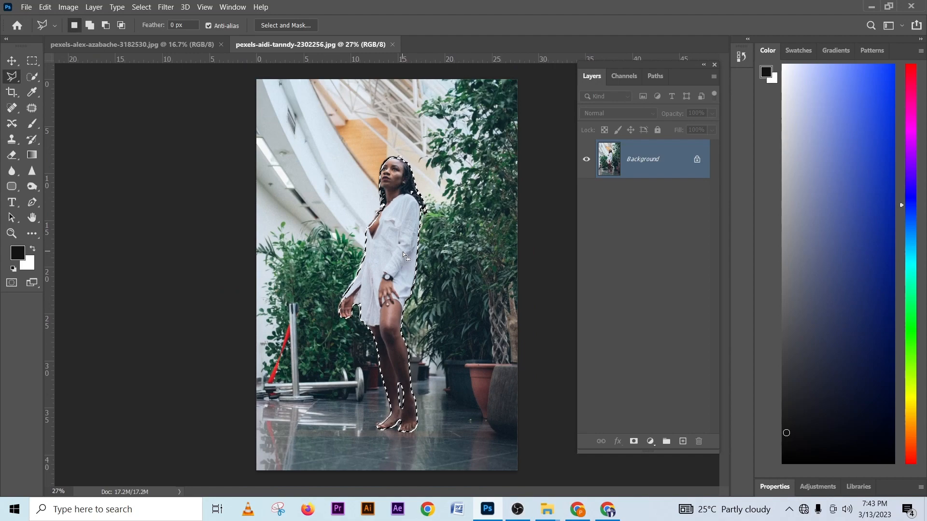
right_click(403, 251)
left_click(473, 267)
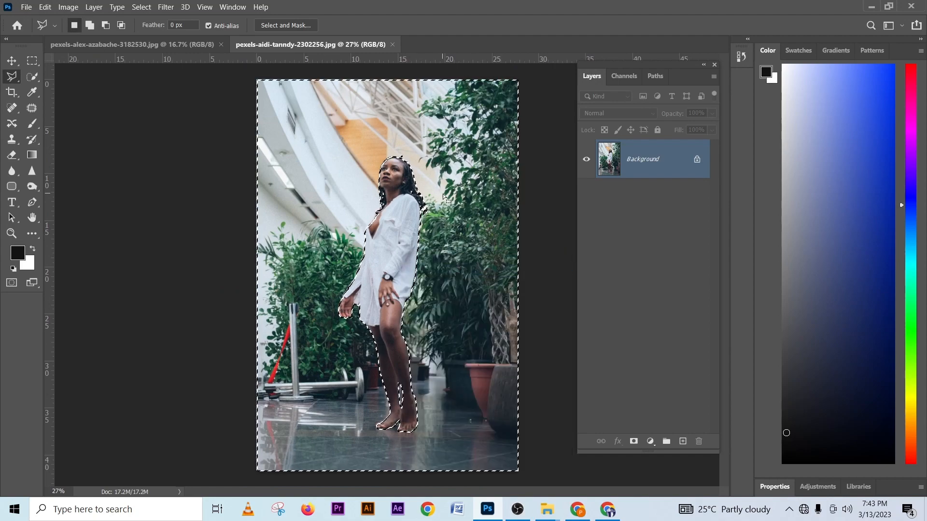
scroll(378, 251, "up", 5)
scroll(392, 299, "down", 4)
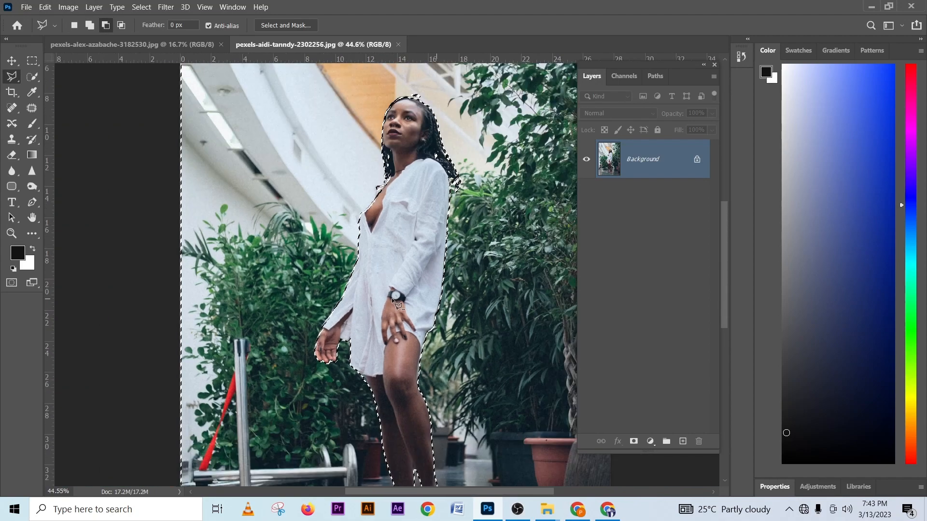
right_click(391, 298)
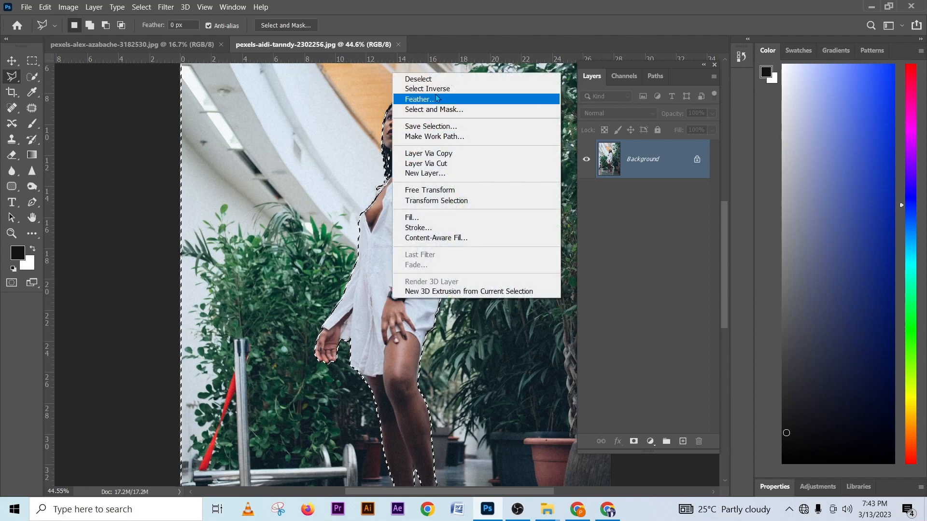
left_click(361, 206)
Add the strip of floor beneath the rear foot's toes to the background selection with the Polygonal Lasso tool
scroll(372, 270, "down", 10)
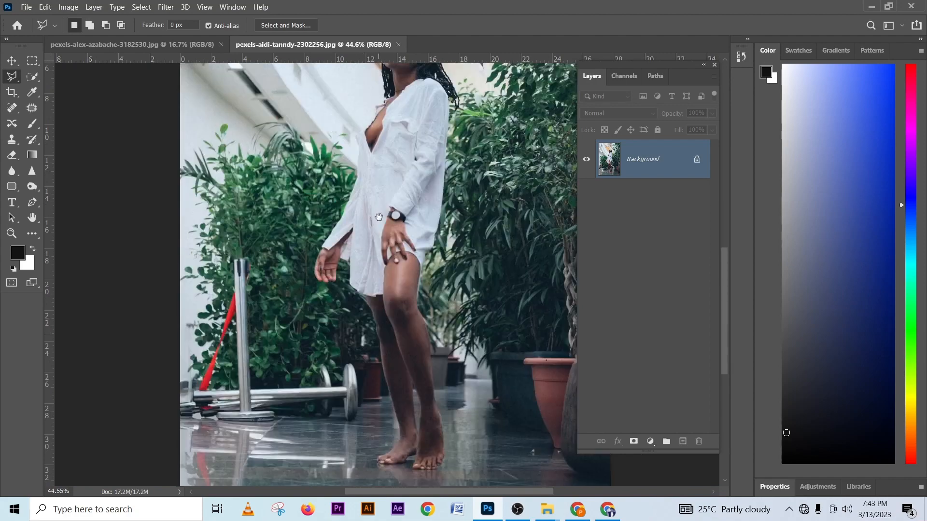
scroll(401, 189, "up", 3)
scroll(401, 190, "up", 7)
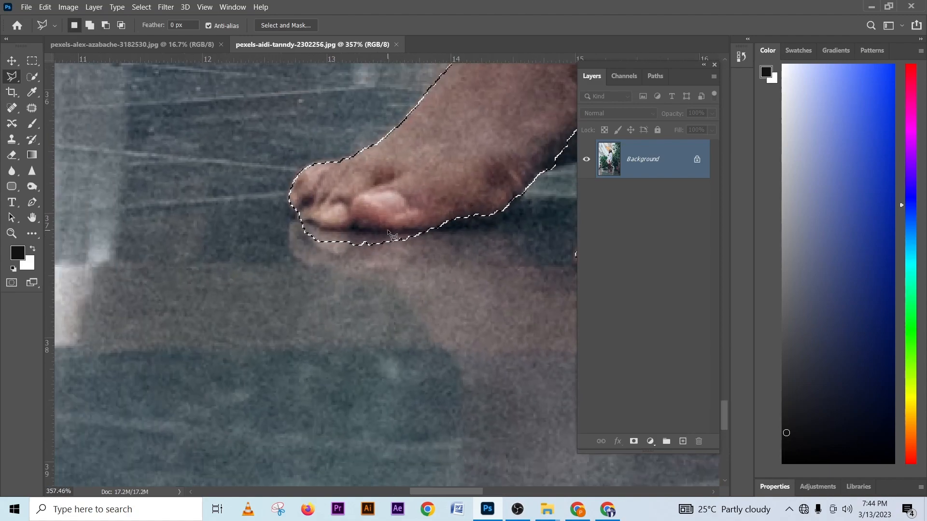
left_click(439, 226, "shift")
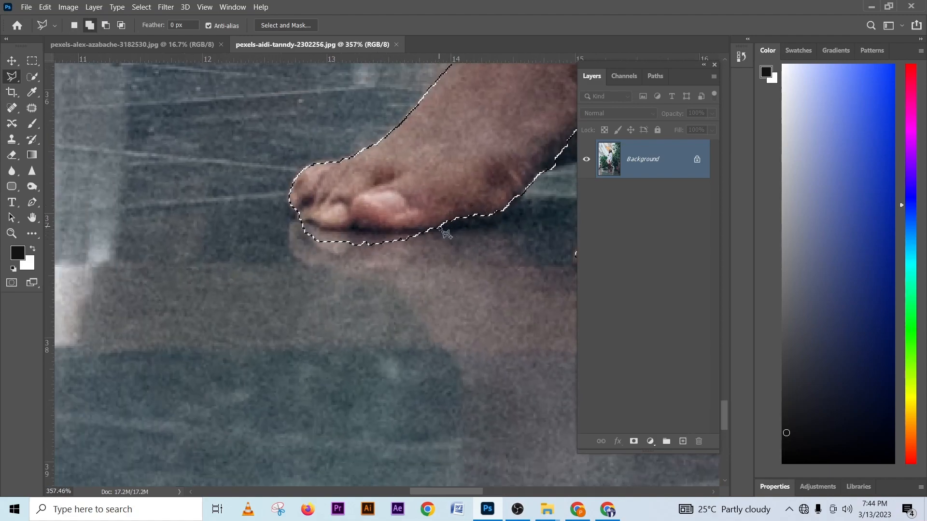
left_click(322, 229)
left_click(300, 219)
left_click(274, 218)
left_click(283, 275)
left_click(425, 285)
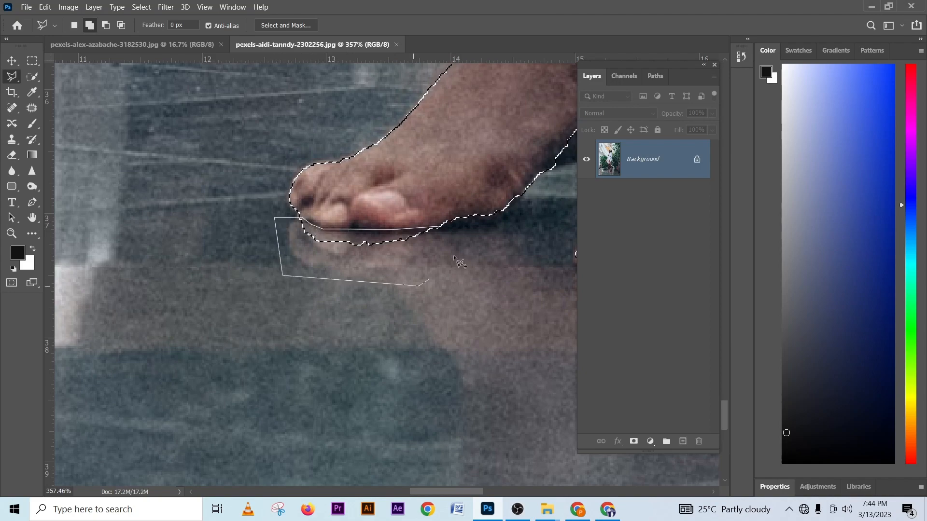
double_click(470, 245)
Subtract the dark wedge between the two feet, beneath the rear foot's arch, from the background selection
mouse_move(464, 213)
left_mouse_down()
mouse_move(402, 287)
mouse_move(365, 293)
left_mouse_up()
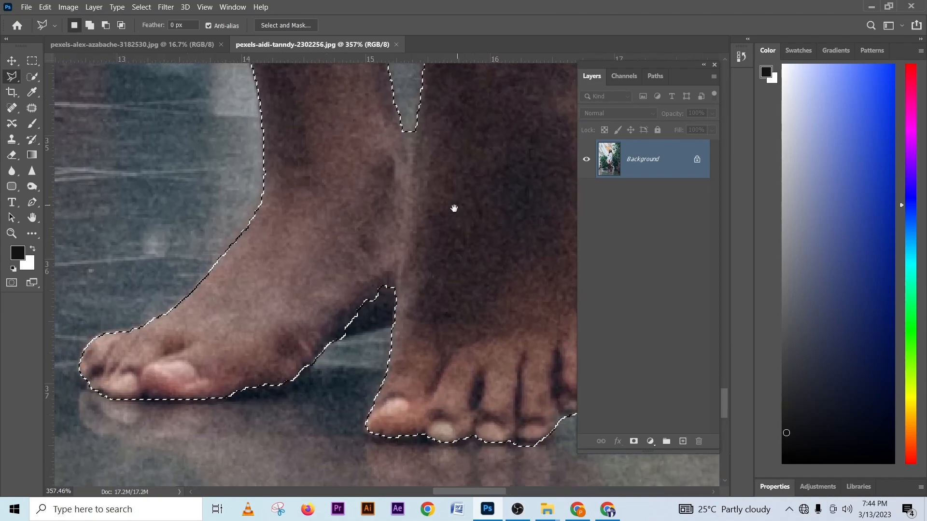
left_click(337, 339, "alt")
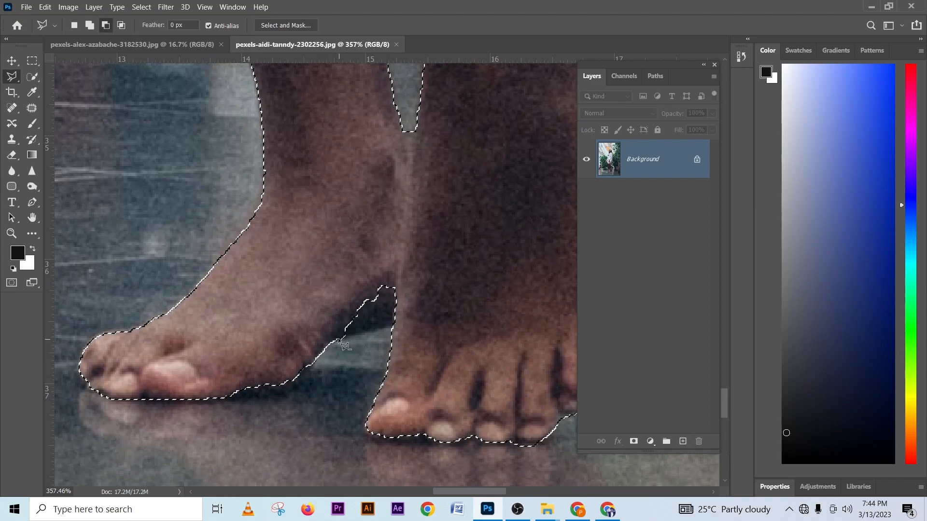
left_click(393, 326)
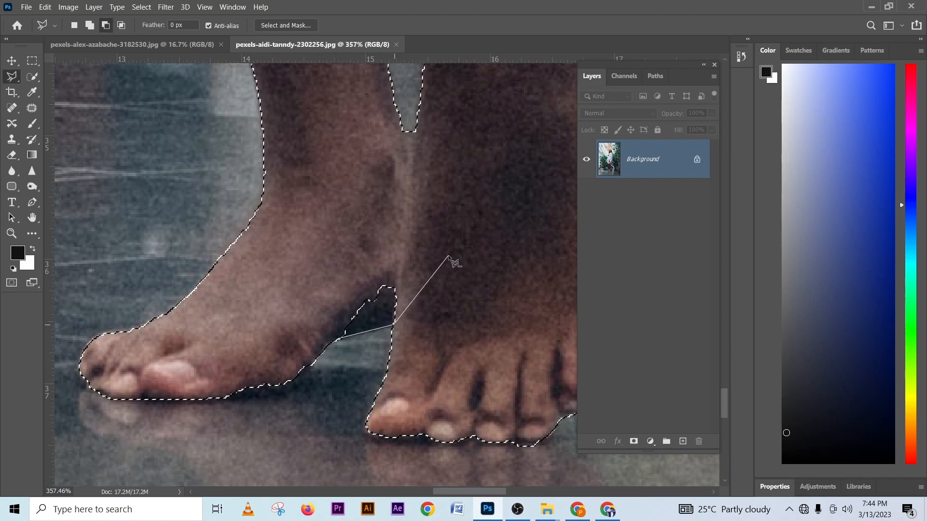
double_click(294, 322)
Add the leafy gap between the shirt hem and the rear leg to the background selection with a polygonal outline
mouse_move(375, 238)
left_mouse_down()
mouse_move(379, 458)
mouse_move(452, 360)
left_mouse_up()
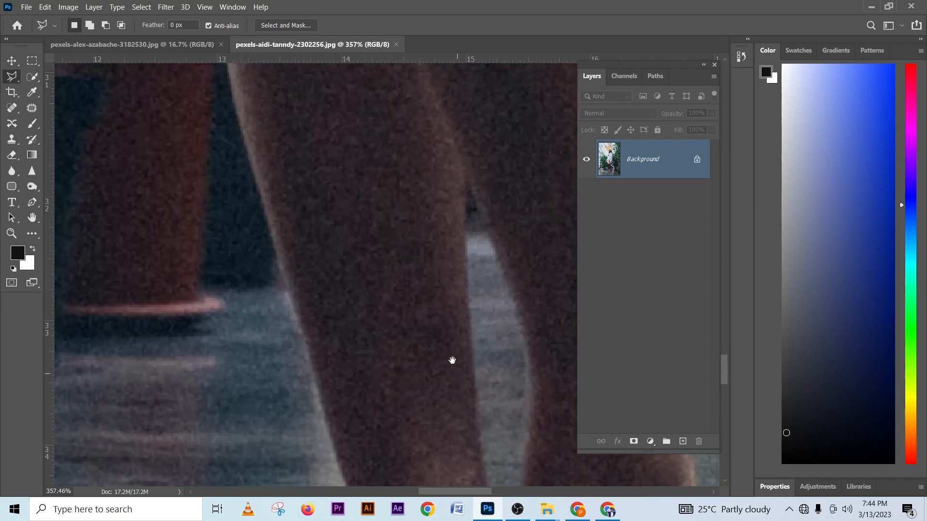
left_click_drag(372, 182, 383, 348)
left_click_drag(379, 207, 459, 357)
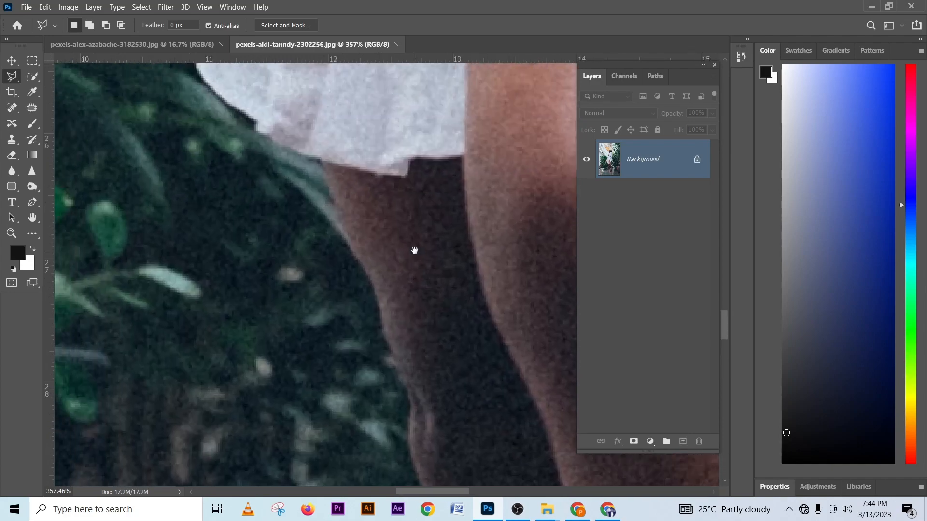
left_click_drag(413, 249, 459, 332)
key("shift")
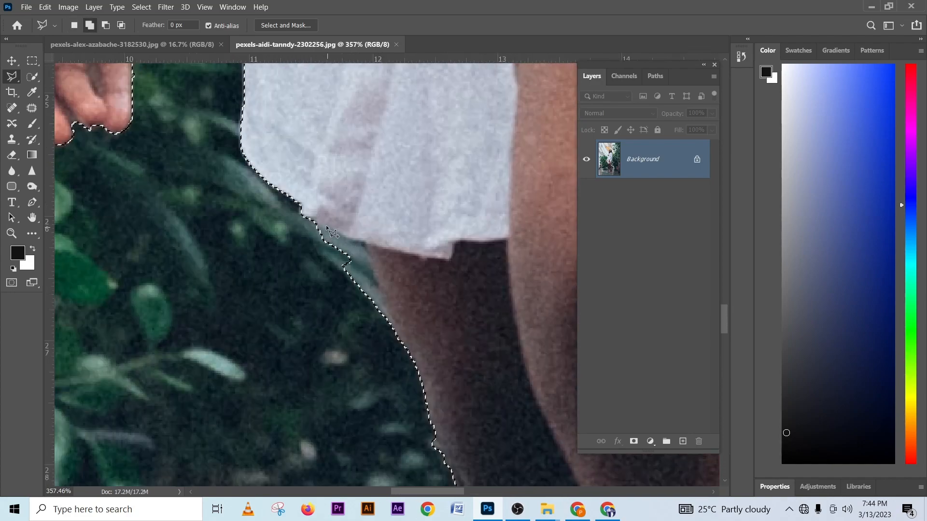
left_click(310, 221)
left_click(367, 243)
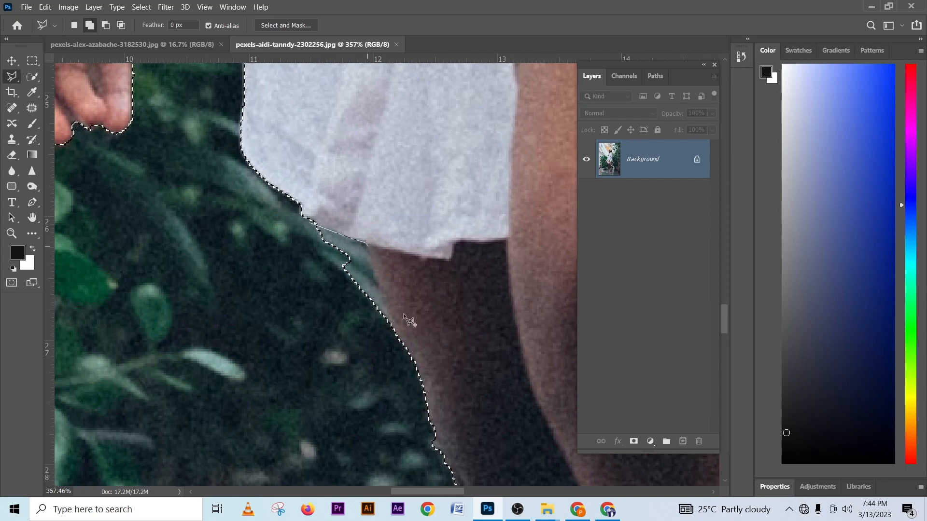
left_click(395, 331)
left_click(313, 353)
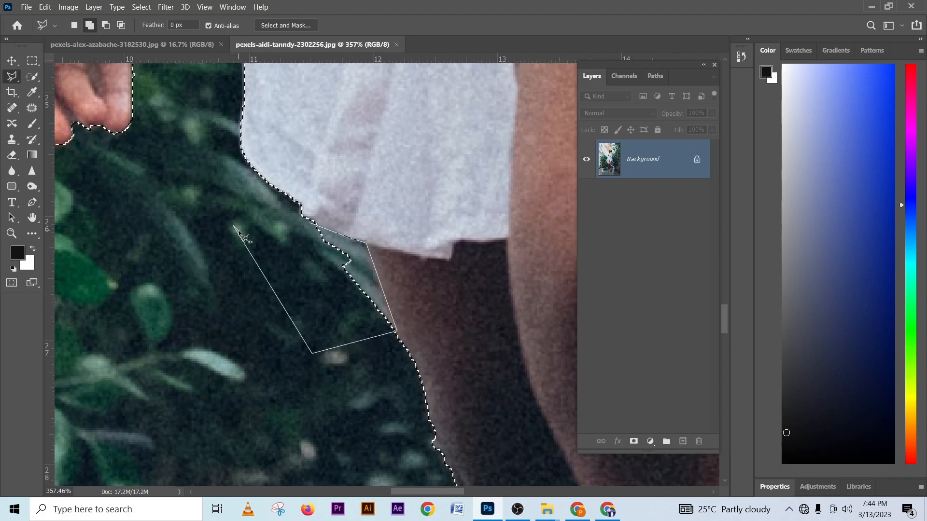
double_click(239, 231)
Smooth the notch along the rear leg's outer edge by adding a small polygonal sliver to the background selection
left_click_drag(395, 271, 374, 226)
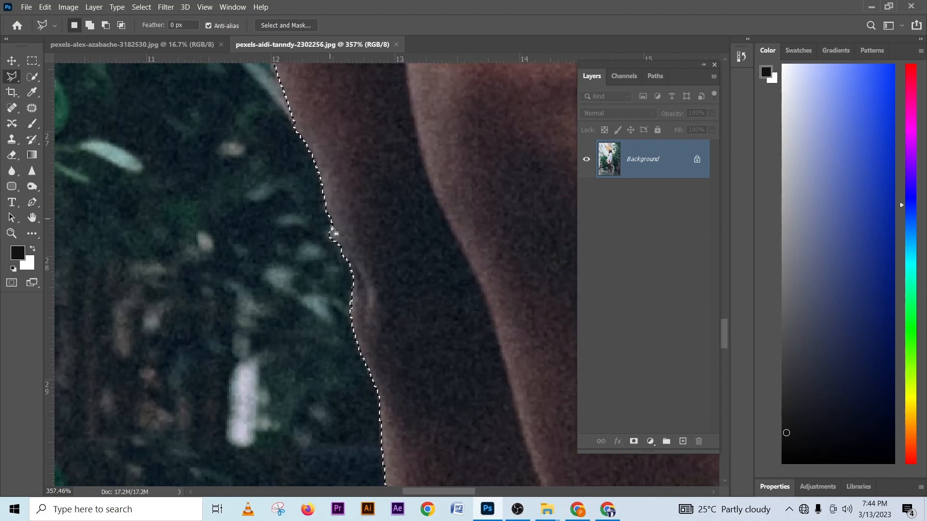
key("shift")
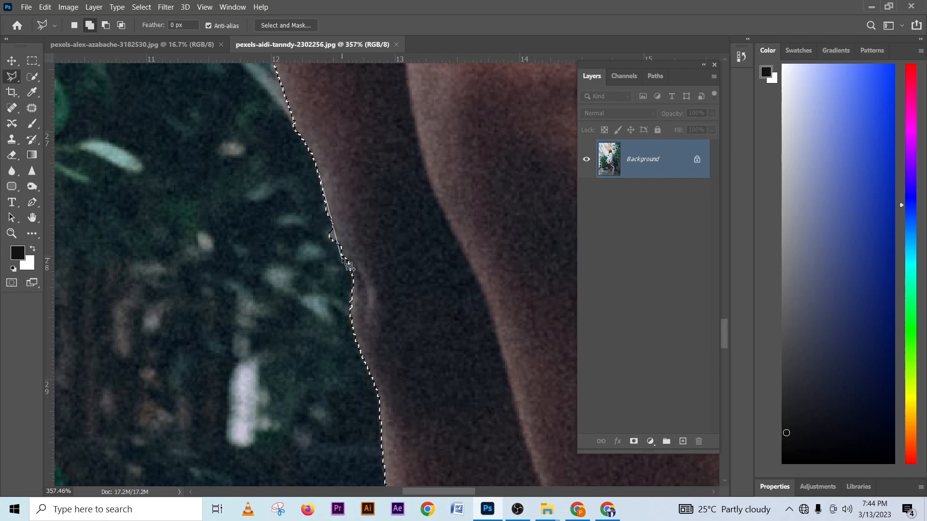
double_click(283, 170)
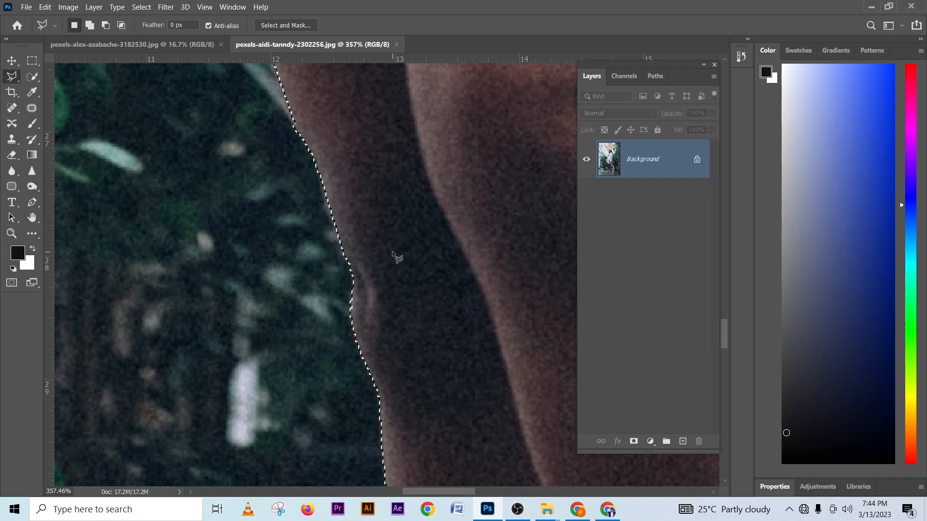
Subtract the missed shirt-front flap and collar edge, from the chest opening up to the neck beneath the braids, from the background selection
mouse_move(397, 256)
left_mouse_down()
mouse_move(366, 249)
mouse_move(335, 256)
mouse_move(387, 369)
left_mouse_up()
left_click_drag(325, 178, 325, 253)
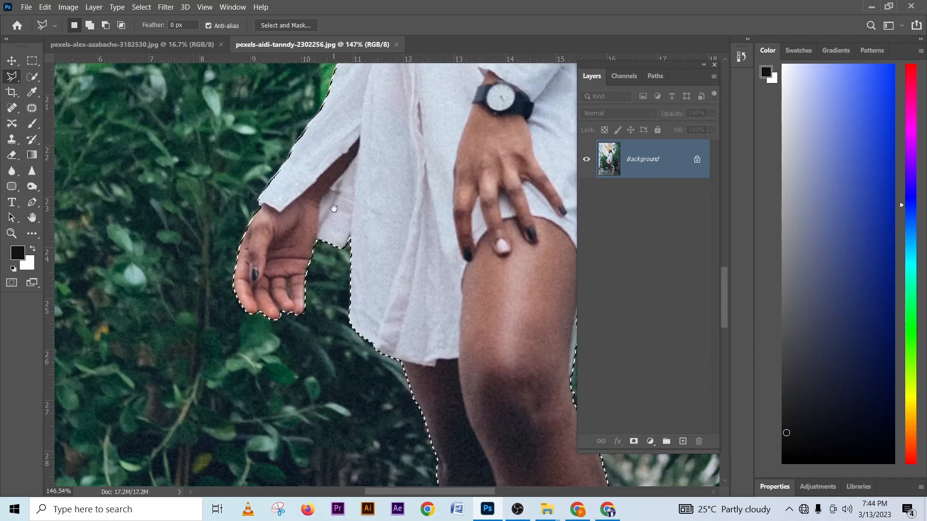
left_click_drag(339, 205, 322, 368)
left_click_drag(374, 153, 351, 308)
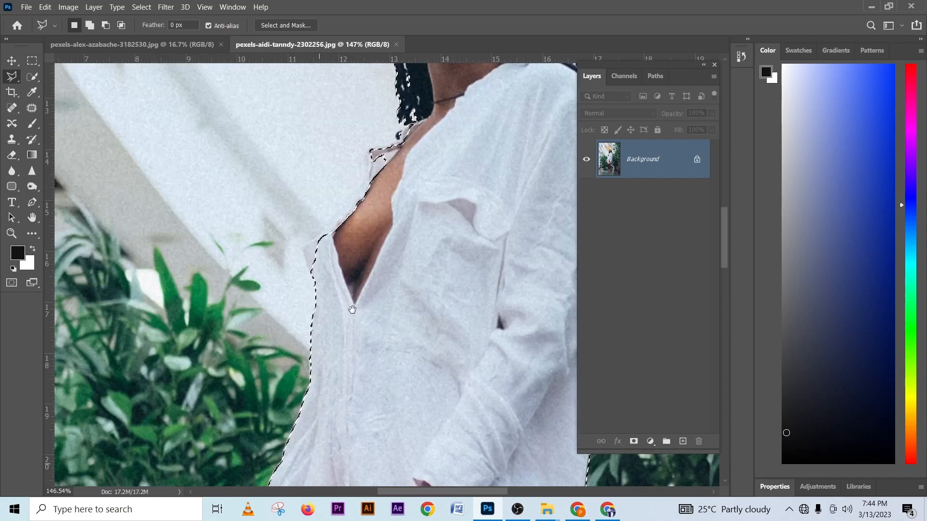
scroll(331, 246, "up", 6)
scroll(320, 293, "down", 4)
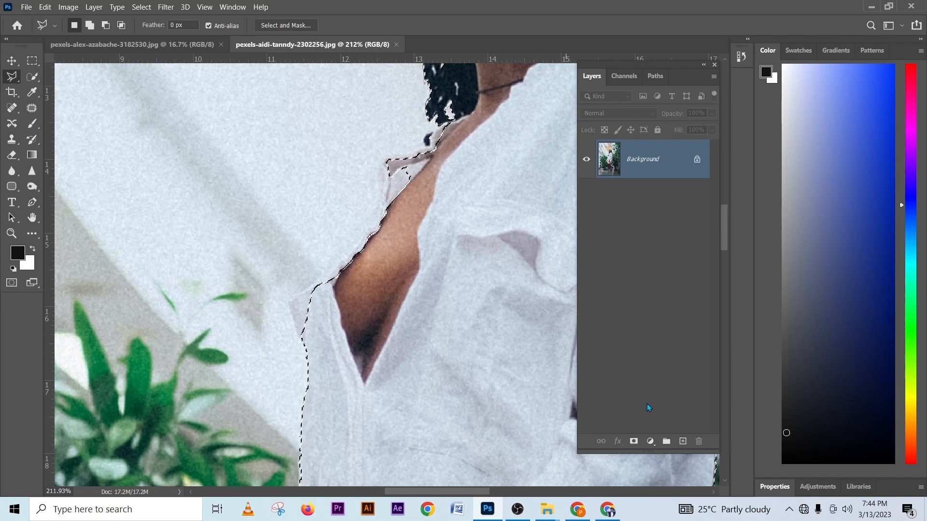
scroll(316, 396, "up", 3)
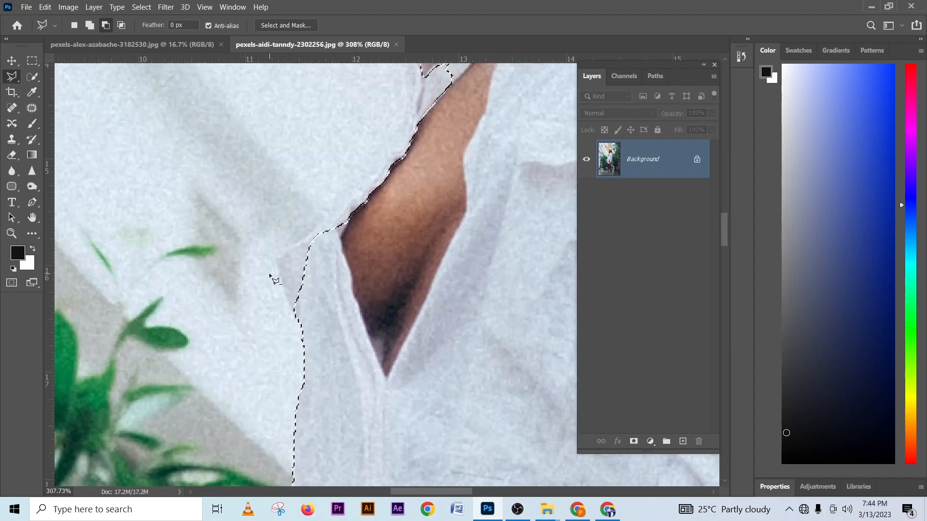
left_click(294, 311)
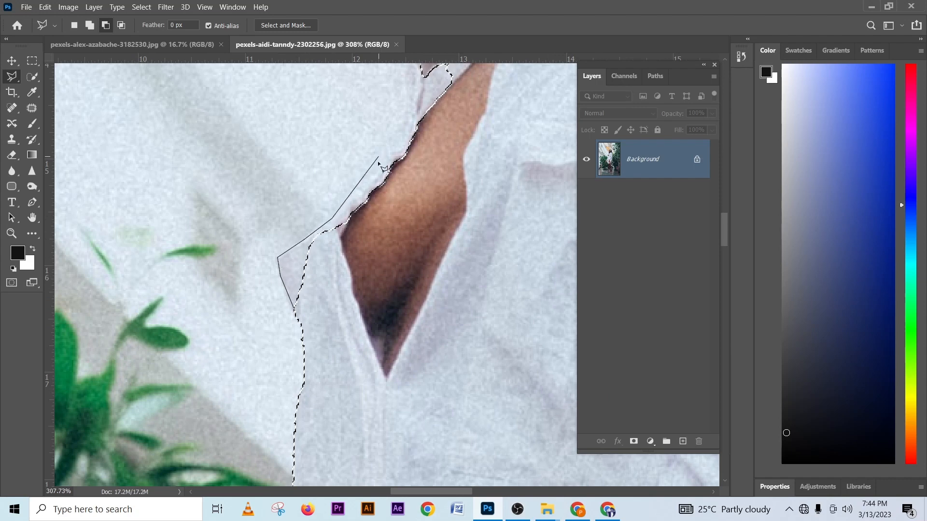
left_click(388, 147)
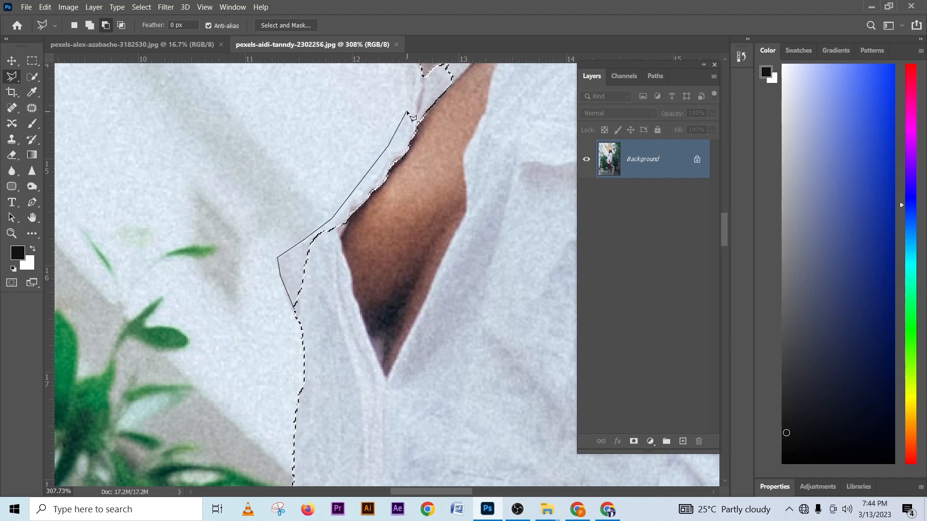
left_click(407, 111)
left_click_drag(379, 200, 326, 380)
left_click(352, 289)
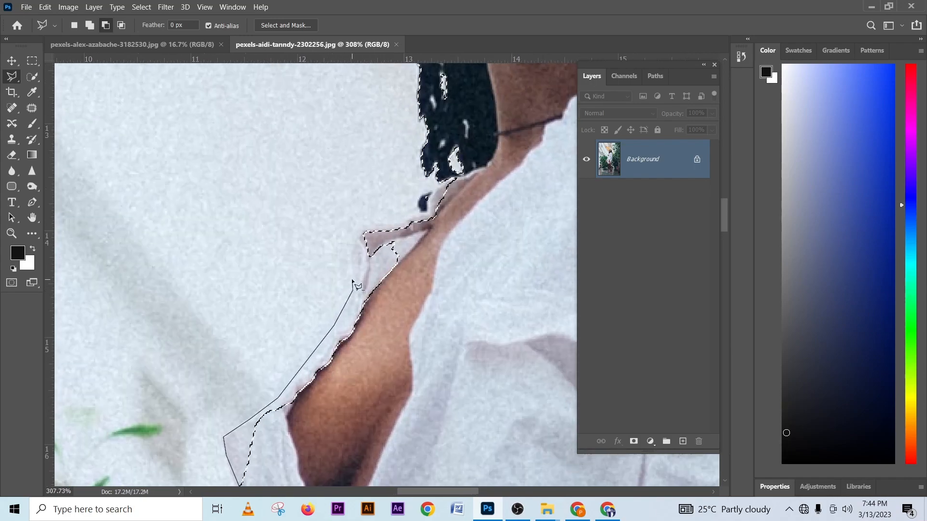
left_click(351, 245)
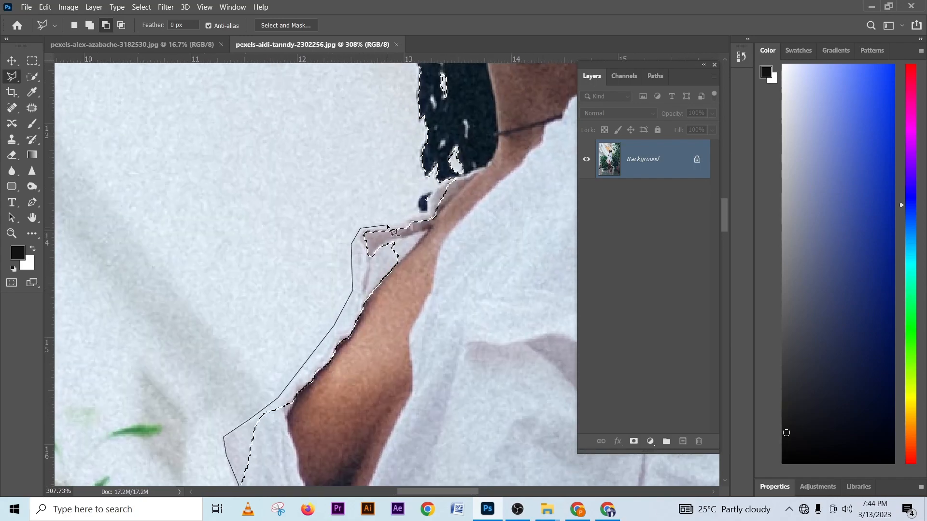
left_click(417, 207)
left_click(423, 195)
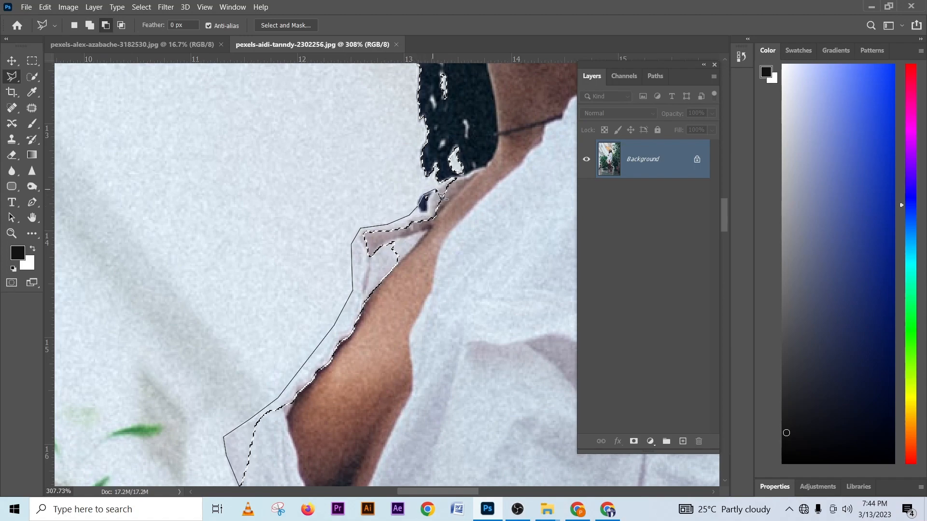
left_click(448, 178)
left_click(479, 176)
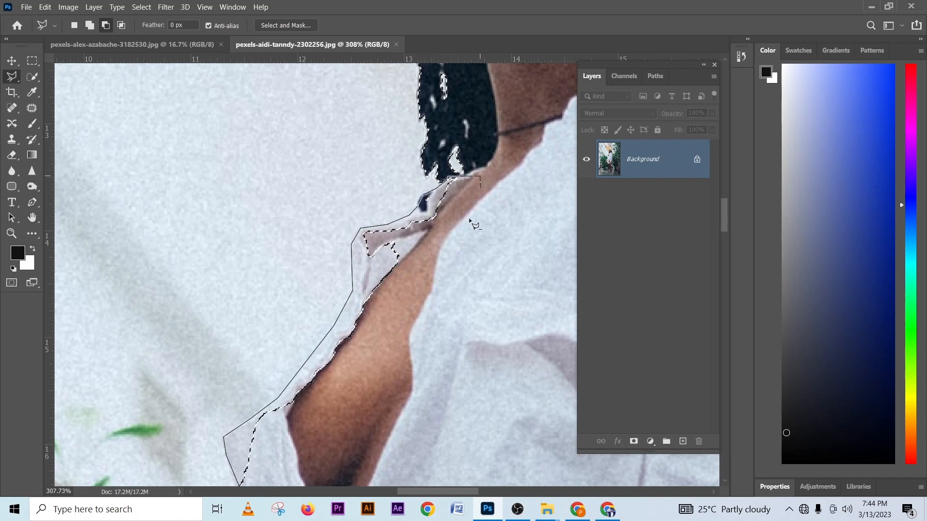
left_click(350, 419)
mouse_move(392, 309)
left_mouse_down()
mouse_move(409, 246)
mouse_move(464, 142)
left_mouse_up()
left_click(395, 331)
left_click(361, 359)
Add the stray unselected patches on the wall just above the woman's hair to the background selection with a four-sided outline
left_click_drag(400, 317, 384, 391)
left_click_drag(401, 294, 363, 391)
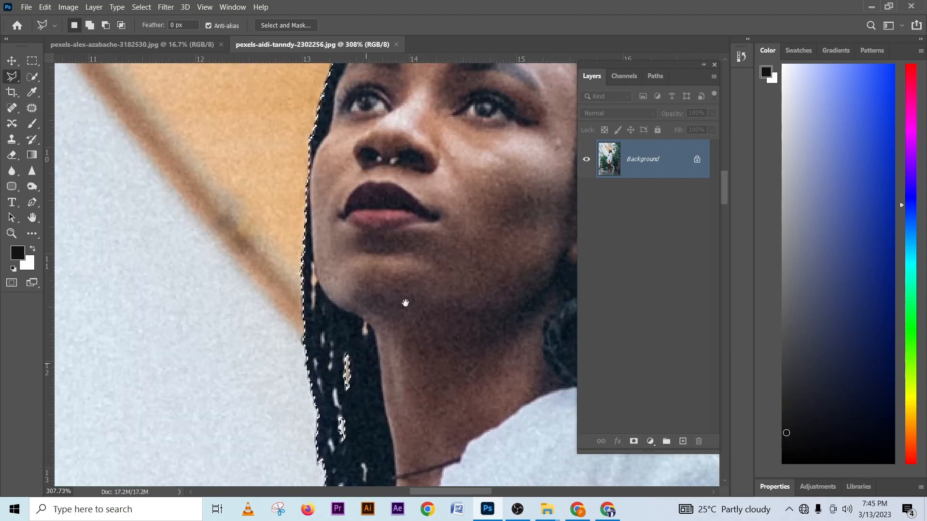
left_click_drag(413, 249, 227, 458)
left_click_drag(326, 240, 343, 130)
left_click_drag(343, 352, 346, 428)
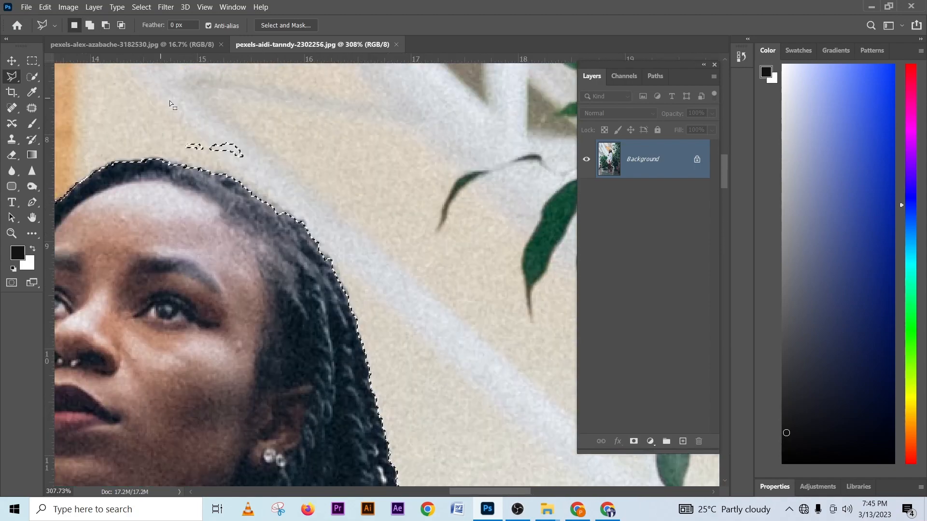
left_click(246, 114, "shift")
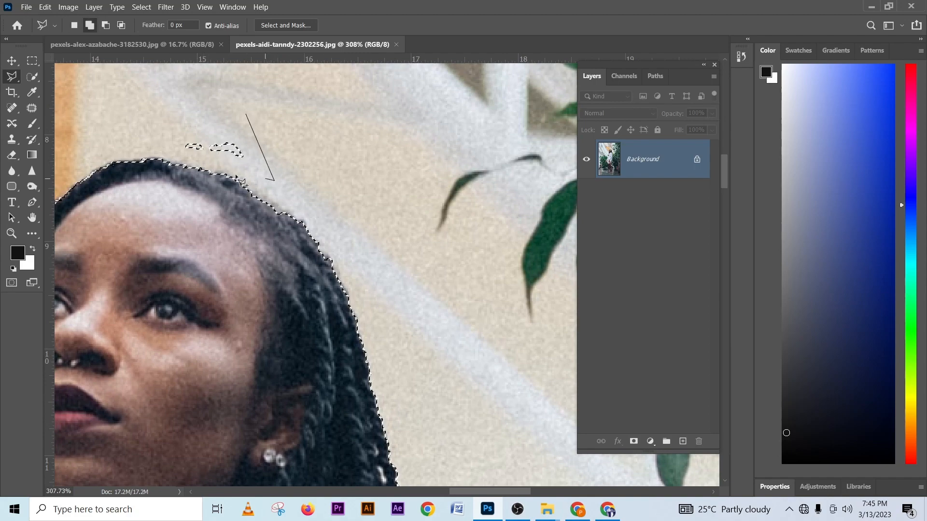
left_click(274, 181)
left_click(199, 167)
left_click(161, 118)
left_click(246, 114)
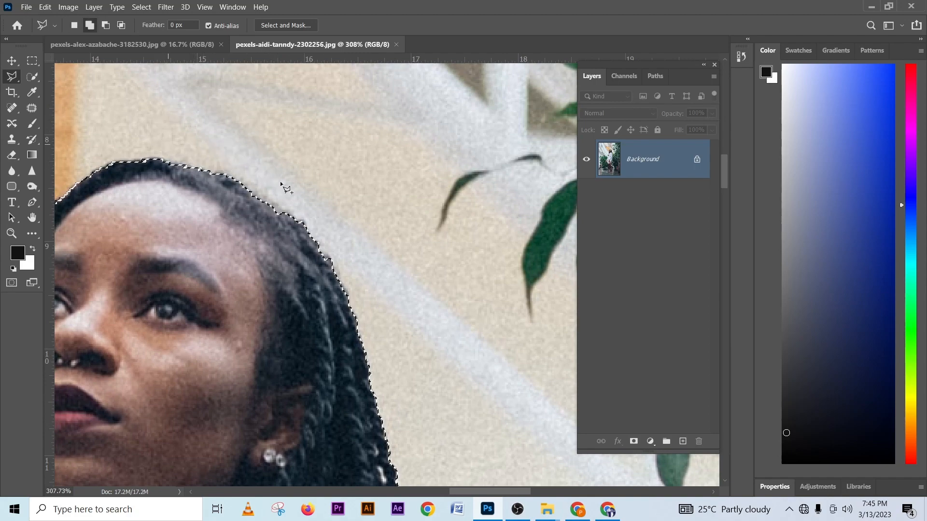
Straighten the selection along the back edge of the shirt sleeve by adding a polygonal strip beside the leaves to the background selection
scroll(314, 199, "down", 5)
scroll(381, 323, "down", 10)
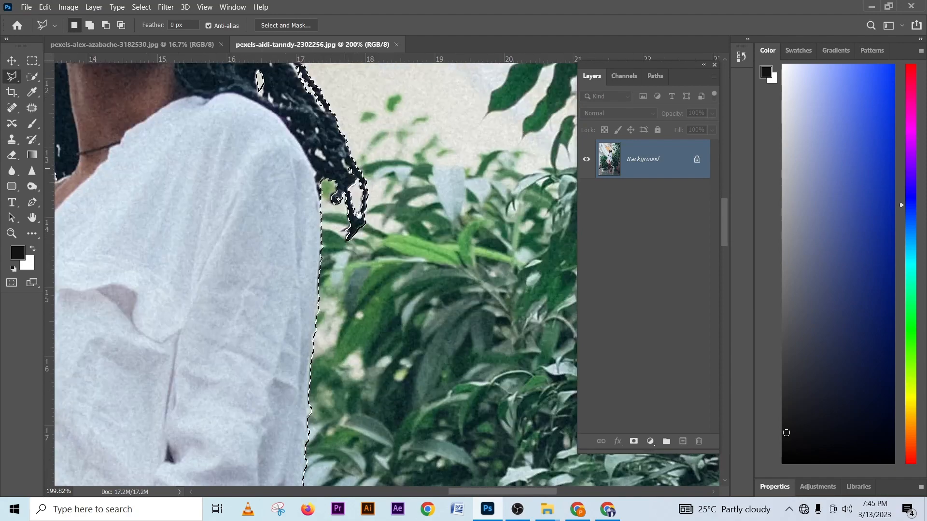
scroll(357, 241, "up", 2)
scroll(321, 227, "up", 2)
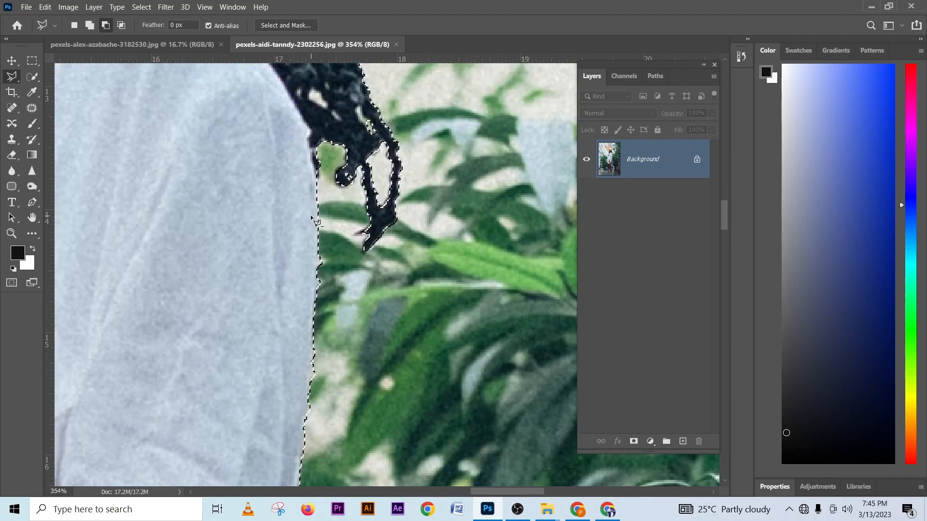
scroll(316, 222, "down", 2)
scroll(329, 324, "down", 6)
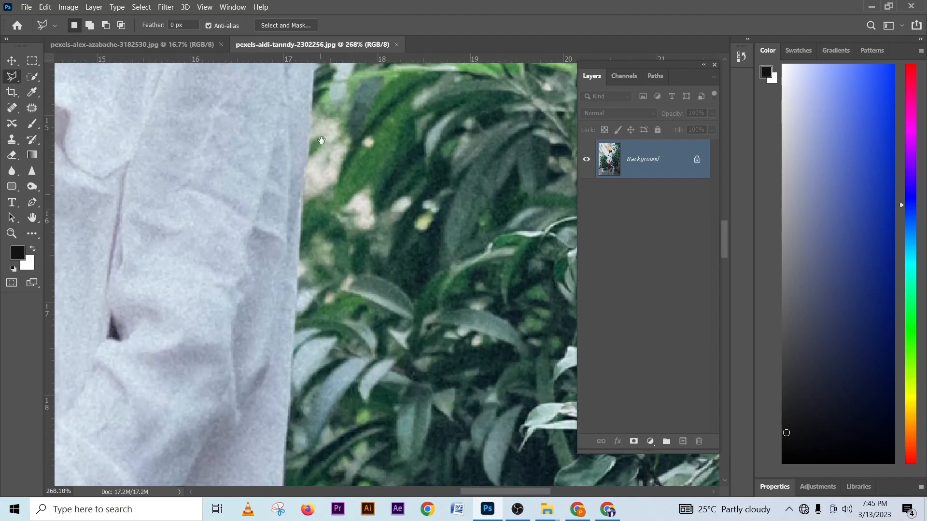
scroll(329, 325, "up", 5)
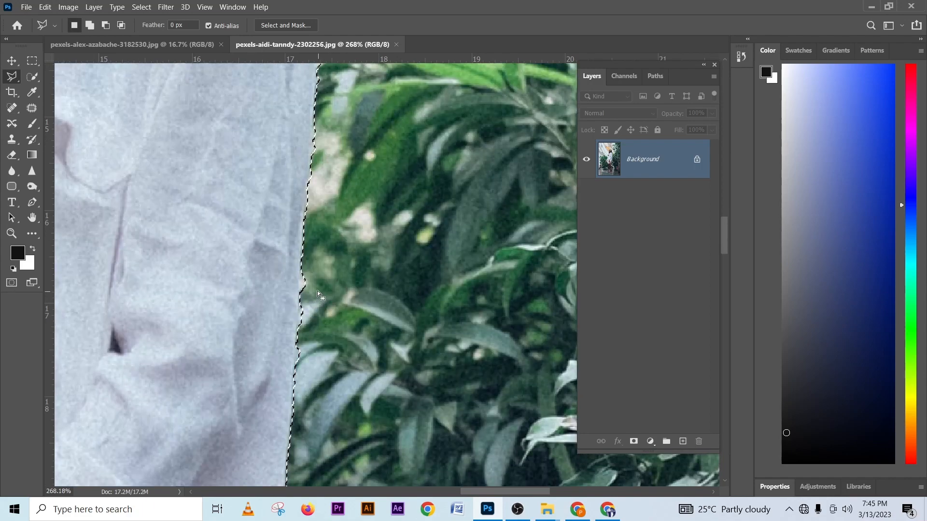
left_click(316, 114)
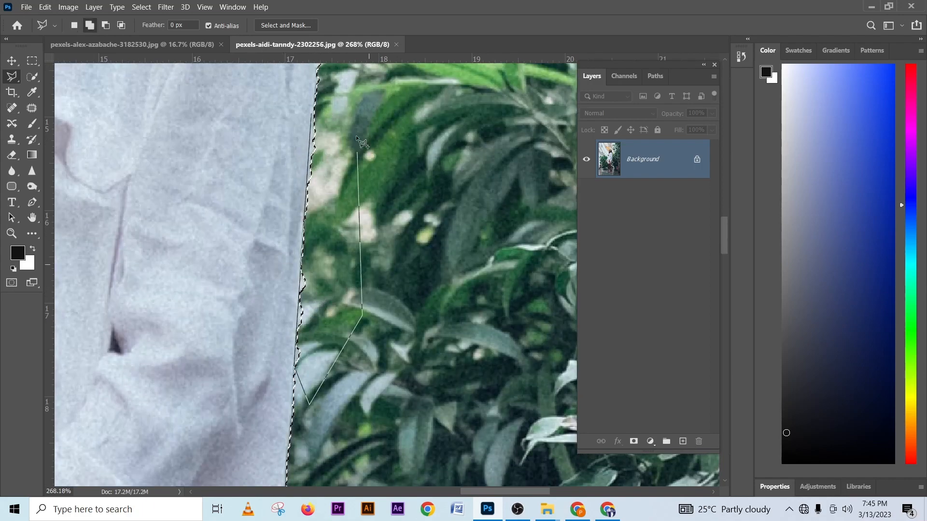
double_click(340, 69)
Inspect the selection outline along the shirt's back, hip, legs and feet, and check the whole figure
scroll(356, 273, "down", 3)
left_click_drag(356, 272, 352, 121)
left_click_drag(351, 294, 365, 391)
scroll(275, 213, "up", 4)
scroll(274, 297, "down", 2)
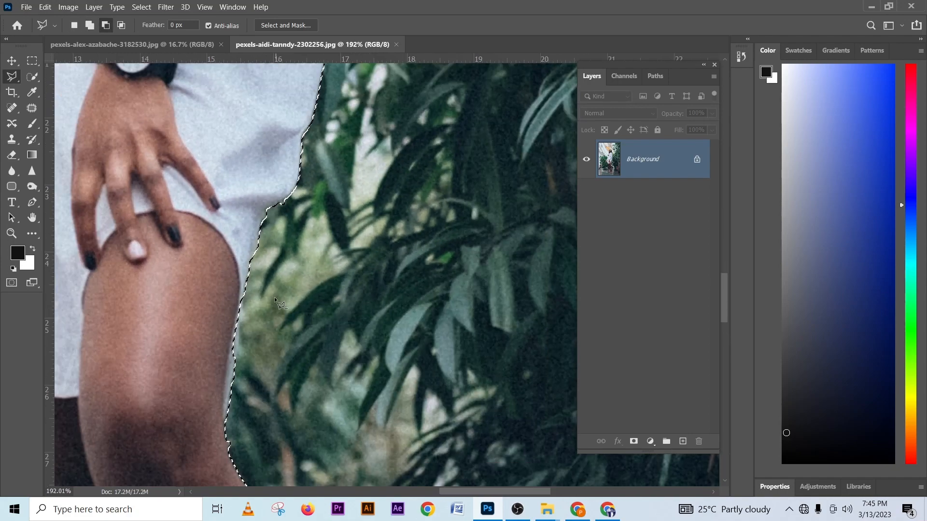
scroll(274, 298, "down", 15)
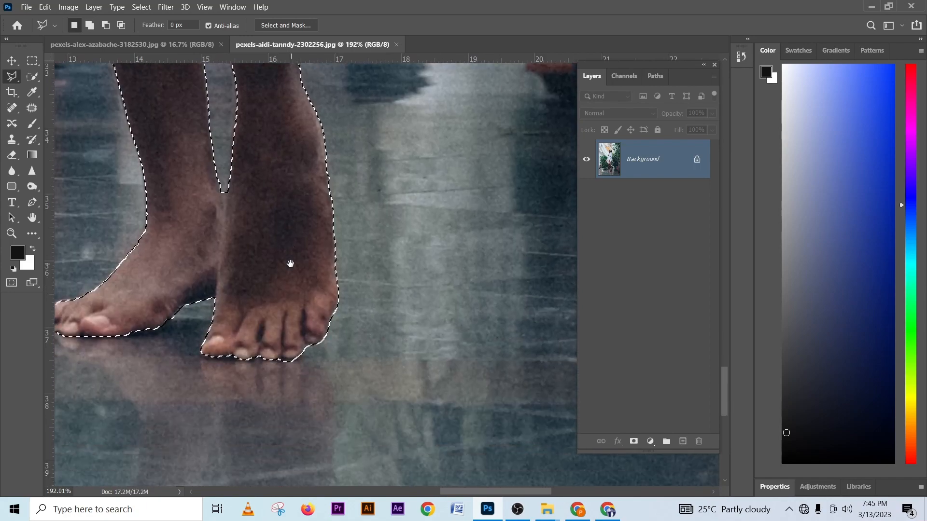
scroll(290, 263, "down", 9)
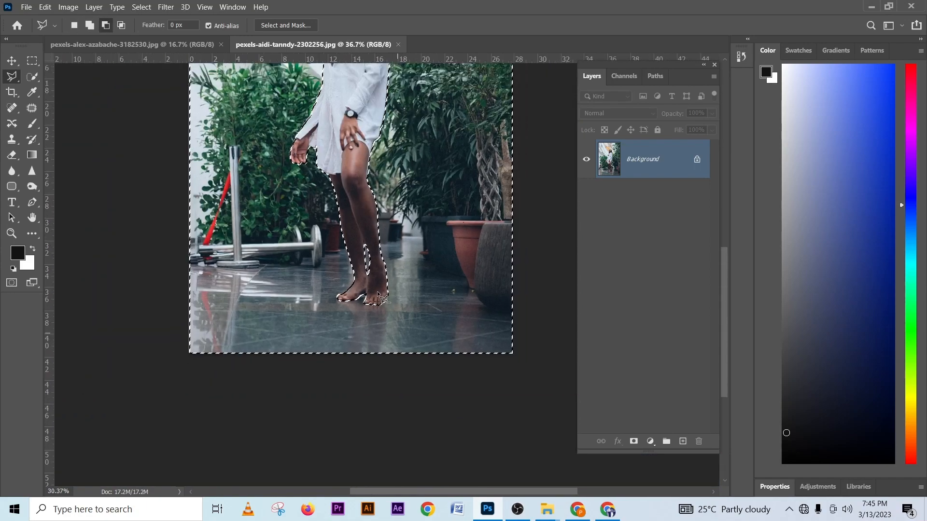
scroll(373, 298, "down", 3)
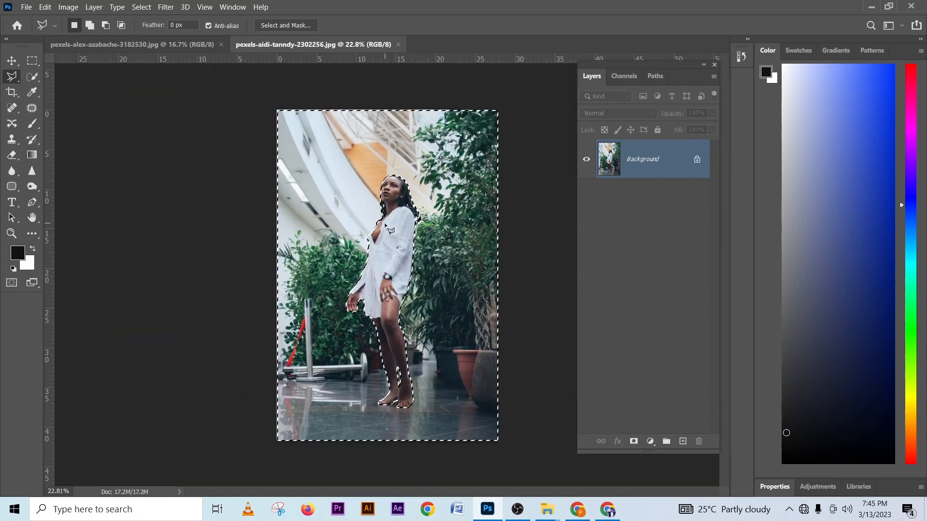
Feather the background selection with a radius of 2 pixels
right_click(386, 226)
left_click(415, 250)
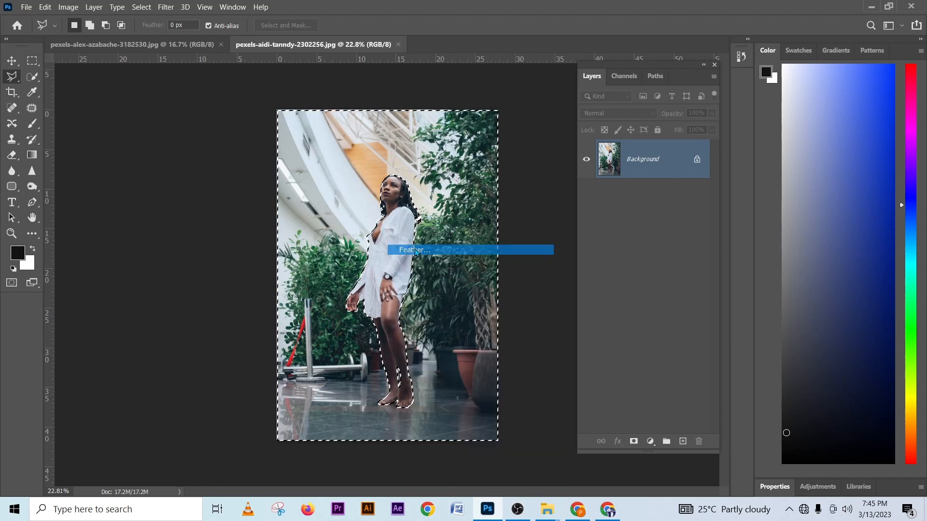
type("2")
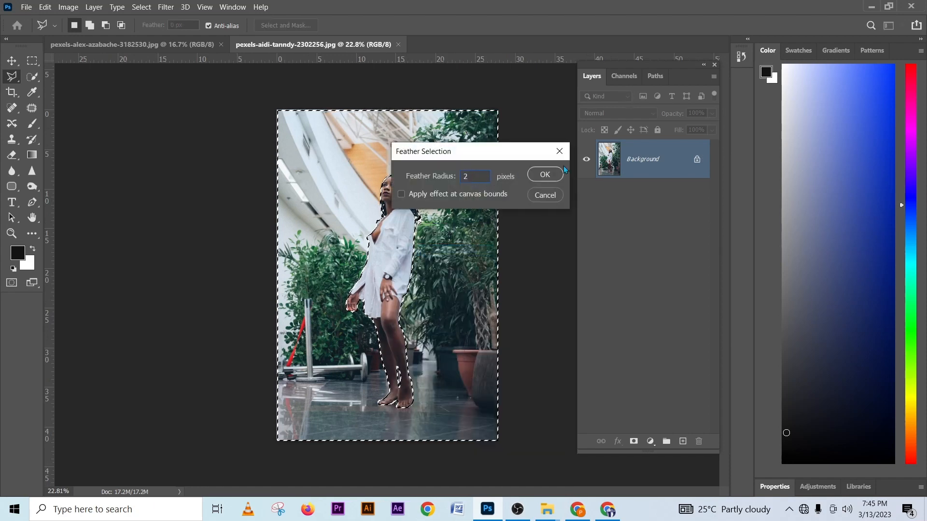
left_click(537, 174)
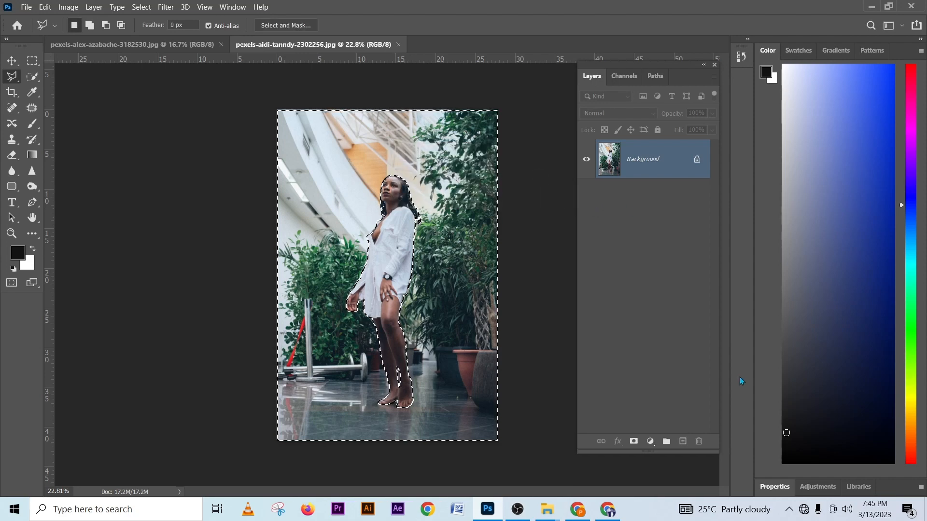
Invert the selection to the woman and add a layer mask that hides the background
right_click(411, 287)
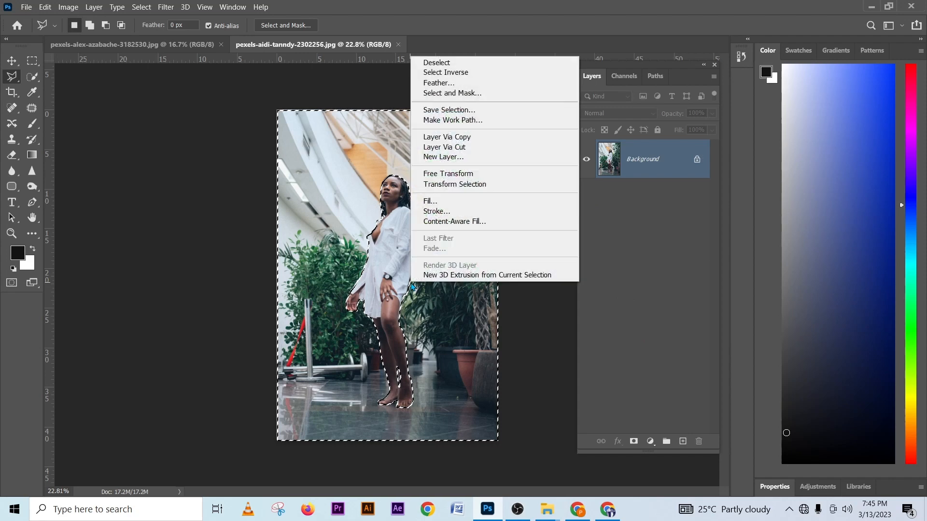
left_click(456, 74)
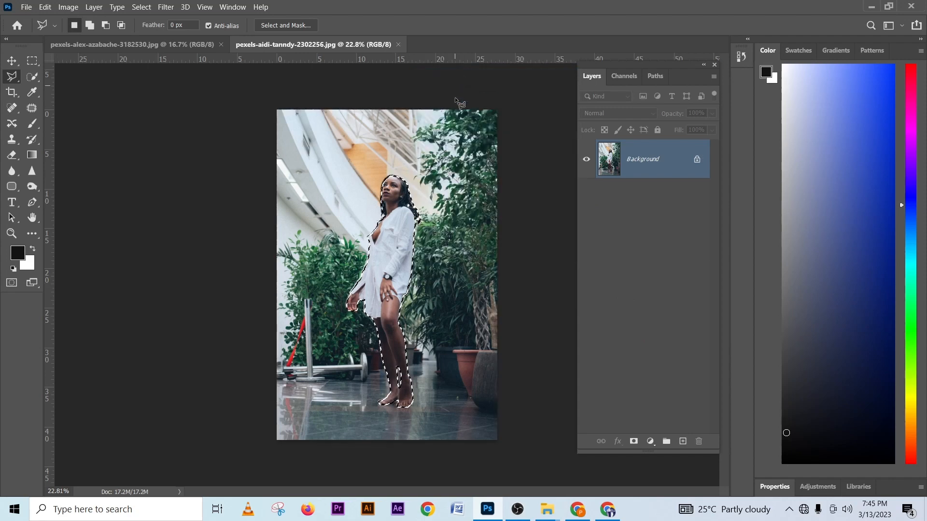
left_click(634, 442)
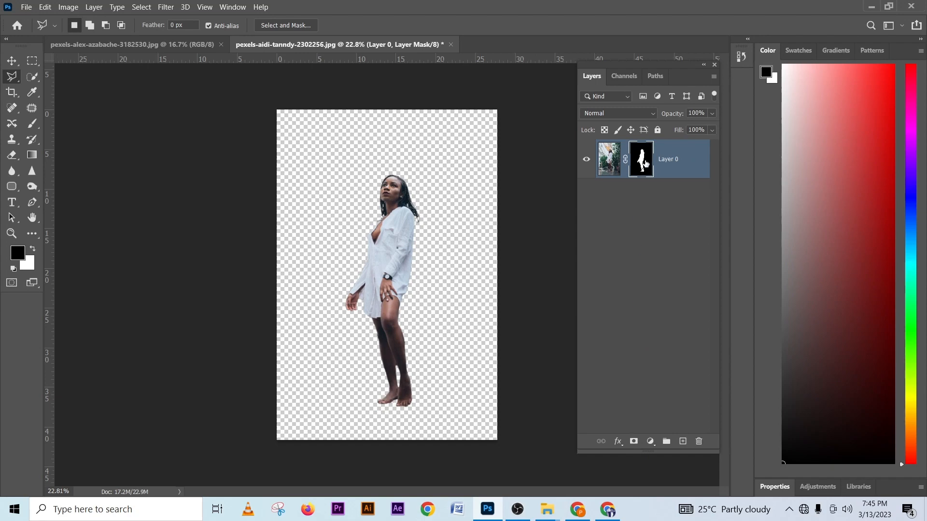
Disable and re-enable the layer mask to compare the cutout with the original photo, and inspect the masked figure closely
left_click(646, 164, "shift")
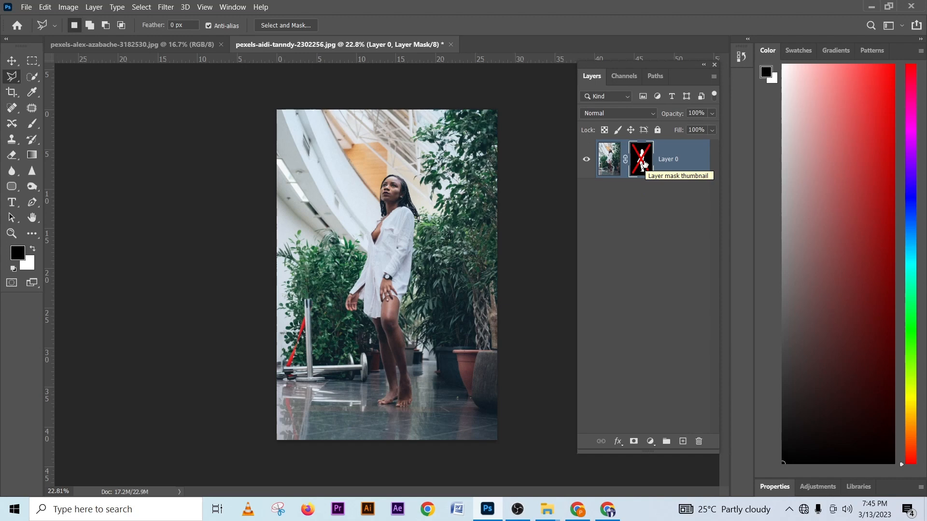
left_click(642, 165, "shift")
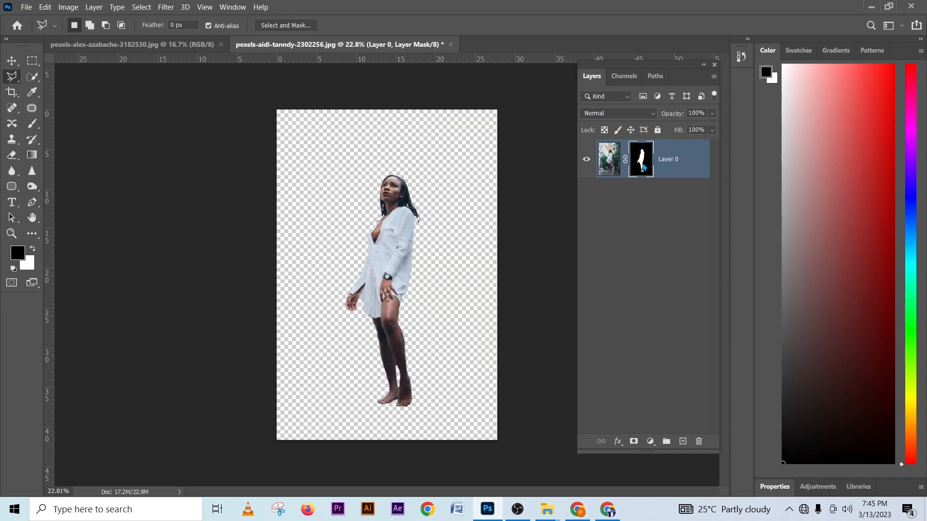
scroll(425, 206, "up", 6)
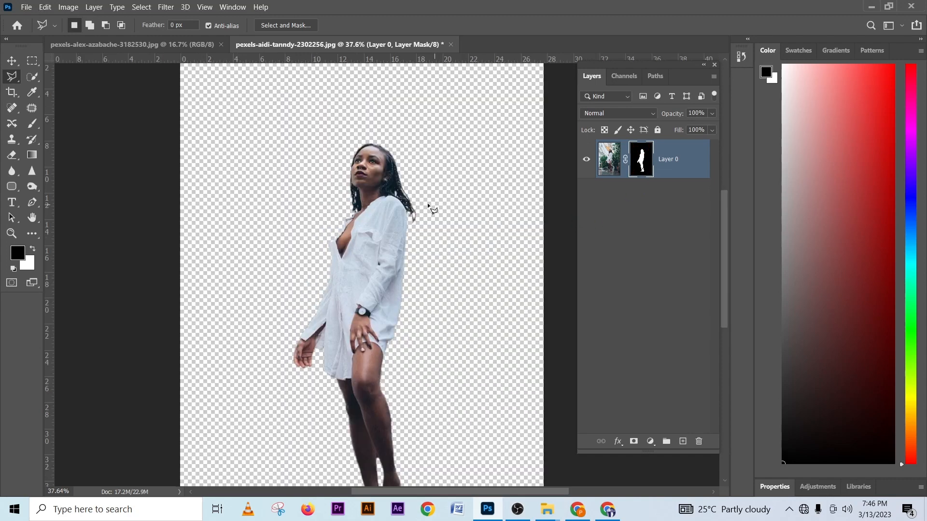
Check the cutout's edges, and copy the masked woman layer into the Eiffel Tower street photo
scroll(418, 207, "down", 15)
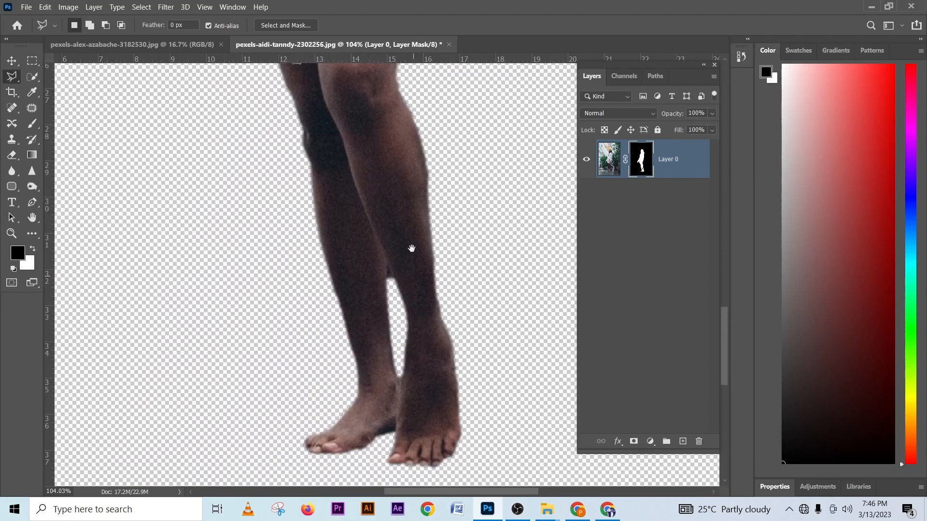
left_click_drag(411, 248, 414, 332)
scroll(404, 218, "up", 12)
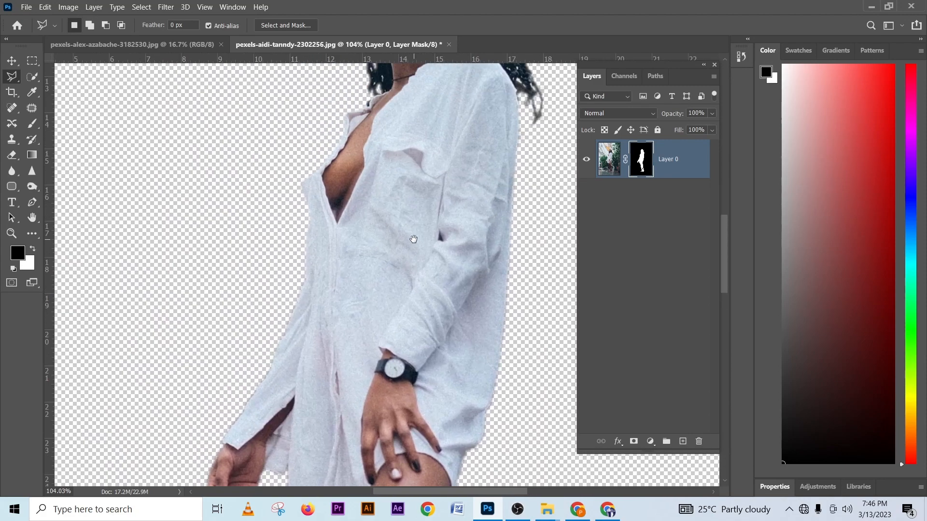
scroll(420, 280, "down", 5)
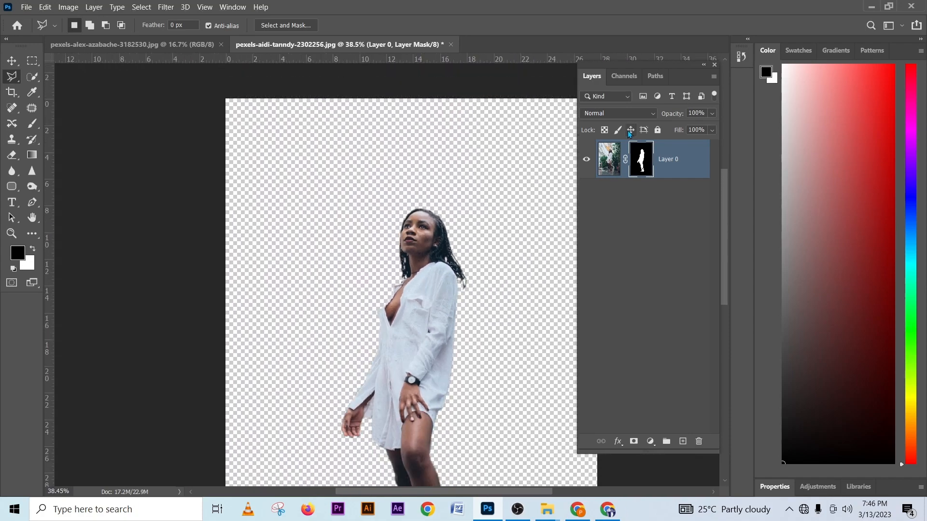
scroll(455, 245, "down", 2)
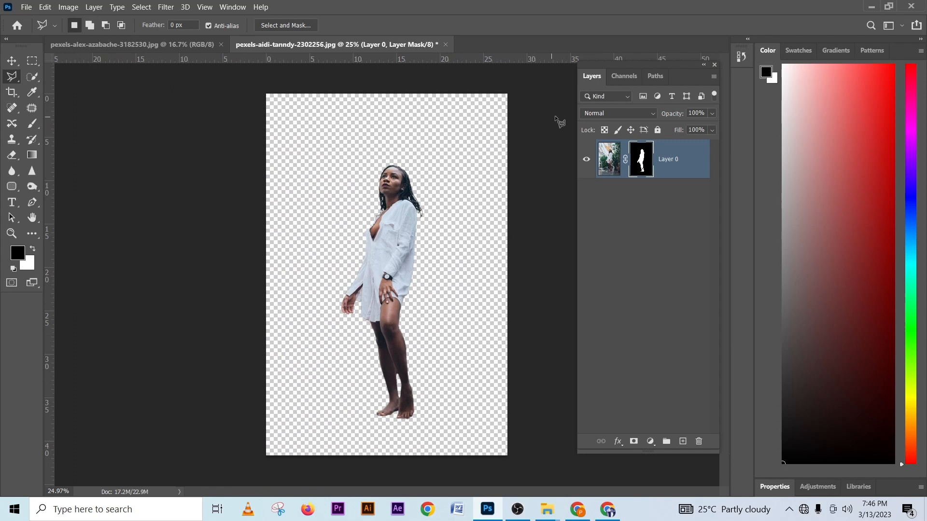
left_click_drag(423, 45, 217, 44)
left_click_drag(351, 51, 148, 59)
left_click_drag(136, 47, 154, 47)
left_click_drag(695, 168, 192, 46)
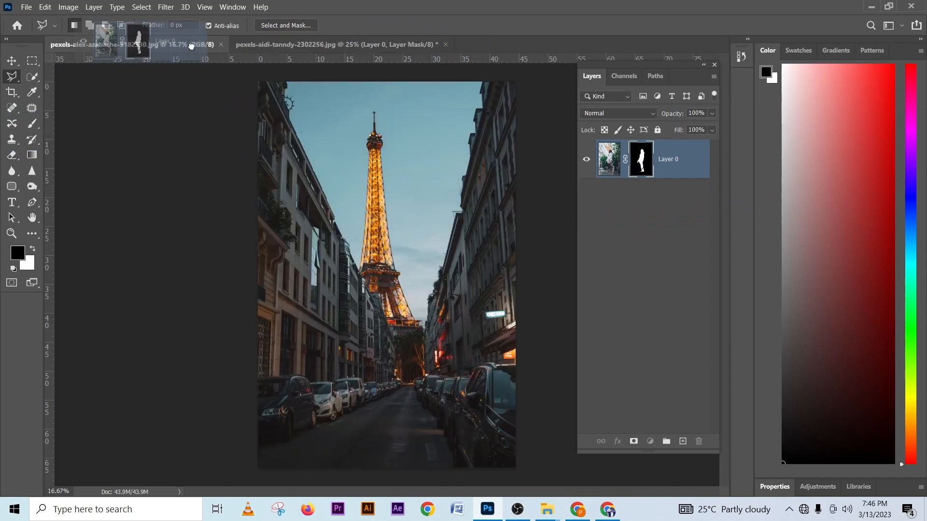
left_click_drag(191, 46, 440, 330)
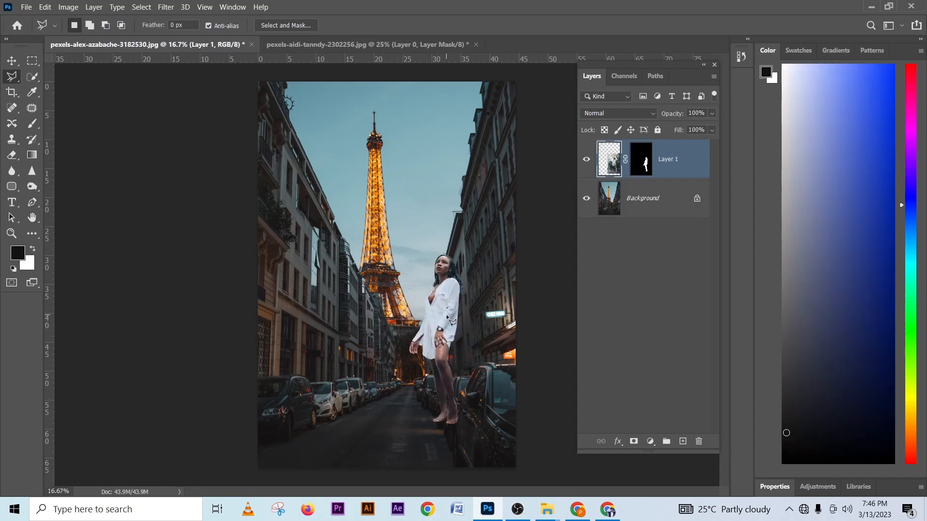
Move the woman onto the middle of the road, in front of the Eiffel Tower
key("v")
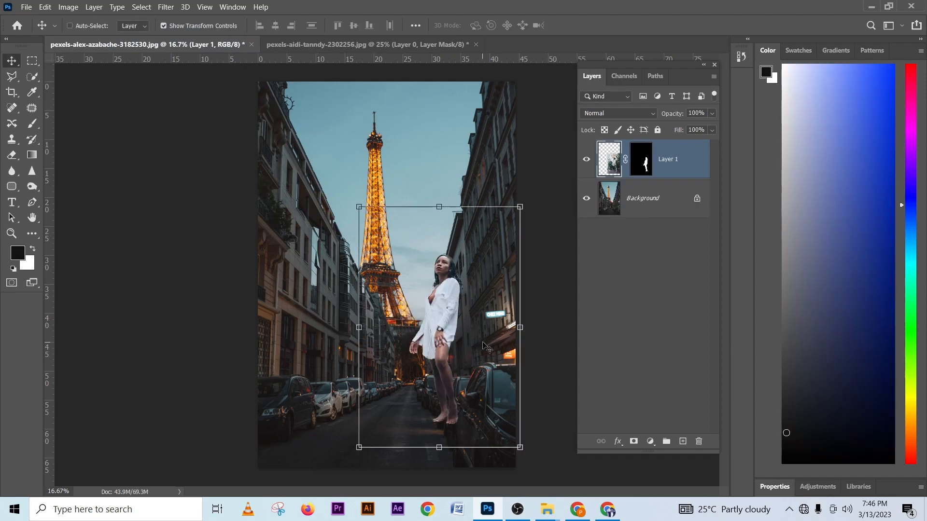
left_click_drag(491, 343, 432, 371)
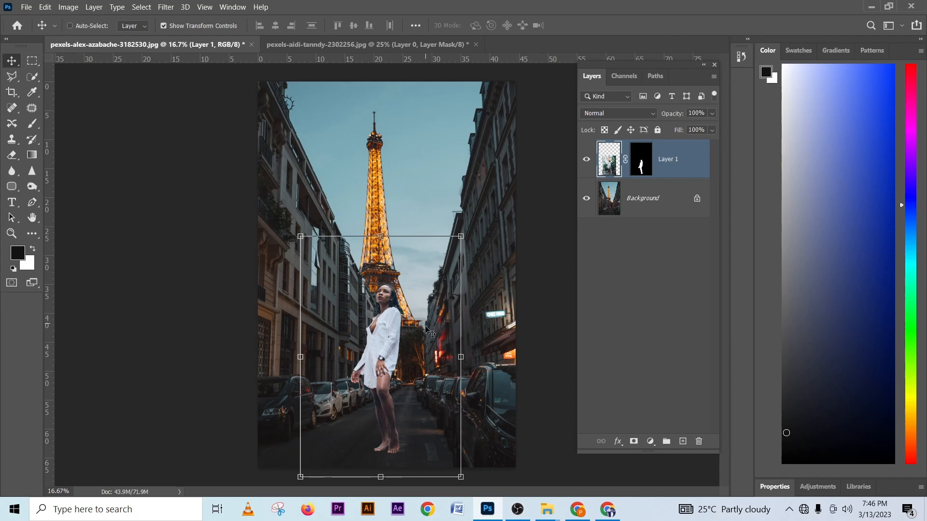
left_click_drag(417, 374, 423, 375)
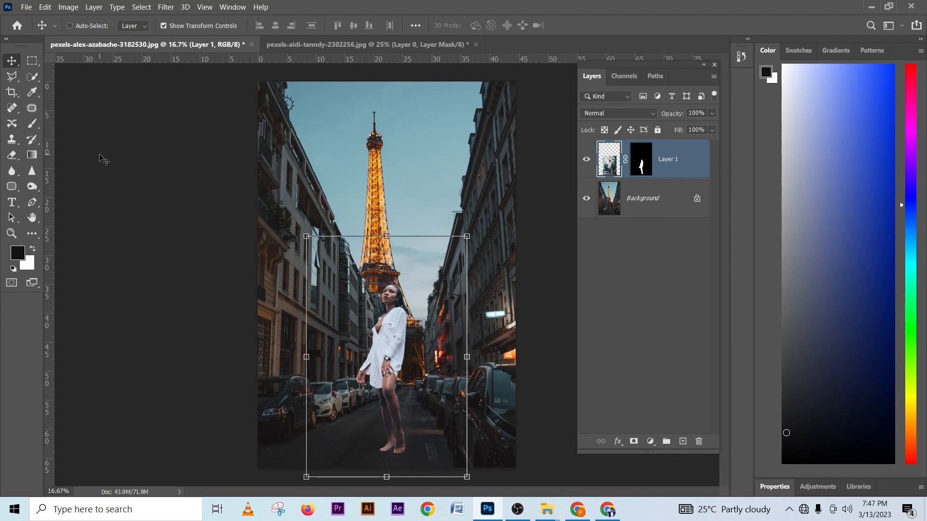
Show the reference point in Free Transform, try moving it off the layer's centre, and cancel the transform
key("ctrl")
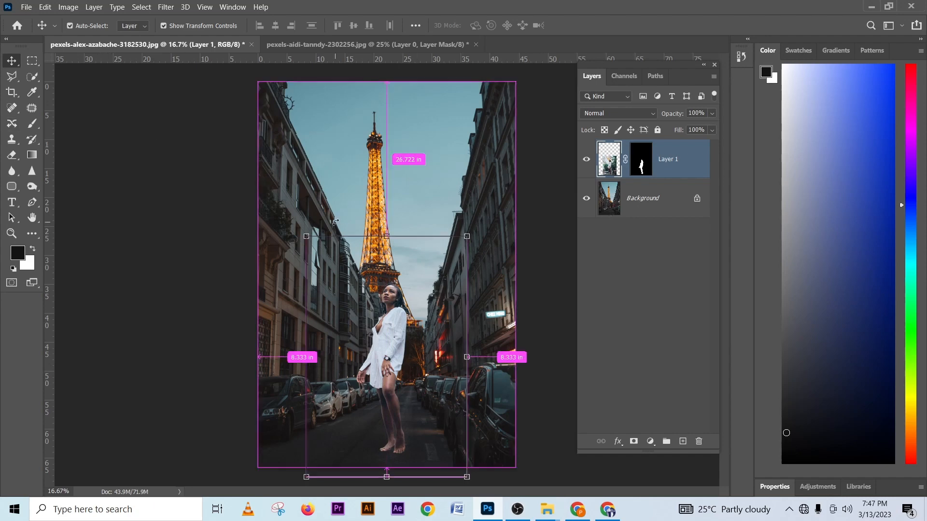
key("ctrl+t")
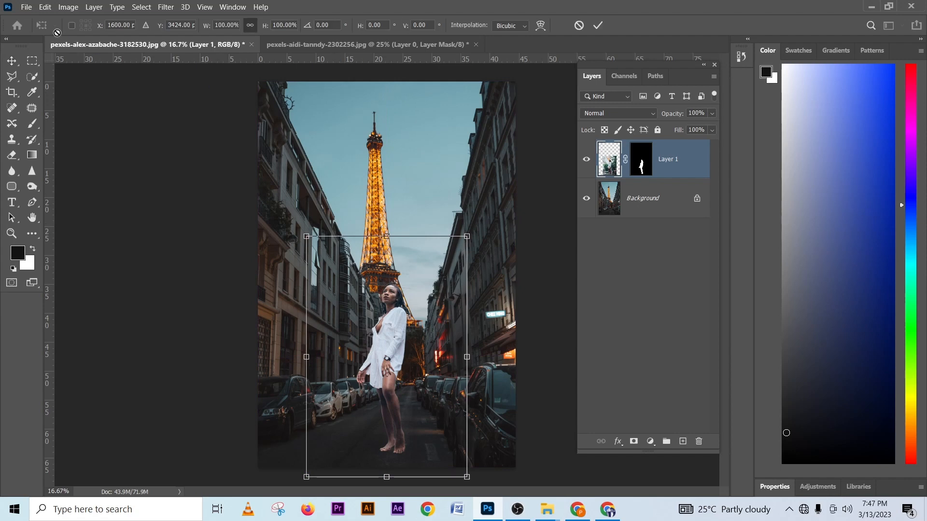
left_click(71, 26)
mouse_move(386, 357)
left_mouse_down()
mouse_move(321, 341)
mouse_move(405, 354)
mouse_move(450, 401)
mouse_move(412, 386)
mouse_move(392, 358)
mouse_move(403, 354)
left_mouse_up()
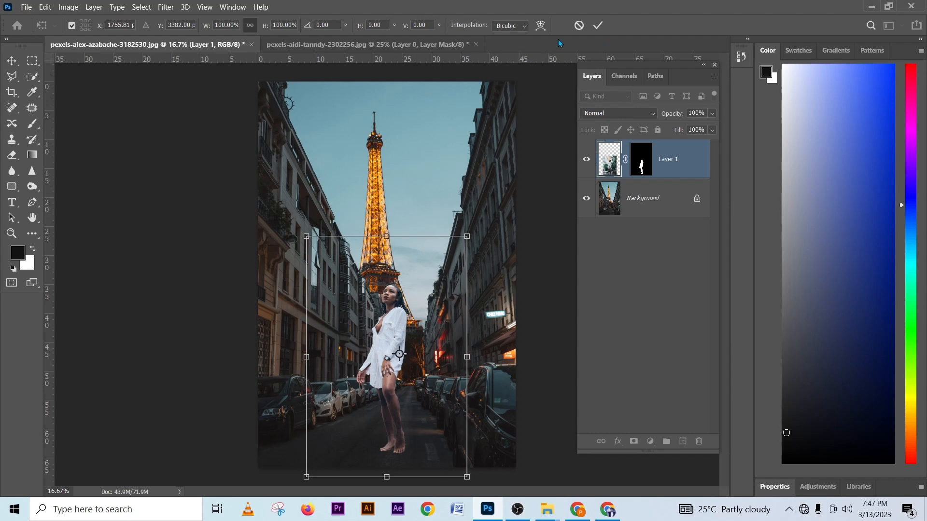
left_click(578, 26)
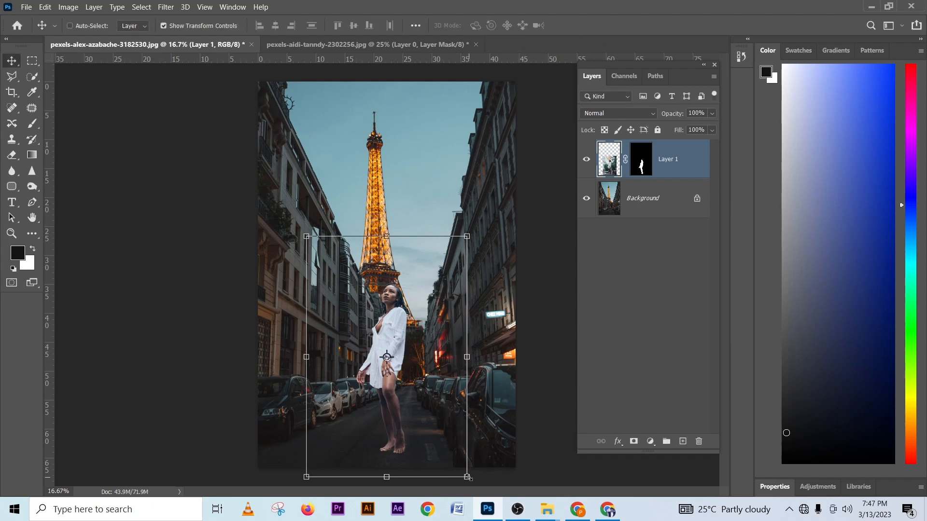
Try scaling the woman to 109.13%, and to 32.10% about a reference point on the Eiffel Tower, and undo the last scaling
mouse_move(467, 478)
left_mouse_down()
mouse_move(482, 489)
mouse_move(474, 486)
left_mouse_up()
key("ctrl+z")
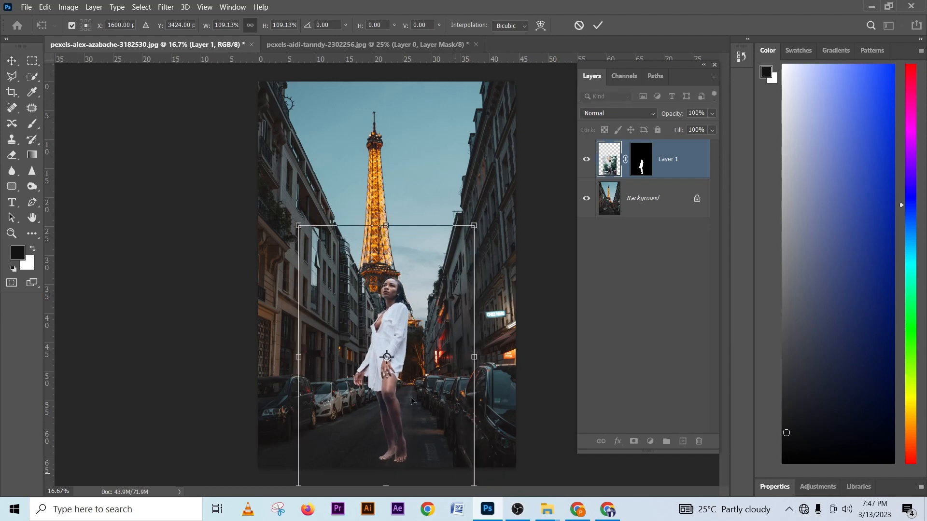
mouse_move(386, 358)
left_mouse_down()
mouse_move(392, 321)
mouse_move(394, 343)
left_mouse_up()
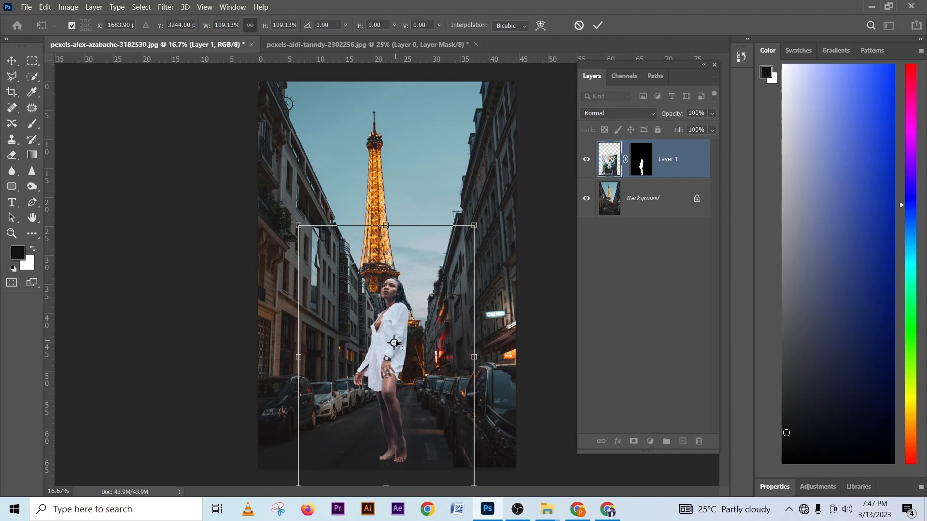
left_click_drag(394, 343, 380, 184)
left_click_drag(473, 484, 396, 273)
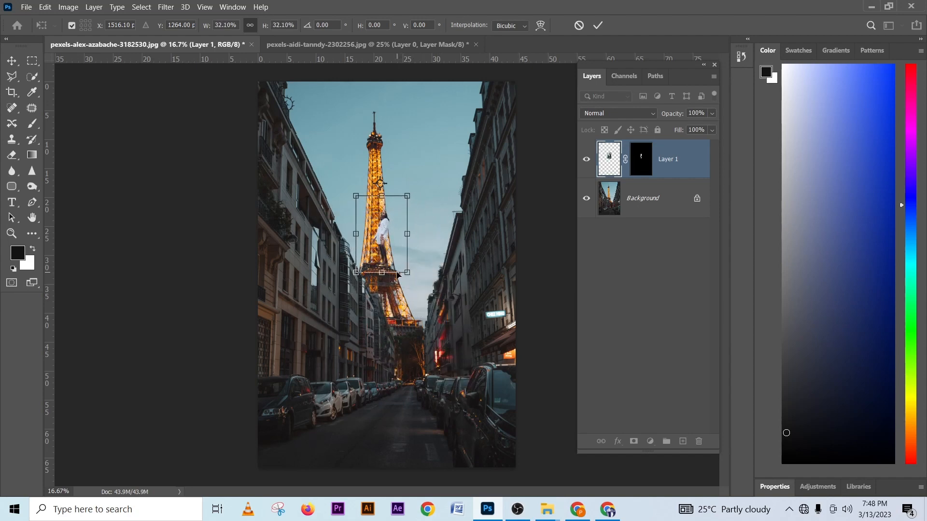
key("ctrl+z")
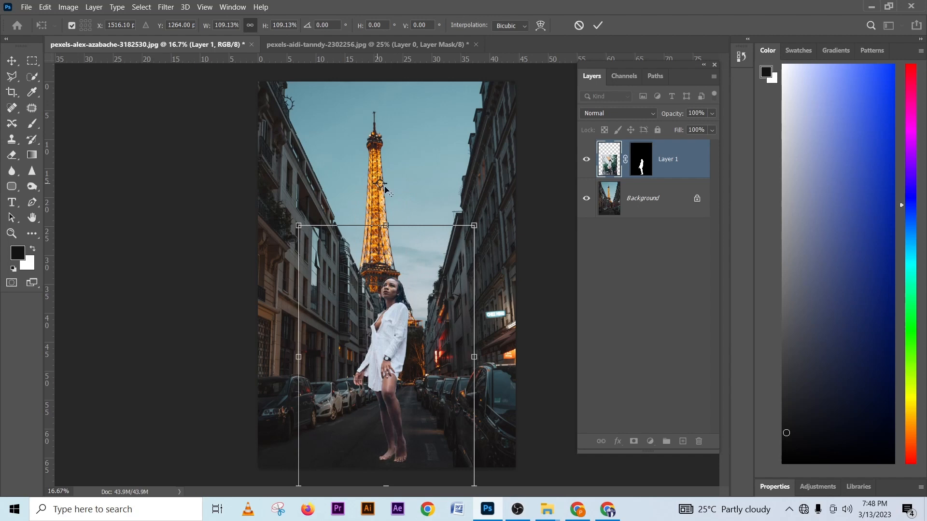
Try scaling the woman to 81.04% about a reference point at her shoulder, check her fit in the street, and cancel the transform
left_click_drag(381, 184, 398, 312)
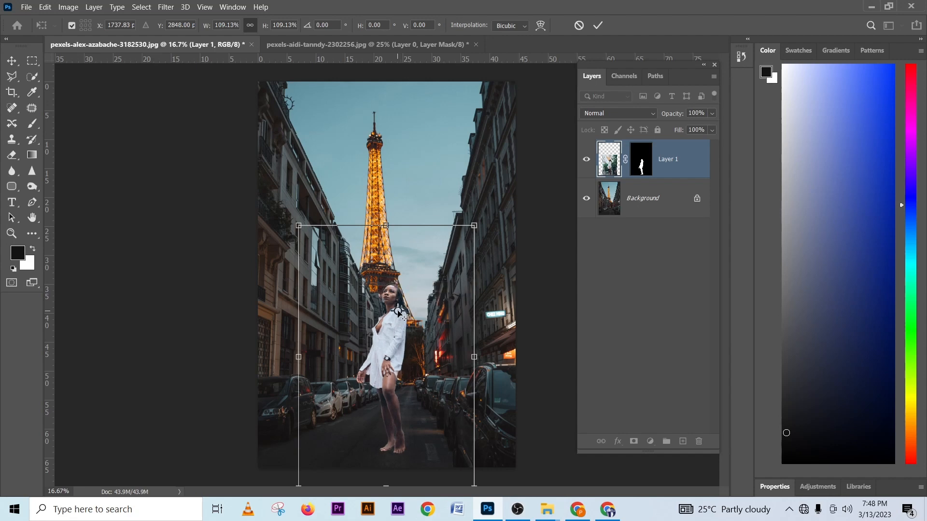
key("ctrl+0")
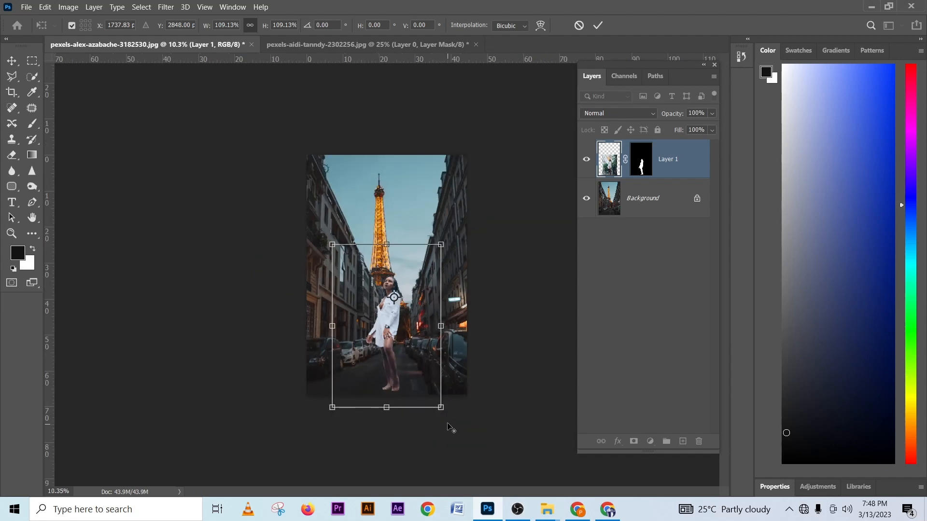
left_click_drag(441, 410, 418, 387)
key("ctrl+plus")
key("ctrl+plus")
key("ctrl+plus")
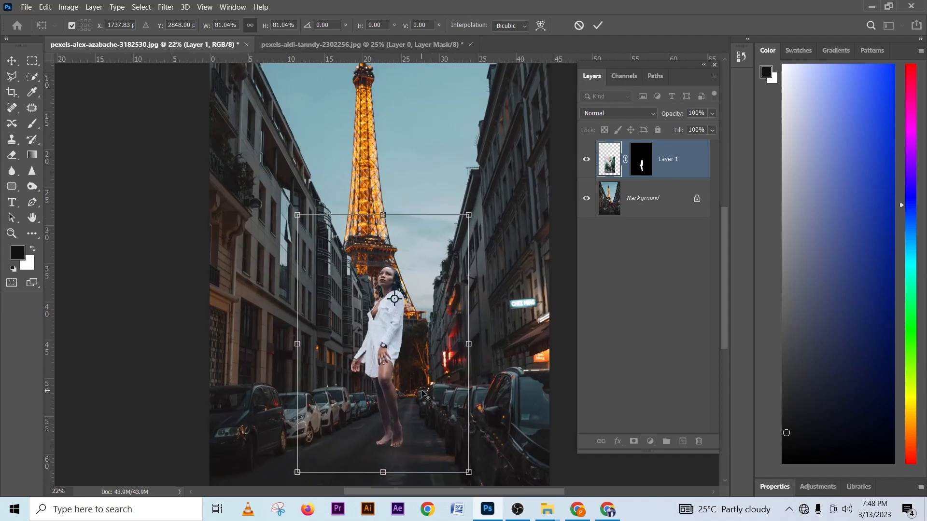
scroll(421, 392, "up", 6)
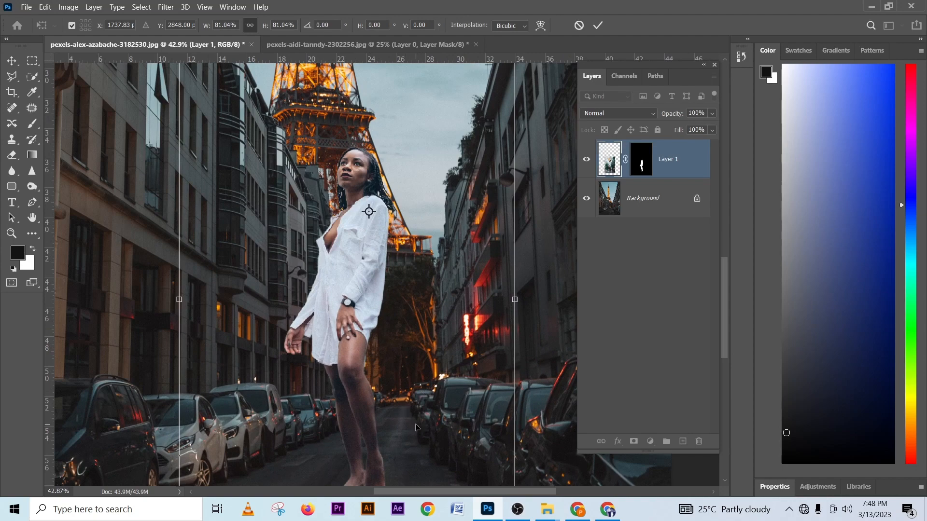
left_click_drag(416, 437, 417, 329)
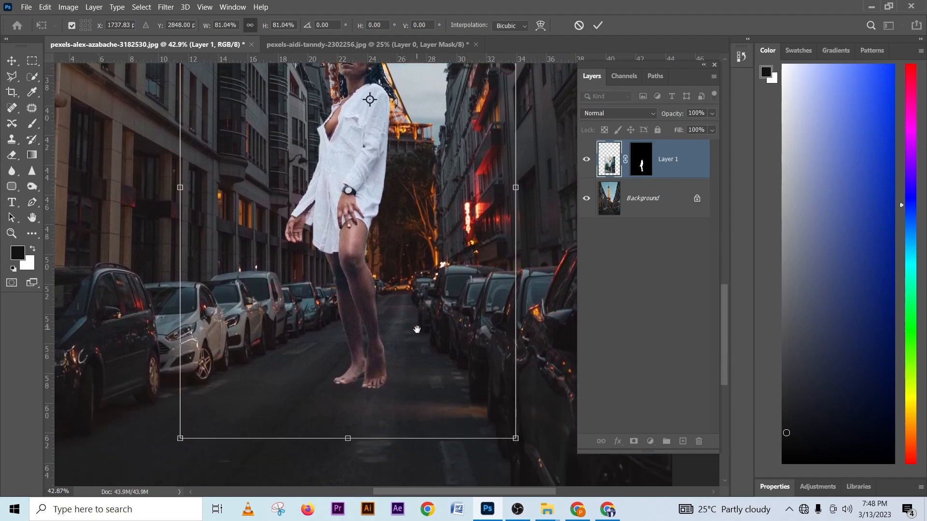
key("ctrl+0")
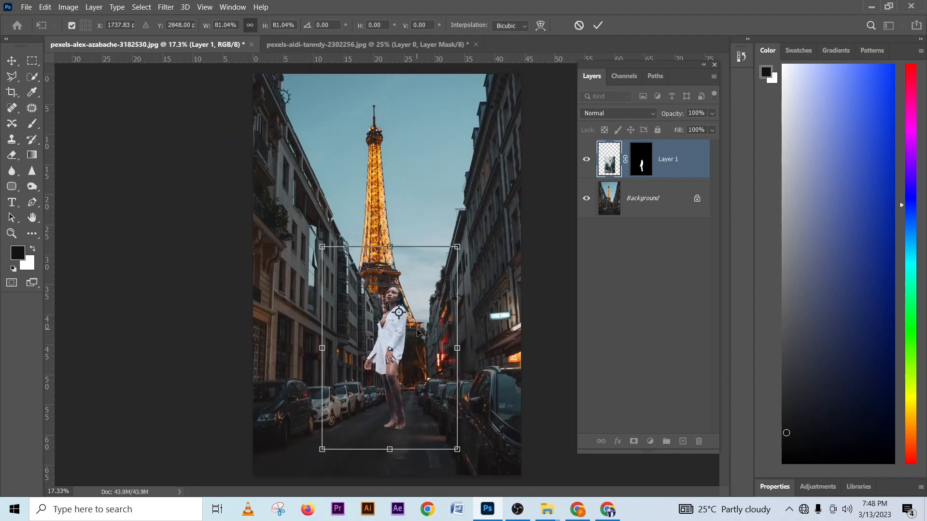
scroll(418, 332, "down", 1)
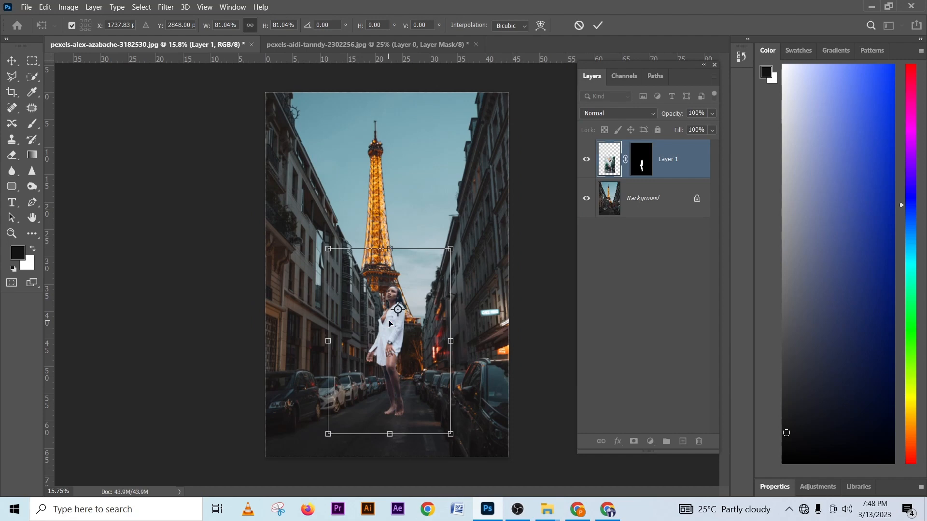
left_click(580, 26)
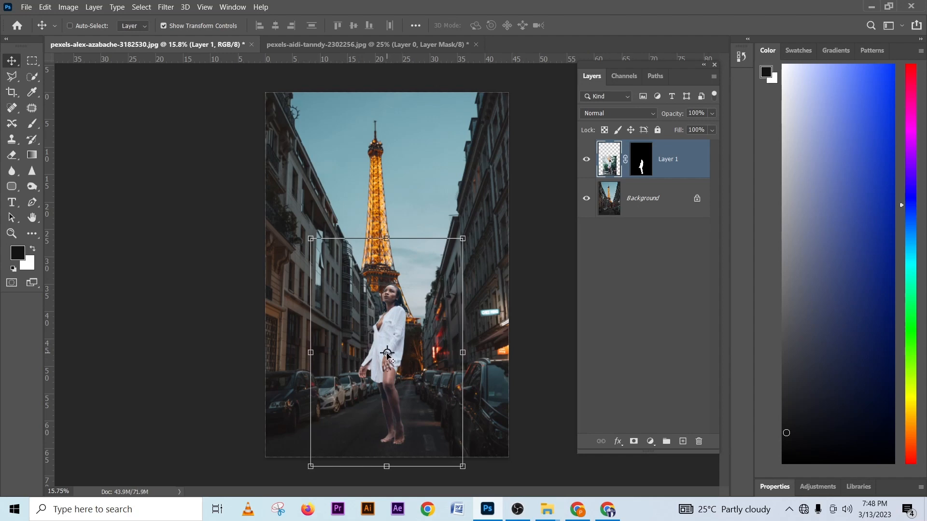
Scale the woman to 54.11%, using a reference point near her lower body, and shift her slightly farther along the road
mouse_move(387, 356)
left_mouse_down()
mouse_move(399, 367)
mouse_move(396, 360)
left_mouse_up()
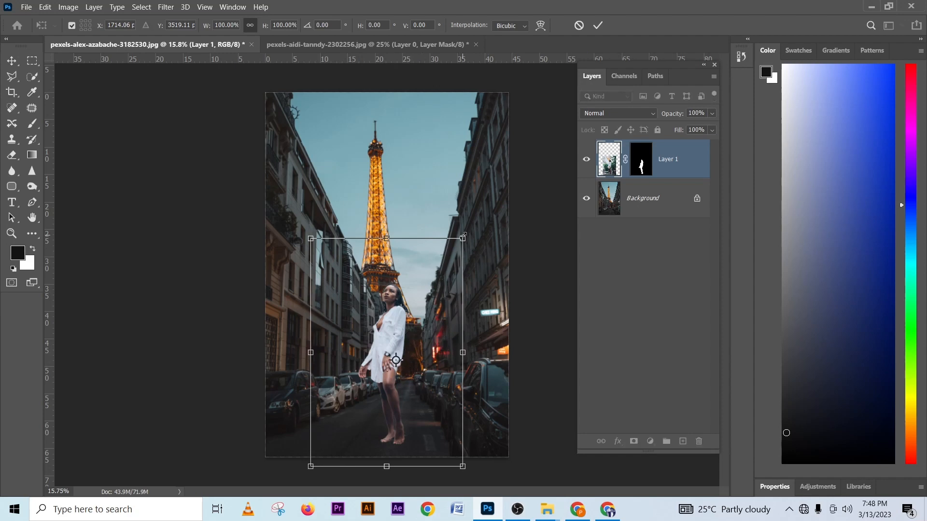
left_click_drag(464, 236, 481, 299)
left_click_drag(396, 360, 387, 375)
left_click_drag(440, 280, 439, 296)
left_click_drag(390, 346, 397, 348)
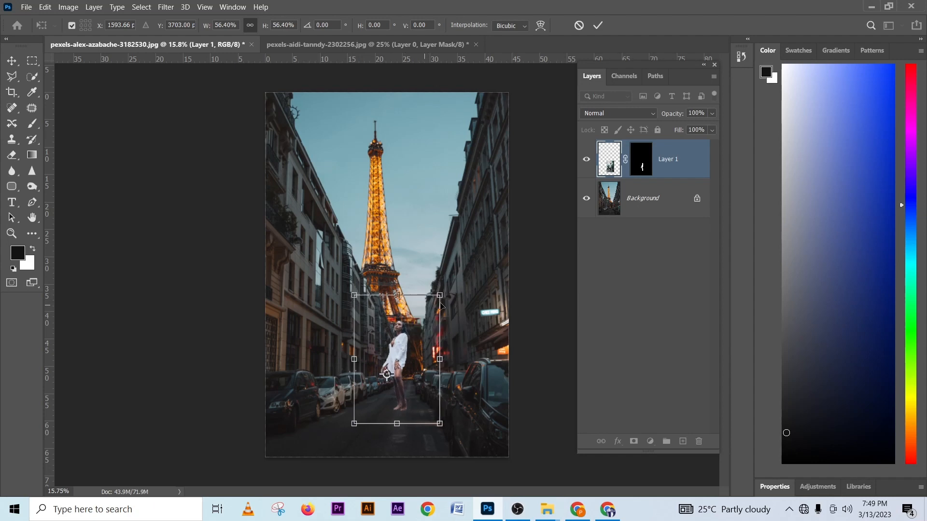
left_click_drag(444, 299, 438, 299)
Examine the woman's scale against the parked cars and road, and inspect her feet, legs, hands and shirt edges up close
scroll(490, 415, "up", 5)
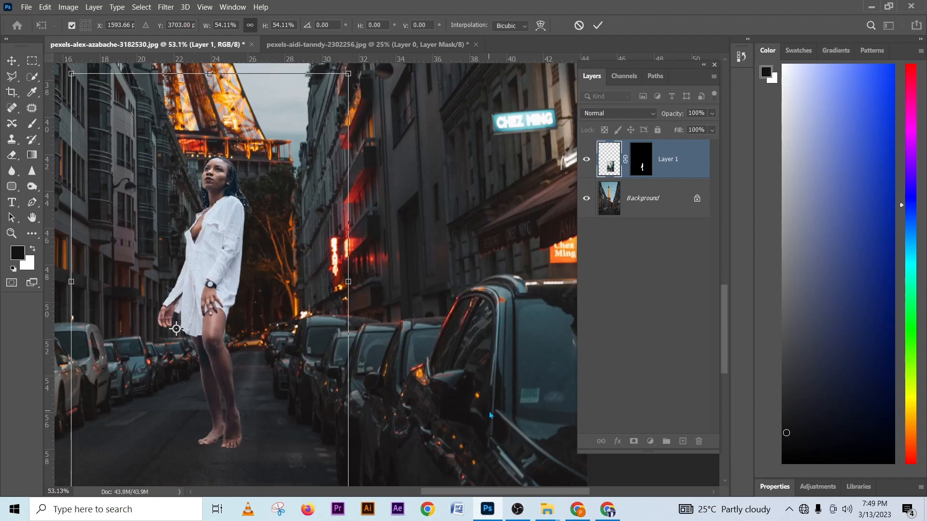
left_click_drag(494, 425, 368, 145)
left_click_drag(276, 303, 366, 291)
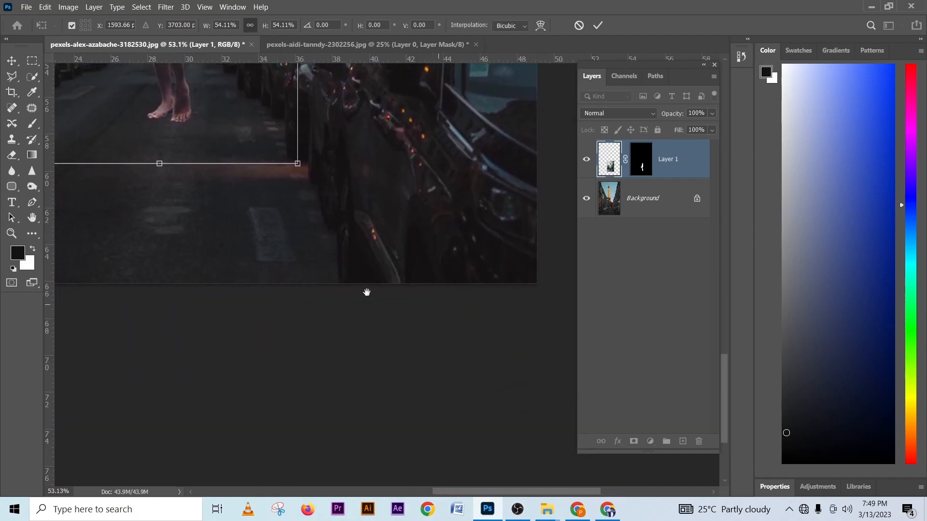
left_click_drag(241, 248, 375, 273)
left_click_drag(134, 236, 389, 323)
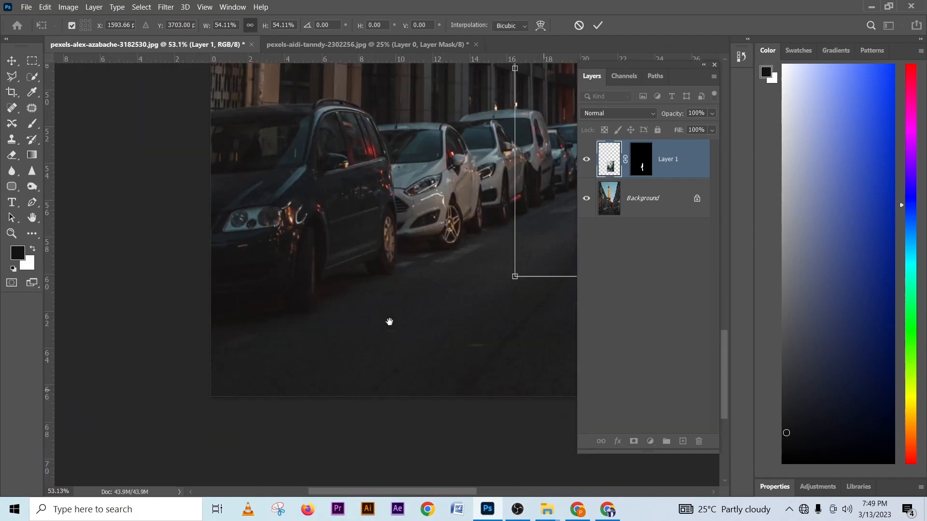
left_click_drag(387, 203, 328, 209)
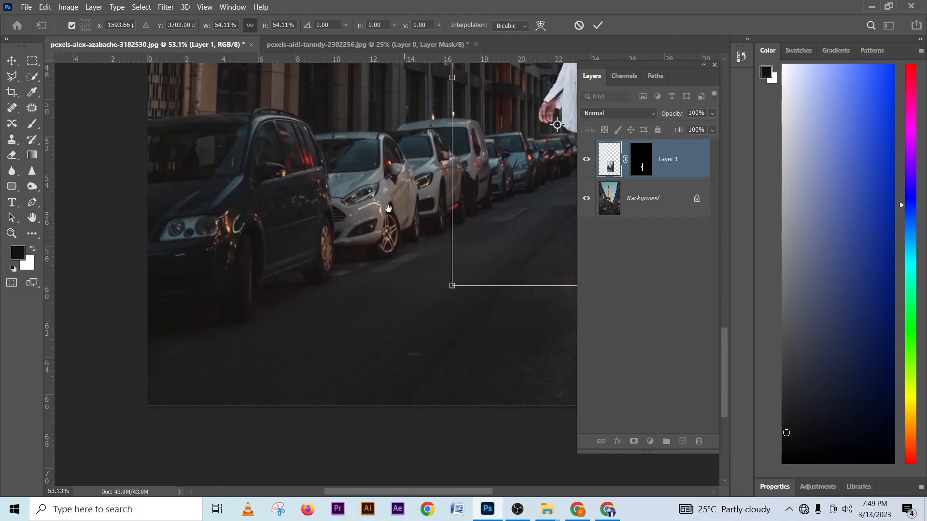
left_click_drag(406, 199, 317, 262)
key("alt+space")
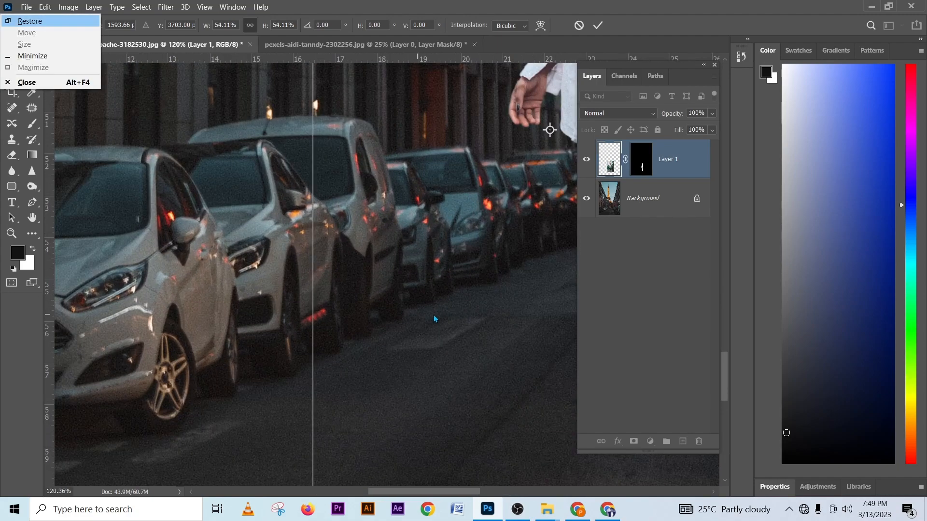
key("Escape")
left_click_drag(479, 310, 317, 323)
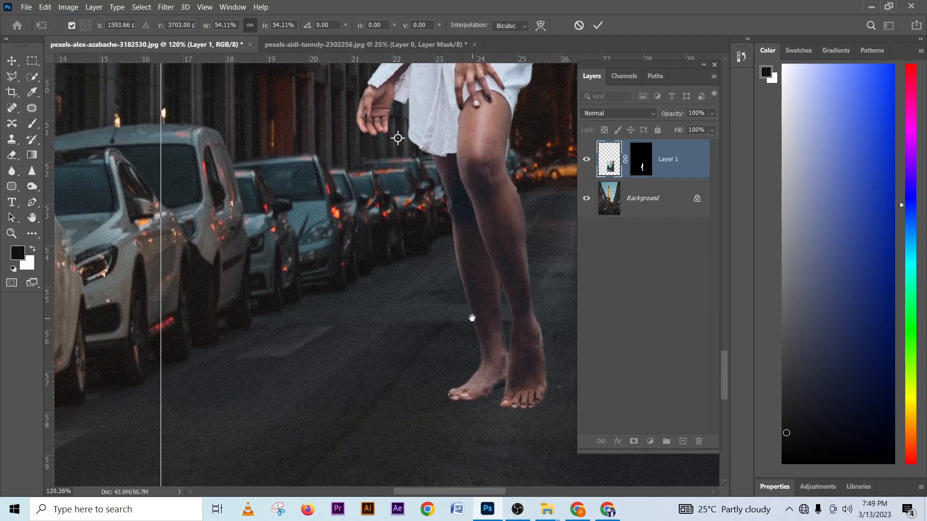
left_click_drag(471, 317, 331, 324)
left_click_drag(506, 227, 429, 206)
left_click_drag(372, 95, 384, 248)
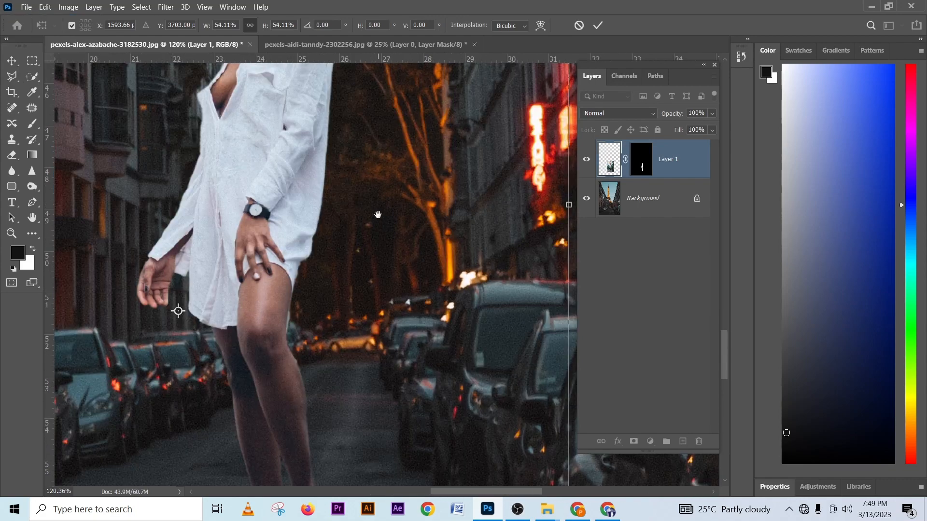
left_click_drag(369, 195, 399, 247)
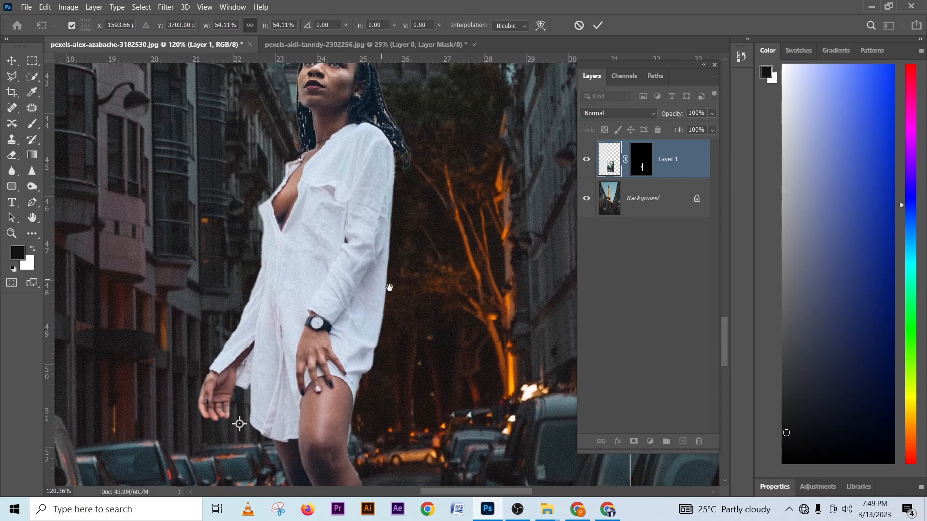
Try rescaling the woman to 72.07% width and 62.96% height about the reference point near her lower body
left_click_drag(411, 346, 362, 262)
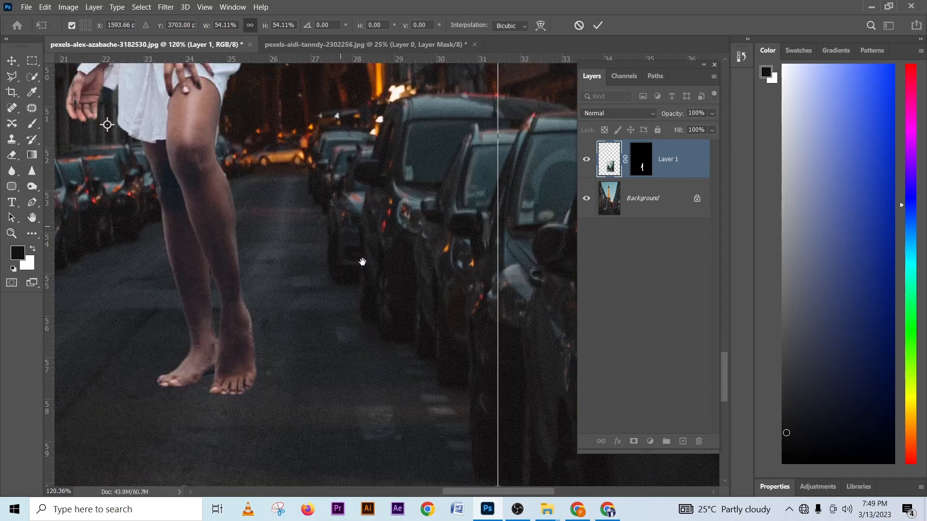
scroll(371, 274, "down", 10)
scroll(374, 279, "down", 6)
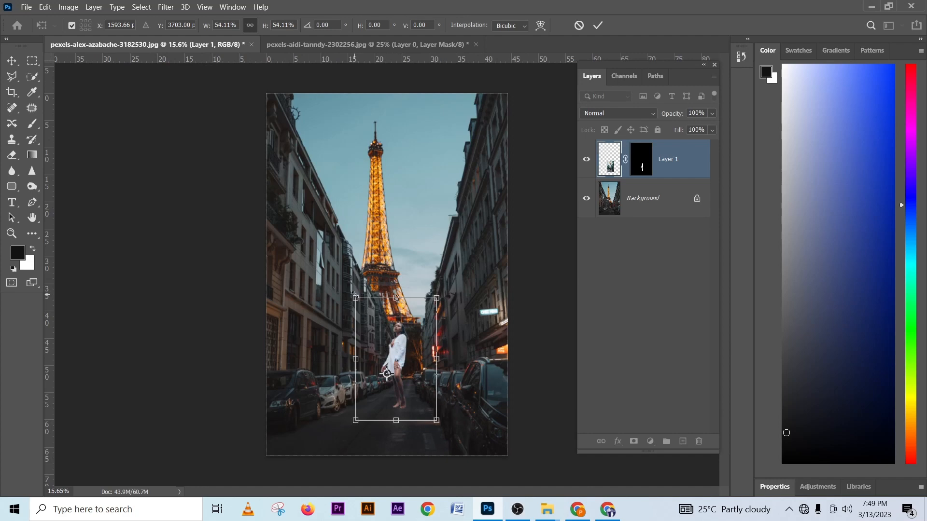
mouse_move(351, 293)
left_mouse_down()
mouse_move(379, 337)
mouse_move(355, 311)
left_mouse_up()
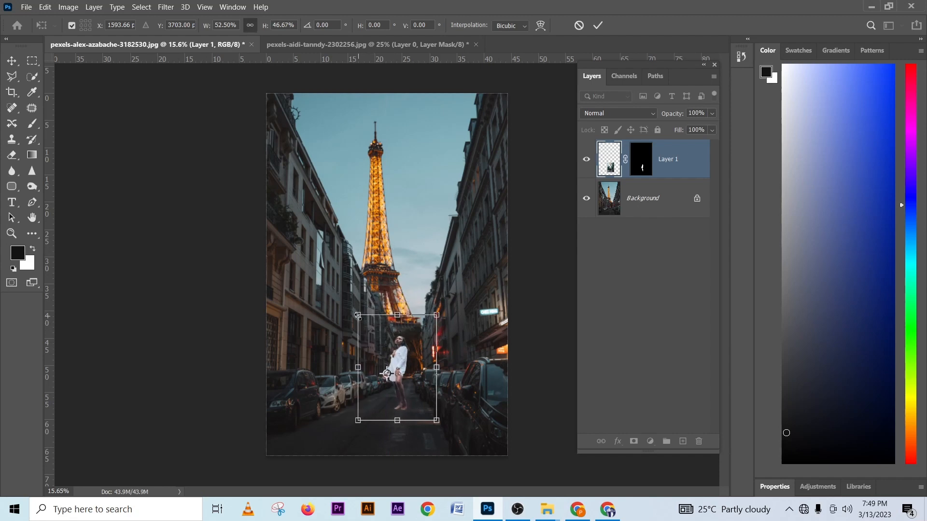
left_click_drag(357, 316, 358, 319)
left_click_drag(358, 318, 344, 296)
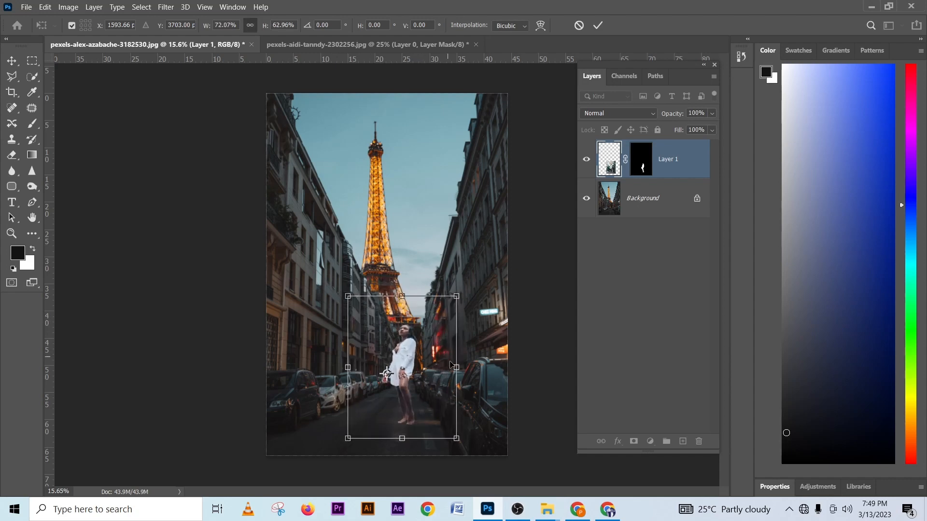
Check the rescaled woman's fit against the road and parked cars, and cancel the transform
left_click_drag(430, 407, 418, 407)
scroll(418, 407, "up", 3)
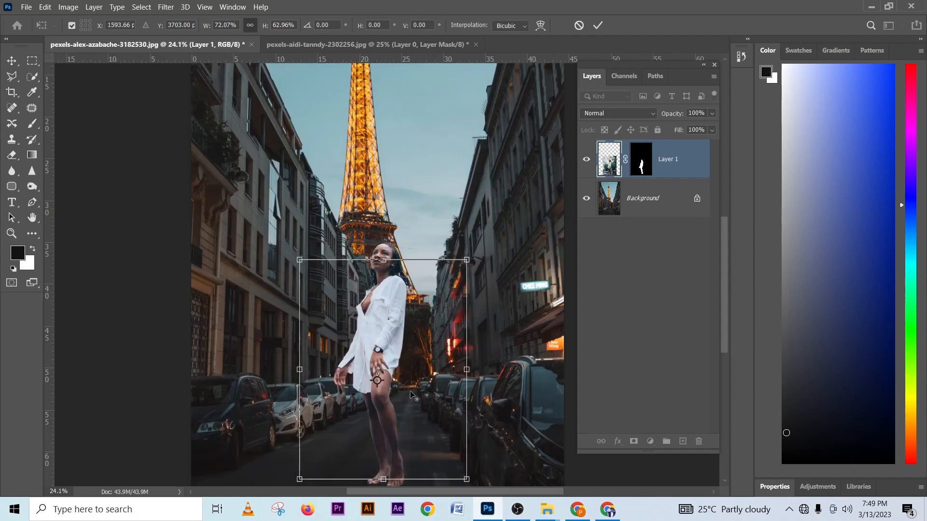
scroll(411, 394, "down", 4)
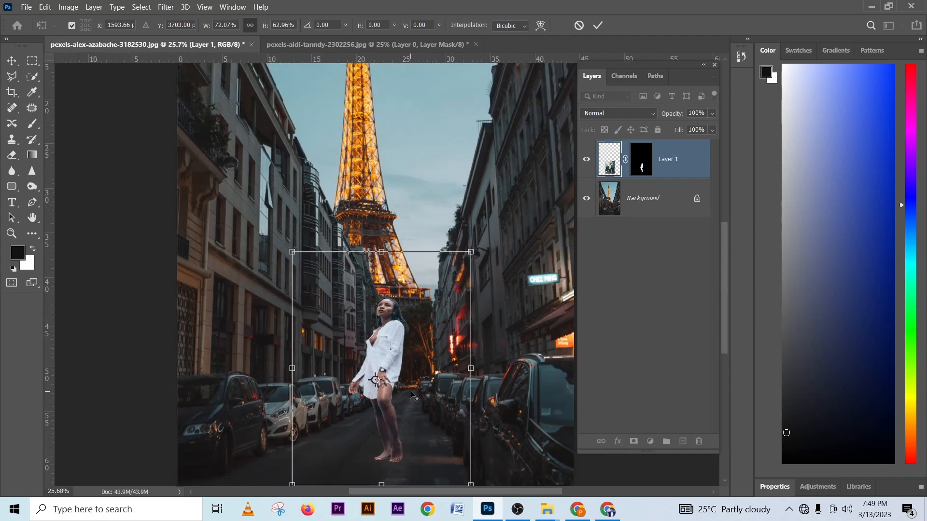
scroll(395, 396, "up", 5)
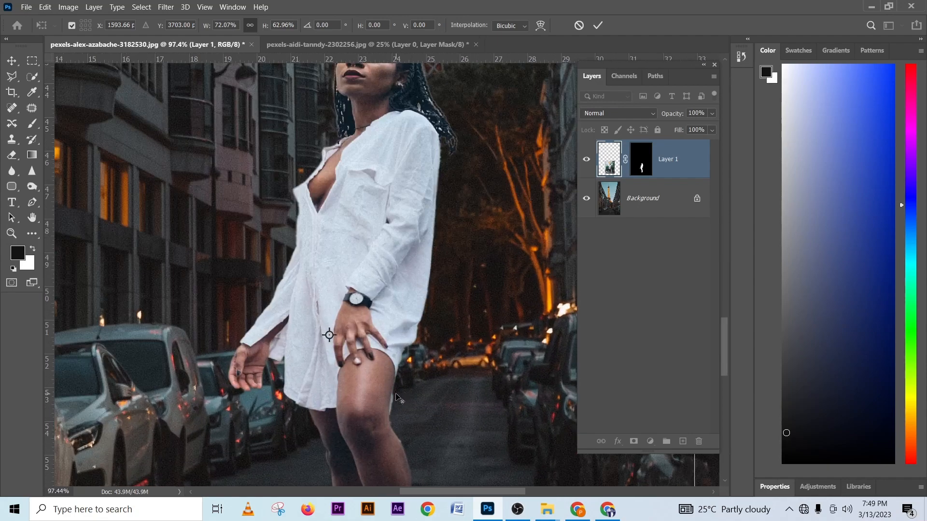
scroll(397, 397, "down", 6)
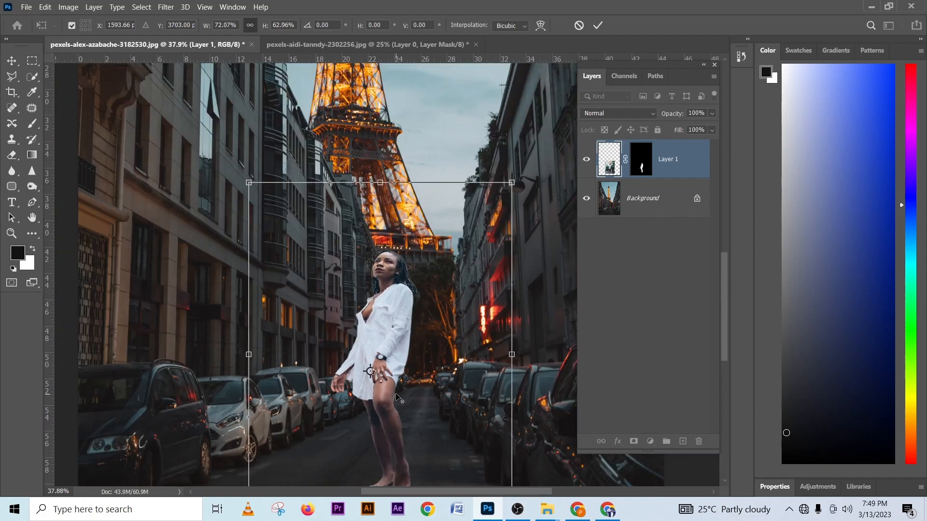
left_click(578, 25)
Scale the woman to 57.06% about a reference point placed beside her thigh, at the road's far end
scroll(414, 312, "down", 2)
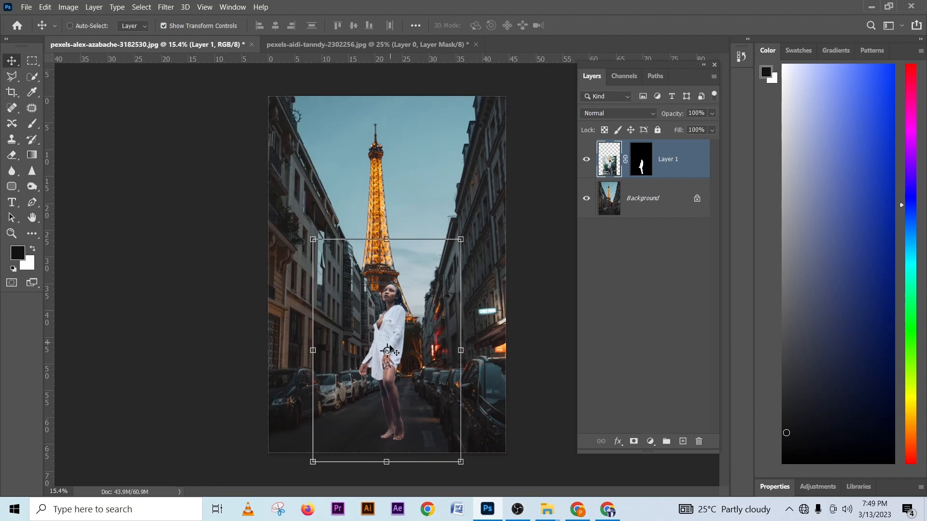
left_click_drag(386, 351, 398, 374)
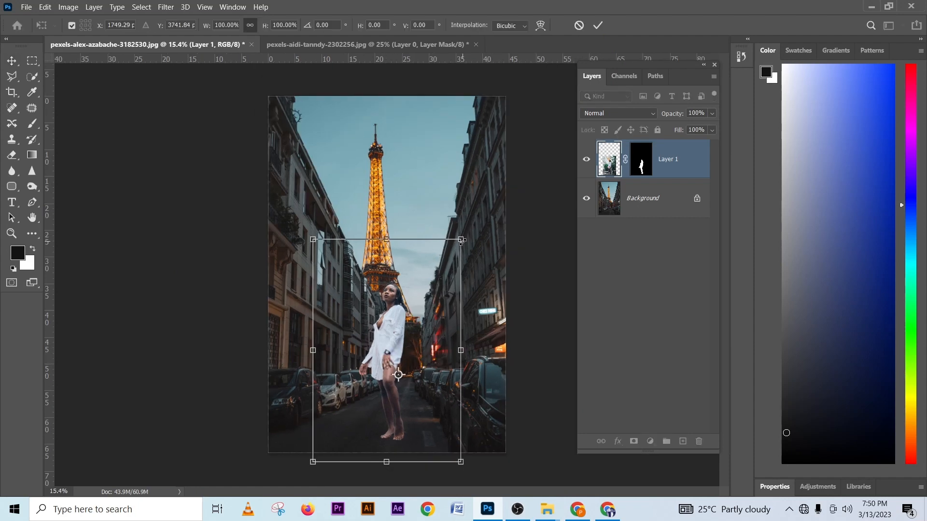
left_click_drag(461, 240, 462, 255)
key("ctrl+z")
left_click_drag(462, 236, 443, 315)
scroll(416, 362, "up", 2)
scroll(442, 322, "down", 2)
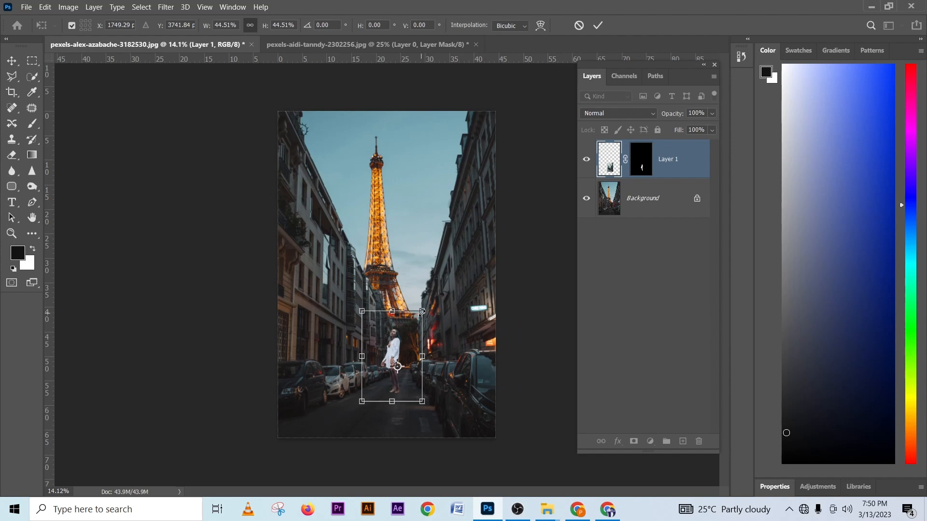
left_click_drag(423, 312, 454, 309)
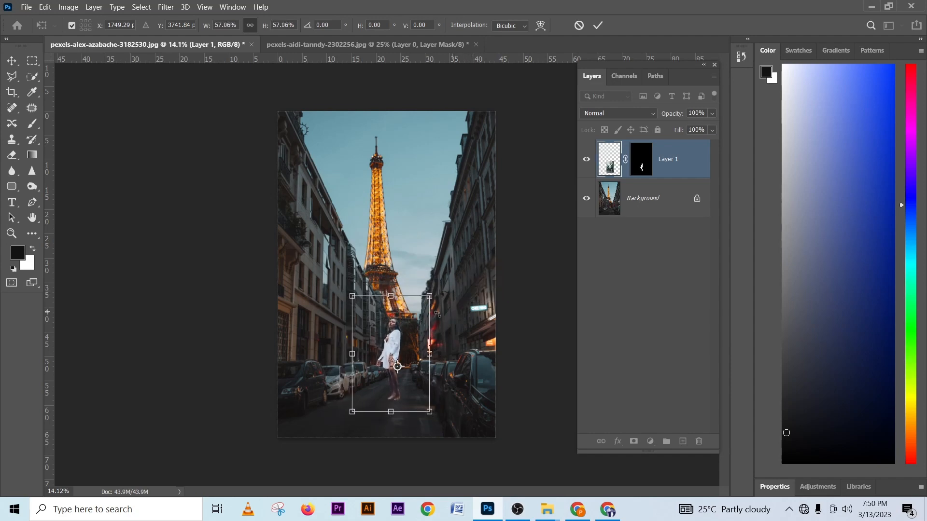
Apply a Perspective transform to the woman that widens the lower edge of her bounding box, giving 66.95% width and 3.31° horizontal skew
right_click(406, 318)
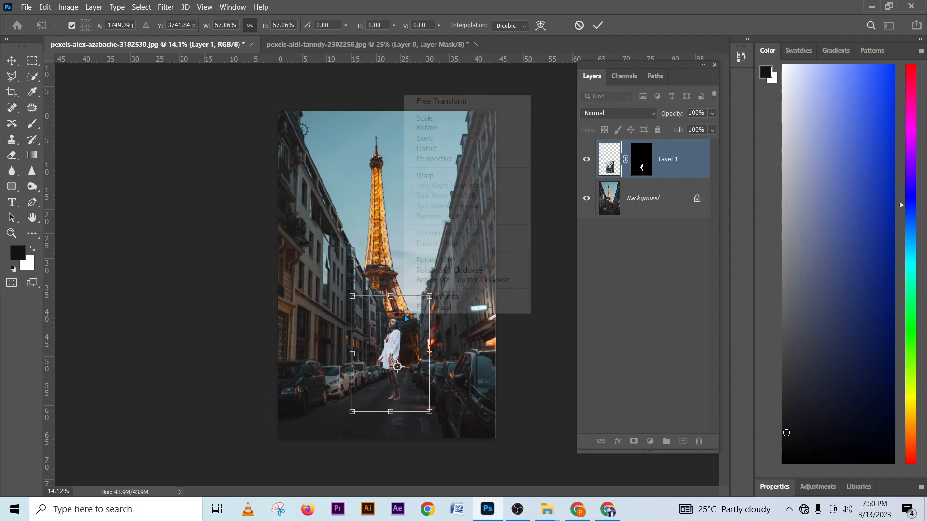
left_click(441, 160)
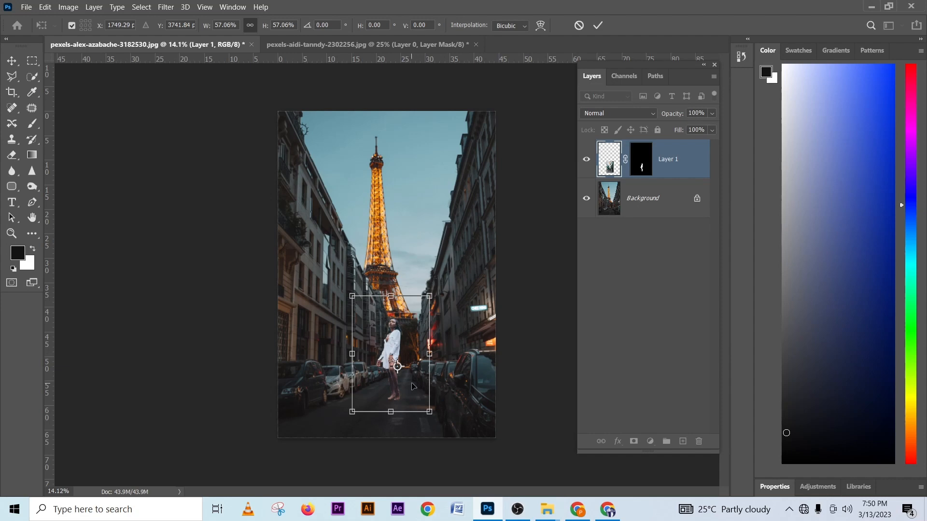
right_click(399, 325)
left_click(427, 171)
left_click_drag(429, 414, 436, 415)
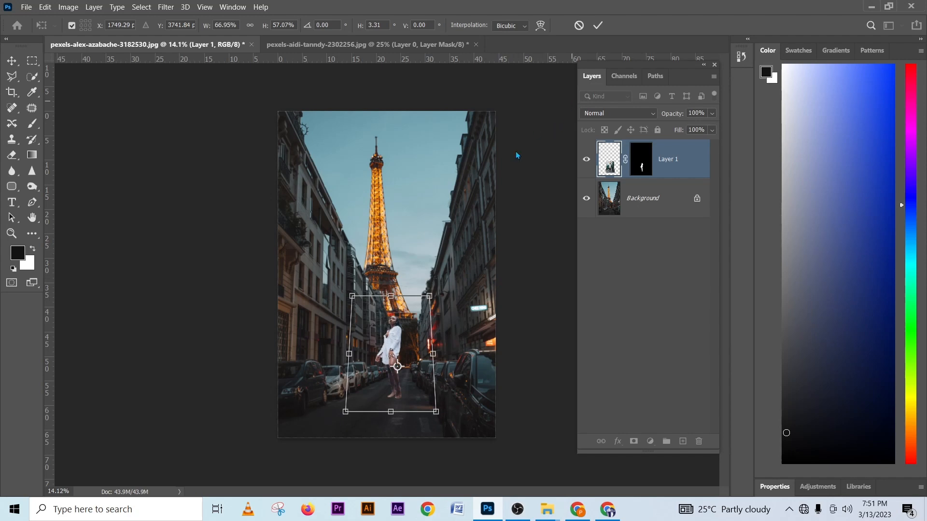
scroll(399, 361, "up", 5)
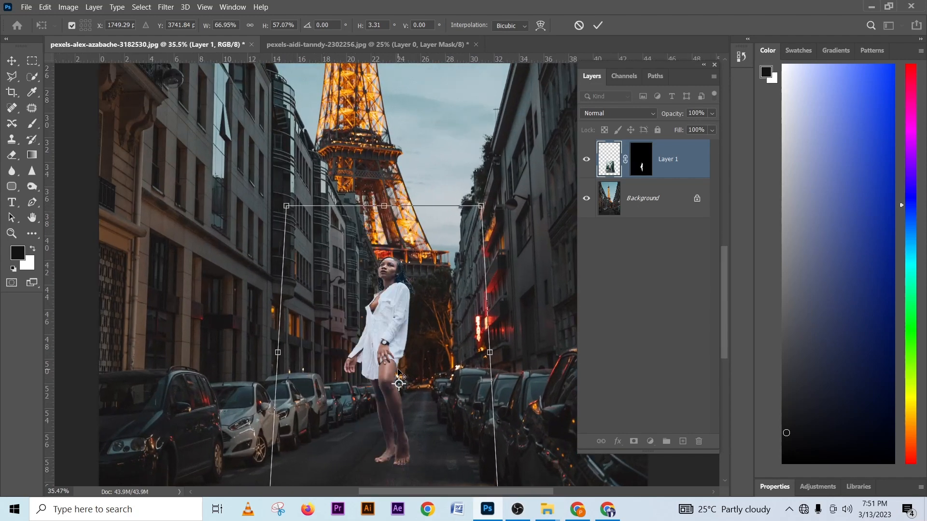
scroll(398, 374, "down", 4)
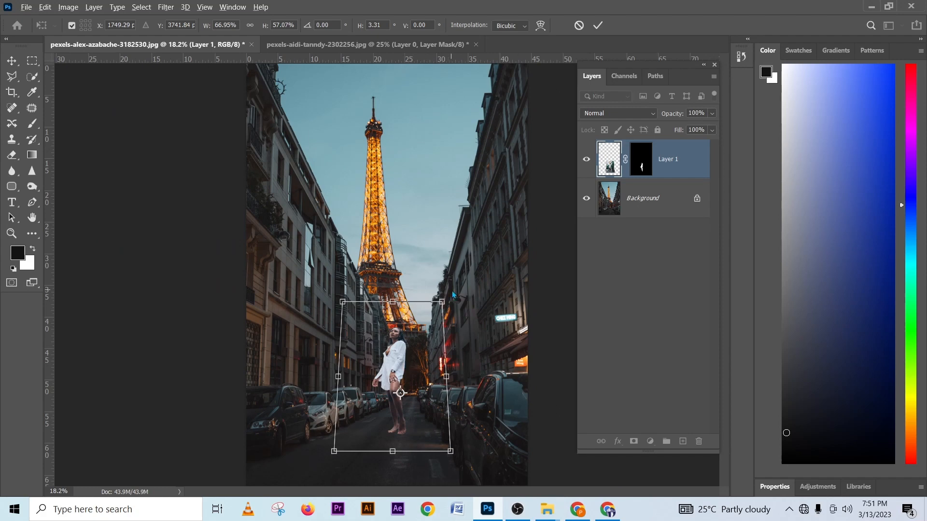
Scale the woman down with Free Transform to 54.39% width and 47.30% height, and commit the transform
right_click(412, 338)
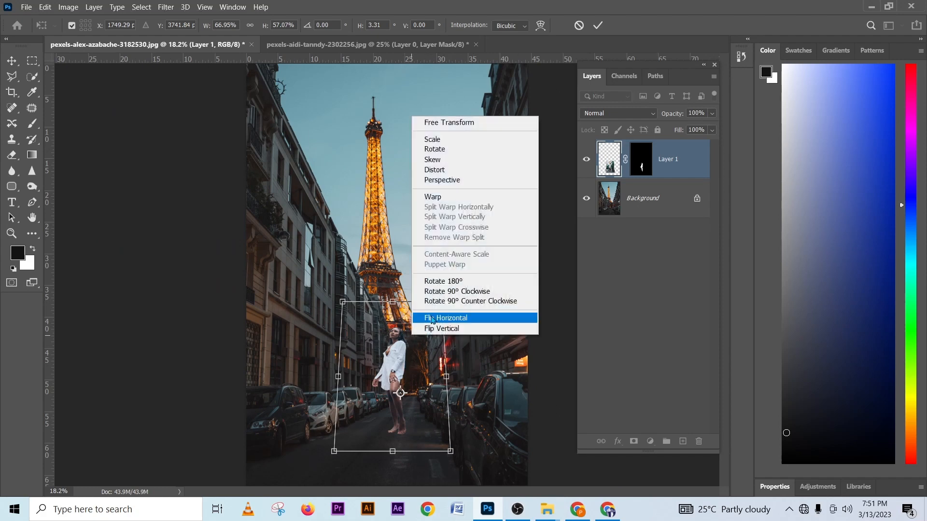
left_click(441, 124)
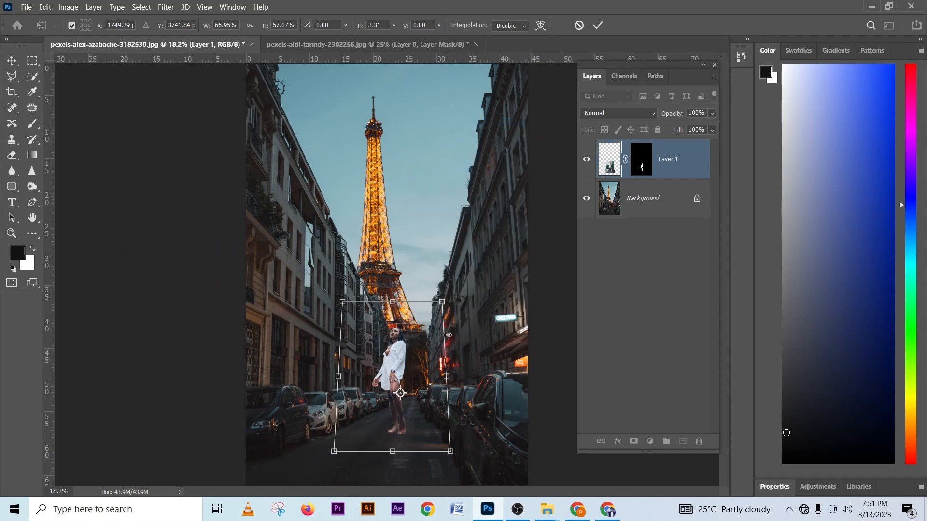
left_click_drag(441, 302, 439, 308)
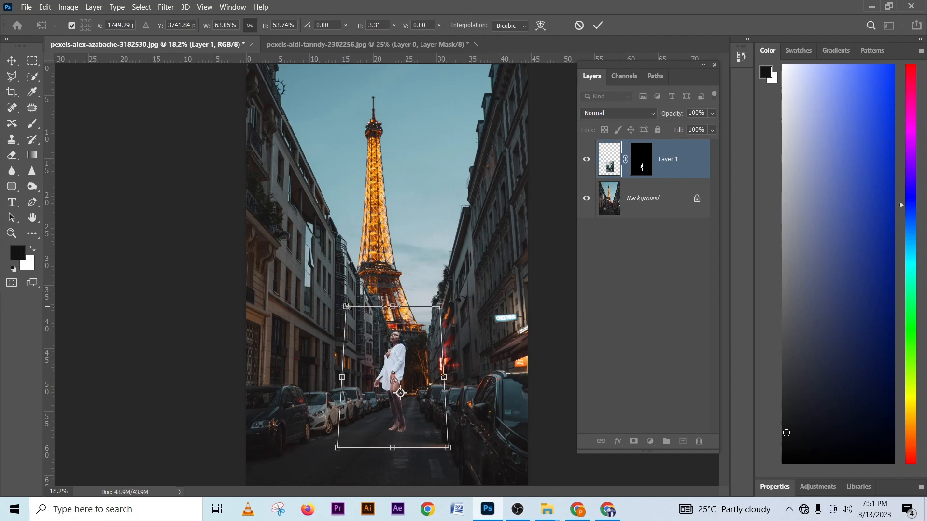
left_click_drag(346, 306, 390, 303)
key("ctrl+z")
left_click(250, 26)
mouse_move(348, 308)
left_mouse_down()
mouse_move(333, 296)
mouse_move(363, 330)
mouse_move(358, 323)
left_mouse_up()
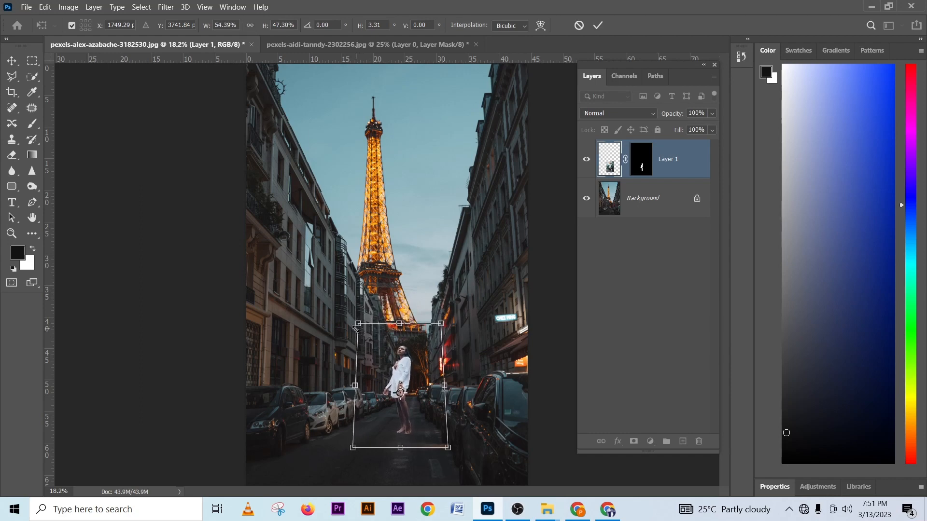
left_click(599, 26)
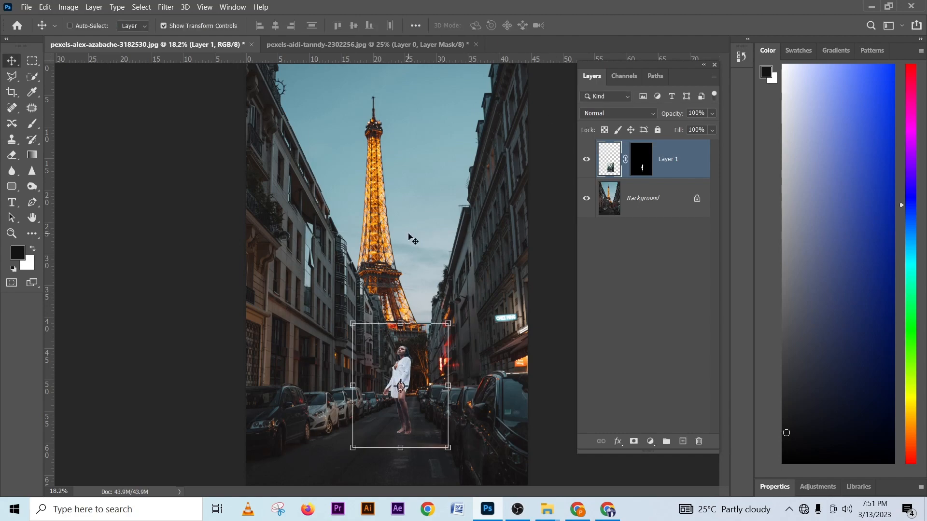
Switch to the Rectangular Marquee tool and examine the woman's scale and feet against the road and parked cars
left_click(31, 61)
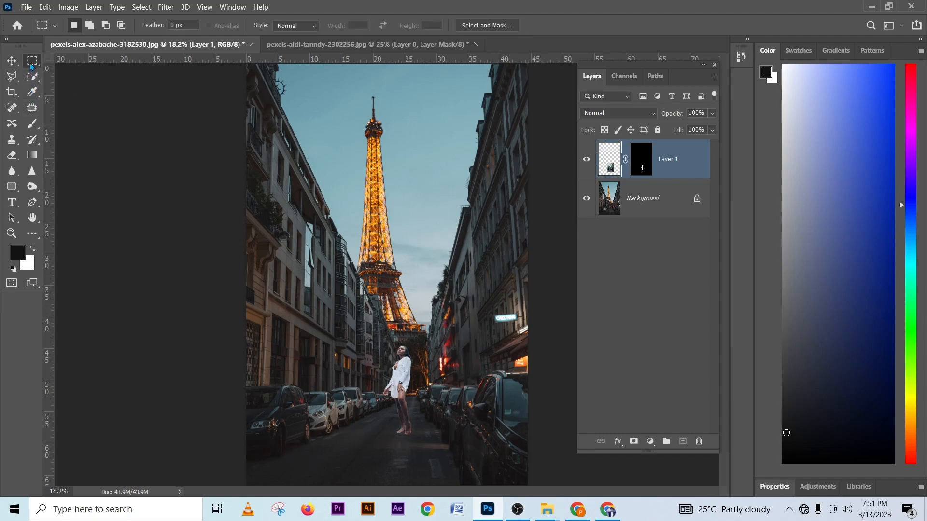
scroll(405, 425, "up", 5)
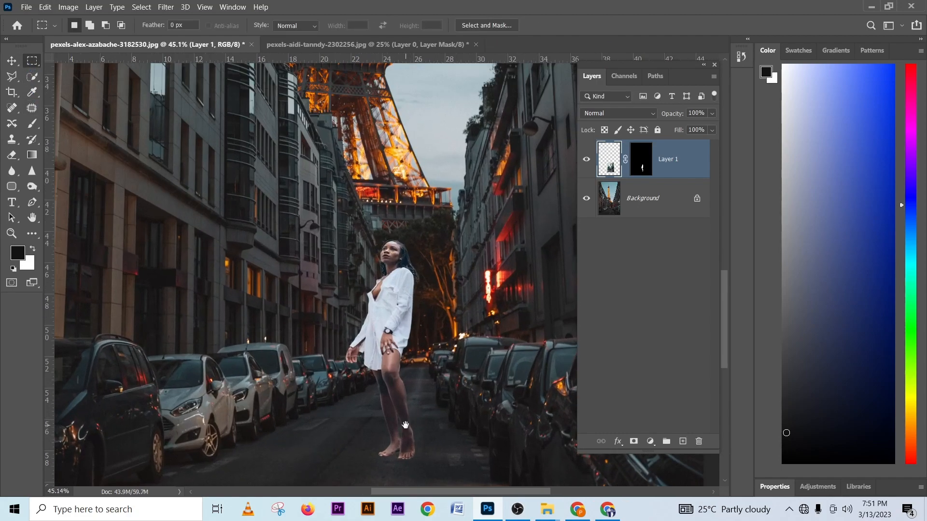
scroll(408, 339, "up", 1)
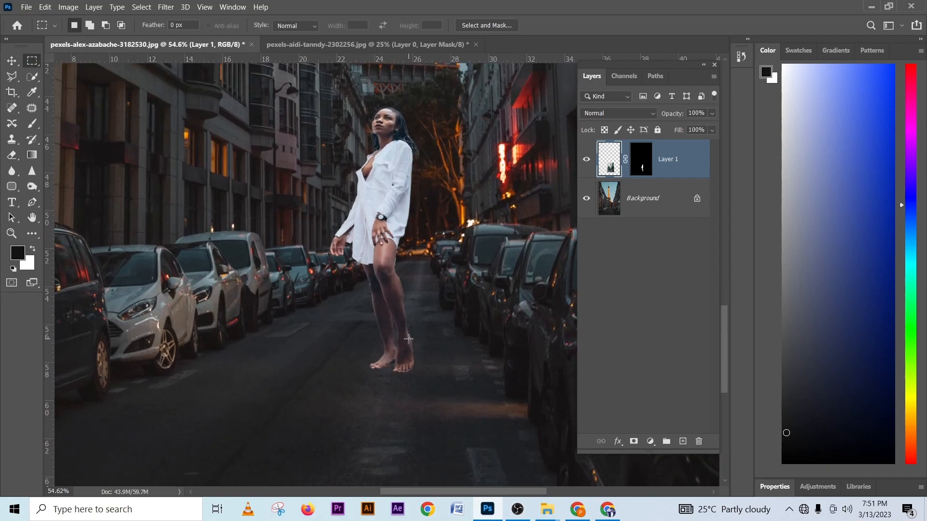
scroll(408, 339, "up", 2)
left_click_drag(408, 339, 402, 376)
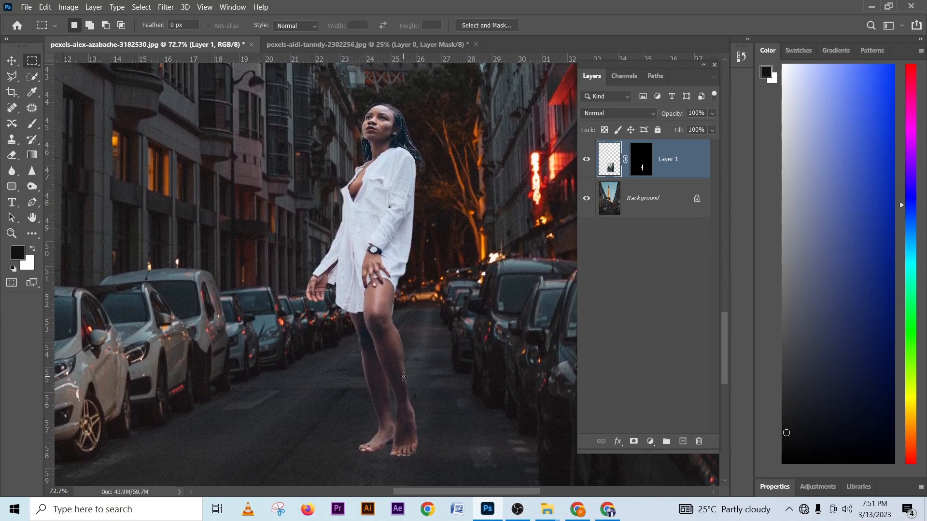
scroll(403, 376, "down", 4)
scroll(403, 376, "up", 3)
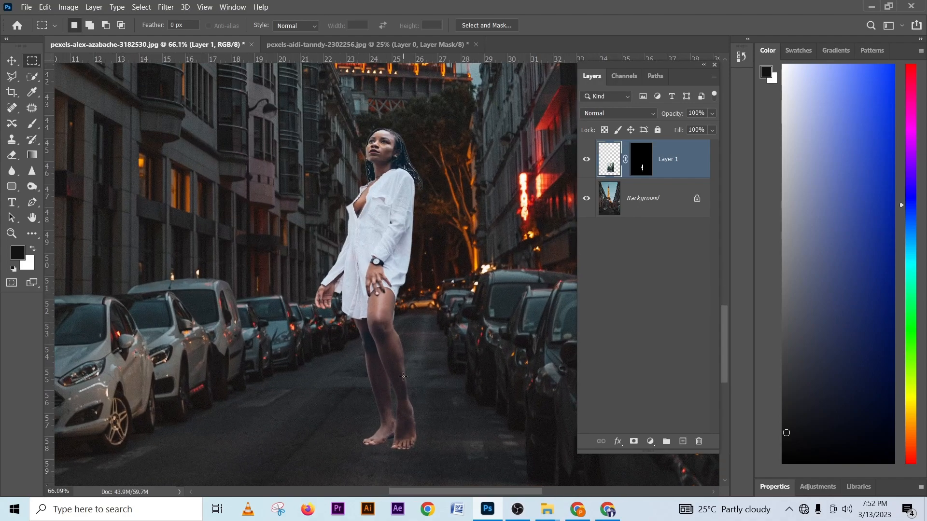
scroll(403, 376, "down", 2)
scroll(403, 376, "down", 2)
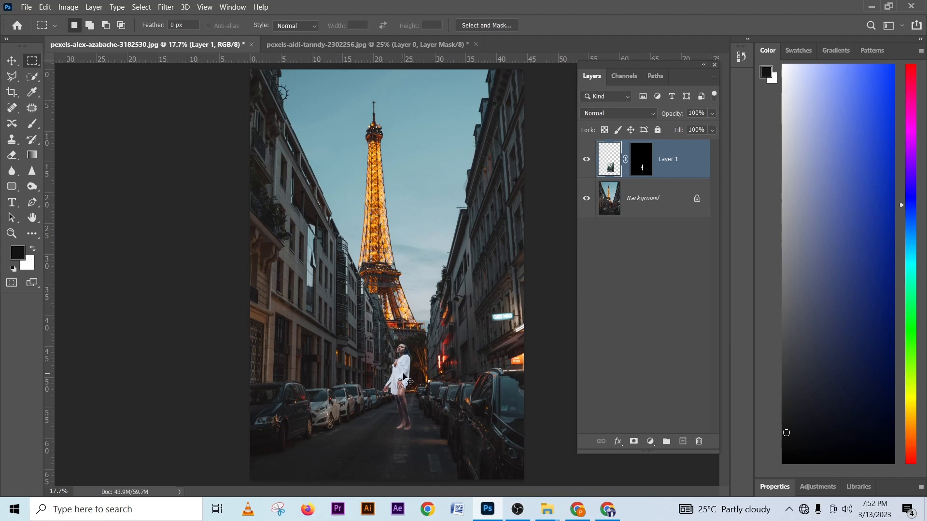
Scale the woman proportionally to 76.71%, keeping her feet on the road, and commit the transform
key("ctrl+t")
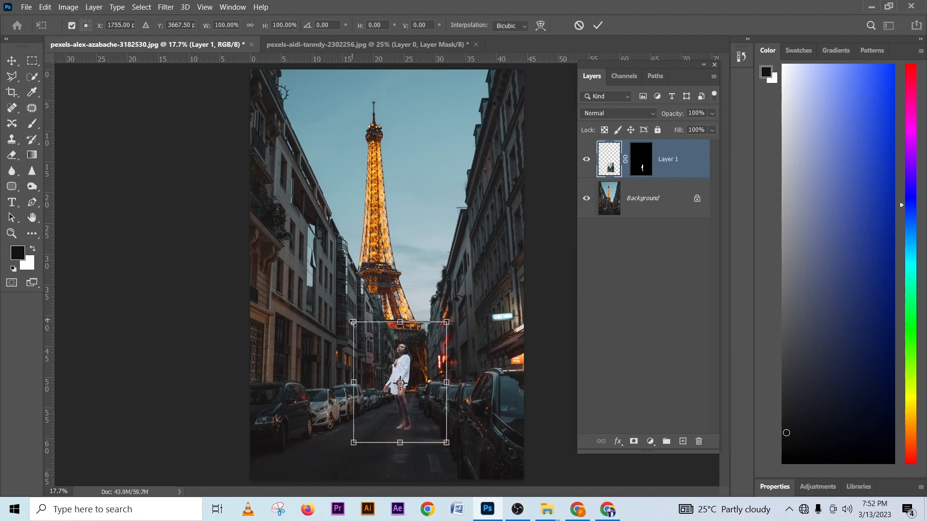
left_click_drag(353, 323, 368, 341)
mouse_move(447, 341)
left_mouse_down()
mouse_move(433, 363)
mouse_move(435, 355)
left_mouse_up()
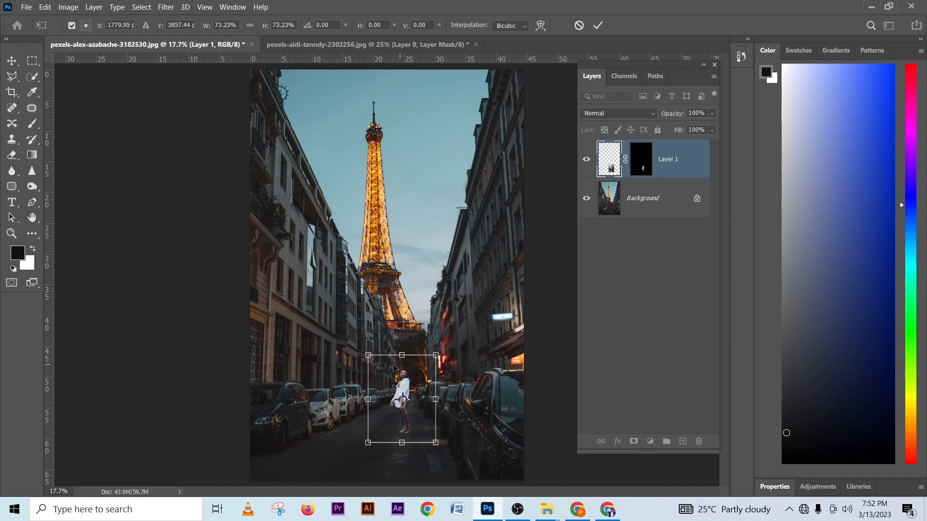
left_click_drag(364, 355, 361, 351)
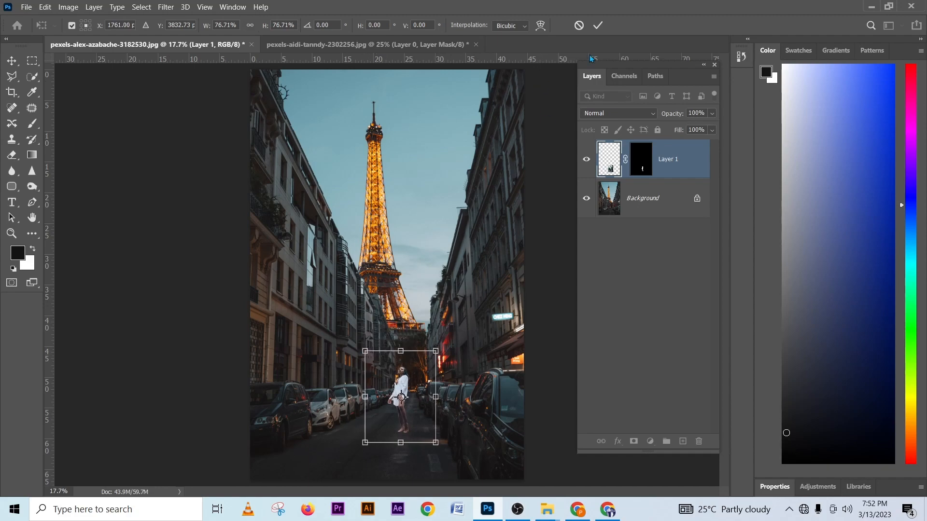
left_click(598, 25)
Add a Black & White adjustment layer above the woman's layer to judge her tones against the street
scroll(395, 414, "up", 5)
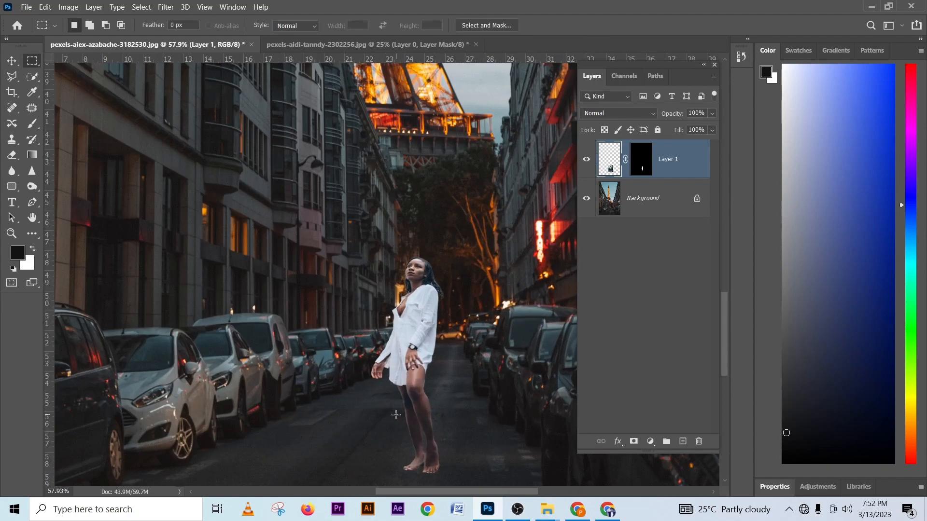
scroll(395, 414, "up", 3)
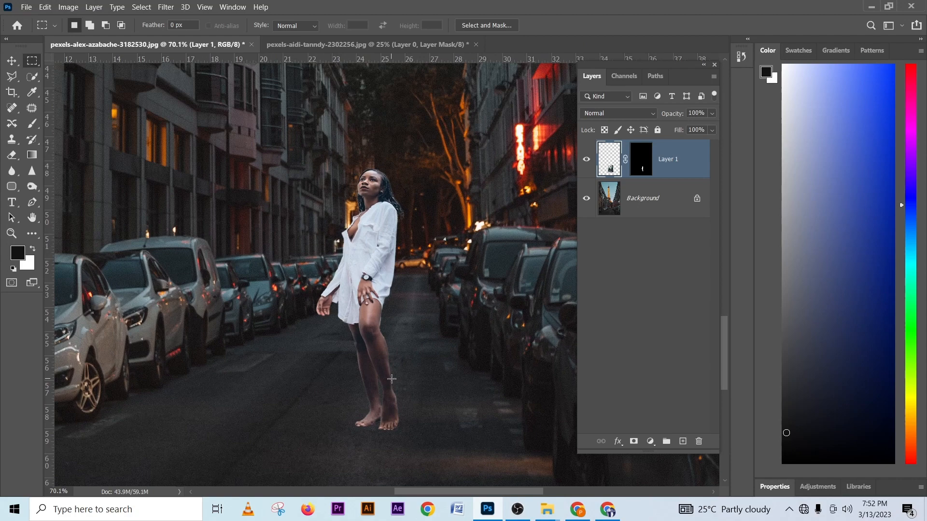
scroll(391, 379, "down", 1)
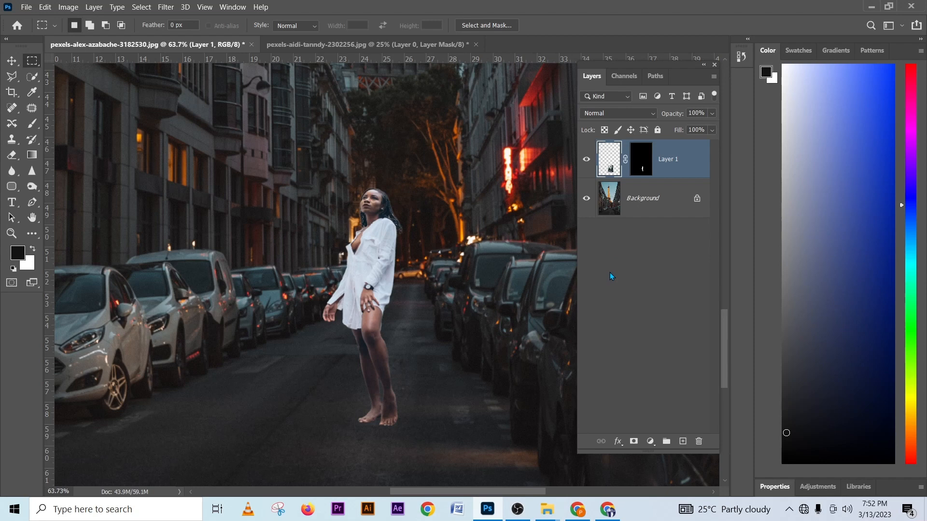
left_click(650, 442)
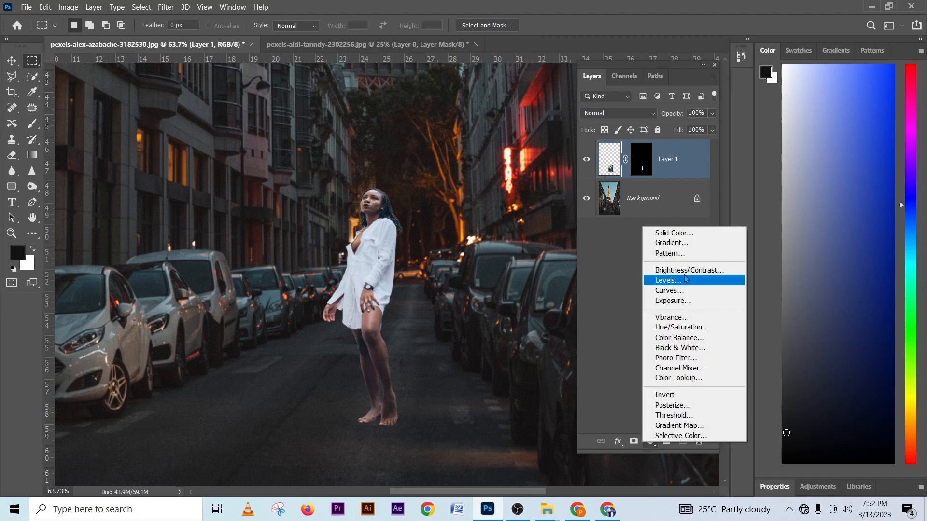
left_click(689, 348)
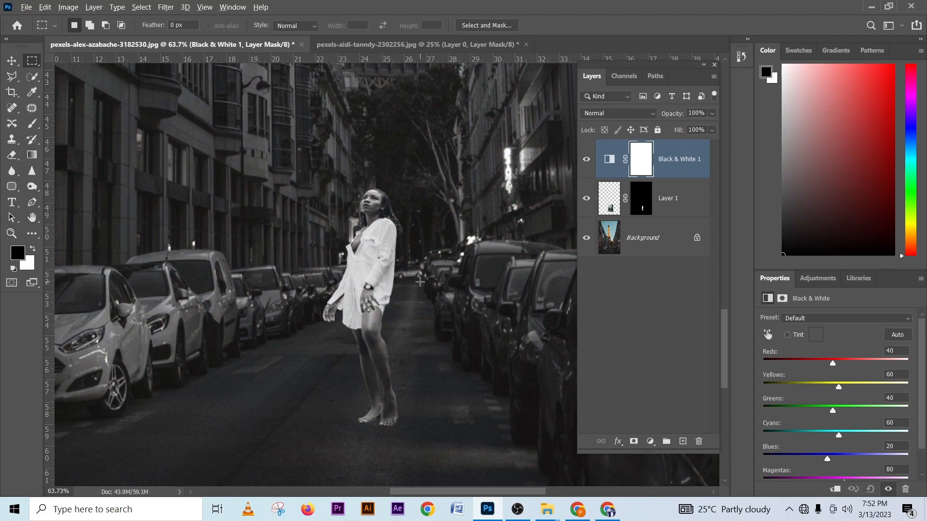
scroll(421, 280, "down", 3)
scroll(421, 281, "down", 4)
scroll(421, 280, "up", 4)
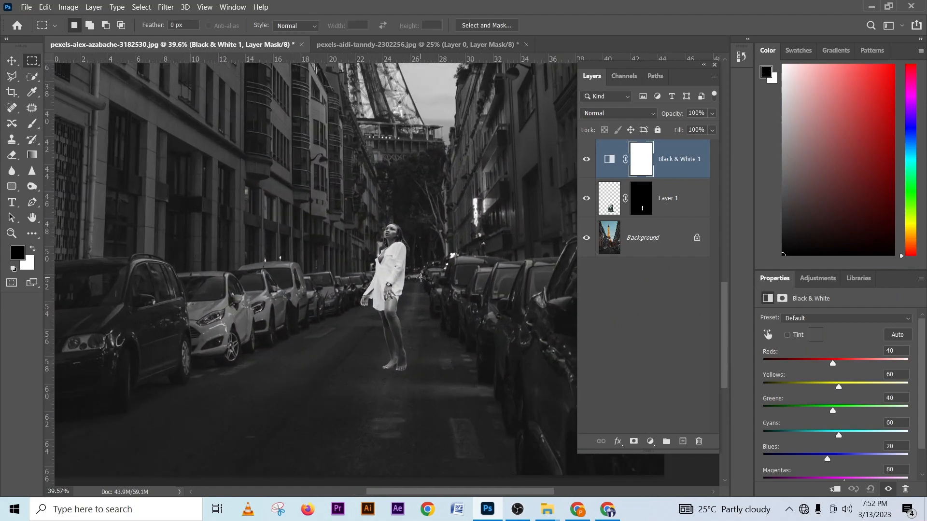
scroll(392, 274, "down", 1)
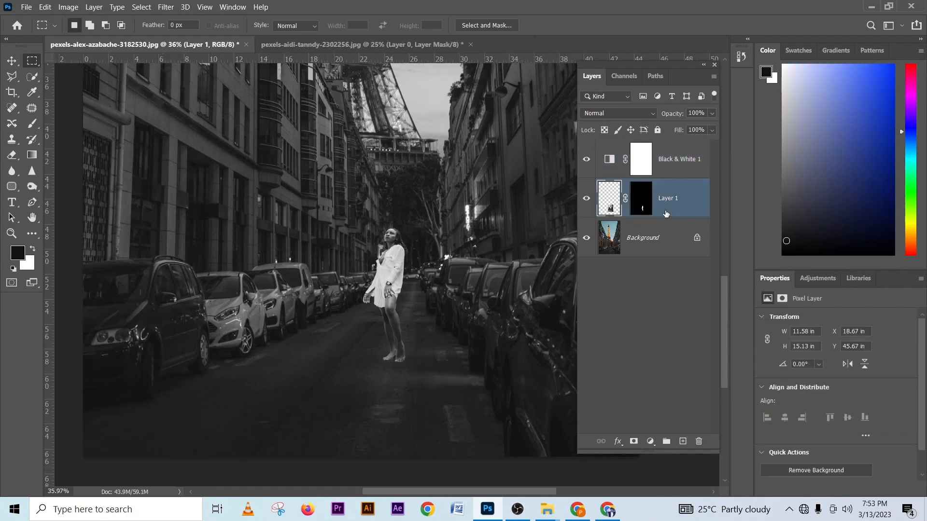
Add a Curves adjustment layer directly above the woman's layer and clip it to her
left_click(650, 442)
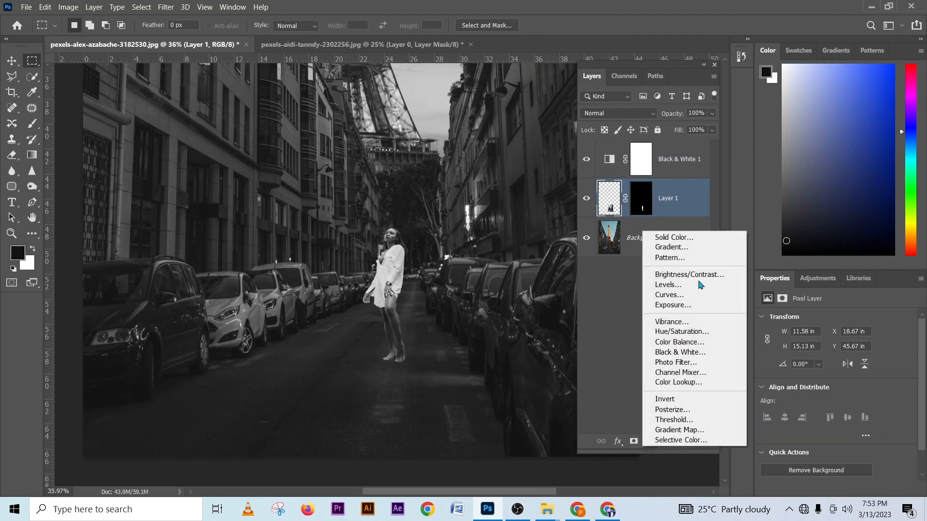
left_click(692, 296)
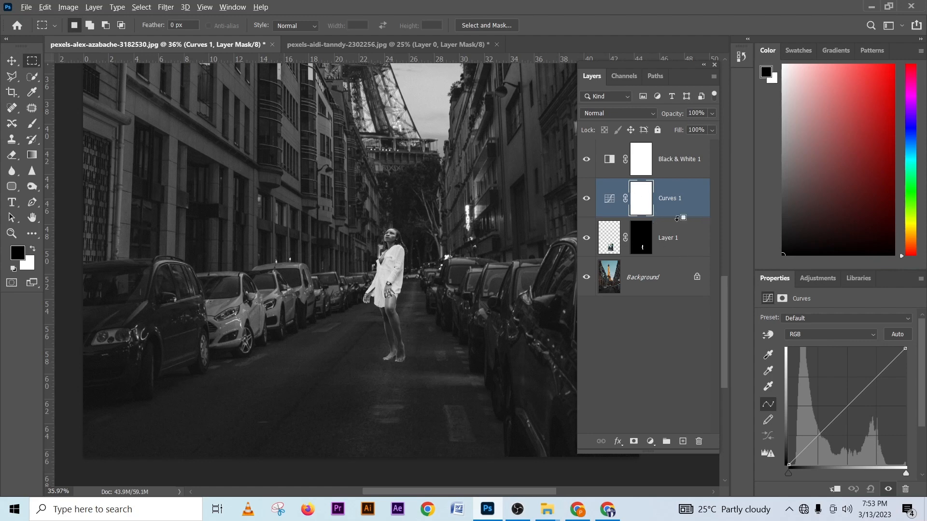
left_click(837, 492)
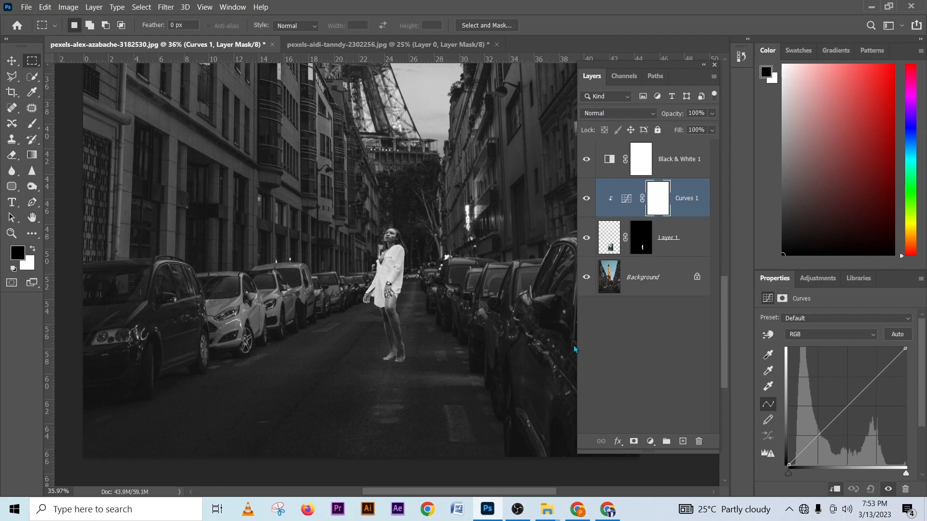
Darken the woman by pulling the RGB curve's midtones down and slightly raising its black point, and compare with the Curves layer hidden
mouse_move(858, 411)
left_mouse_down()
mouse_move(844, 404)
mouse_move(847, 419)
mouse_move(838, 401)
mouse_move(834, 408)
mouse_move(846, 423)
mouse_move(840, 416)
mouse_move(858, 410)
mouse_move(848, 418)
mouse_move(858, 411)
mouse_move(872, 427)
mouse_move(863, 419)
left_mouse_up()
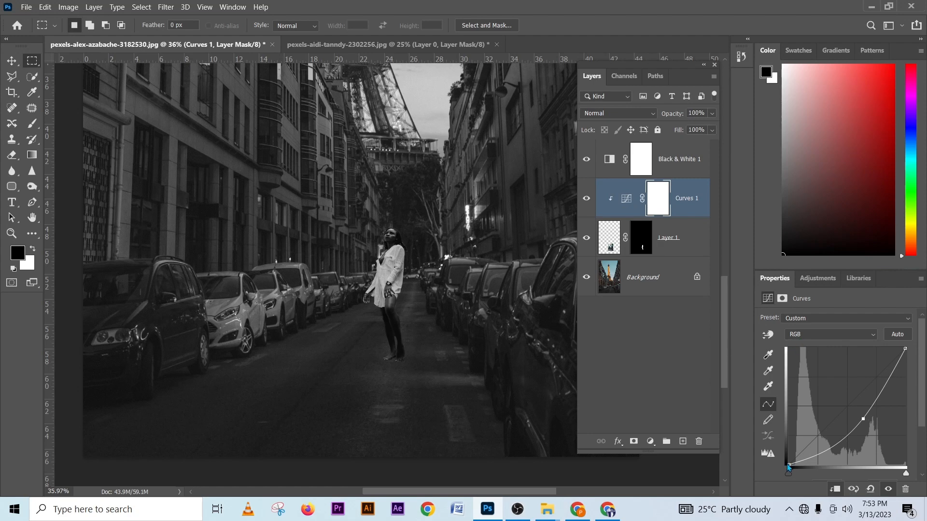
left_click_drag(789, 464, 786, 457)
left_click(862, 421)
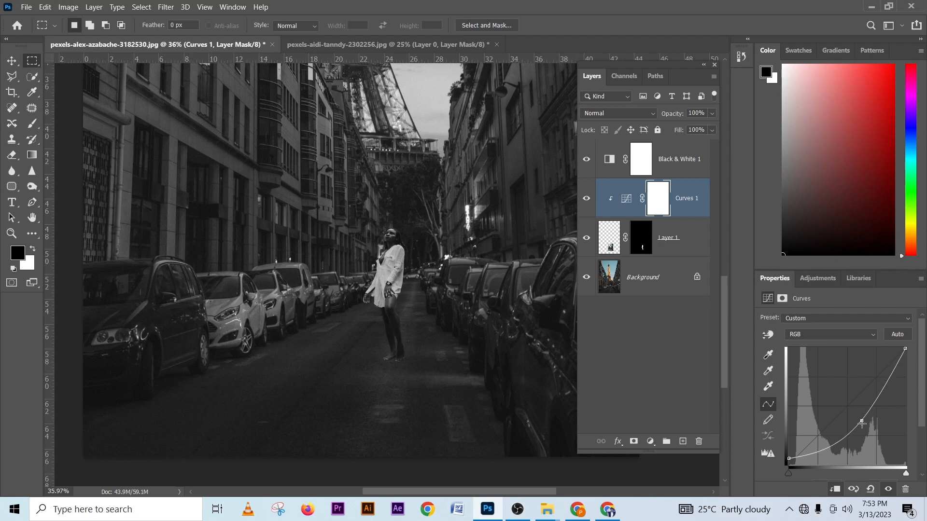
left_click(588, 199)
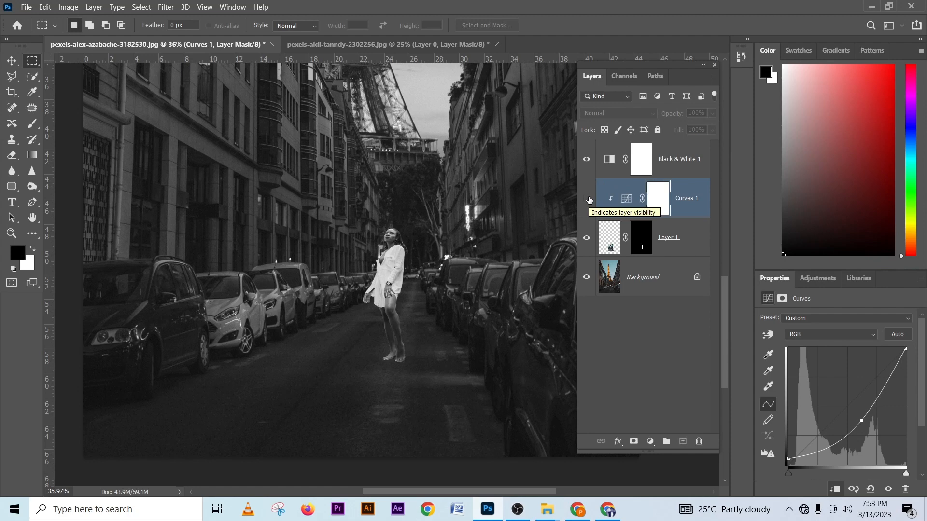
left_click(588, 199)
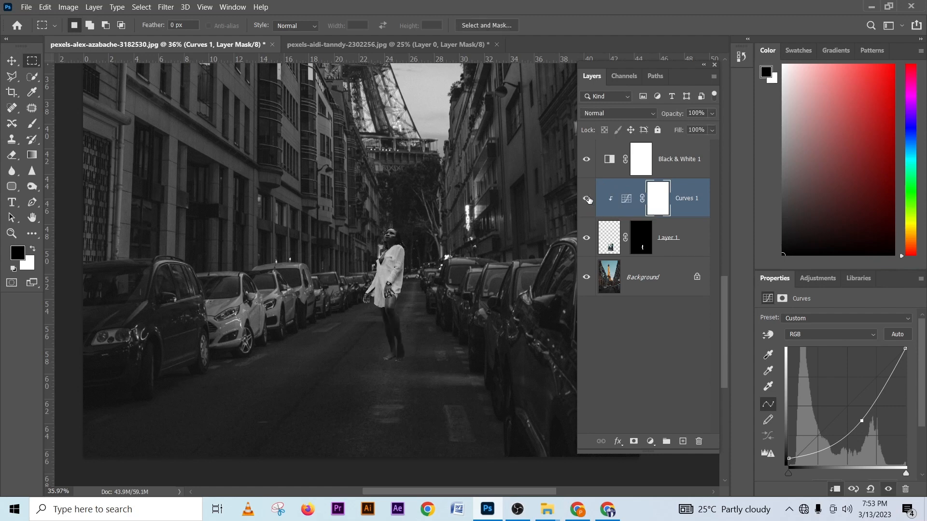
Hide and delete the Black & White adjustment layer
left_click(586, 160)
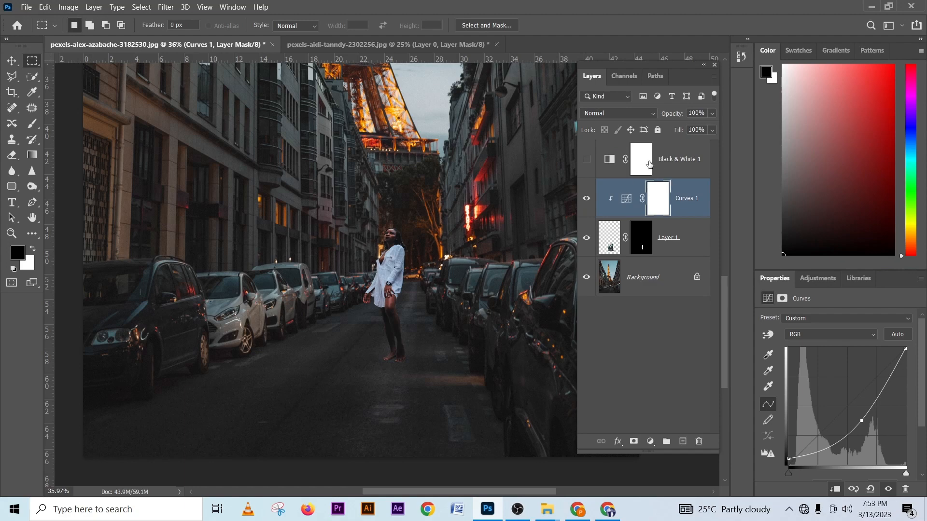
left_click_drag(679, 163, 698, 441)
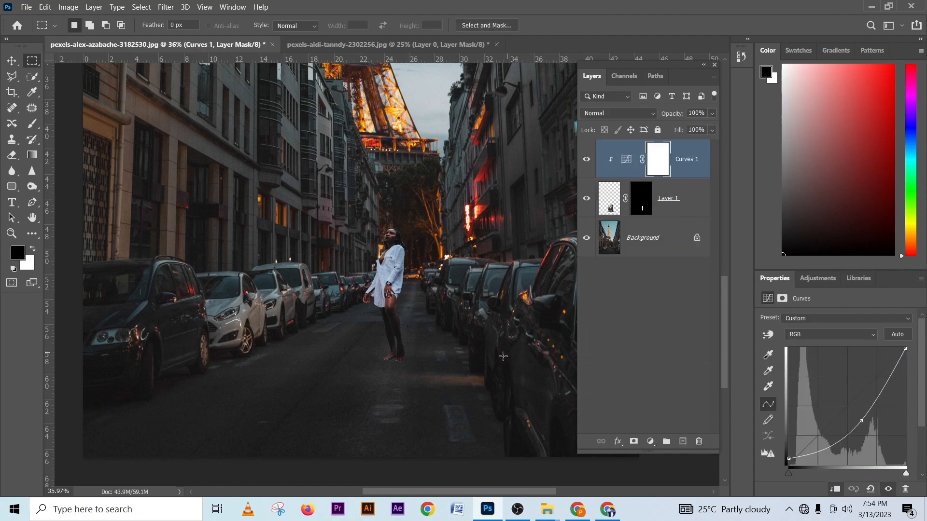
Compare the woman with and without the Curves adjustment, and examine her tones up close against the street
scroll(460, 313, "down", 3)
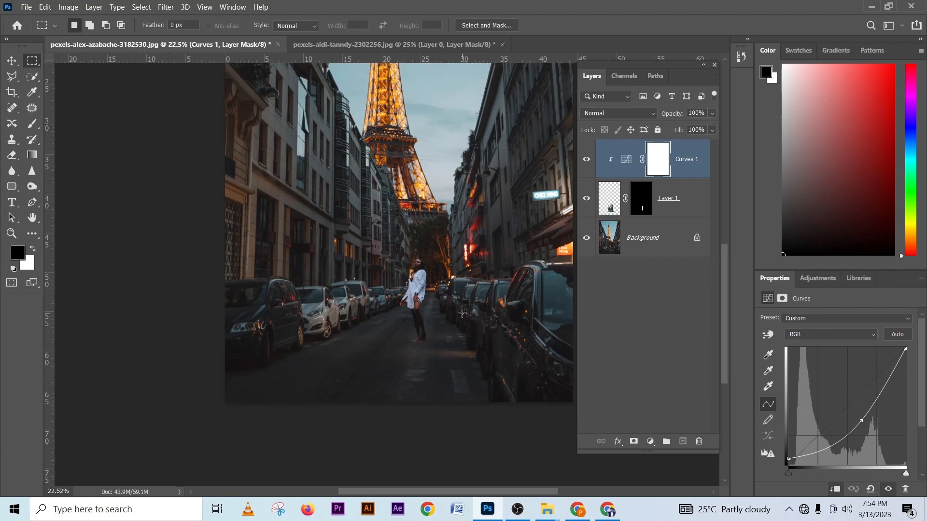
scroll(461, 314, "down", 2)
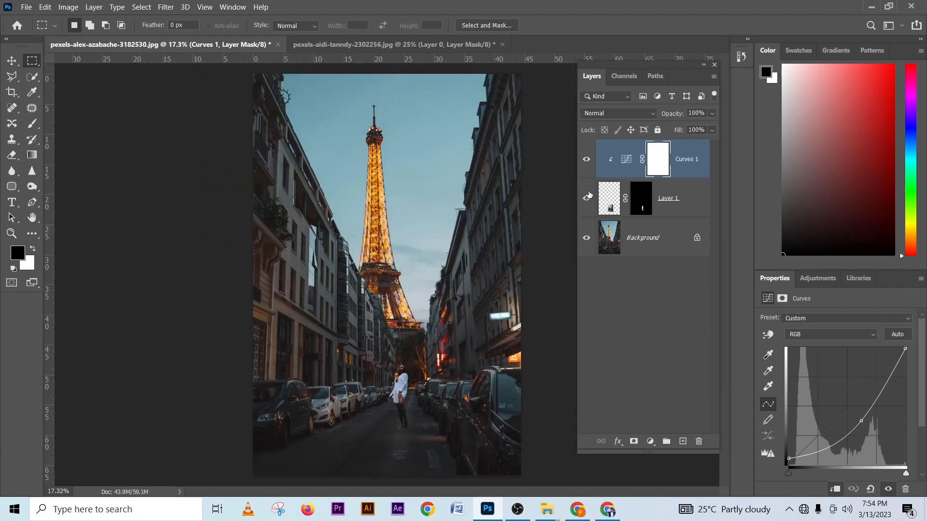
left_click(587, 161)
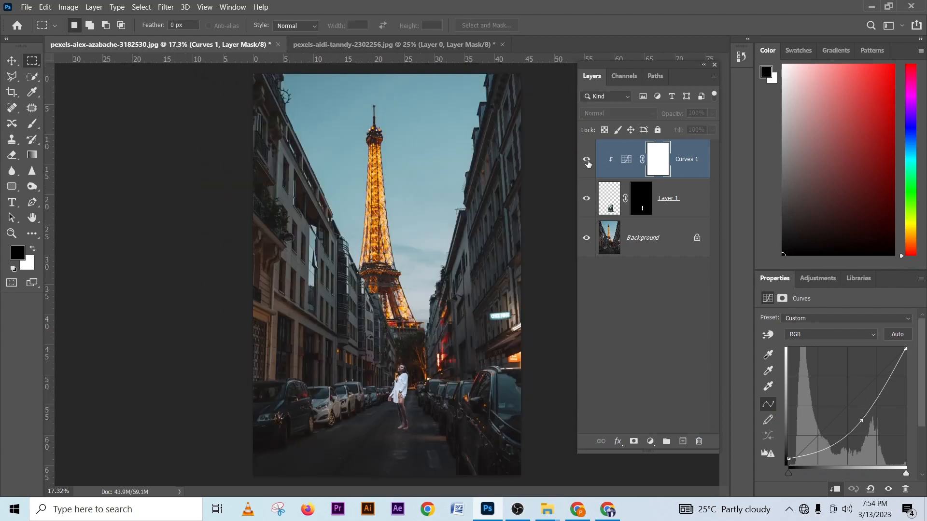
left_click(587, 161)
scroll(418, 400, "up", 5)
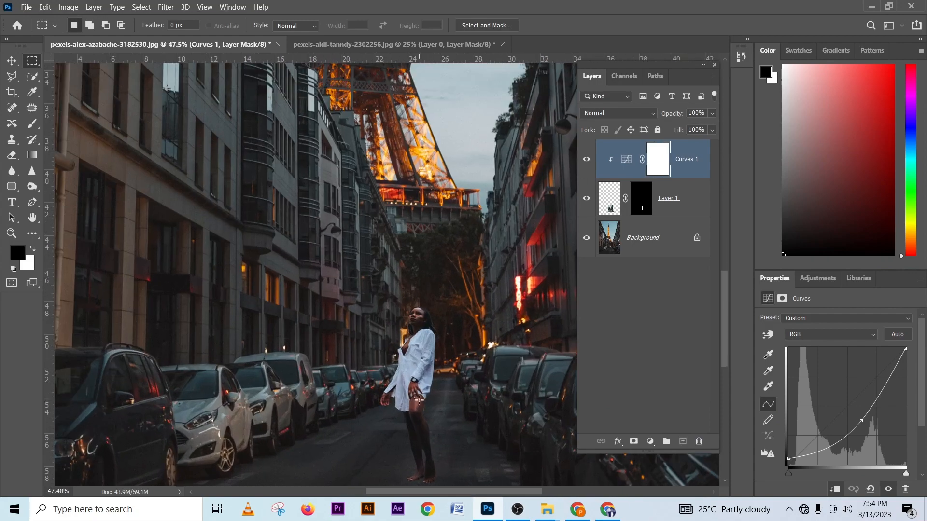
scroll(419, 400, "up", 5)
left_click_drag(443, 407, 443, 289)
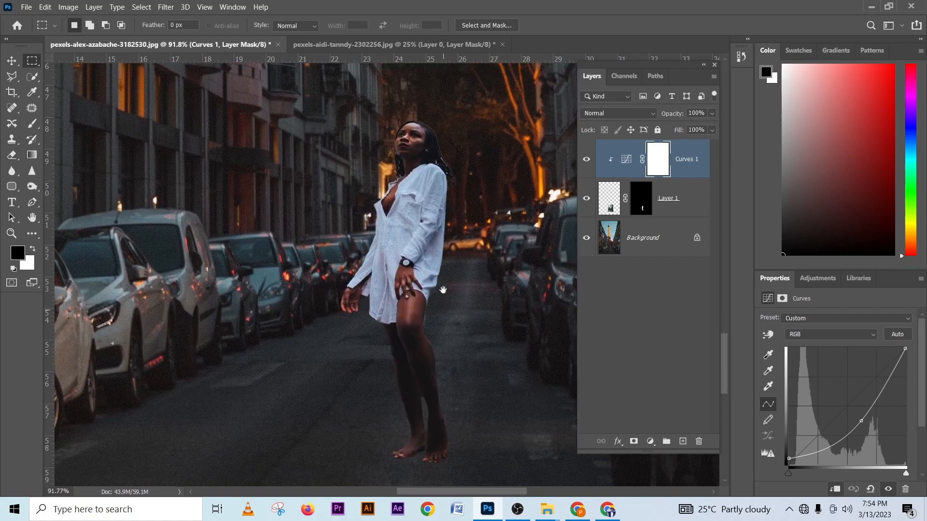
scroll(443, 339, "up", 2)
scroll(443, 339, "down", 1)
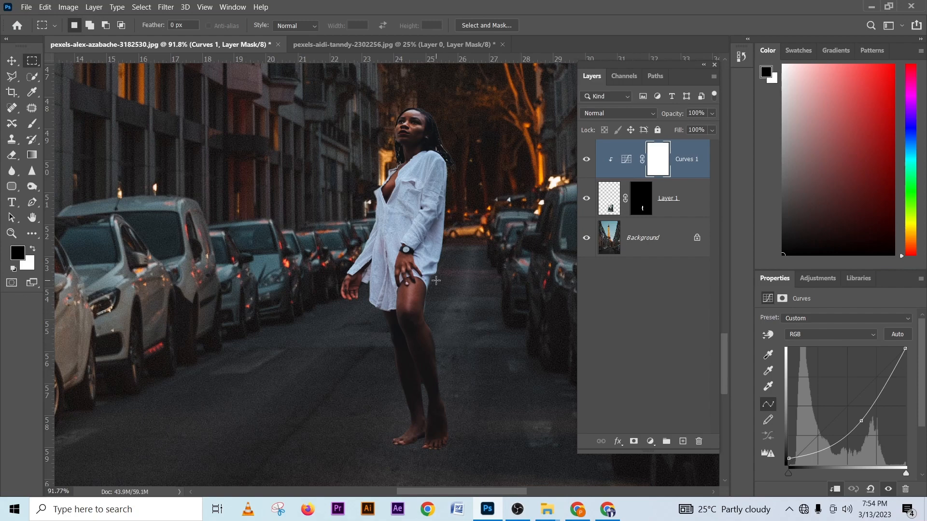
Add a Color Balance adjustment layer above the Curves layer and clip it to the woman
left_click(650, 441)
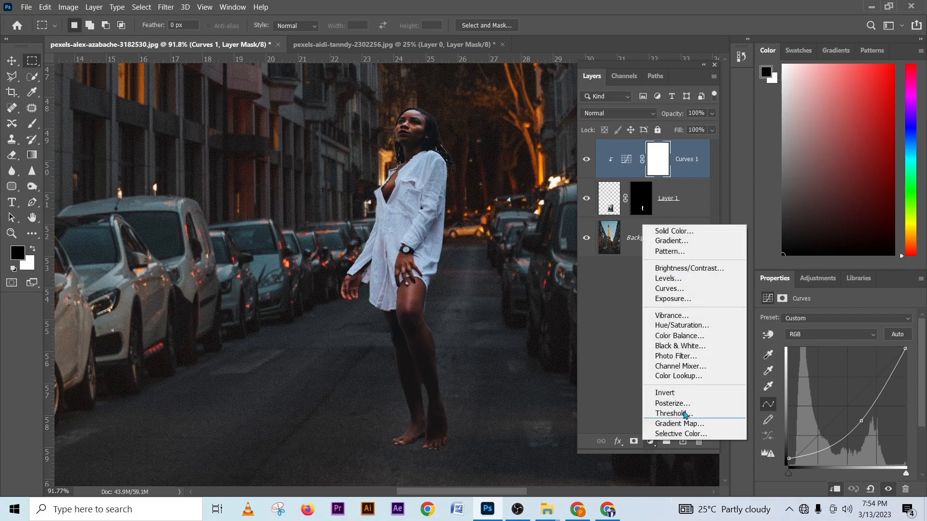
left_click(676, 336)
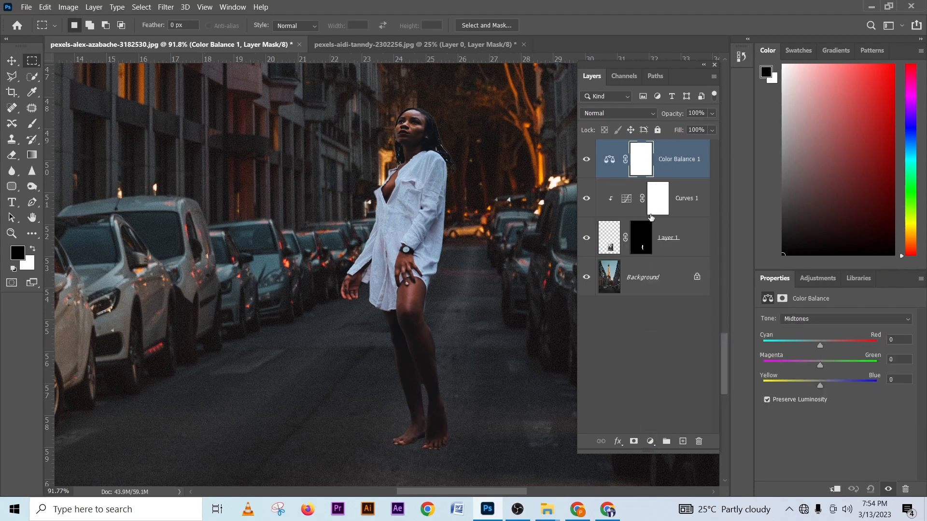
left_click(672, 178, "alt")
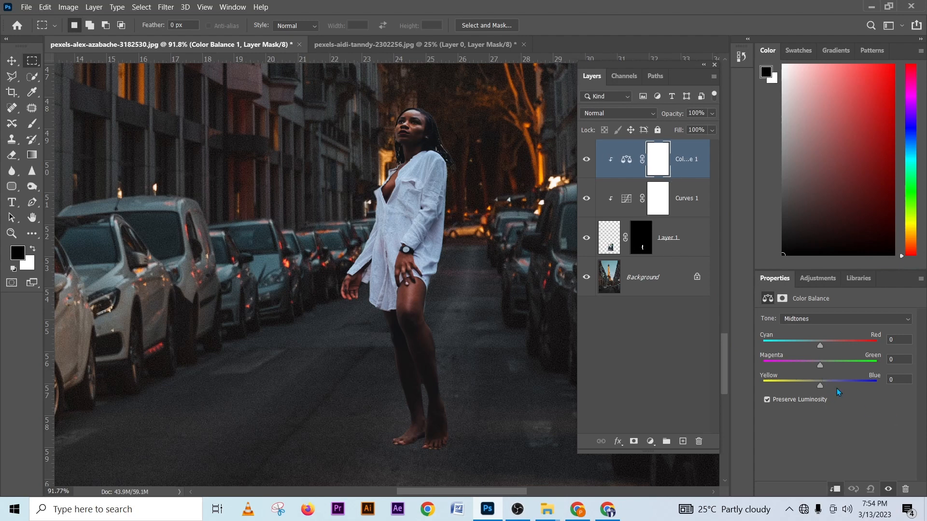
Set the Color Balance shadows to -5 on Cyan–Red and -9 on Yellow–Blue
scroll(293, 352, "down", 4)
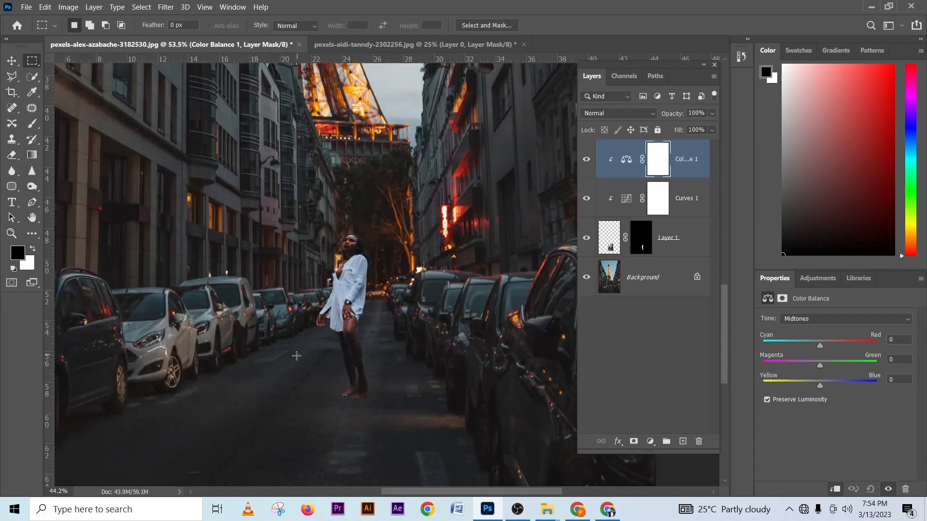
scroll(403, 405, "up", 1)
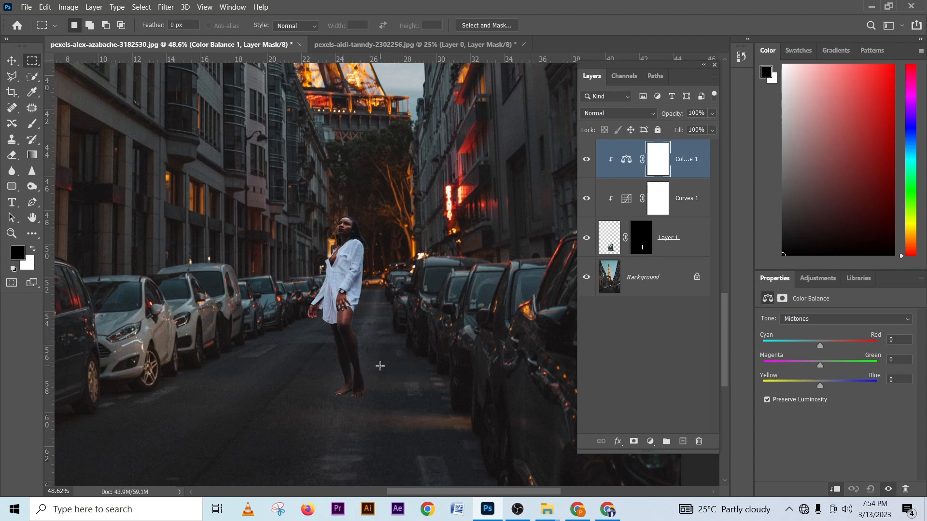
left_click(848, 320)
left_click(846, 328)
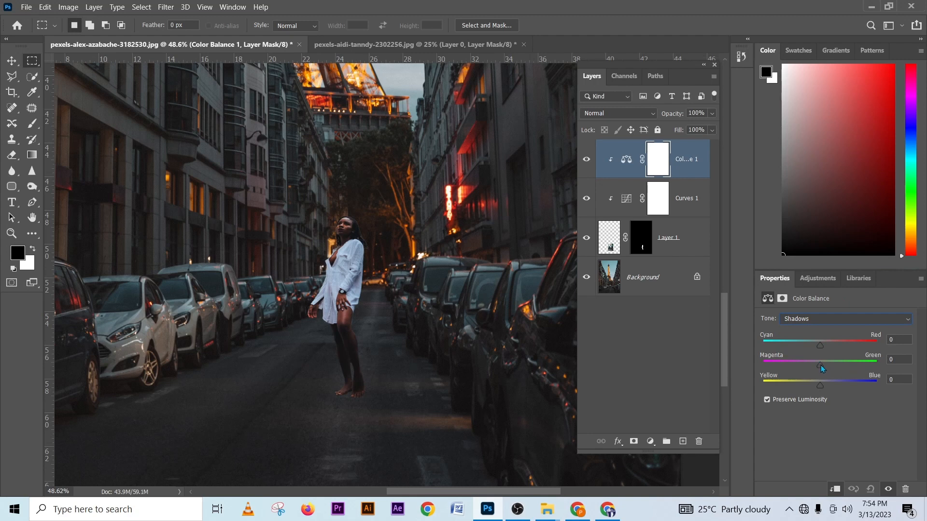
mouse_move(821, 364)
left_mouse_down()
mouse_move(834, 364)
mouse_move(816, 363)
mouse_move(811, 348)
mouse_move(855, 348)
mouse_move(818, 349)
left_mouse_up()
left_click_drag(820, 384, 815, 384)
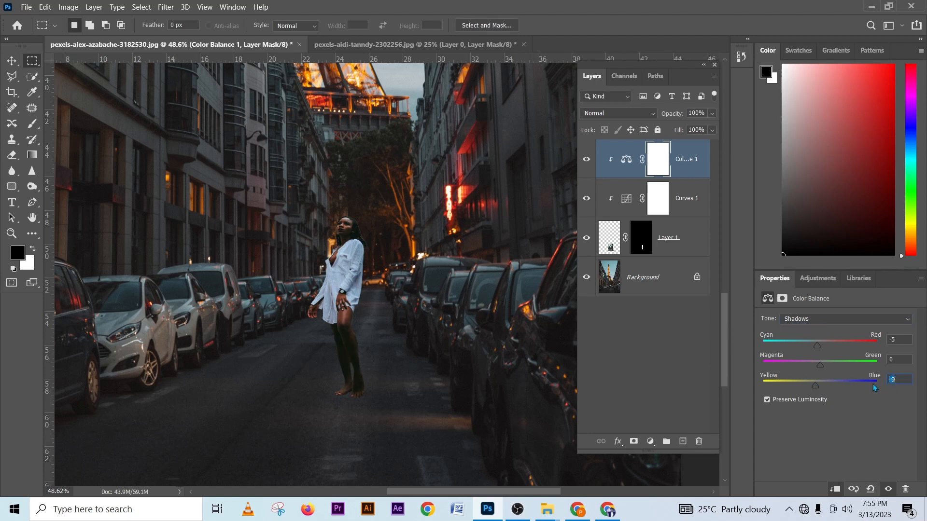
Try 90 for the shadows' Yellow–Blue balance, set it to 0, and compare with the Color Balance layer's visibility toggled
type("90")
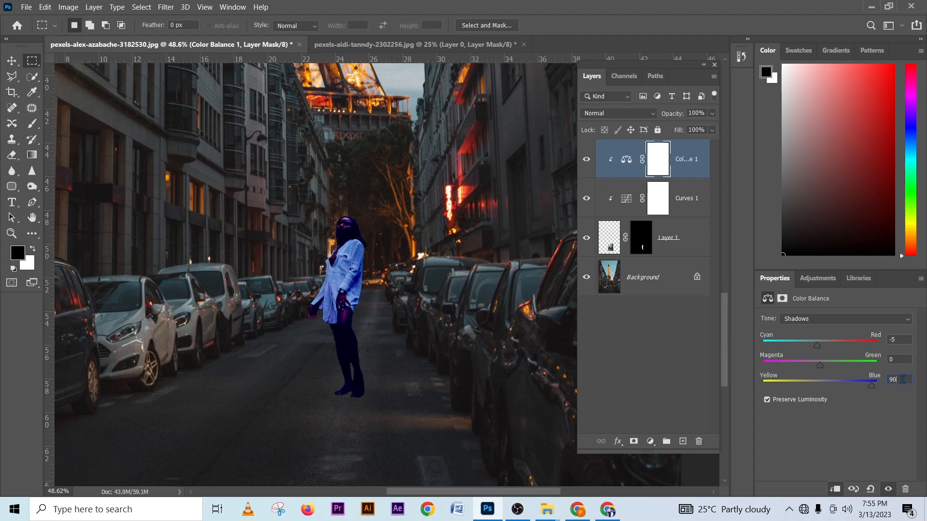
key("Return")
type("0")
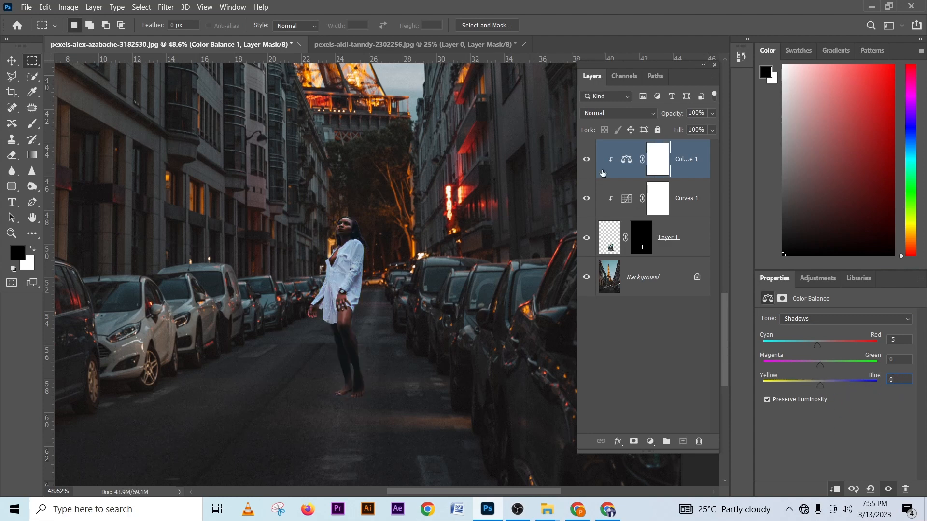
key("Return")
left_click(586, 160)
Switch the Color Balance tone to Midtones, set Cyan–Red to +7, and check the woman against the street
left_click(807, 320)
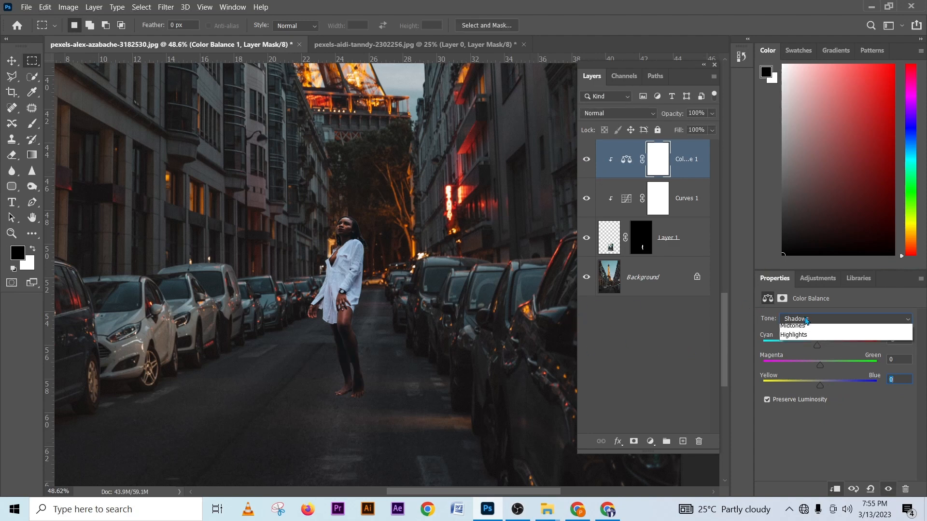
left_click(801, 339)
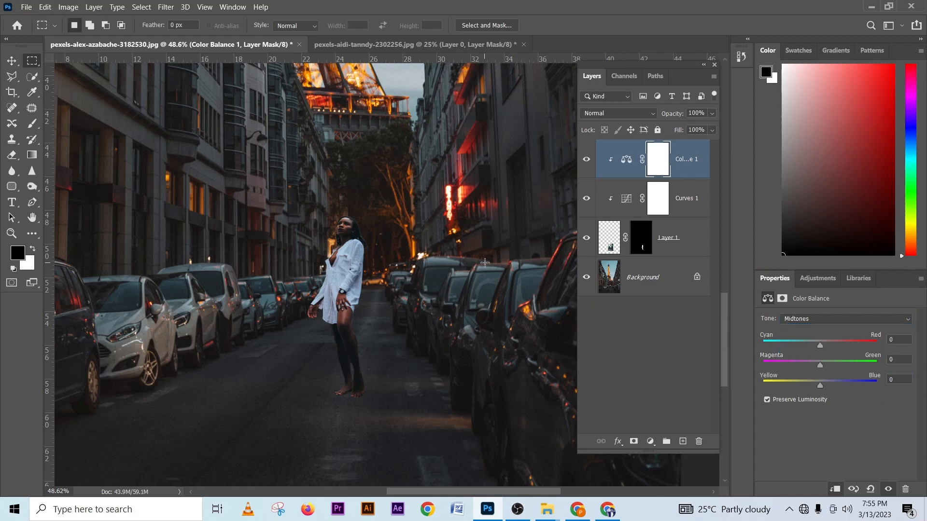
scroll(500, 264, "down", 5)
scroll(485, 263, "up", 5)
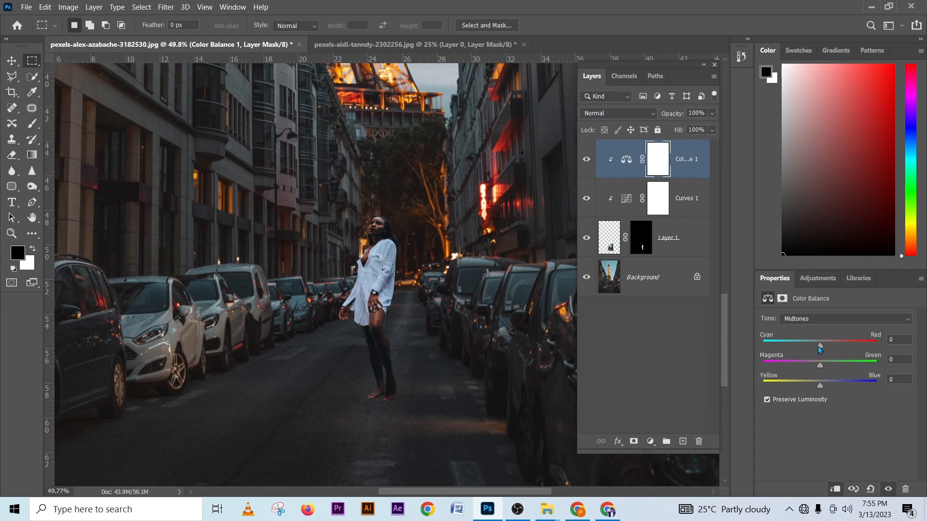
left_click_drag(818, 346, 816, 348)
scroll(531, 339, "down", 5)
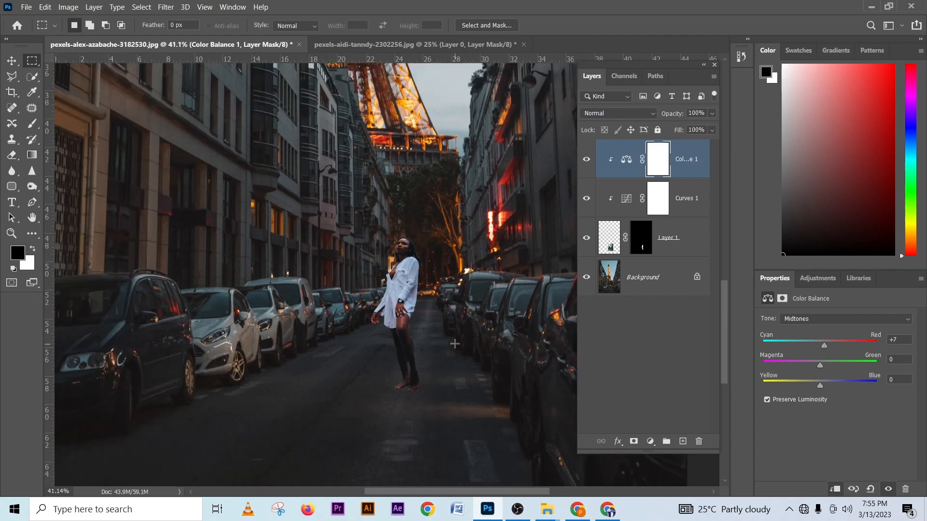
Add a Hue/Saturation adjustment layer above the Color Balance layer and clip it to the woman
scroll(411, 318, "up", 6)
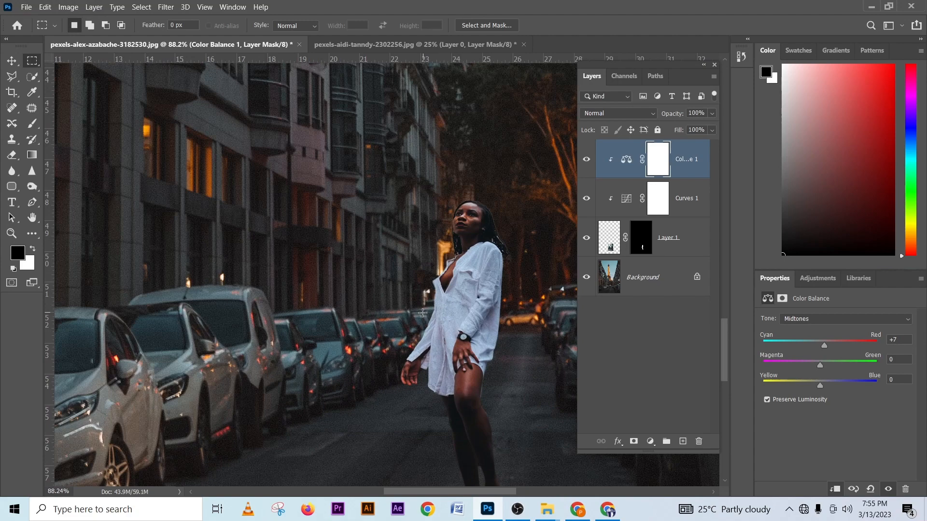
scroll(423, 312, "down", 4)
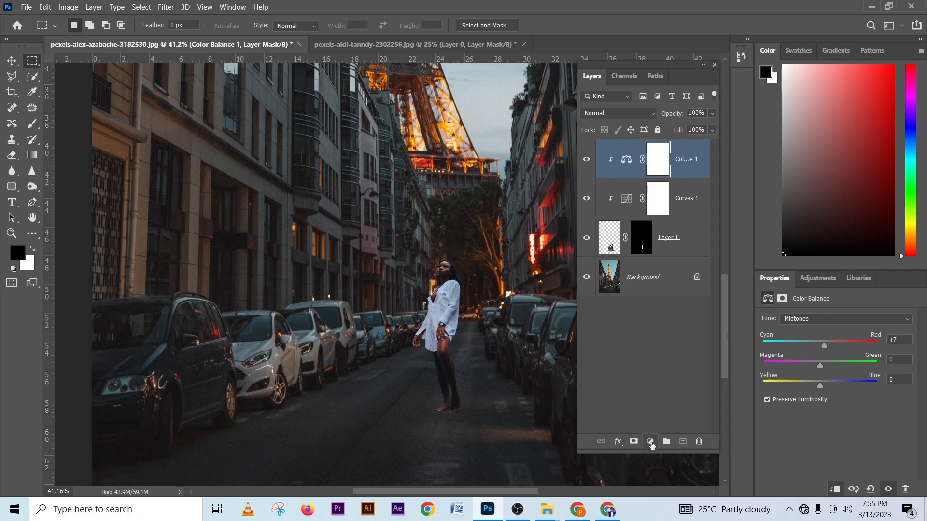
left_click(650, 442)
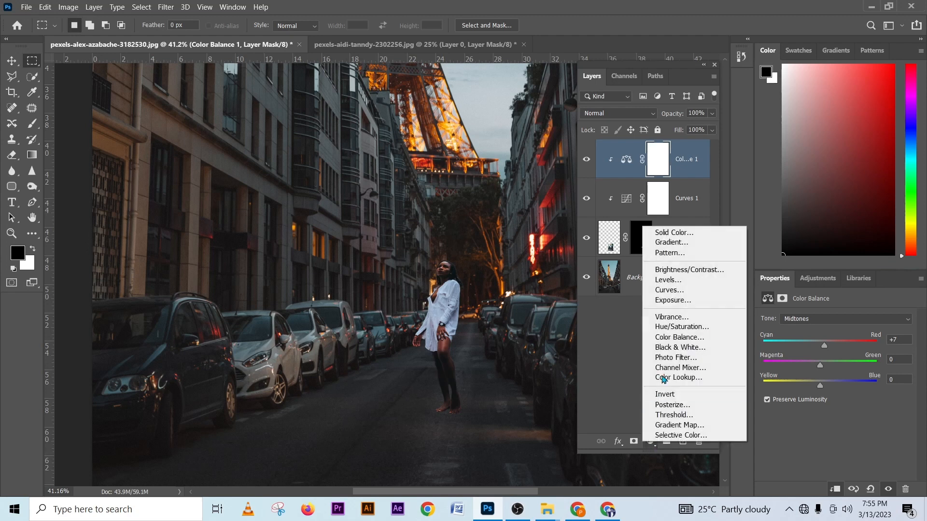
left_click(678, 328)
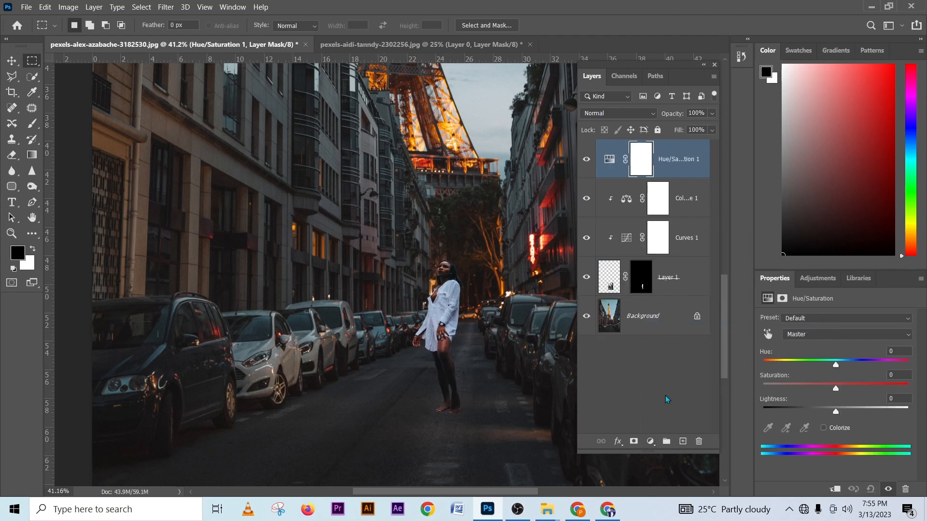
left_click(834, 489)
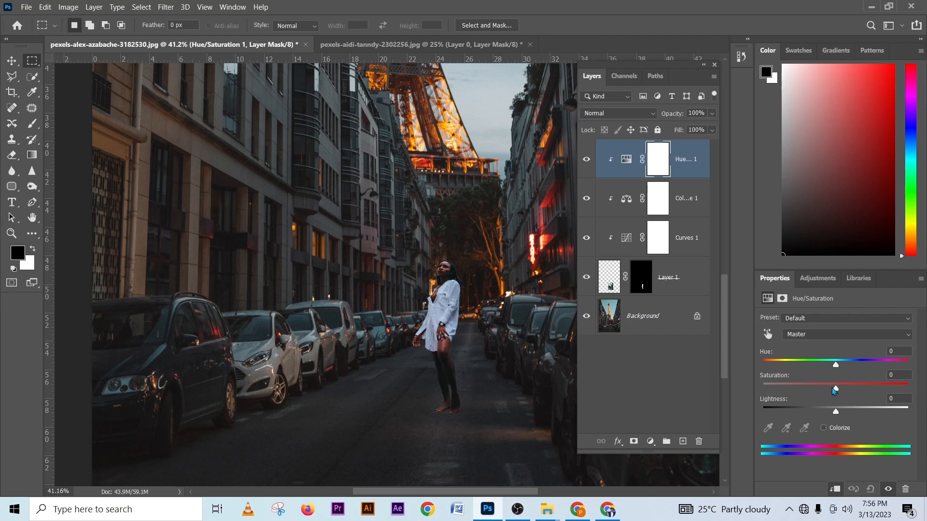
Set the Hue/Saturation layer's saturation to -32 and compare the woman with that layer's visibility toggled
left_click_drag(835, 390, 814, 393)
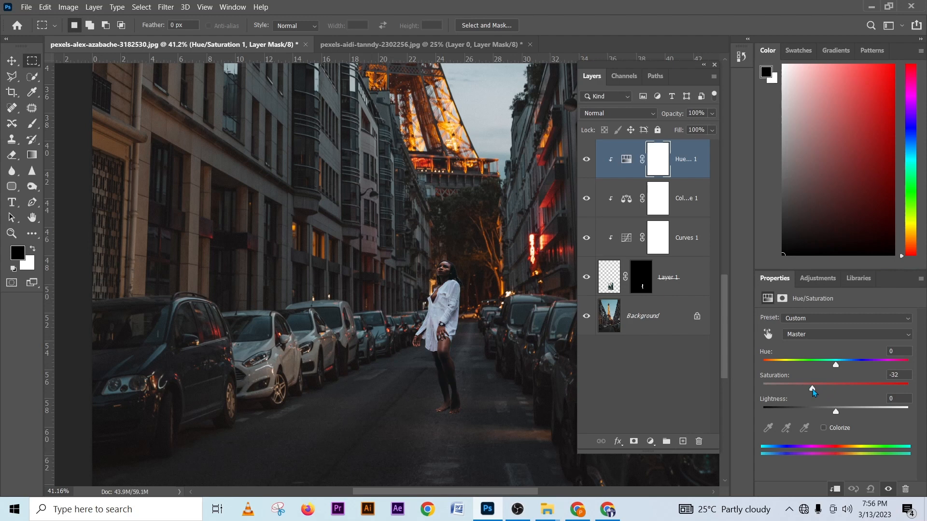
left_click(587, 160)
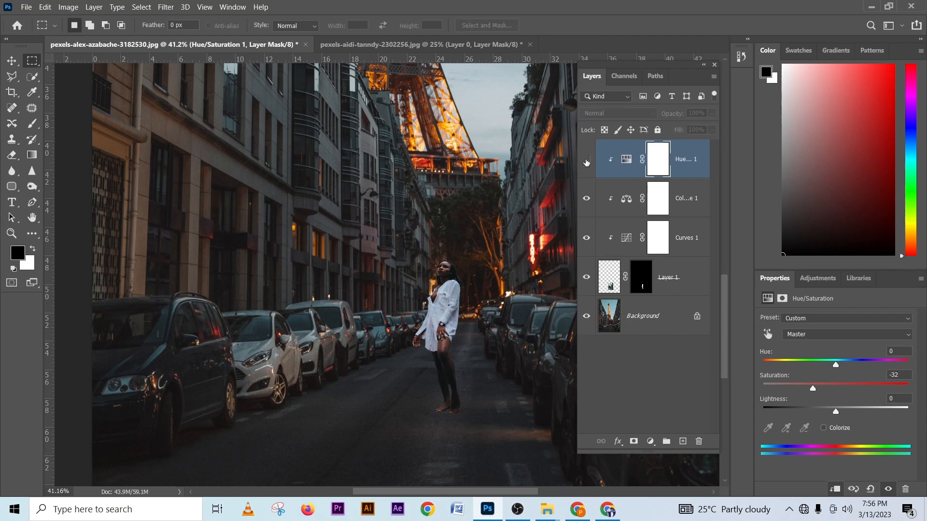
left_click(587, 161)
left_click(586, 161)
left_click(587, 161)
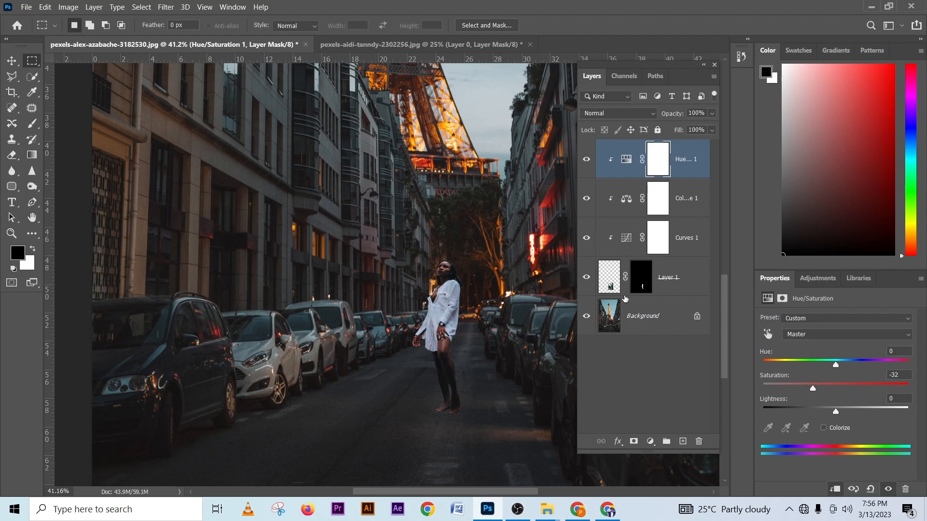
Select the three clipped adjustment layers, view the woman isolated from the street, and restore all layers' visibility
left_click(692, 246, "ctrl")
left_click(691, 215, "ctrl")
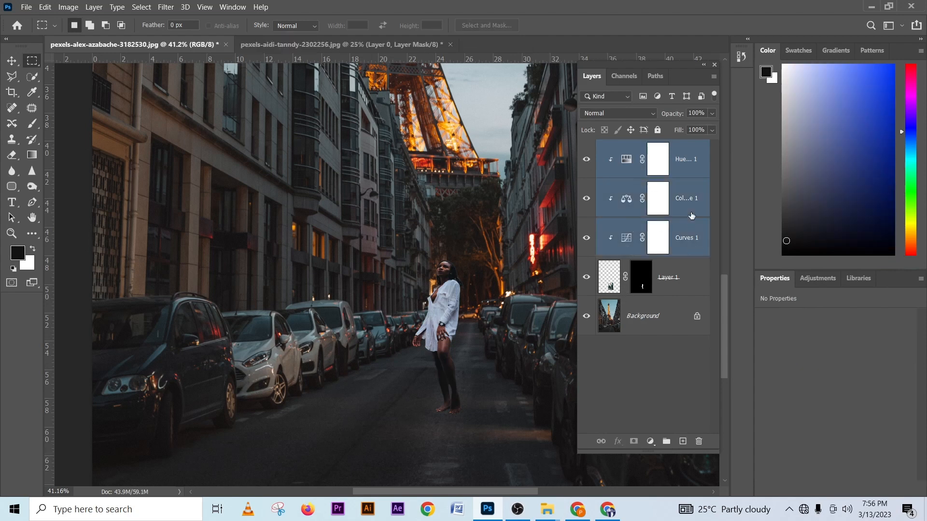
left_click(587, 238, "alt")
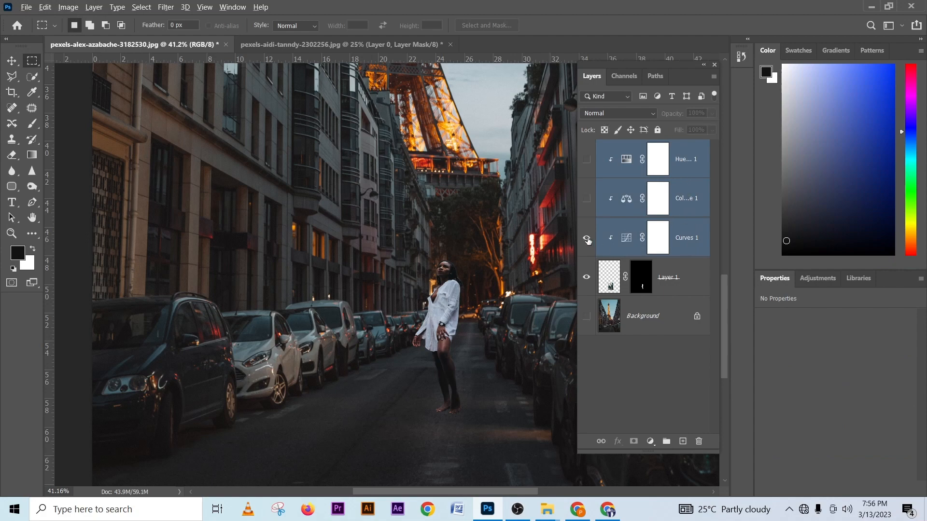
left_click(588, 240, "alt")
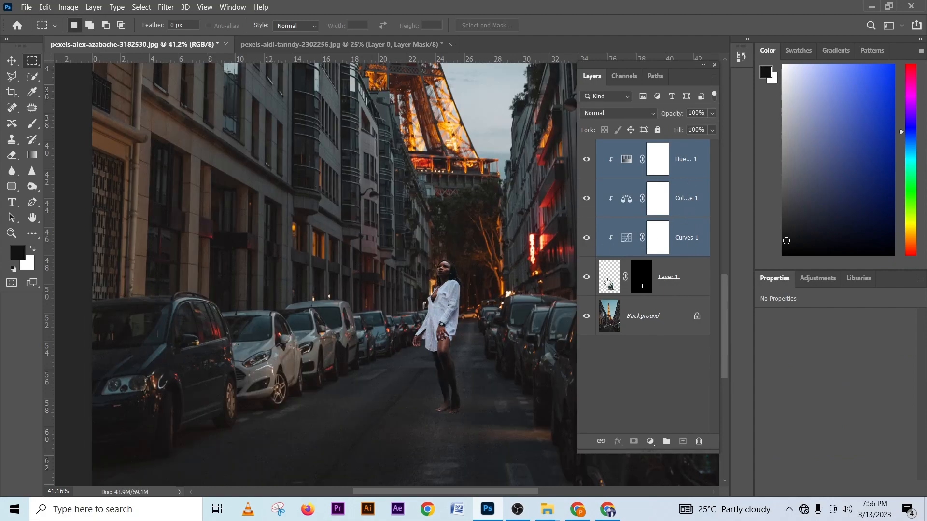
left_click(587, 238, "alt")
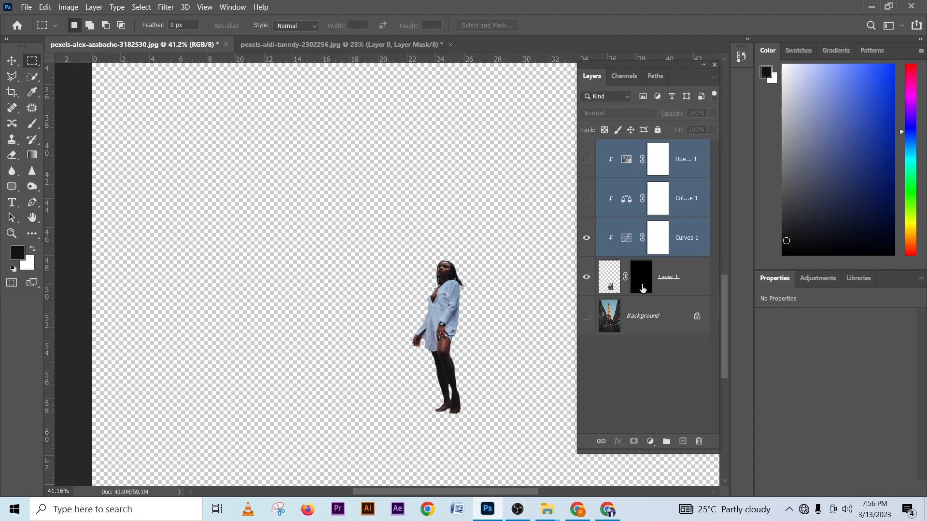
left_click(587, 199)
left_click(586, 160)
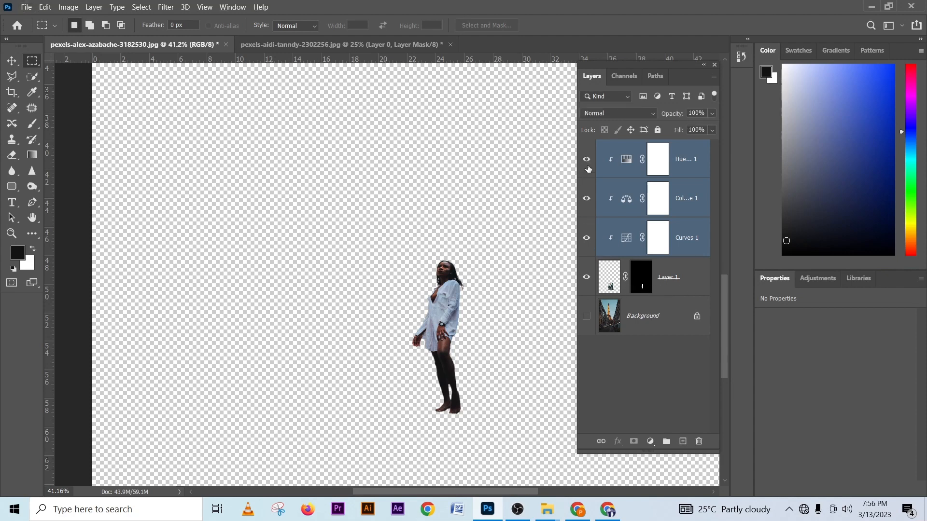
left_click(588, 317)
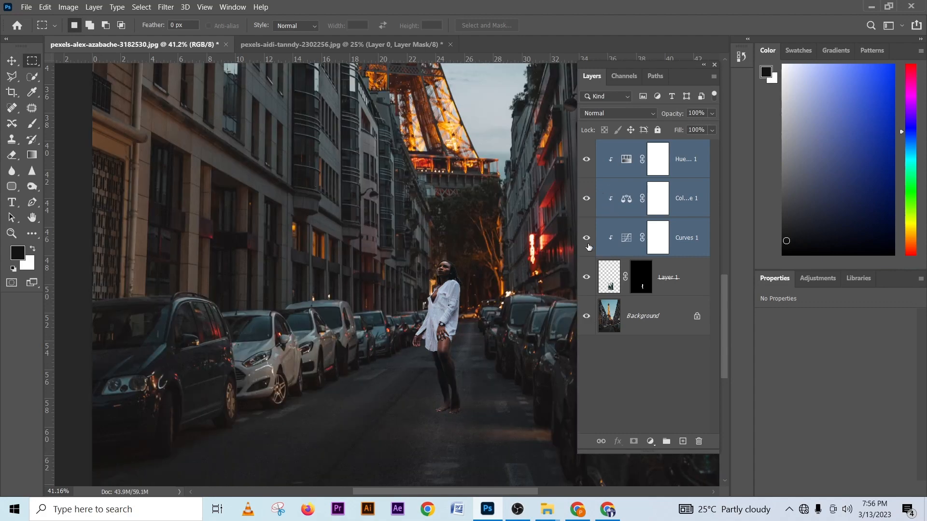
Hide the three clipped adjustments and show them again to compare the woman before and after grading
left_click(586, 199)
left_click(586, 159)
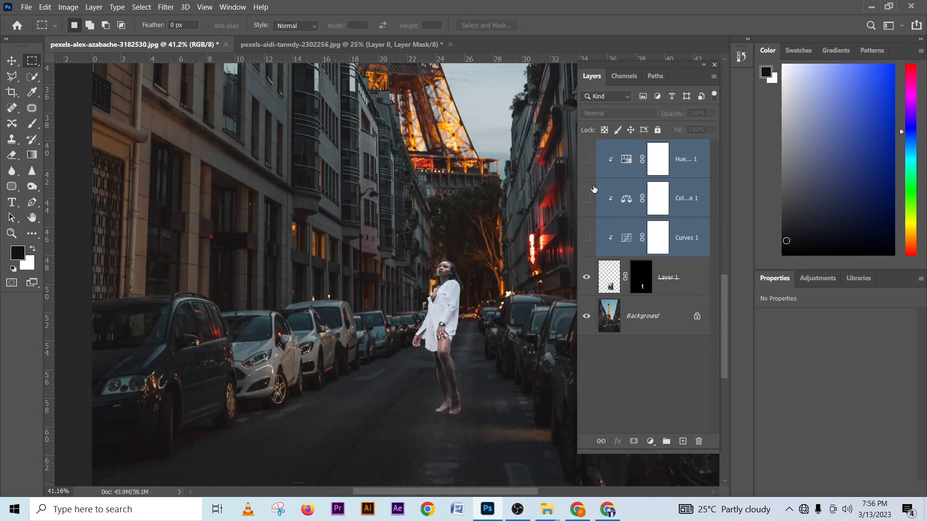
left_click(587, 239)
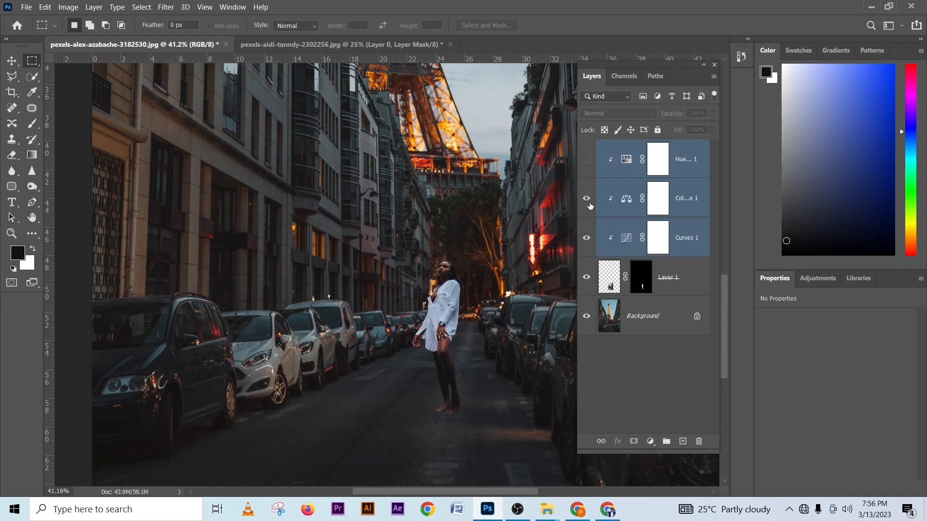
left_click(587, 160)
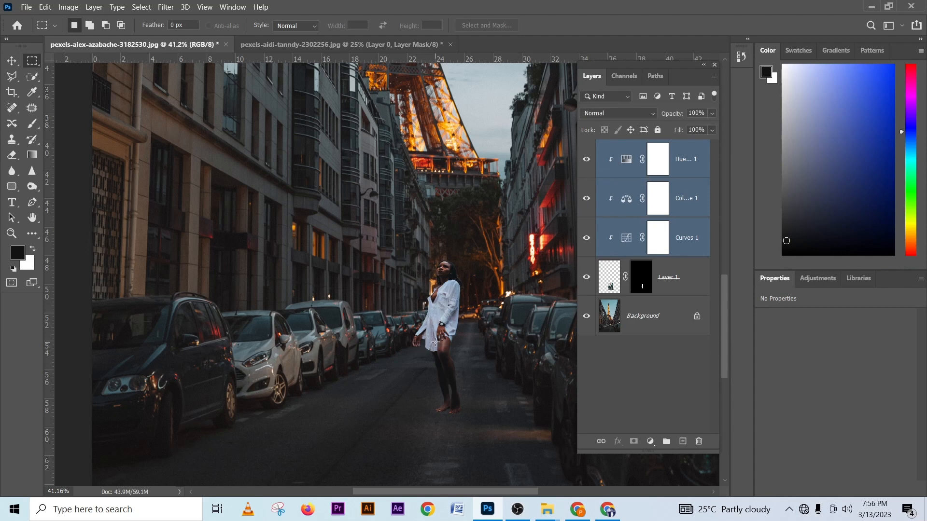
Examine the woman's hair, shirt edges and tones up close and against the whole street scene
scroll(453, 333, "up", 4)
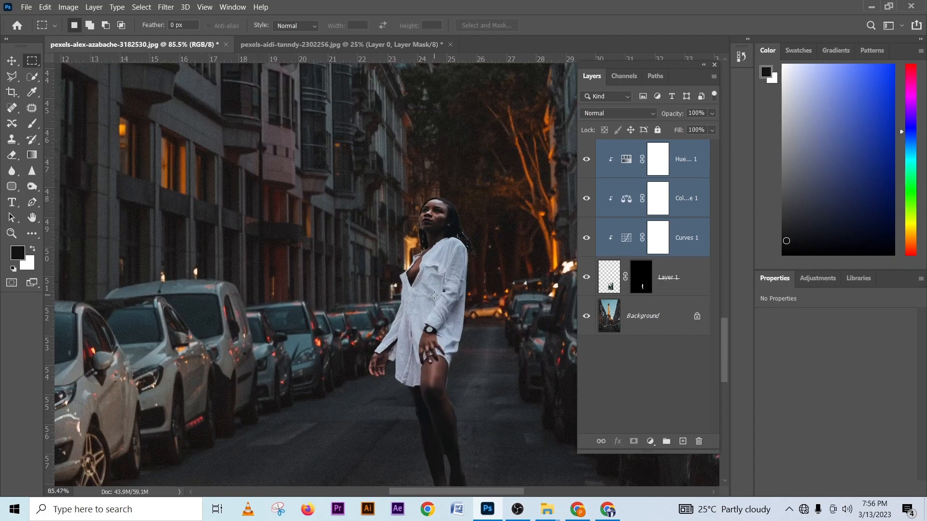
scroll(434, 294, "down", 4)
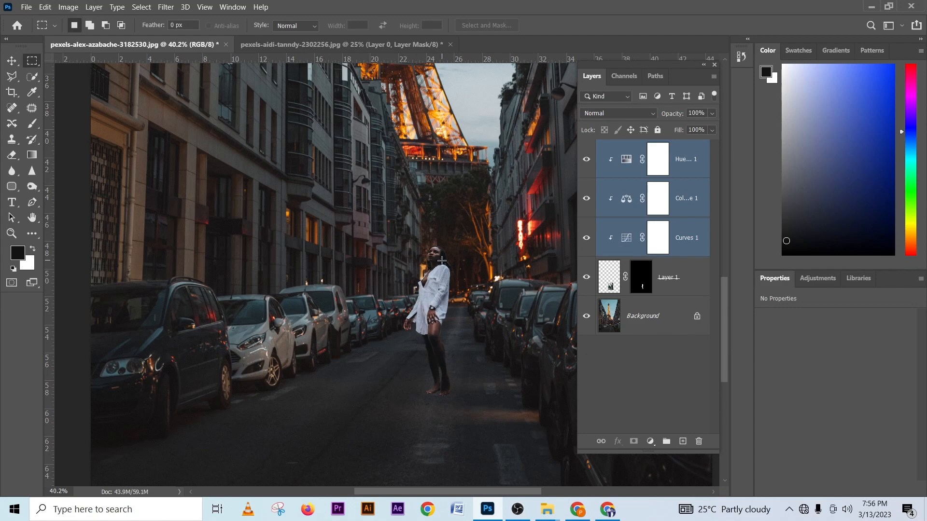
scroll(442, 261, "up", 4)
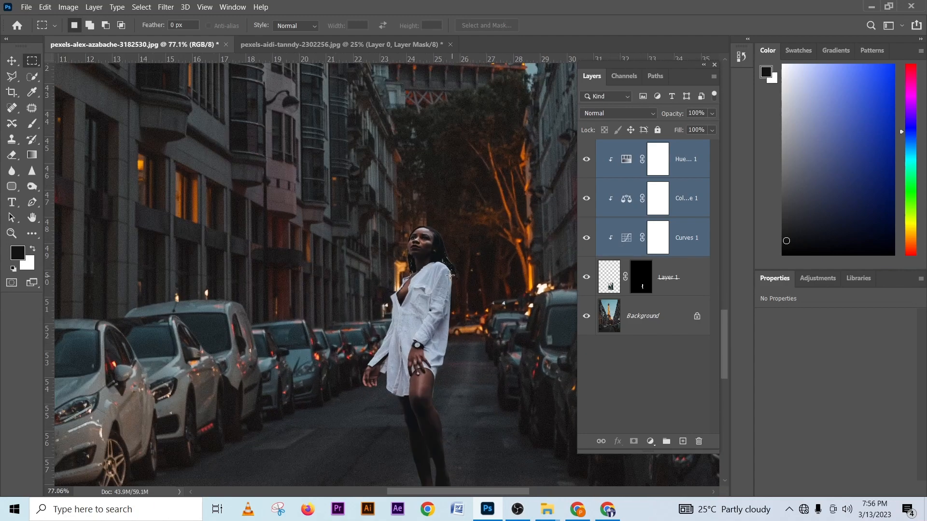
scroll(450, 275, "up", 8)
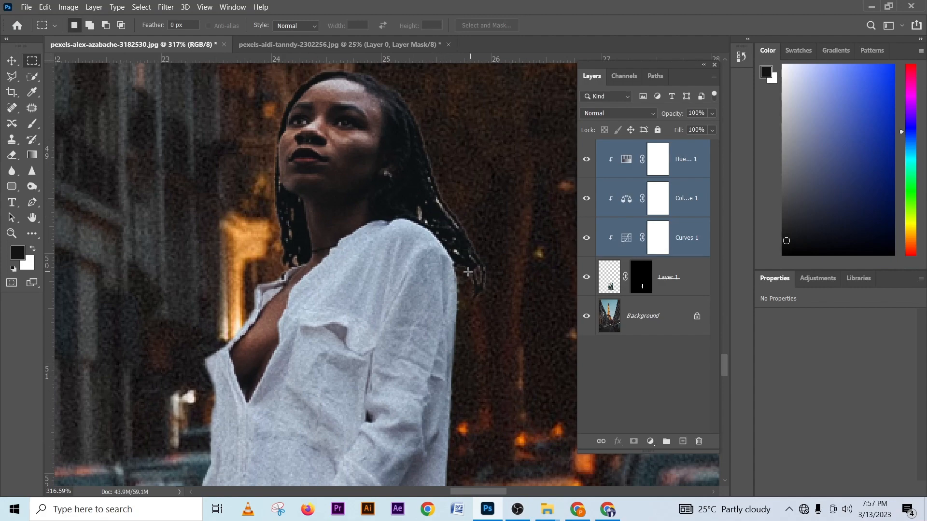
mouse_move(263, 283)
left_mouse_down()
mouse_move(306, 250)
mouse_move(455, 389)
mouse_move(281, 277)
left_mouse_up()
scroll(281, 278, "down", 4)
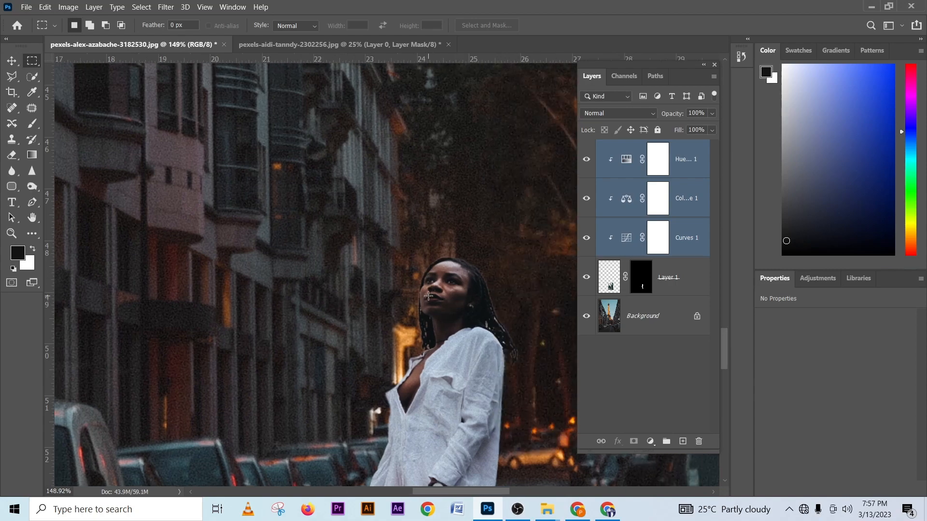
scroll(229, 285, "down", 4)
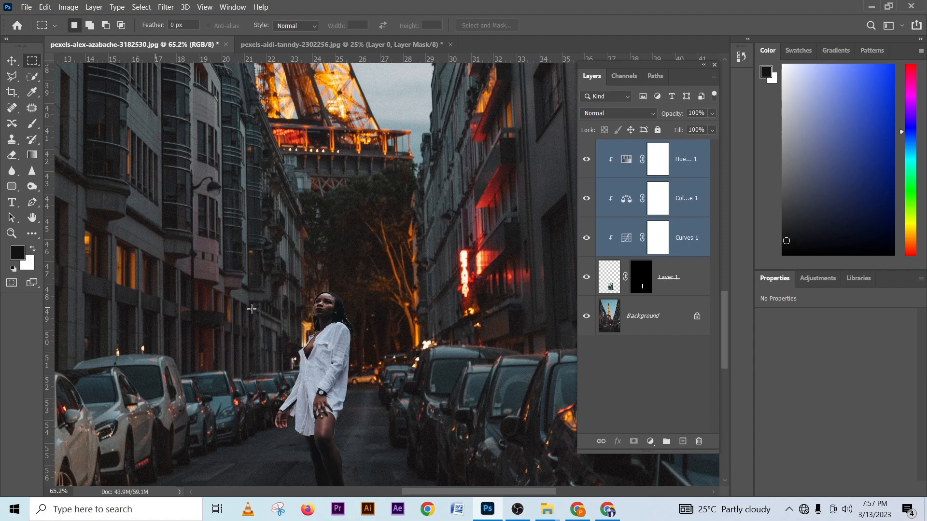
scroll(285, 323, "down", 2)
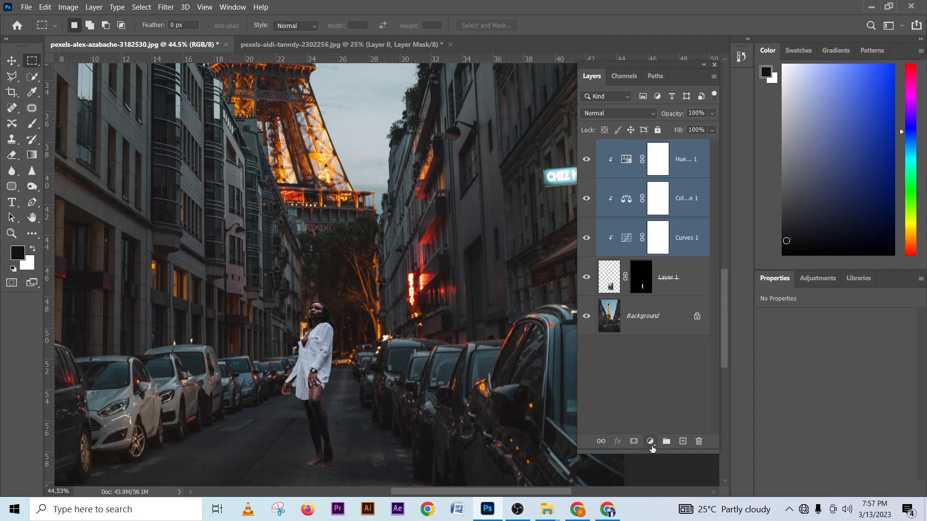
Add an unclipped Curves adjustment layer above the Hue/Saturation layer and pull the middle of its Blue curve down strongly
left_click(650, 441)
left_click(666, 296)
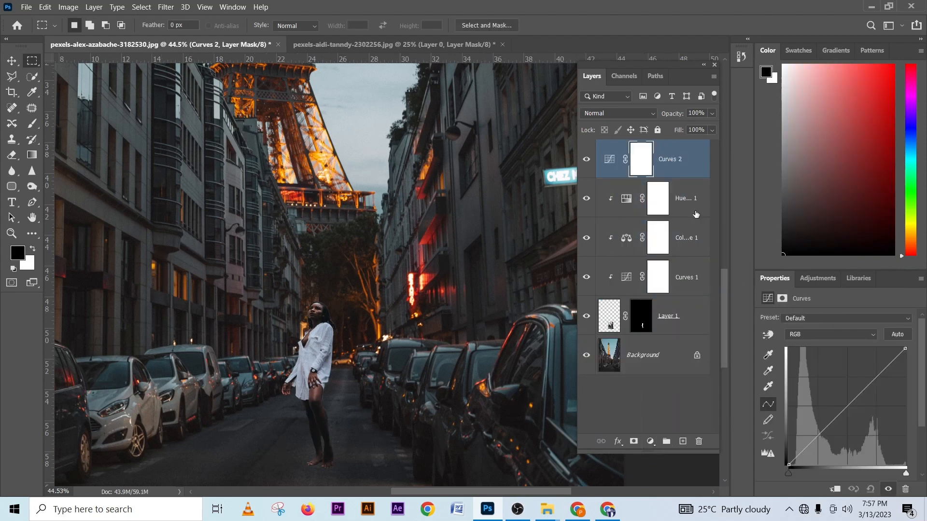
left_click(815, 336)
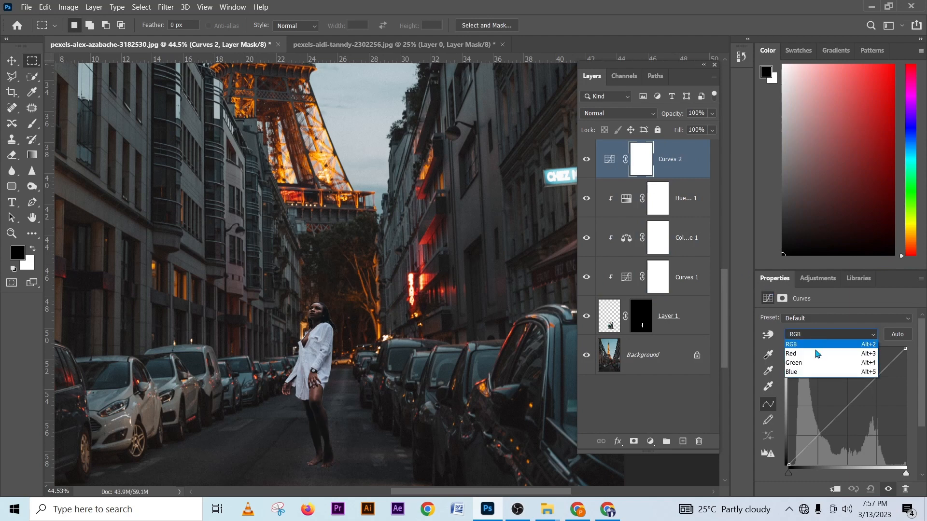
left_click(811, 373)
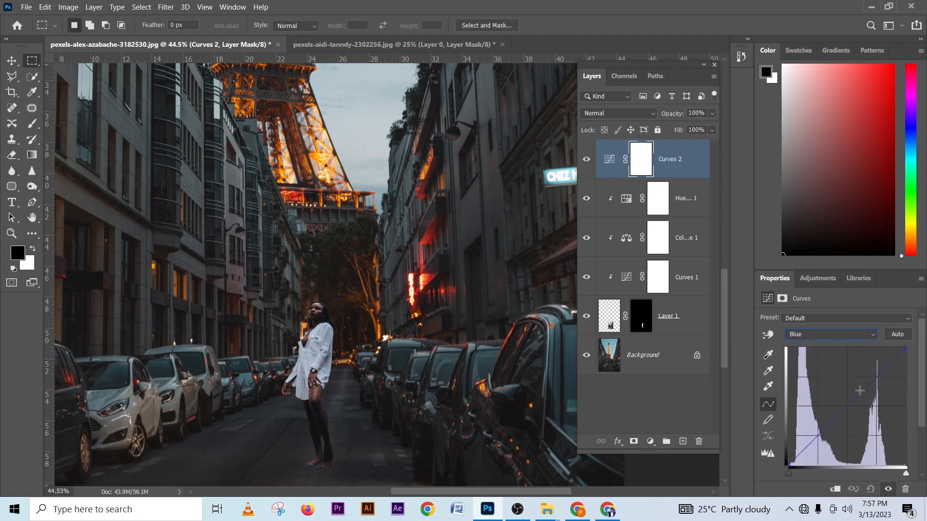
left_click_drag(855, 408, 868, 430)
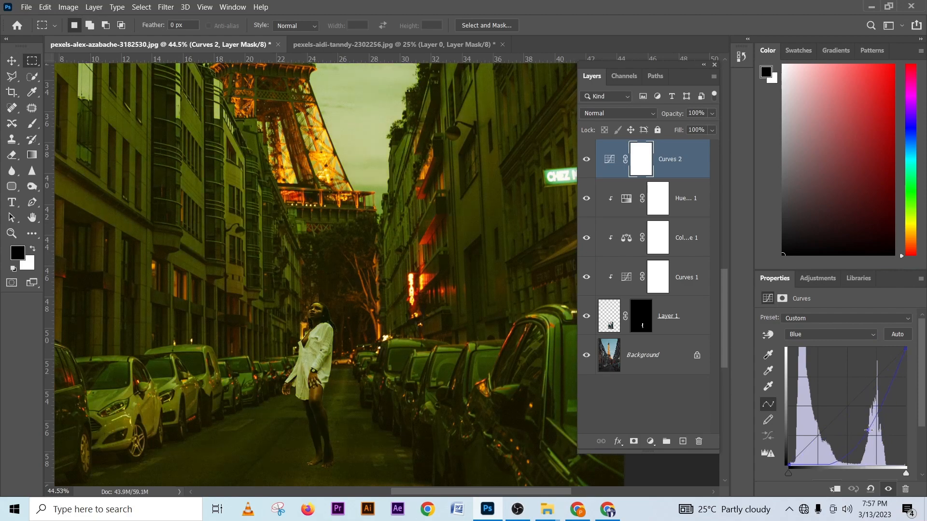
Lower the middle of the new Curves layer's Green curve, compare with the layer's visibility toggled, and refine the point
left_click(805, 336)
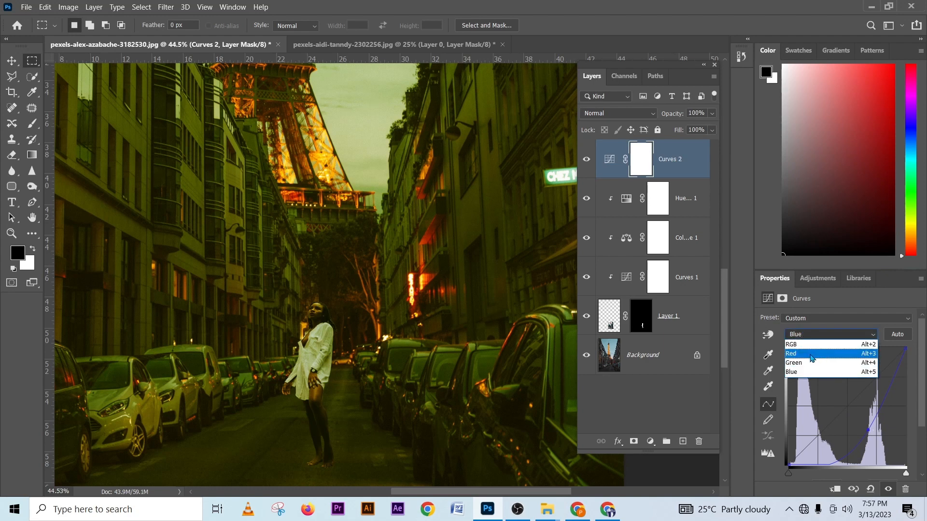
left_click(811, 363)
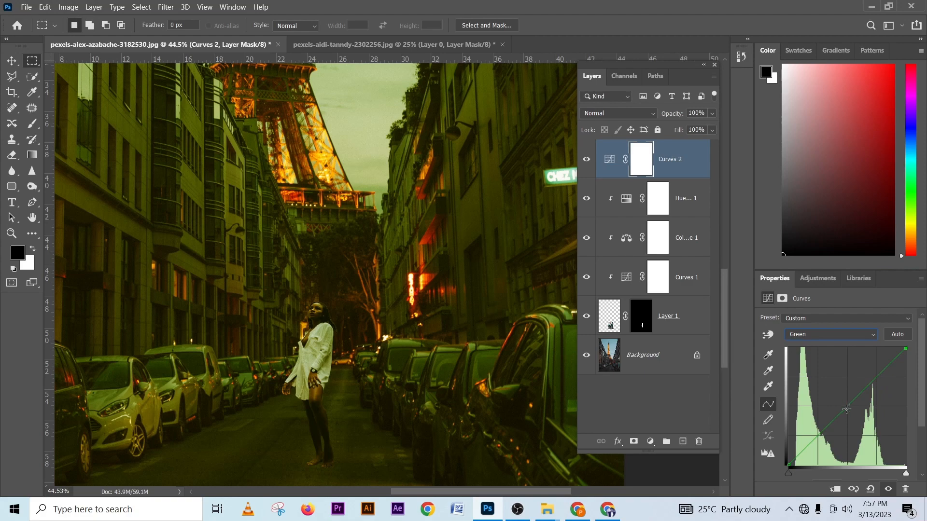
left_click_drag(846, 409, 860, 421)
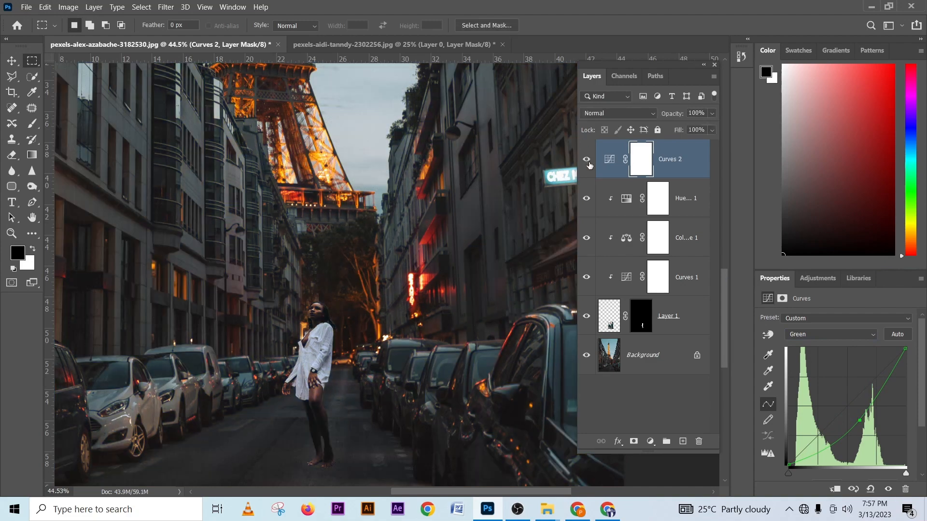
left_click(587, 162)
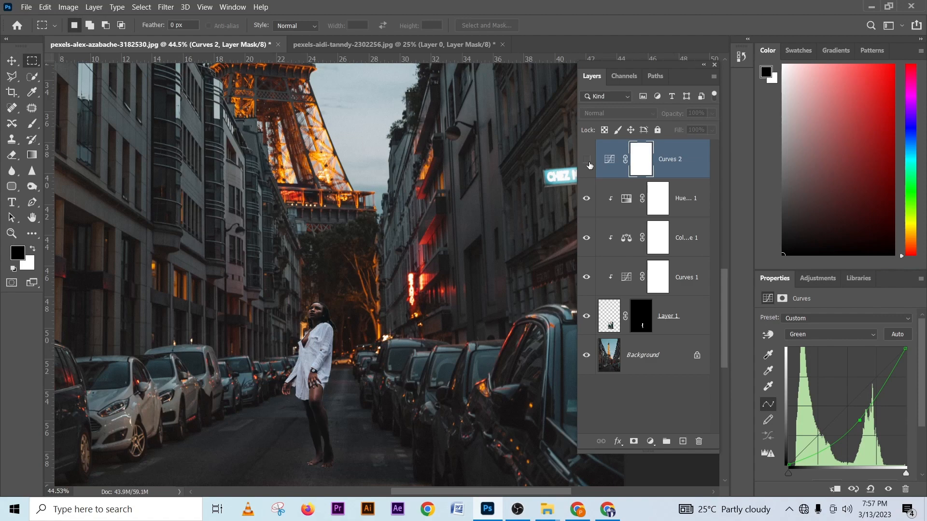
left_click(587, 161)
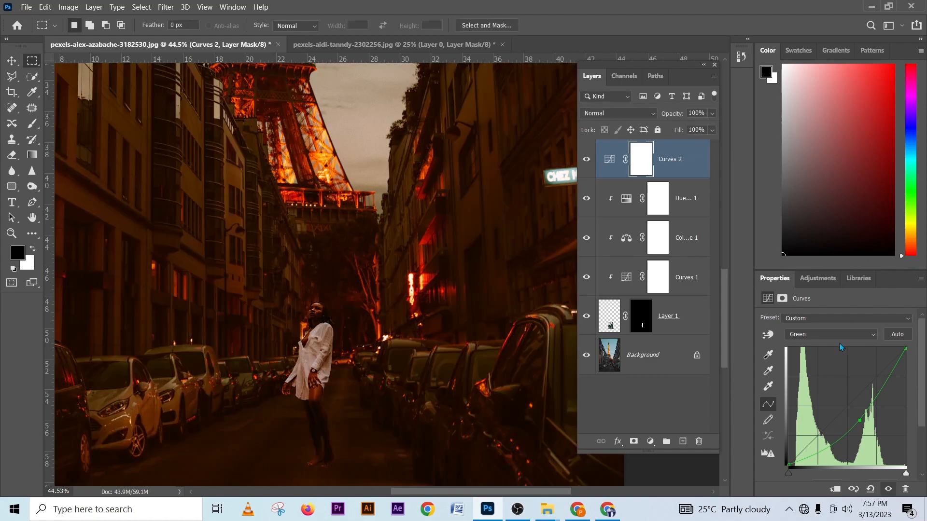
mouse_move(859, 420)
left_mouse_down()
mouse_move(850, 408)
mouse_move(853, 419)
left_mouse_up()
Lower the middle of the Red curve very slightly in the top, unclipped Curves adjustment layer
left_click(816, 336)
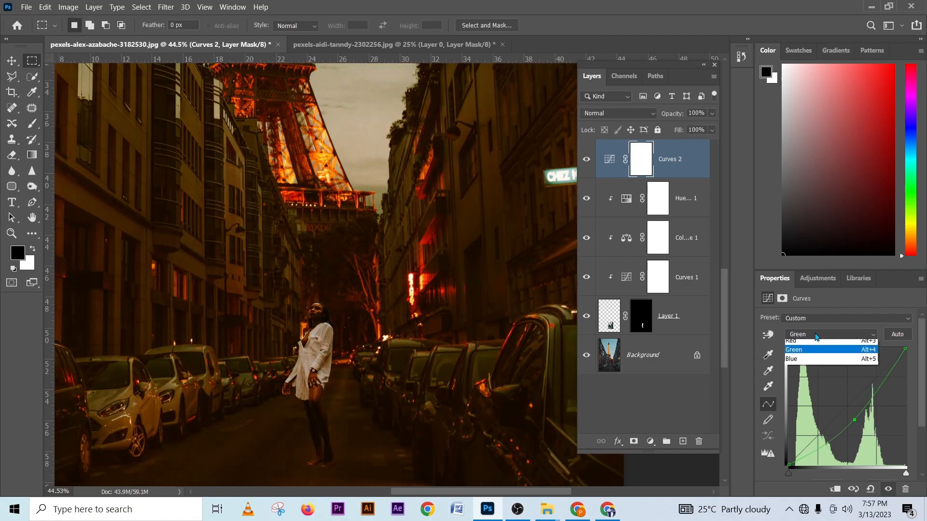
left_click(804, 360)
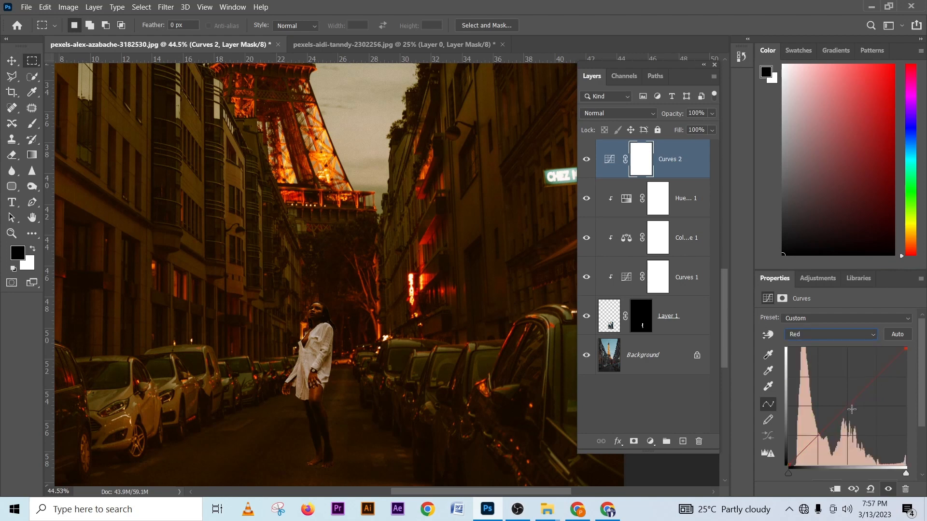
left_click_drag(848, 404, 852, 408)
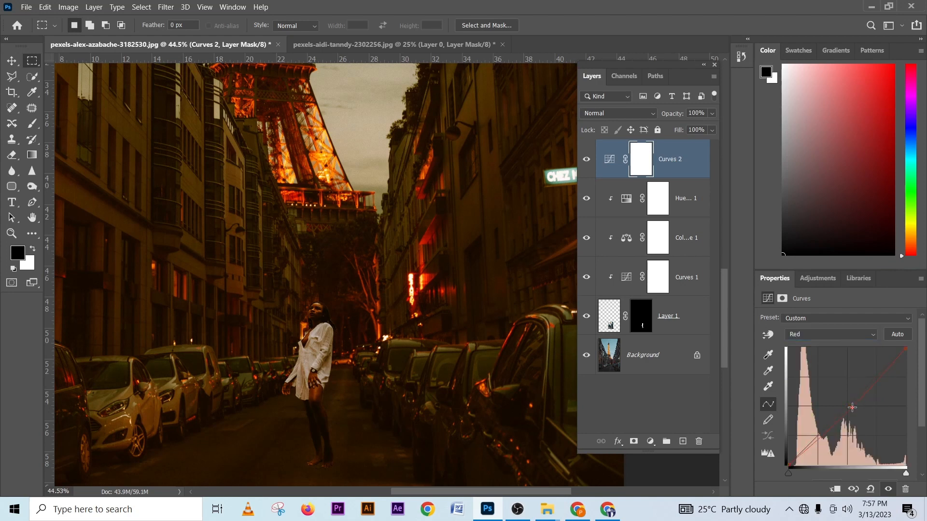
Pull the upper middle of the top Curves layer's Blue curve down strongly, and compare the image with the layer hidden and shown
left_click(822, 335)
left_click(811, 370)
left_click_drag(864, 390, 872, 441)
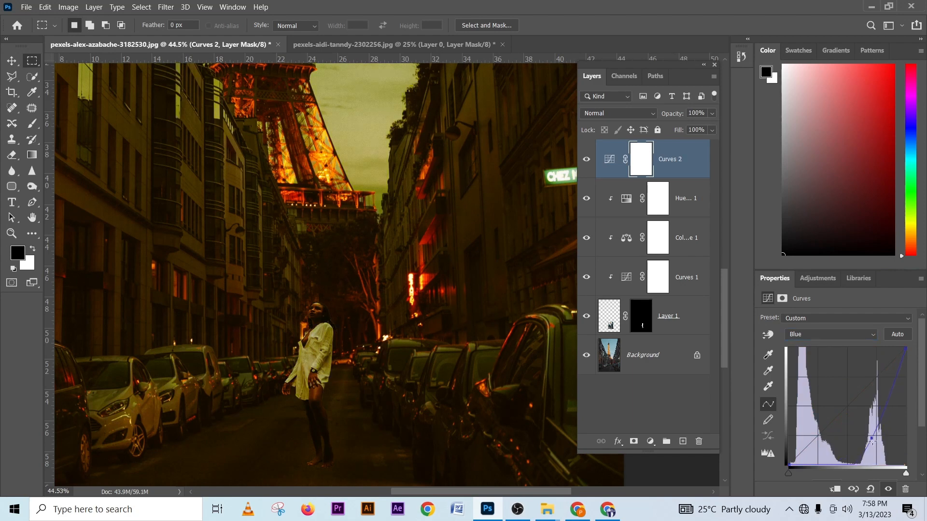
left_click(587, 161)
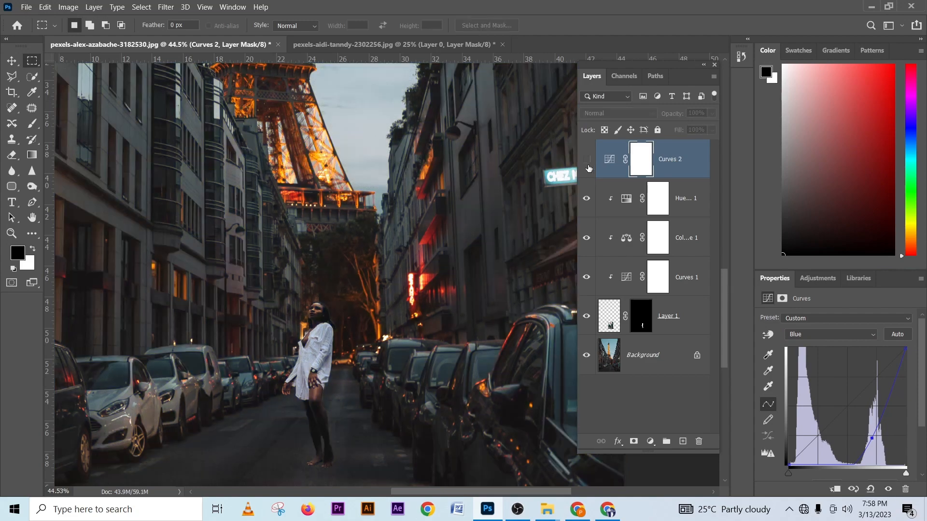
left_click(587, 161)
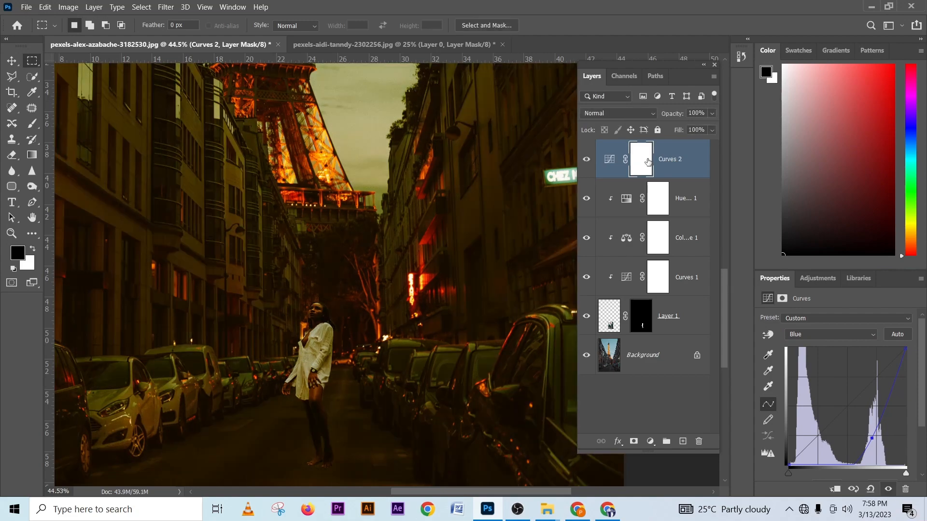
Return to the top Curves adjustment's combined RGB curve and raise its midpoint slightly
left_click(647, 161)
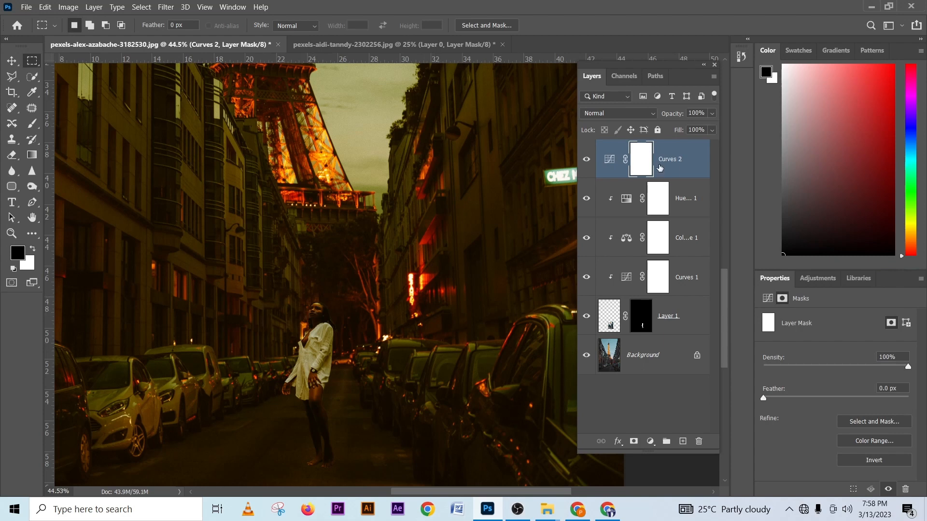
left_click(608, 155)
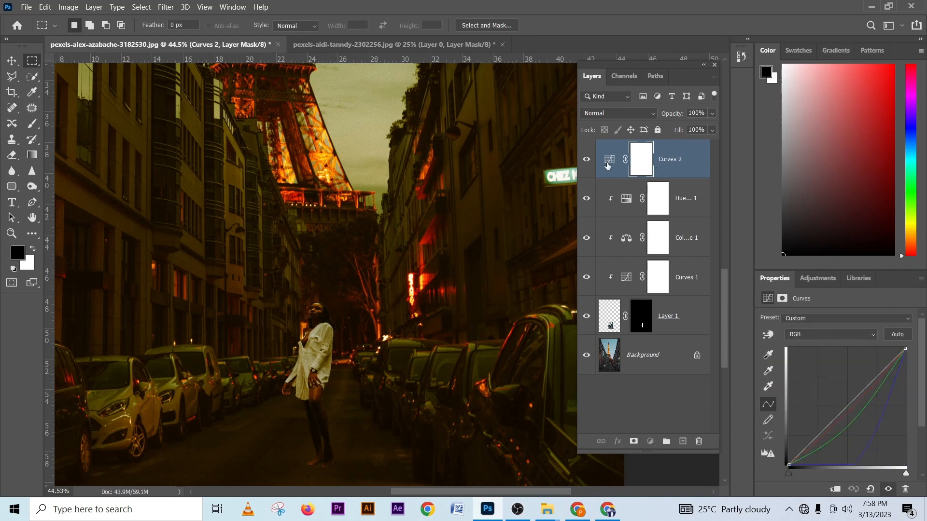
left_click(807, 336)
left_click(809, 346)
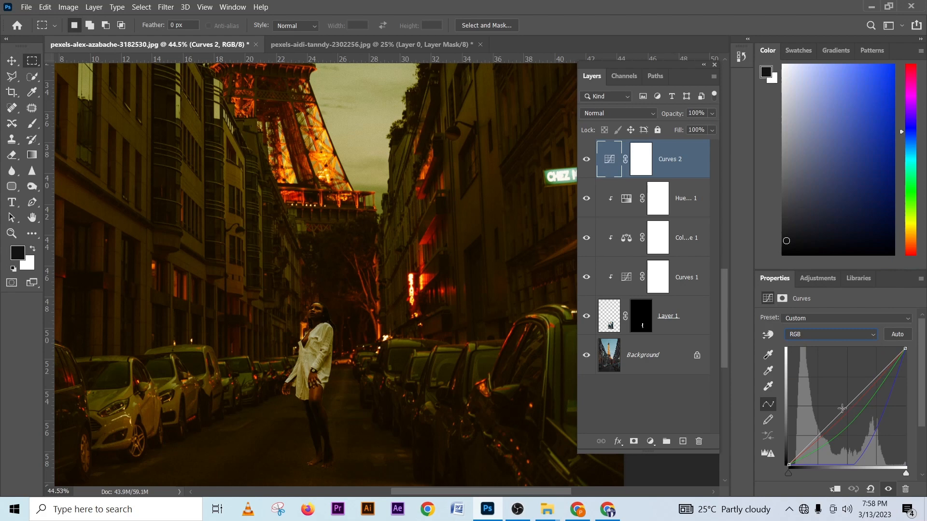
left_click(843, 409)
left_click_drag(844, 409, 840, 408)
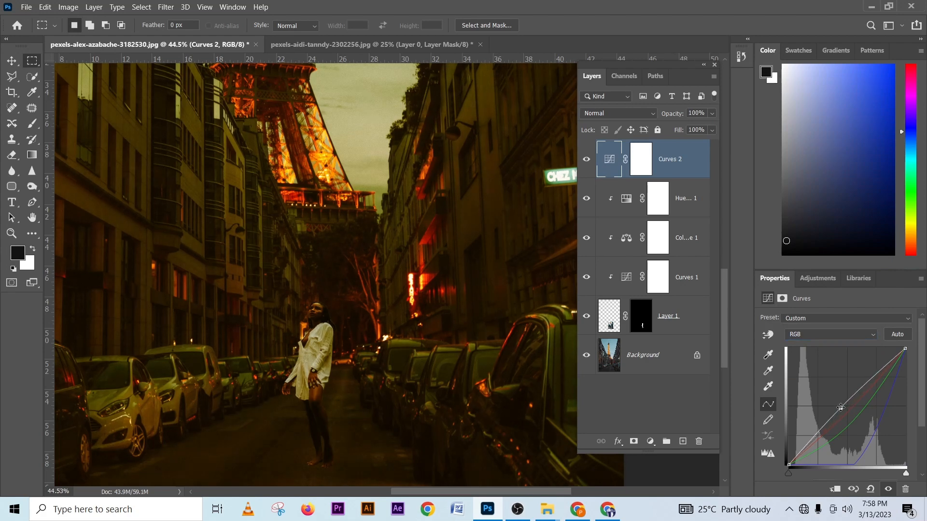
Invert the top Curves layer's mask to black and ready the Brush tool with white foreground for painting around the woman
left_click(637, 163)
key("ctrl+i")
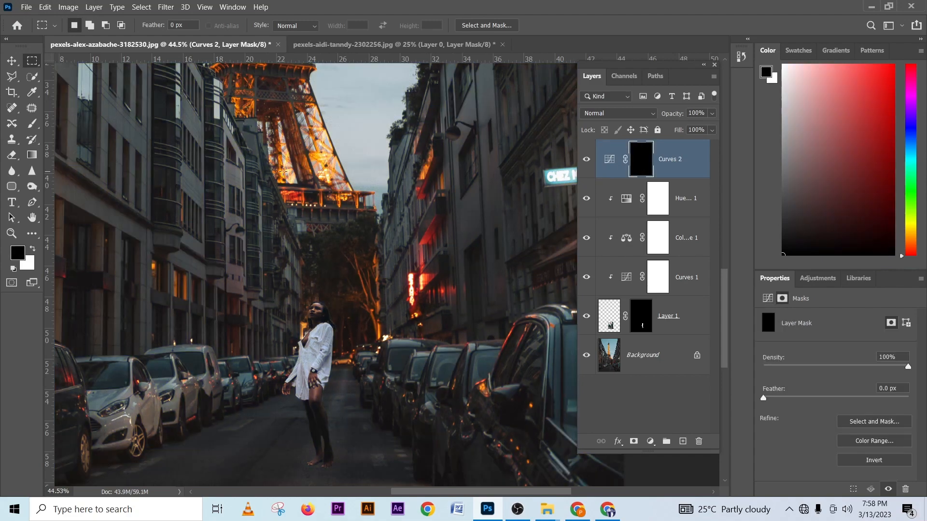
left_click(32, 124)
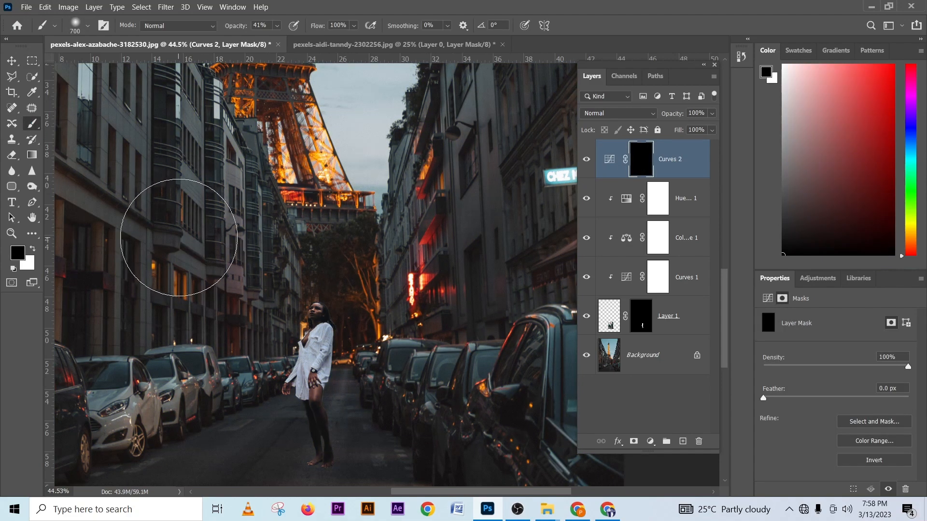
key("x")
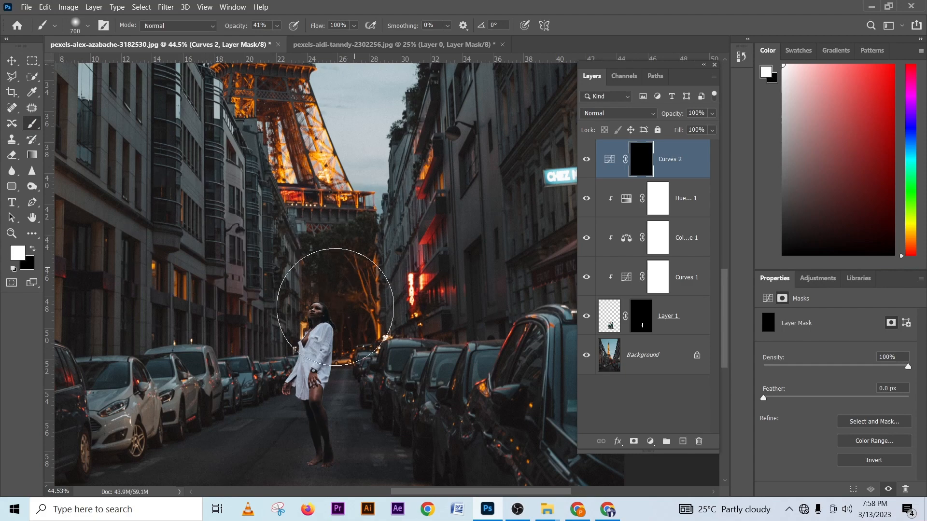
scroll(318, 322, "up", 3)
scroll(318, 322, "up", 2)
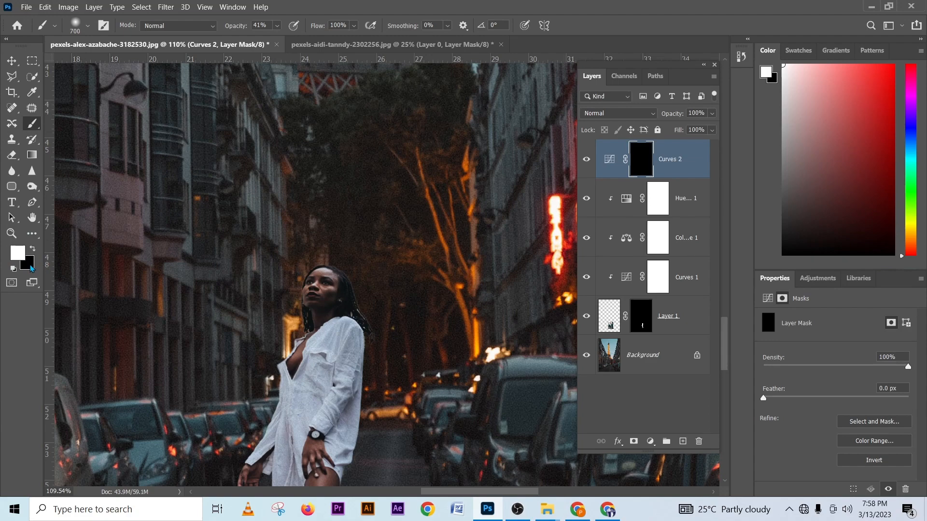
Paint white over the woman's forehead edge on the Curves 2 mask with a 9 px brush at 6% opacity
key("x")
key("x")
scroll(310, 296, "up", 5)
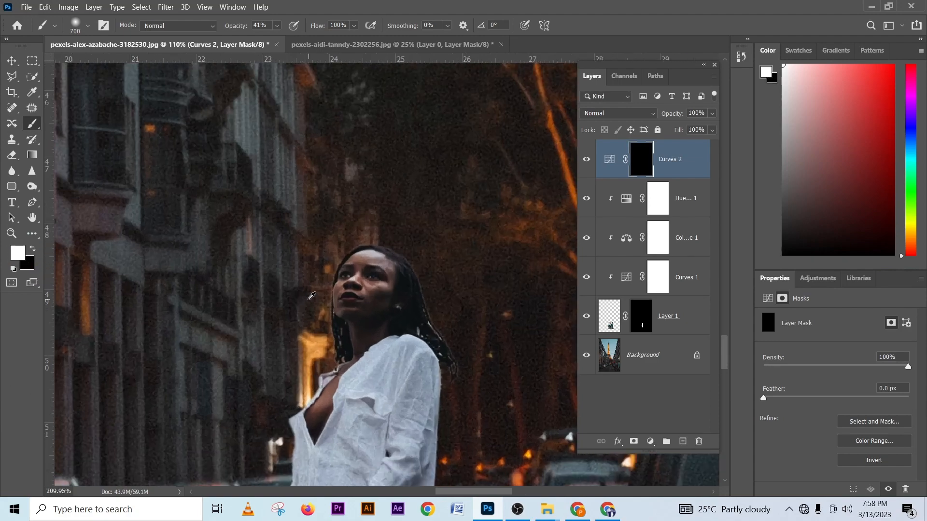
right_click(294, 278, "alt")
mouse_move(294, 278)
left_mouse_down()
mouse_move(107, 284)
mouse_move(313, 272)
mouse_move(145, 270)
left_mouse_up()
left_click_drag(396, 262, 389, 262)
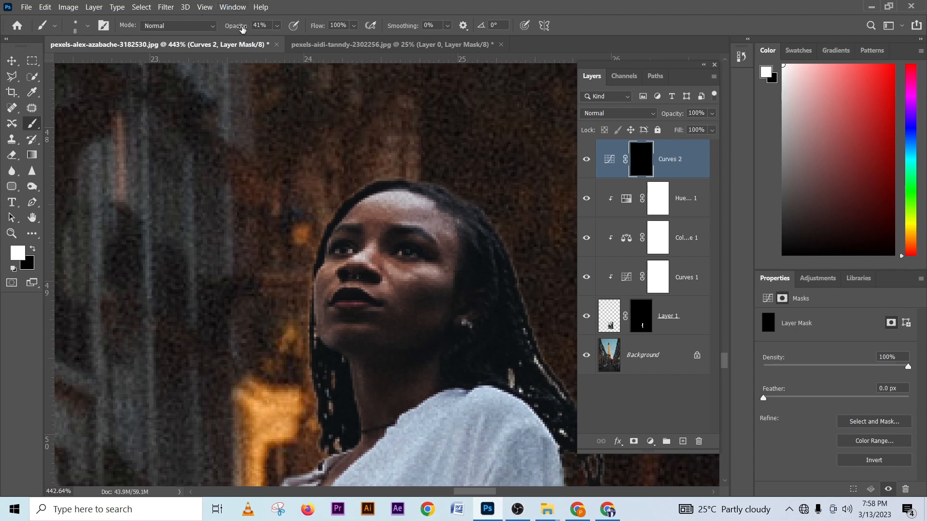
left_click_drag(236, 26, 219, 29)
key("bracketleft")
scroll(334, 290, "down", 10)
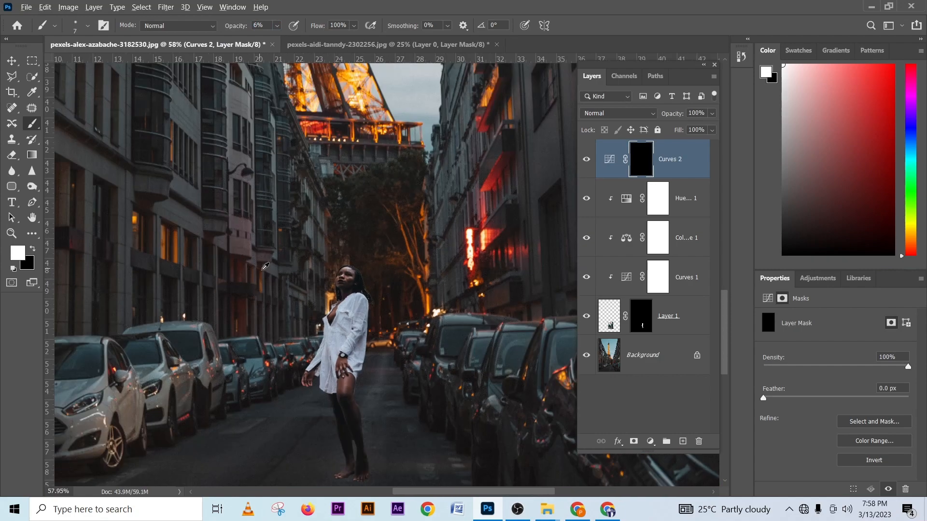
scroll(253, 265, "up", 3)
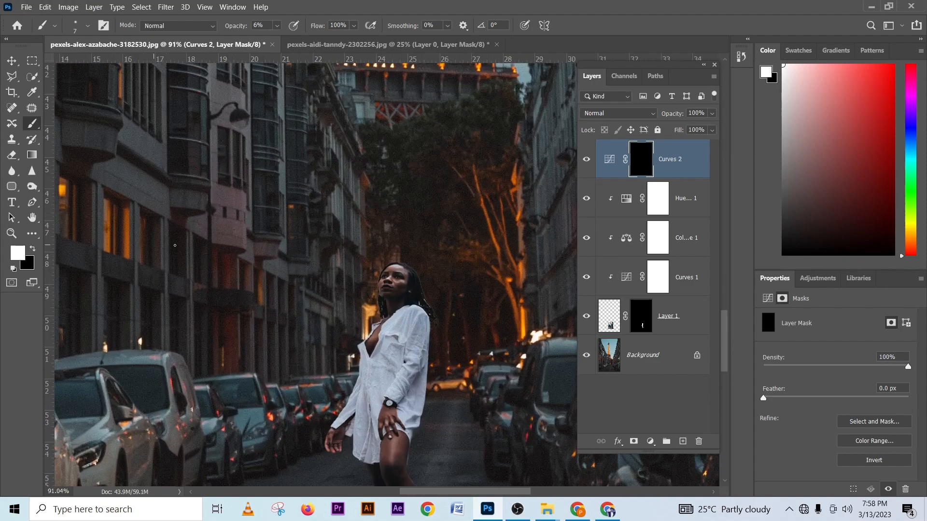
scroll(376, 288, "up", 8)
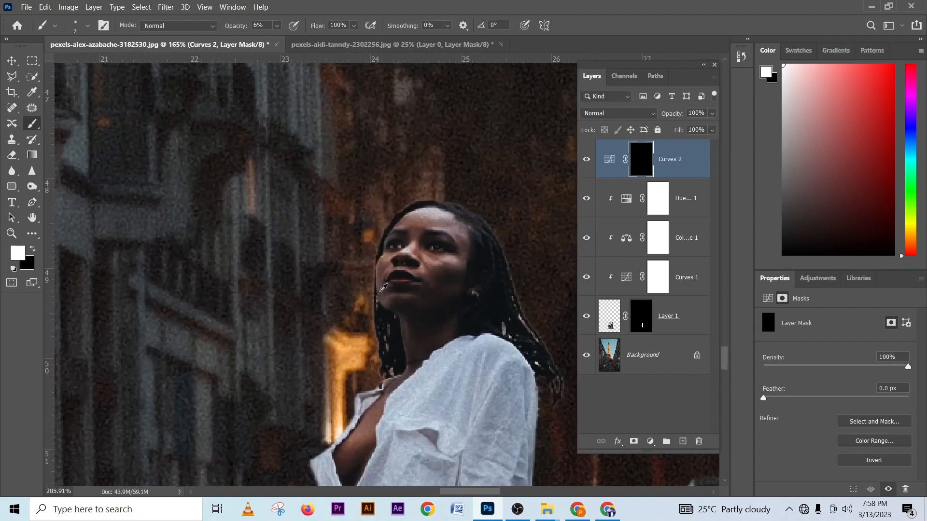
key("bracketright")
key("bracketright")
mouse_move(383, 240)
left_mouse_down()
mouse_move(379, 296)
mouse_move(378, 246)
mouse_move(413, 185)
mouse_move(383, 245)
mouse_move(382, 276)
mouse_move(384, 223)
mouse_move(430, 178)
left_mouse_up()
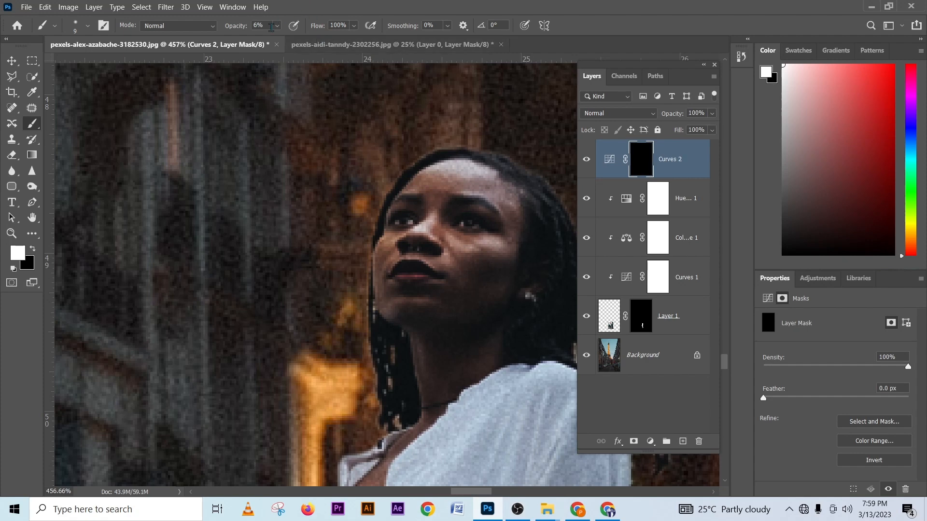
Raise the brush opacity to 18% and paint the left side of the woman's face on the Curves 2 mask
left_click_drag(234, 30, 240, 30)
mouse_move(403, 250)
left_mouse_down()
mouse_move(384, 245)
mouse_move(382, 303)
mouse_move(380, 247)
mouse_move(411, 178)
mouse_move(387, 236)
mouse_move(381, 293)
mouse_move(396, 205)
mouse_move(382, 232)
mouse_move(391, 215)
mouse_move(379, 300)
left_mouse_up()
scroll(379, 300, "down", 6)
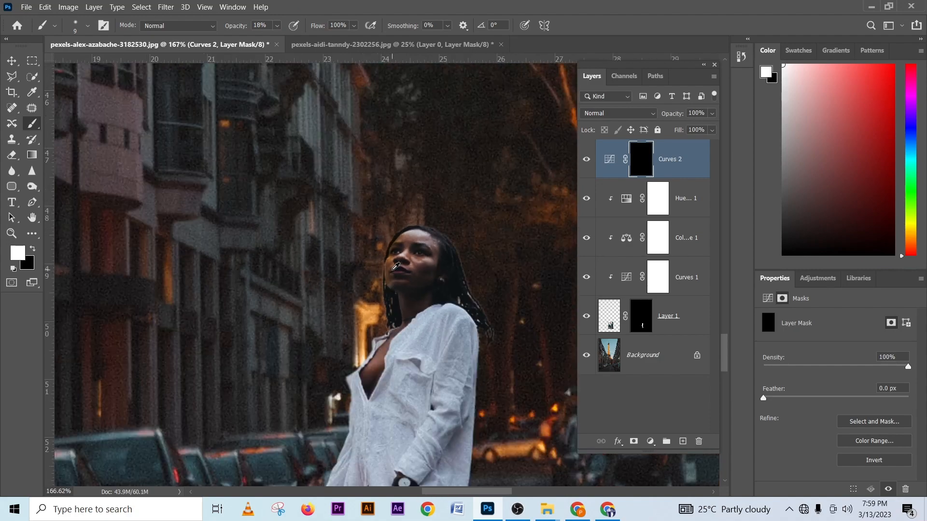
scroll(410, 289, "down", 2)
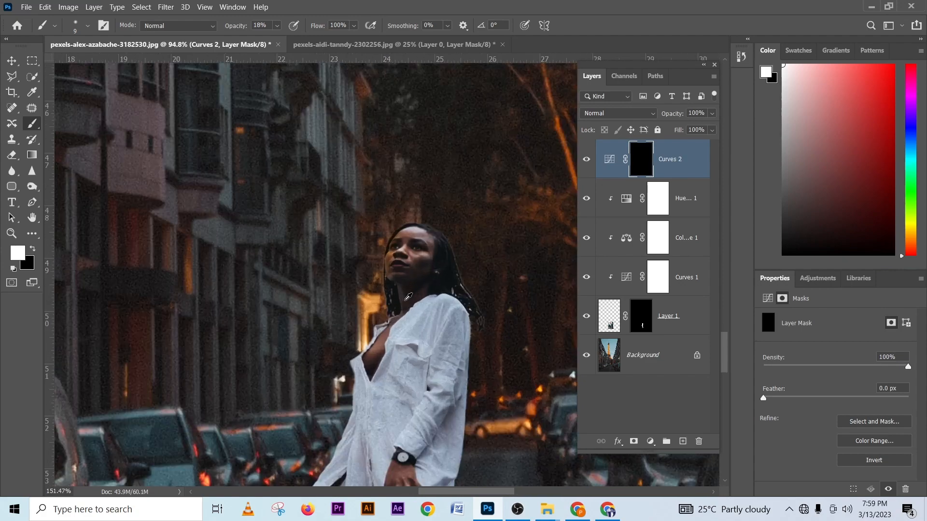
scroll(389, 323, "up", 4)
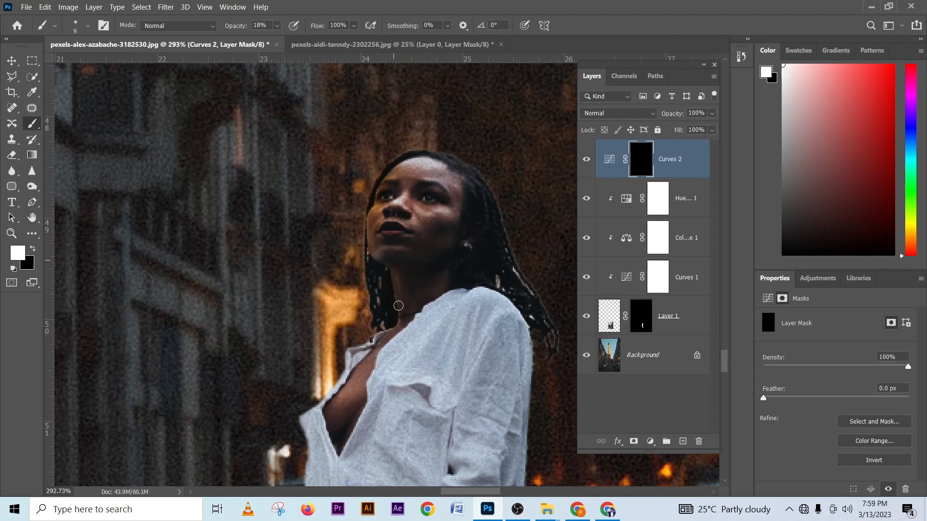
Toggle the Curves 2 layer's visibility to compare the face with and without the brightening
left_click(586, 162)
left_click(586, 163)
left_click(587, 163)
left_click(587, 164)
scroll(387, 246, "down", 5)
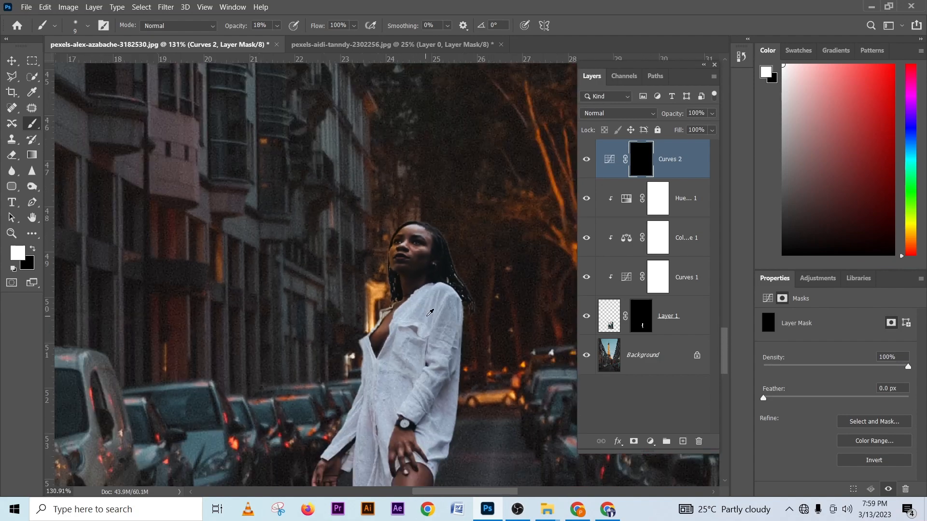
Set the Curves 2 layer's opacity to 77% and compare the image with the layer hidden and shown
left_click(712, 113)
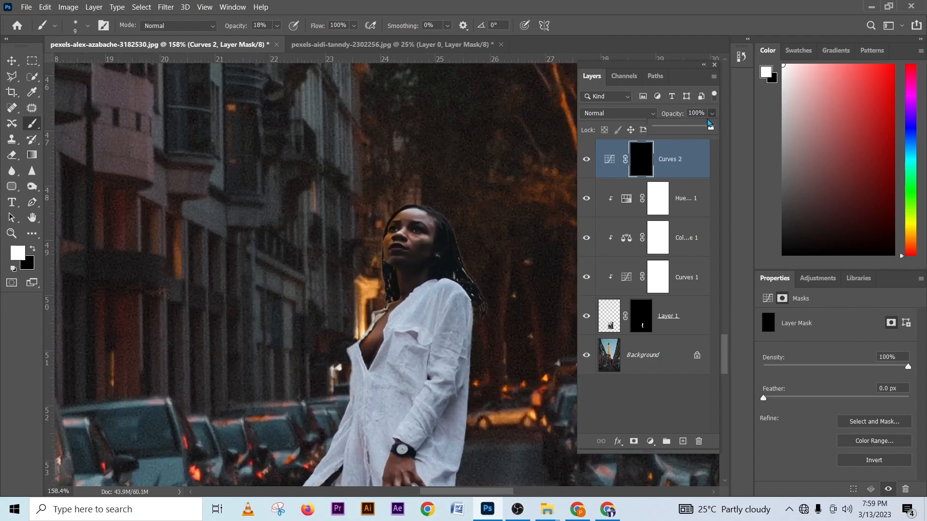
left_click_drag(713, 126, 697, 127)
scroll(427, 249, "down", 5)
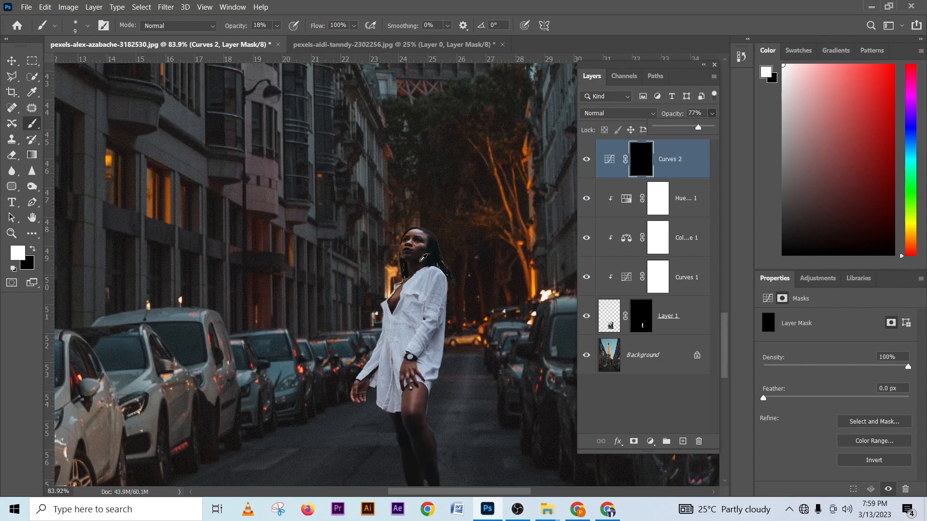
left_click(588, 163)
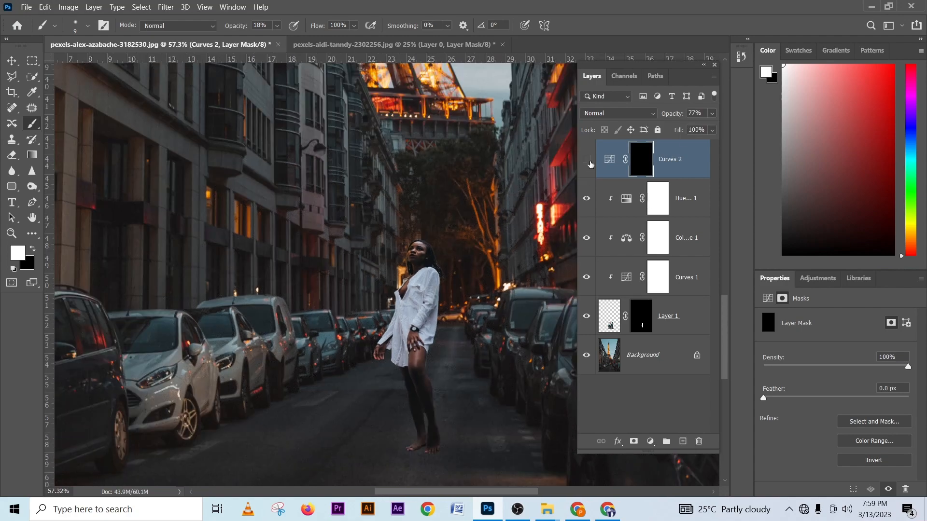
left_click(588, 162)
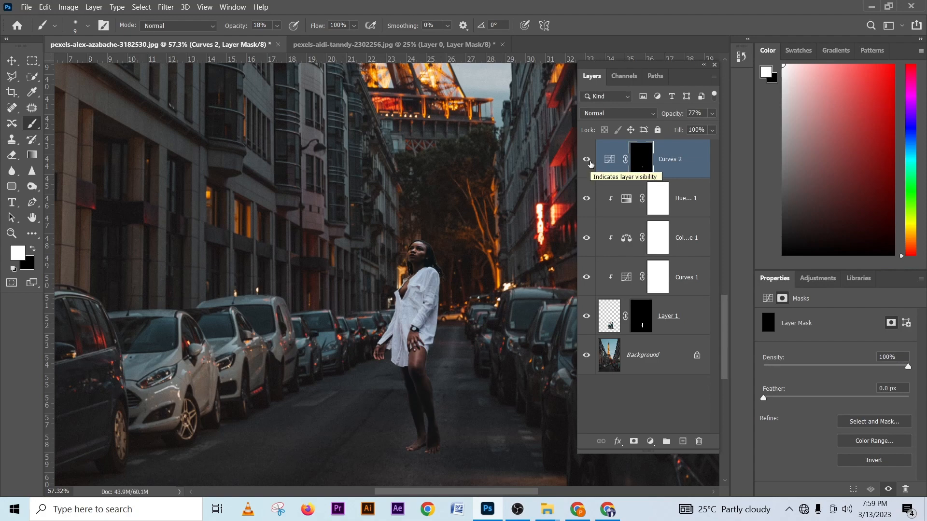
left_click(588, 162)
left_click(588, 162)
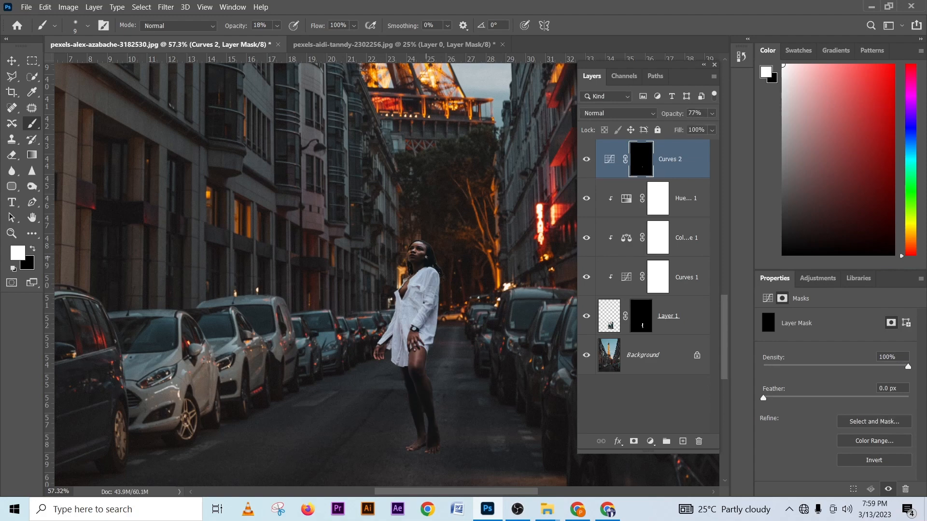
scroll(426, 257, "down", 2)
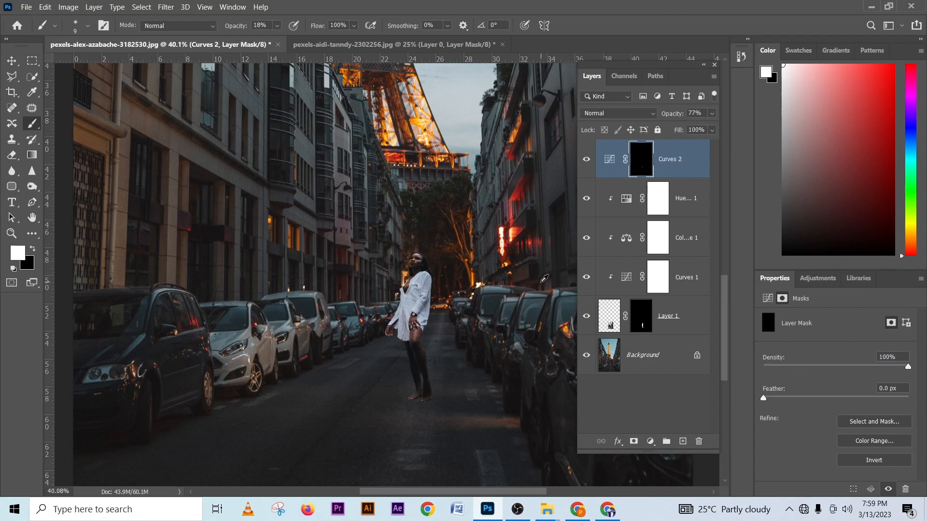
scroll(538, 193, "up", 5)
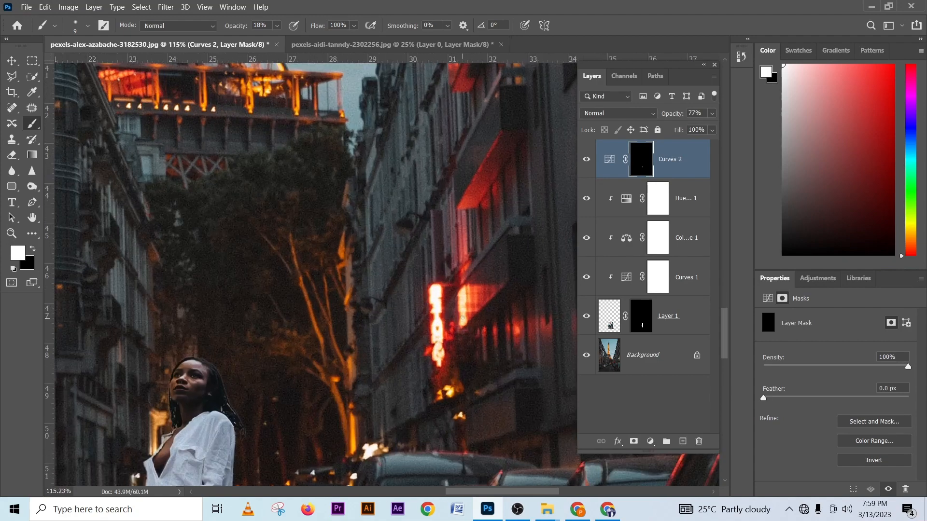
scroll(465, 287, "down", 1)
scroll(442, 326, "down", 1)
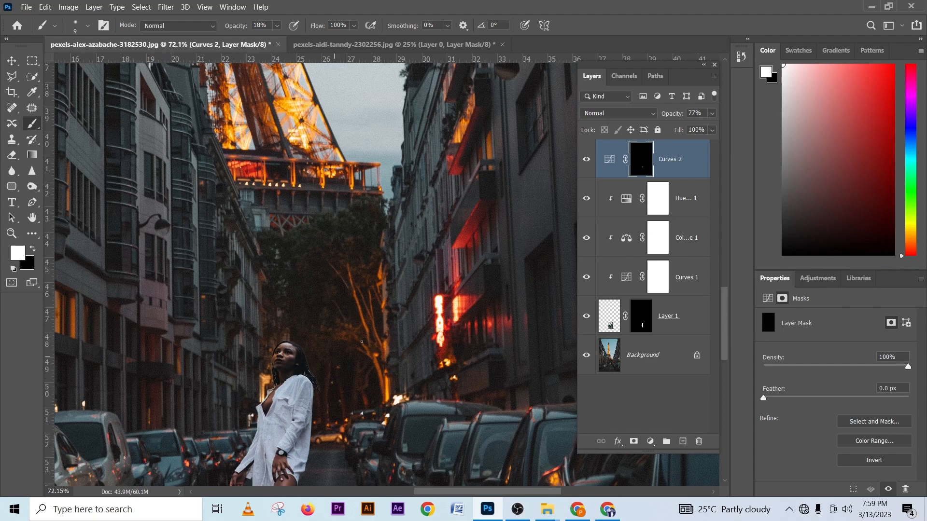
scroll(396, 323, "down", 4)
scroll(372, 362, "up", 5)
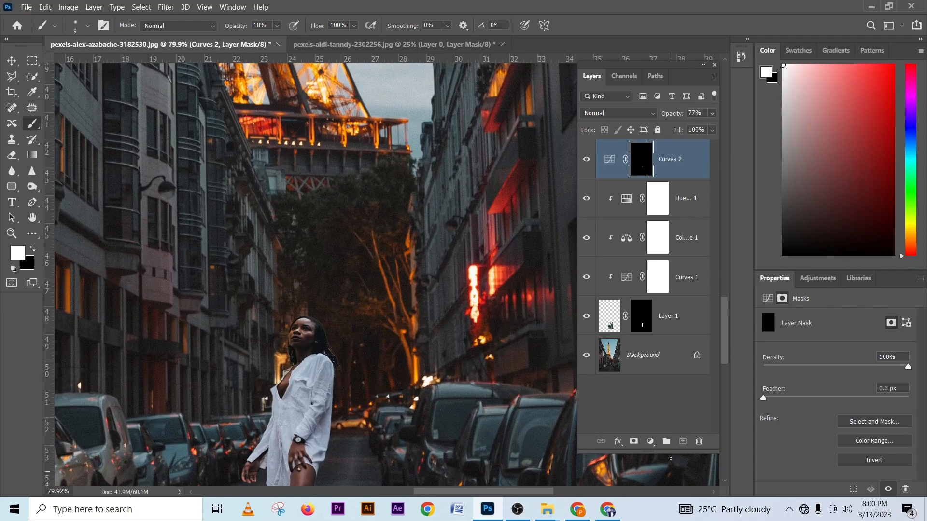
Add a Curves adjustment layer above Curves 2 and bend its Red channel curve upward at the midtones
left_click(645, 443)
left_click(671, 291)
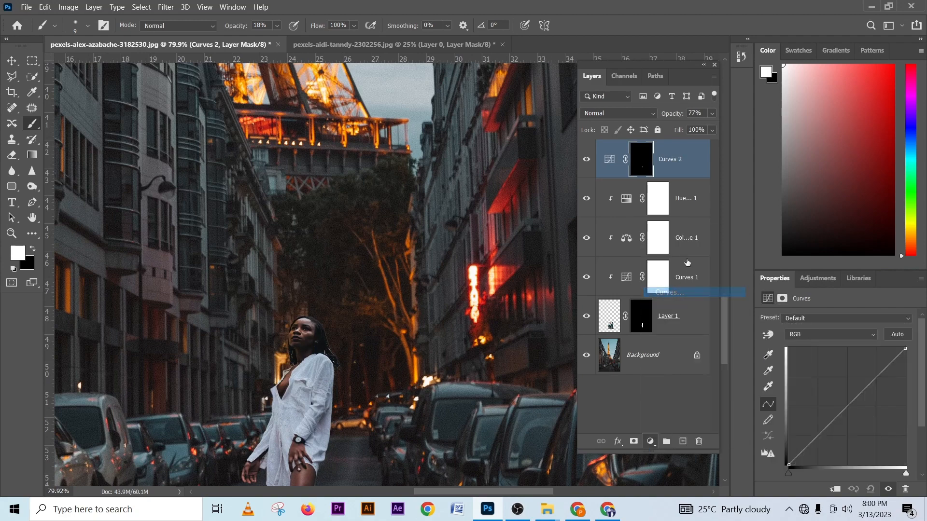
left_click(821, 332)
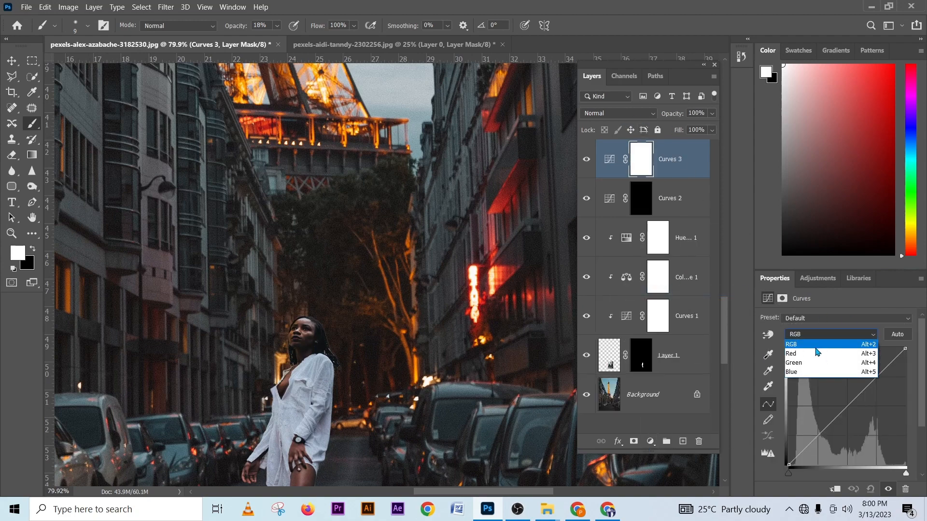
left_click(816, 351)
left_click(842, 402)
left_click_drag(843, 401, 834, 395)
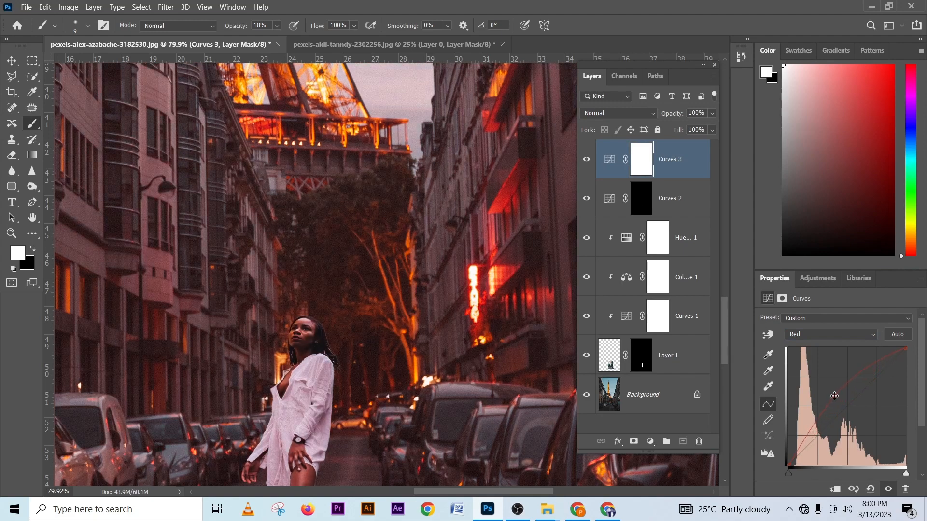
Invert the Curves 3 mask to black and paint white along the hair's right edge with a 13 px brush at 43% opacity
key("ctrl+i")
scroll(370, 365, "up", 5)
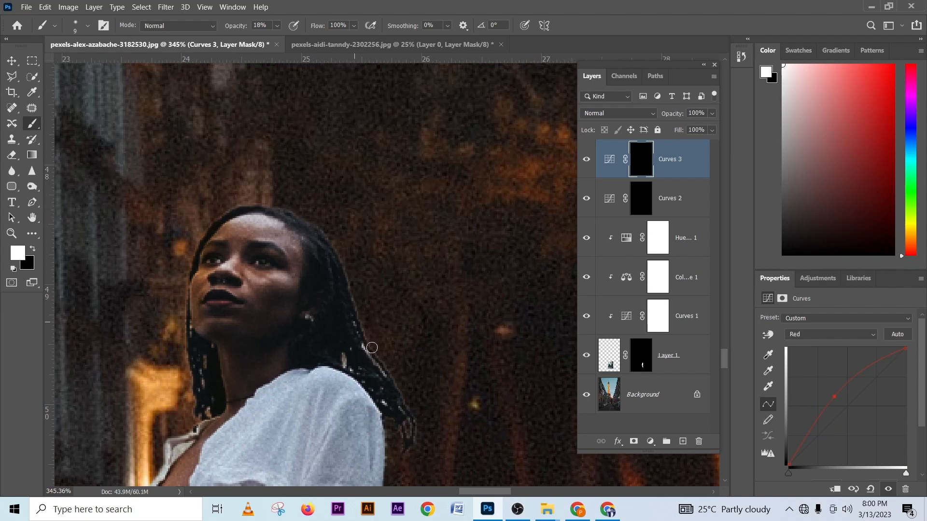
left_click_drag(239, 28, 250, 30)
left_click_drag(352, 328, 358, 328)
left_click_drag(371, 367, 329, 242)
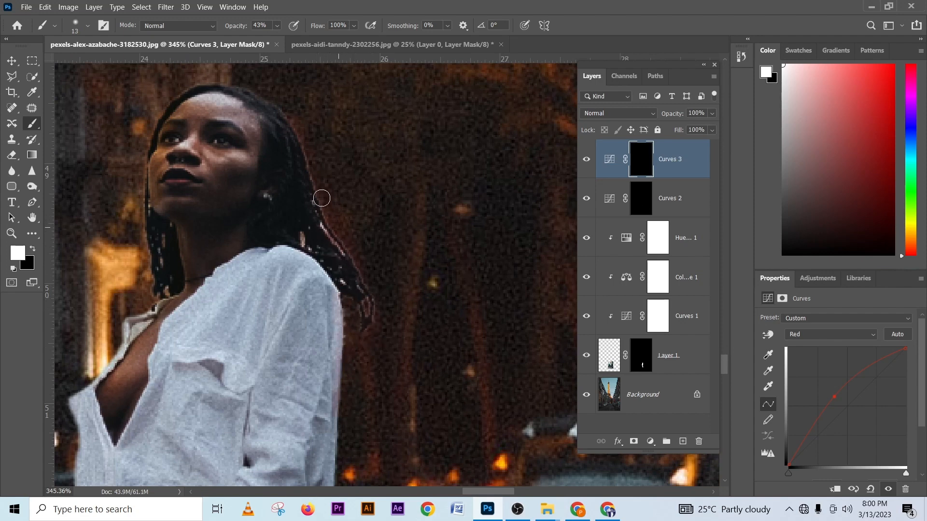
Paint white down the right edge of the woman's shirt on the Curves 3 mask
scroll(419, 300, "down", 3)
scroll(419, 300, "down", 3)
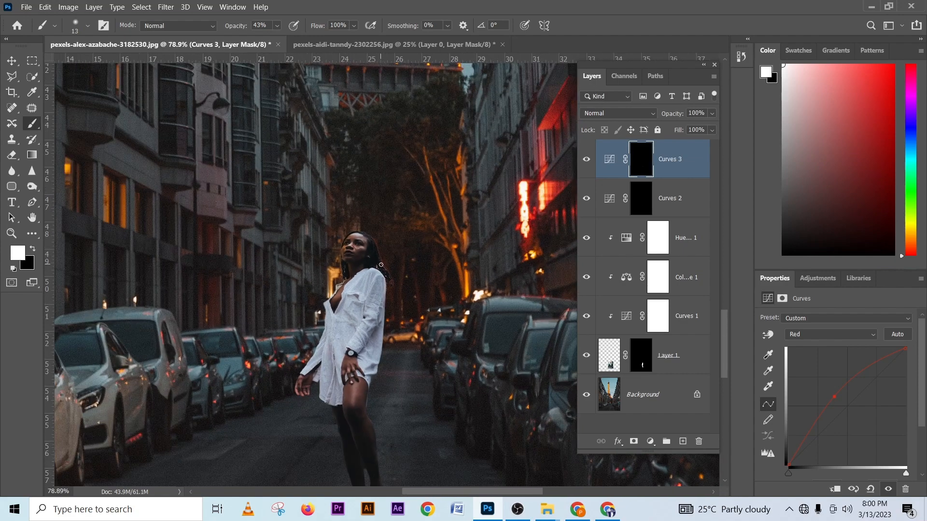
scroll(386, 285, "up", 3)
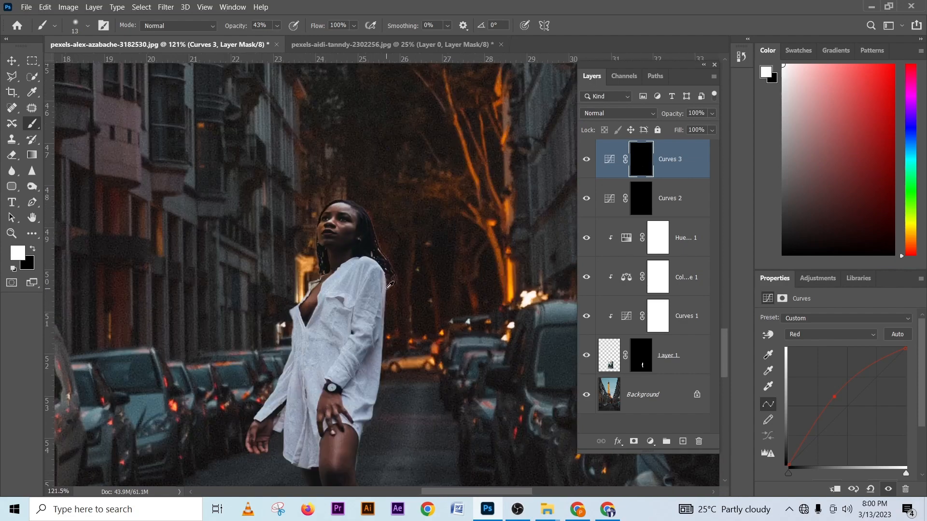
left_click_drag(385, 268, 377, 407)
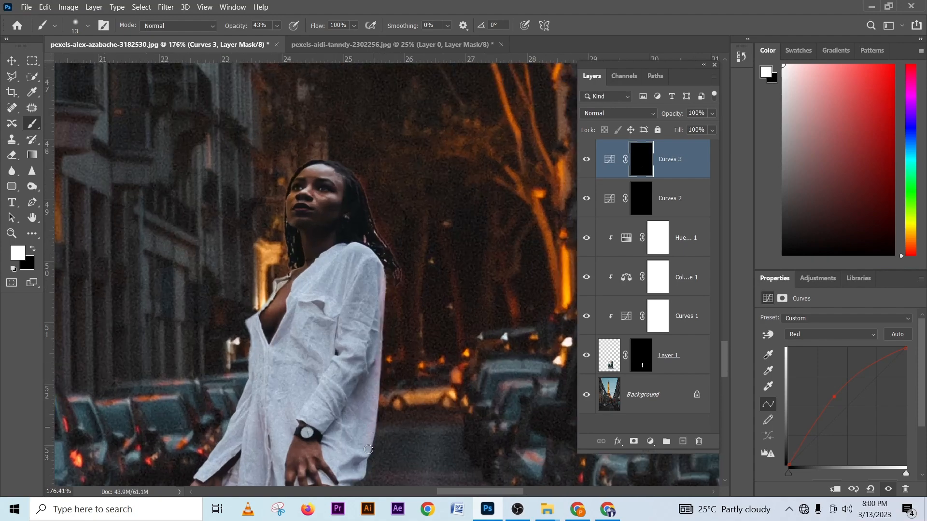
left_click_drag(368, 450, 364, 474)
key("ctrl+0")
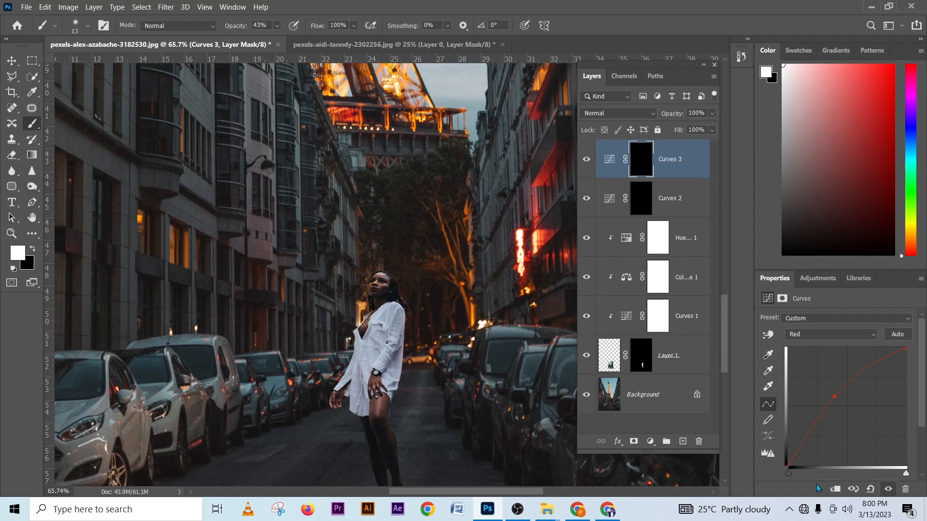
Switch the Curves 3 adjustment to the RGB channel and raise the curve slightly at the midtones
left_click(842, 338)
left_click(811, 335)
left_click(843, 405)
Set the Curves 3 layer's opacity to 86% and toggle its visibility to compare the red rim light
left_click(710, 128)
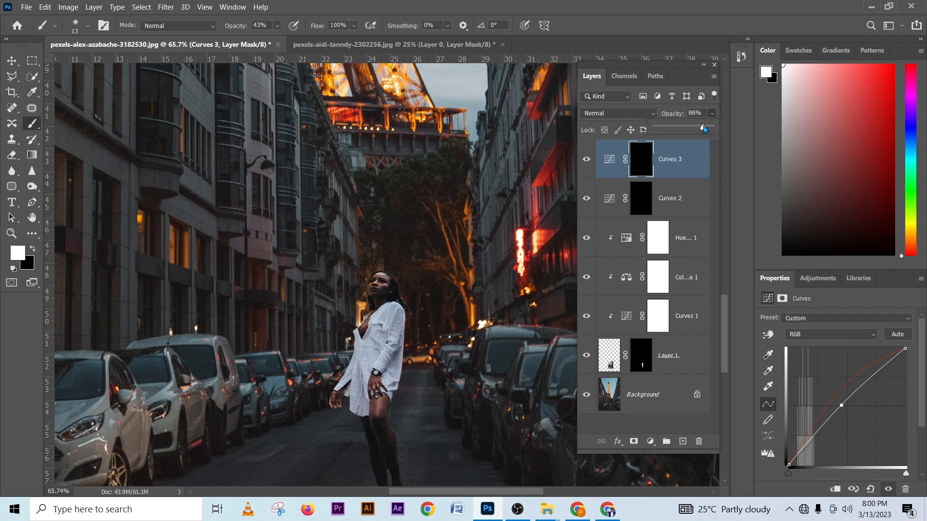
left_click(704, 127)
scroll(498, 218, "down", 3)
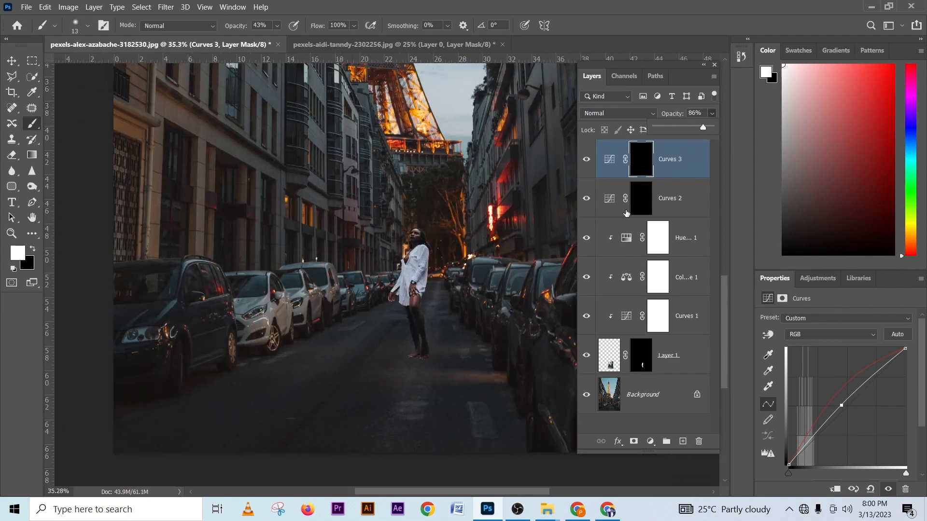
left_click(586, 159)
left_click(586, 159)
left_click(586, 160)
left_click(586, 159)
Lower the Curves 3 layer's opacity to 39% and compare the image with the layer hidden and shown
left_click(712, 113)
left_click_drag(705, 126, 690, 126)
left_click(586, 159)
left_click(585, 160)
left_click(586, 159)
left_click(586, 159)
scroll(414, 289, "up", 4)
scroll(414, 289, "up", 2)
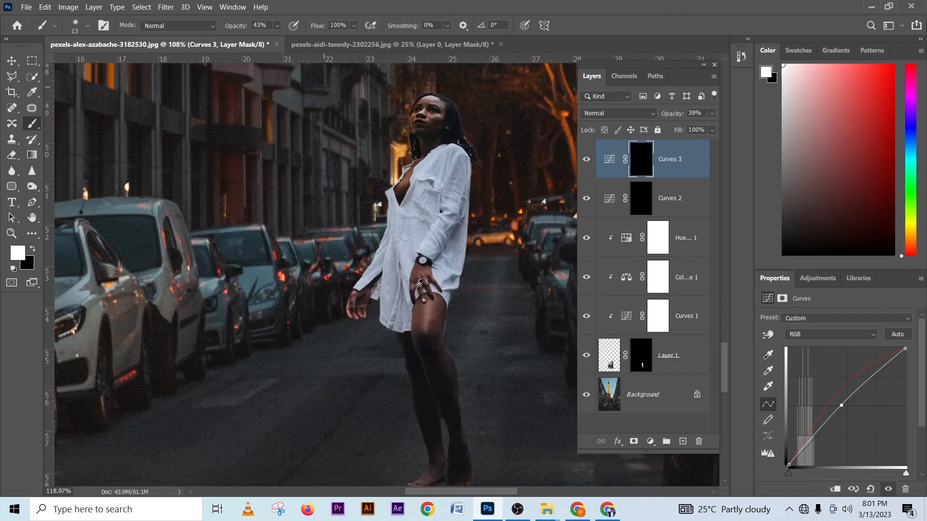
scroll(419, 282, "up", 2)
scroll(419, 282, "down", 5)
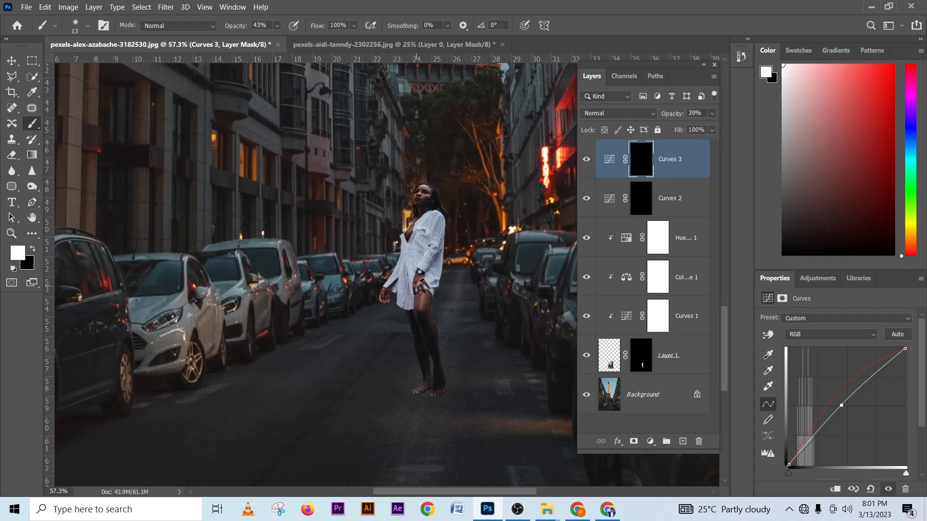
scroll(420, 283, "up", 1)
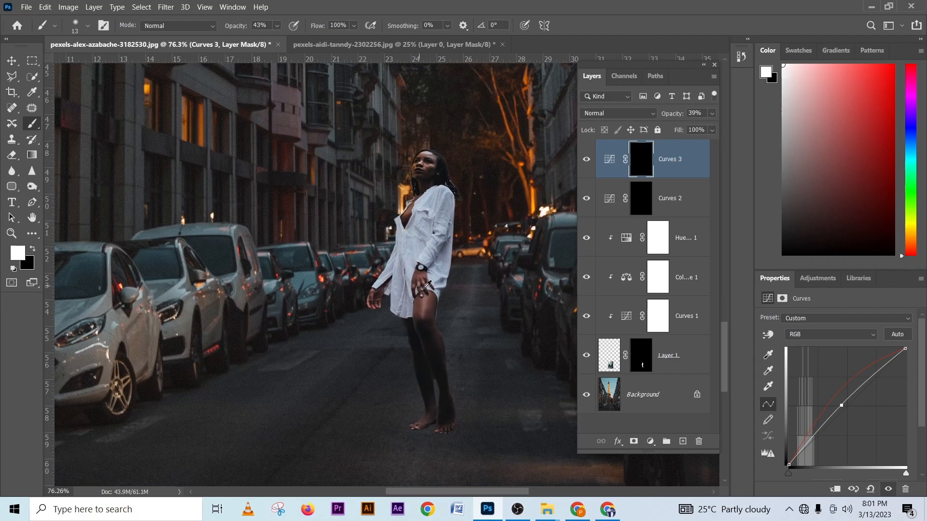
scroll(545, 309, "up", 2)
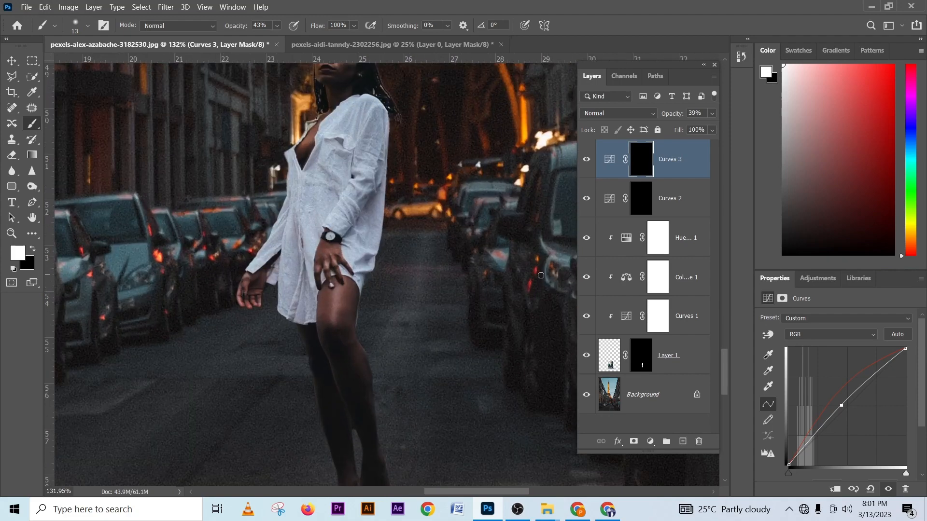
scroll(417, 287, "up", 1)
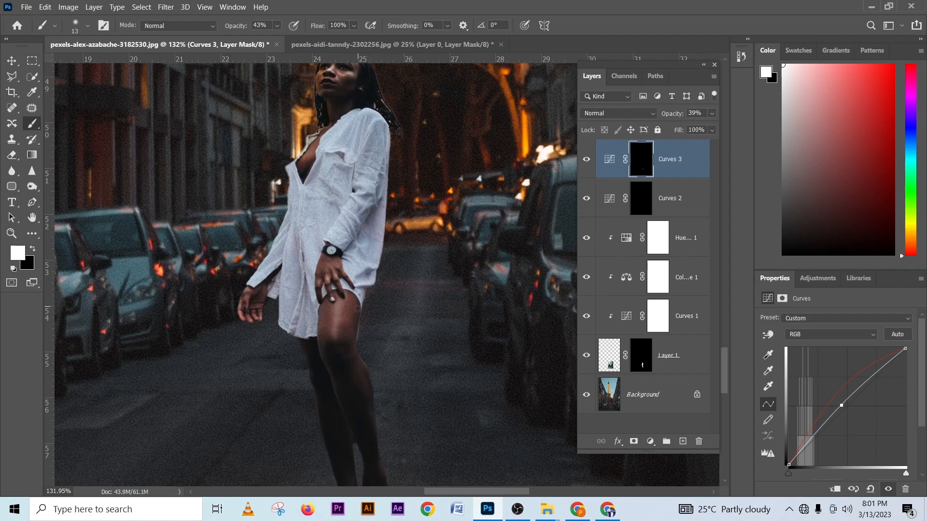
Examine how the woman blends into the street, including the light on the road and the red glow on the buildings
scroll(357, 308, "down", 10)
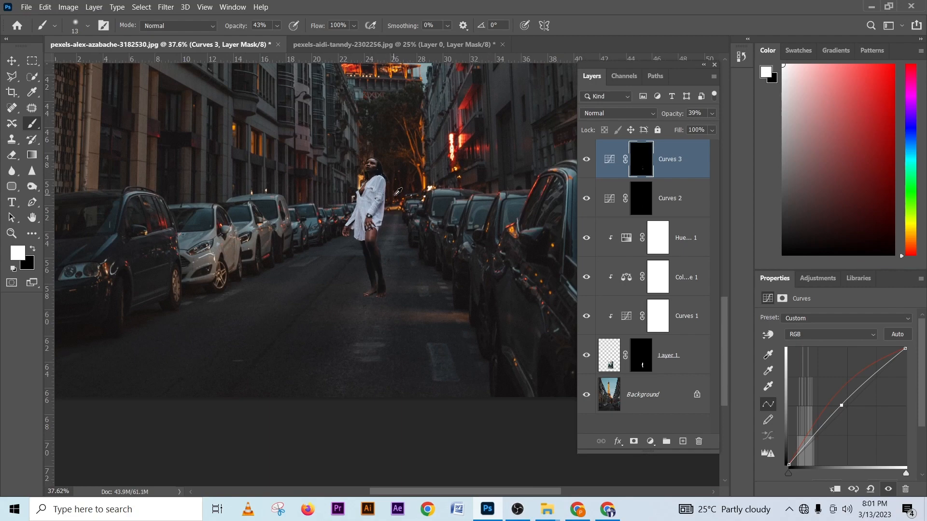
scroll(370, 167, "up", 6)
scroll(386, 160, "down", 6)
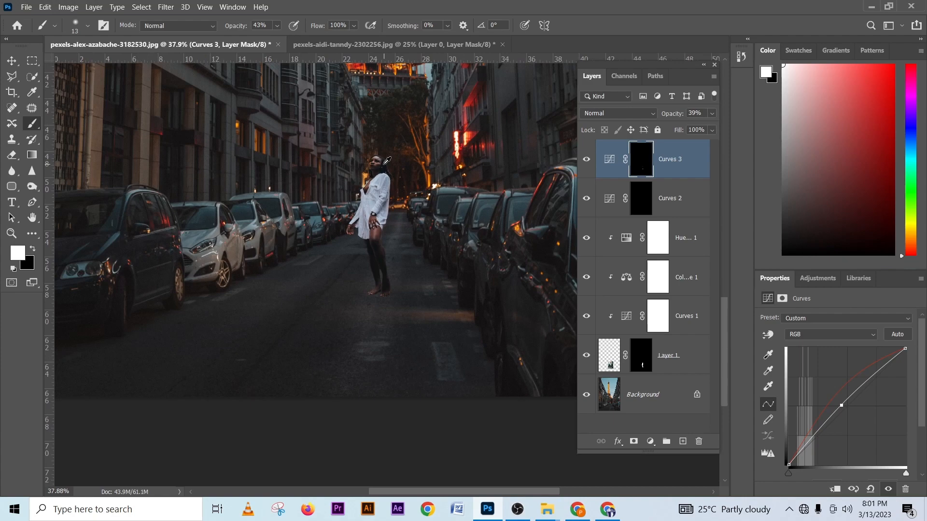
scroll(418, 275, "up", 5)
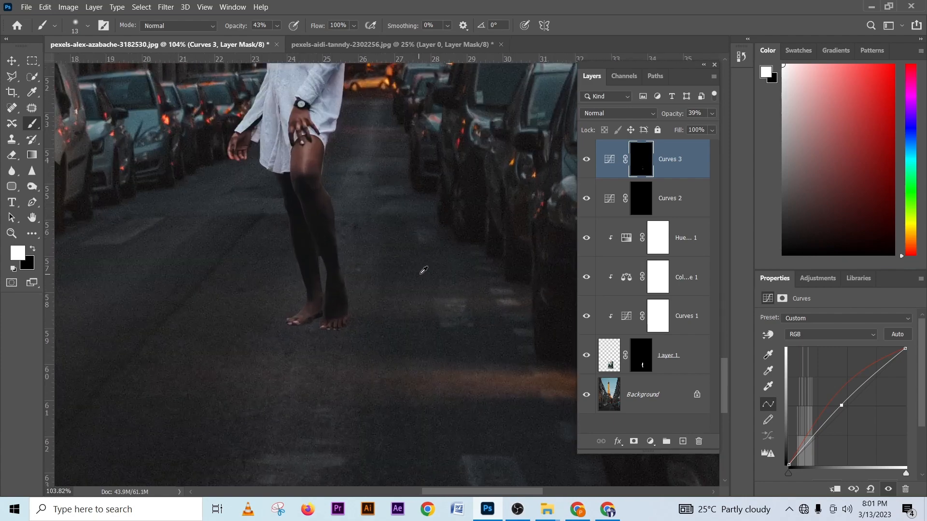
scroll(421, 274, "up", 3)
scroll(420, 274, "down", 2)
left_click_drag(530, 334, 455, 211)
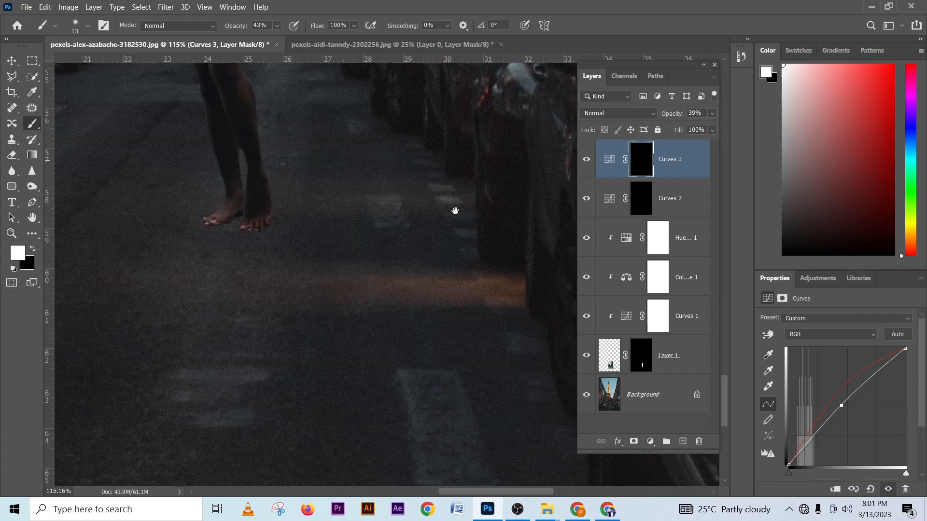
left_click_drag(492, 333, 447, 163)
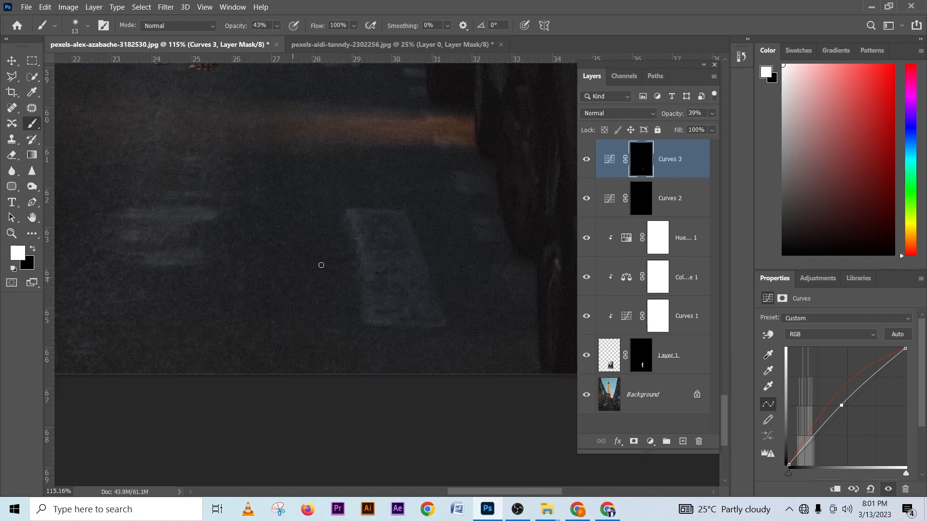
scroll(338, 386, "up", 10)
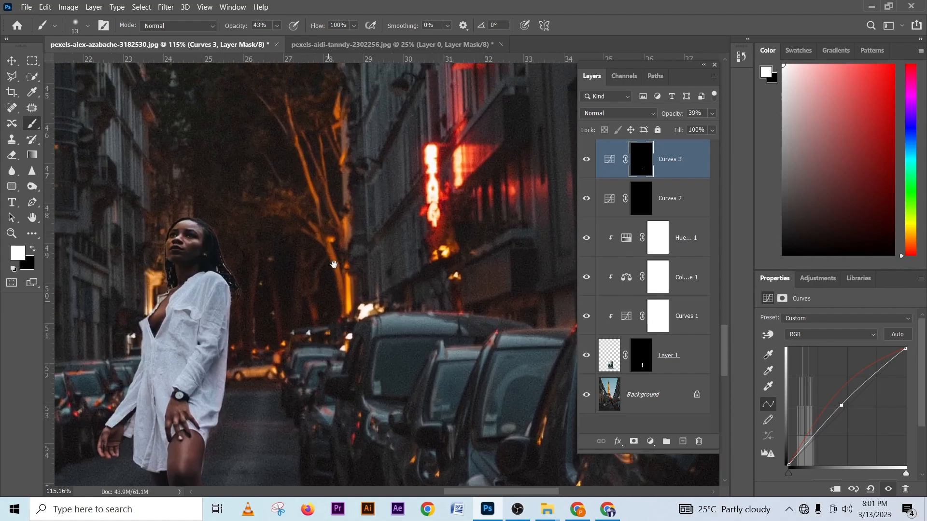
scroll(289, 379, "down", 6)
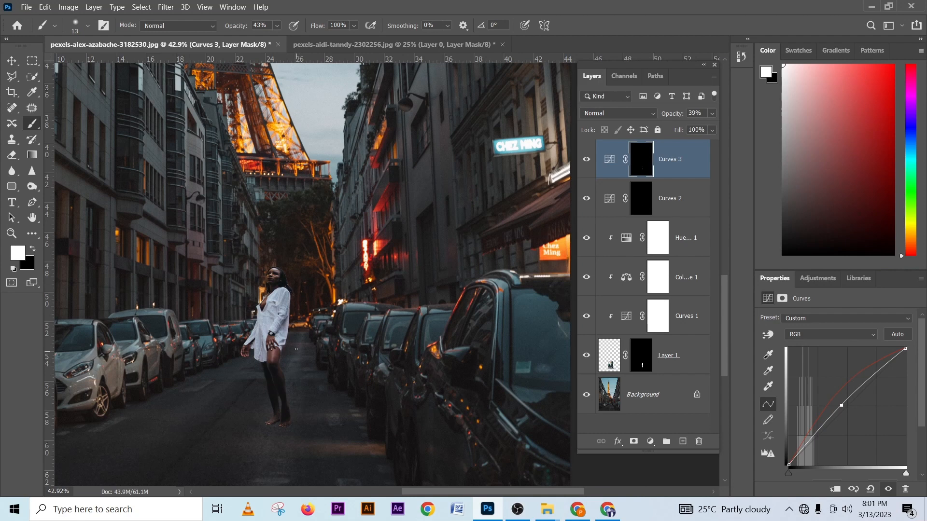
scroll(298, 344, "down", 1)
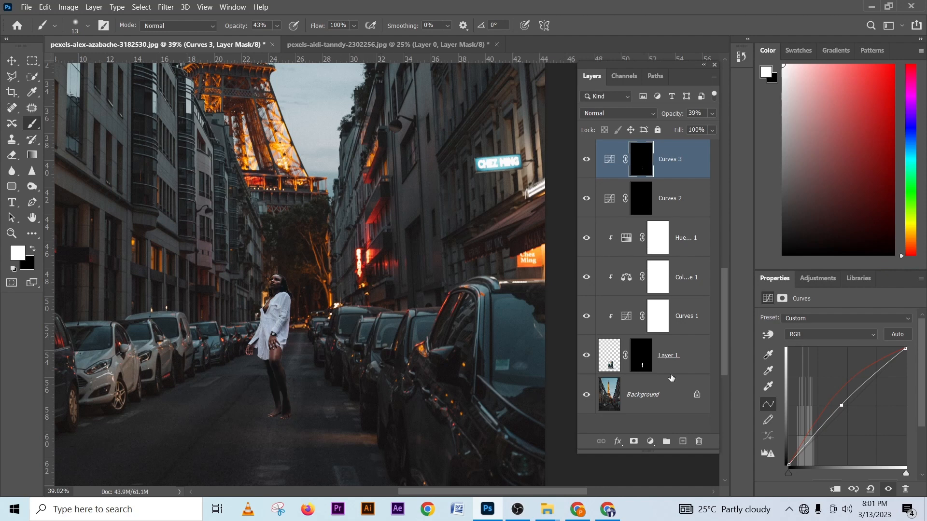
Duplicate the woman's Layer 1 together with its mask and apply the layer mask on the original Layer 1
left_click(702, 369)
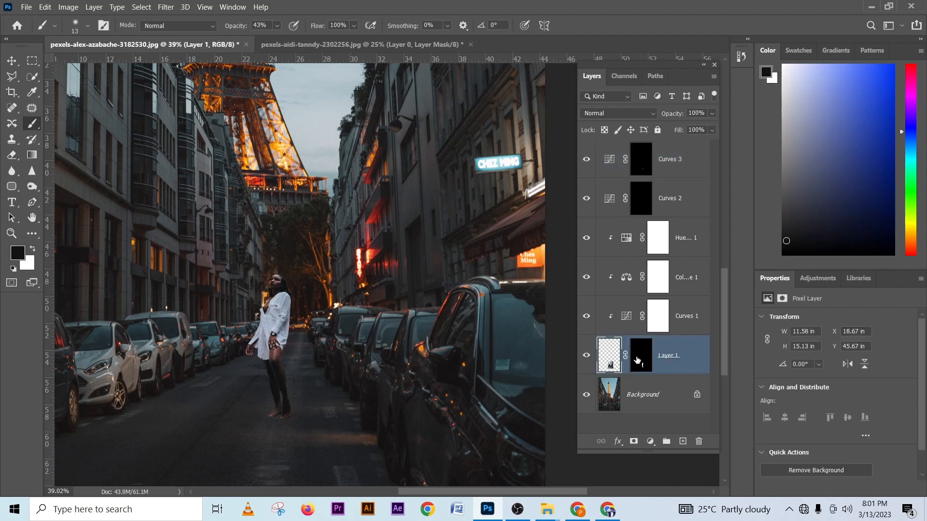
key("ctrl+j")
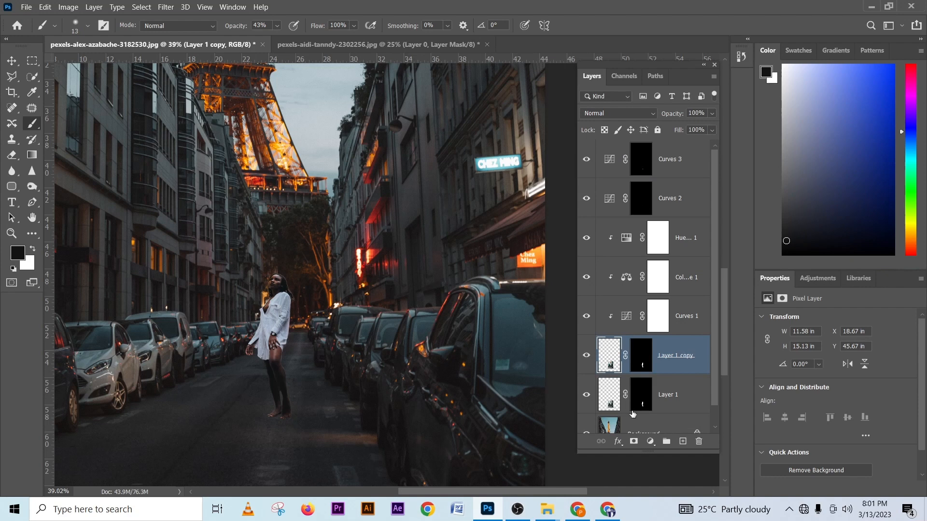
left_click(695, 402)
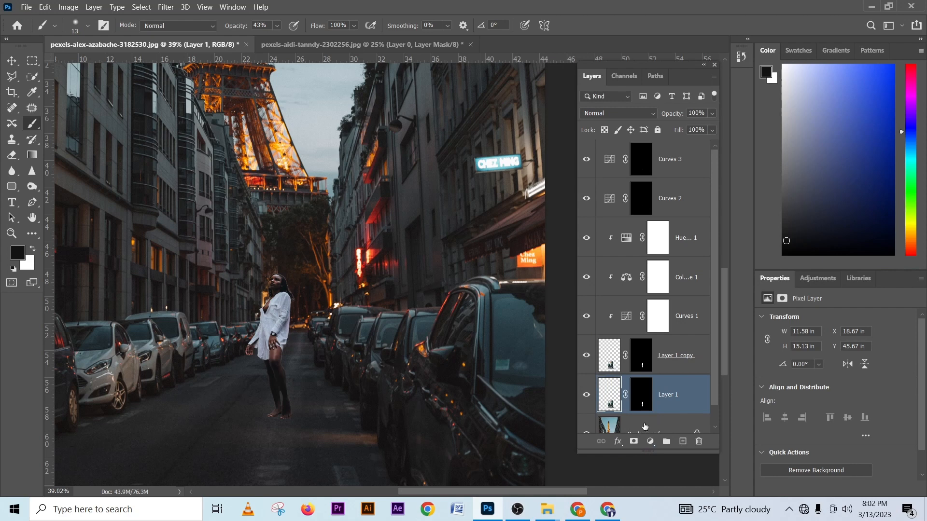
right_click(641, 404)
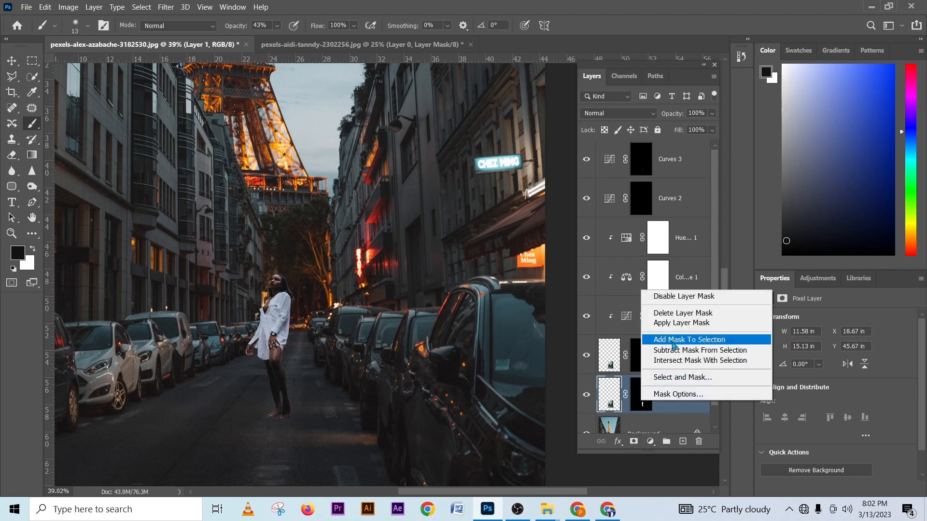
right_click(639, 408)
left_click(668, 330)
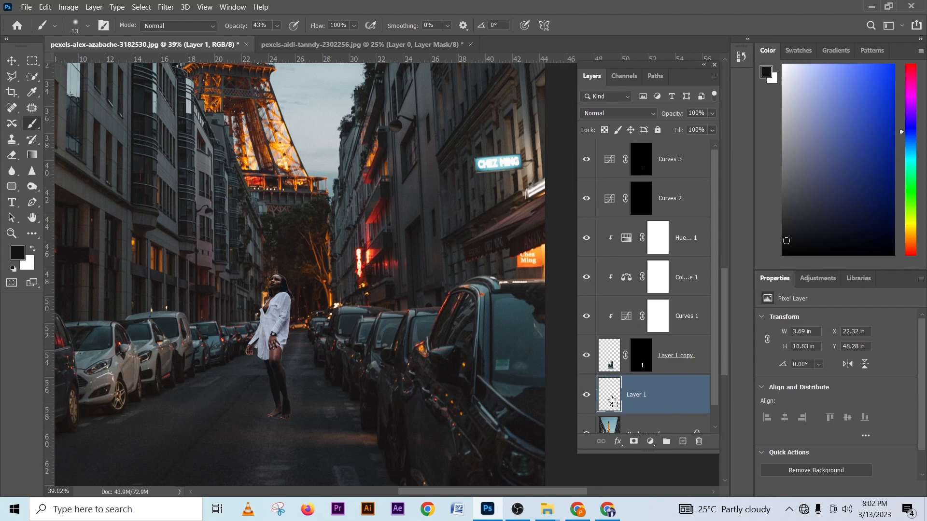
Turn Layer 1 into a solid black silhouette with Levels, using input black 253 and output white 0
key("ctrl+l")
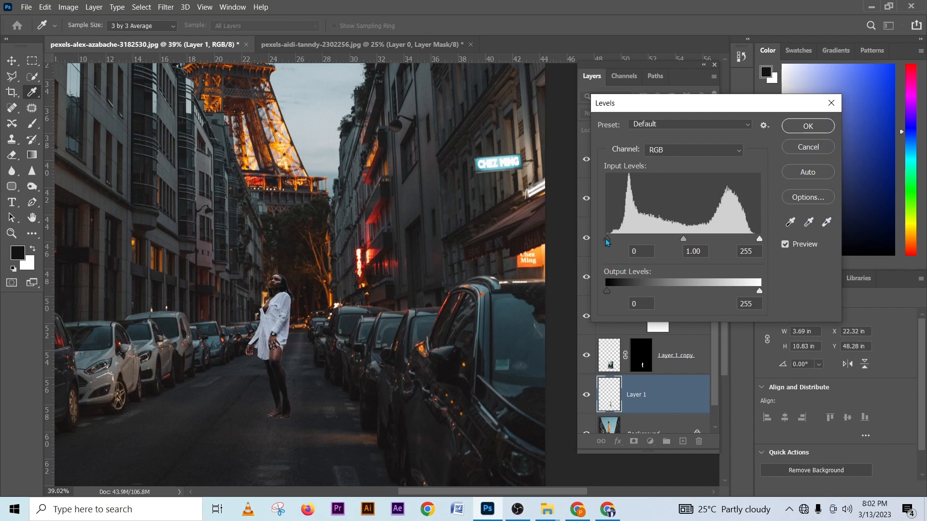
left_click_drag(606, 237, 719, 238)
left_click_drag(815, 237, 820, 235)
left_click_drag(758, 292, 605, 290)
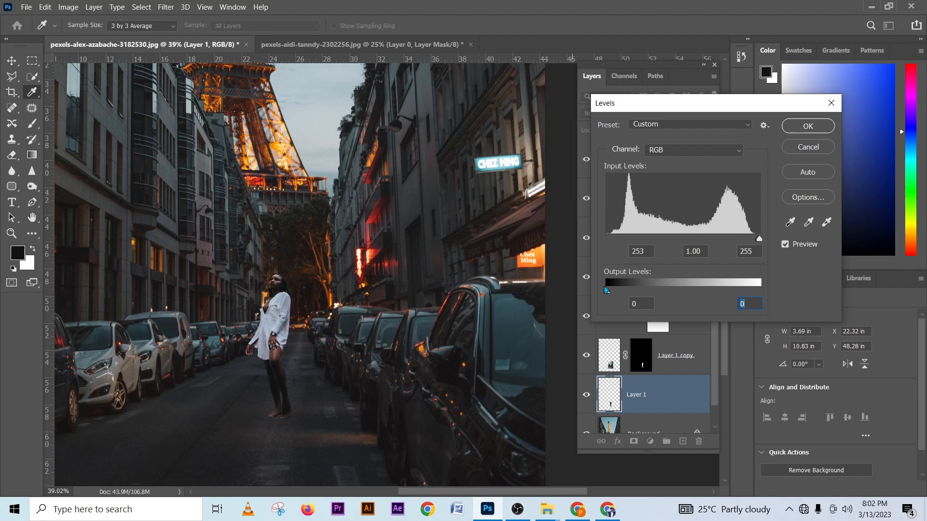
left_click(808, 128)
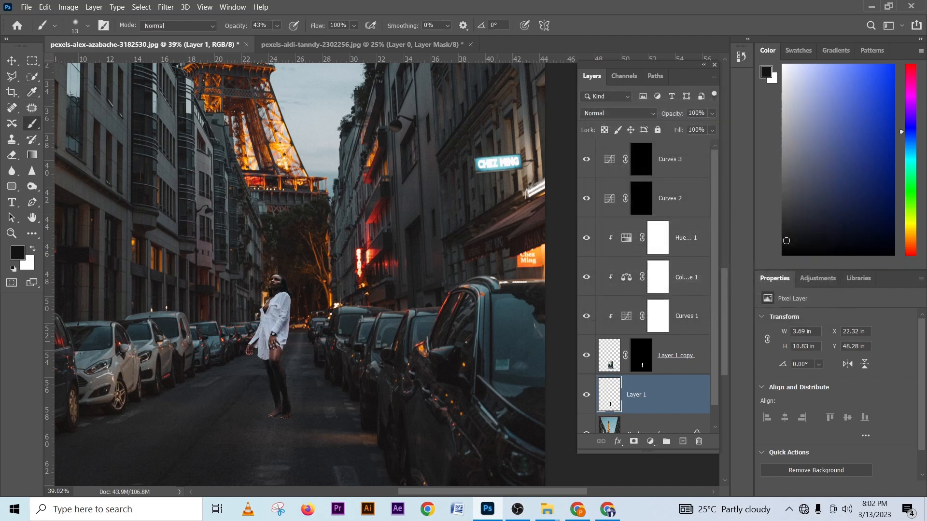
Distort the black silhouette so it lies on the road as a shadow running from the woman's feet toward the white parked car
key("ctrl+t")
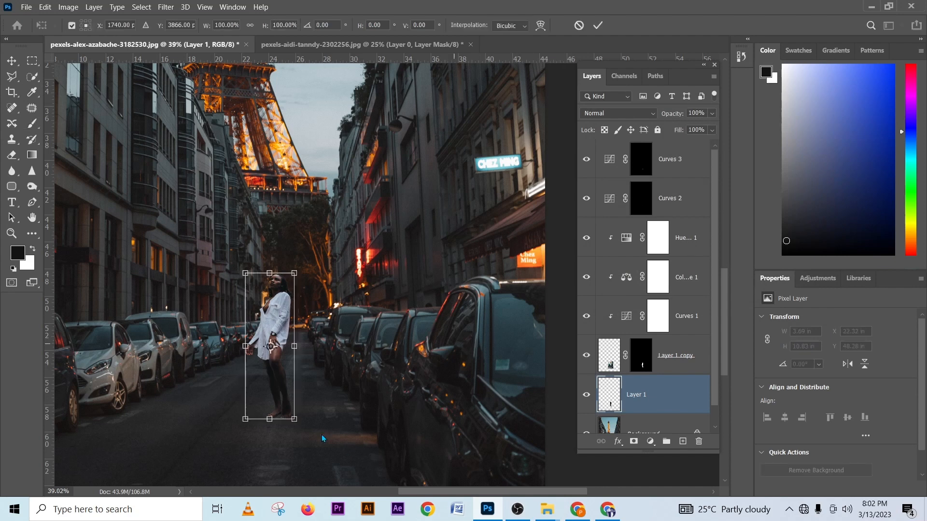
right_click(282, 333)
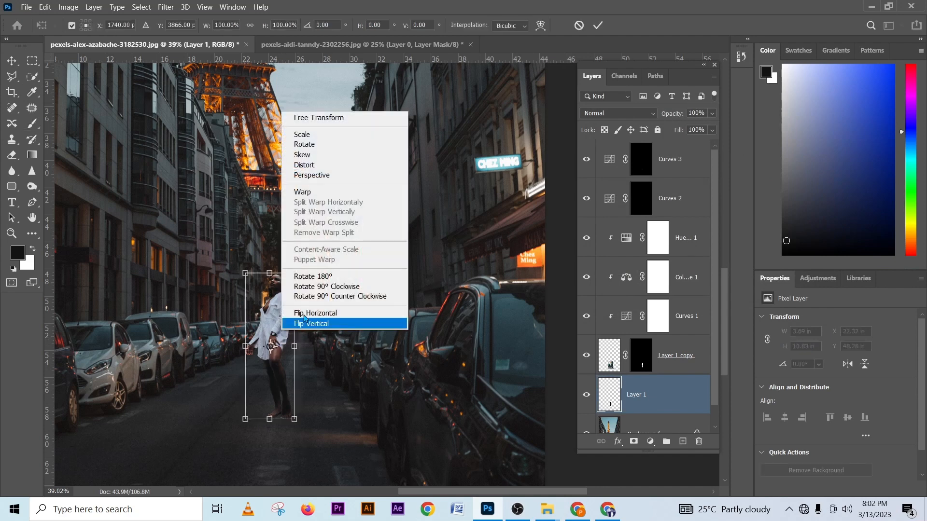
left_click(308, 165)
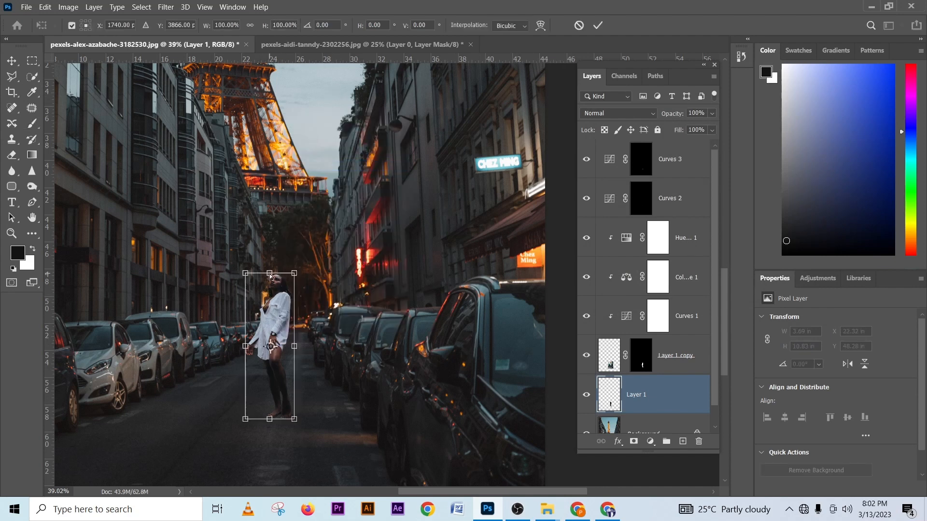
left_click_drag(269, 275, 348, 399)
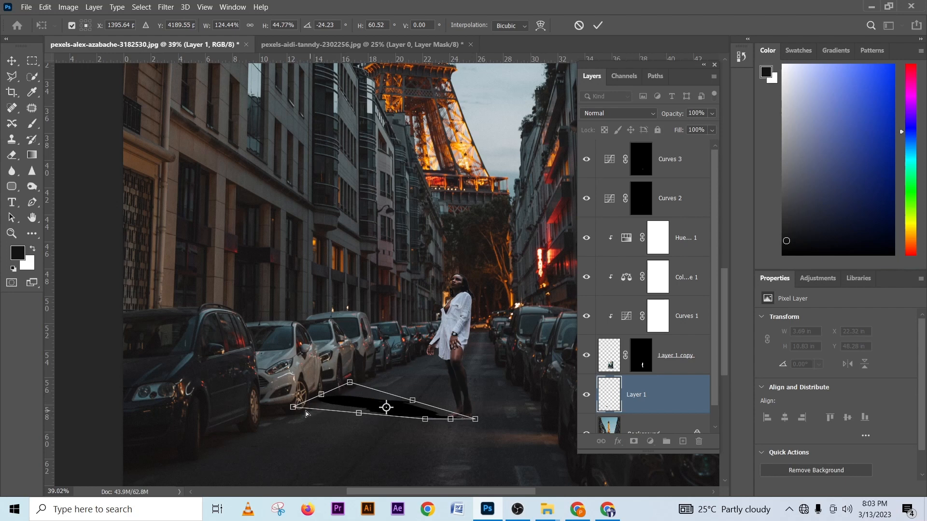
left_click_drag(293, 407, 222, 422)
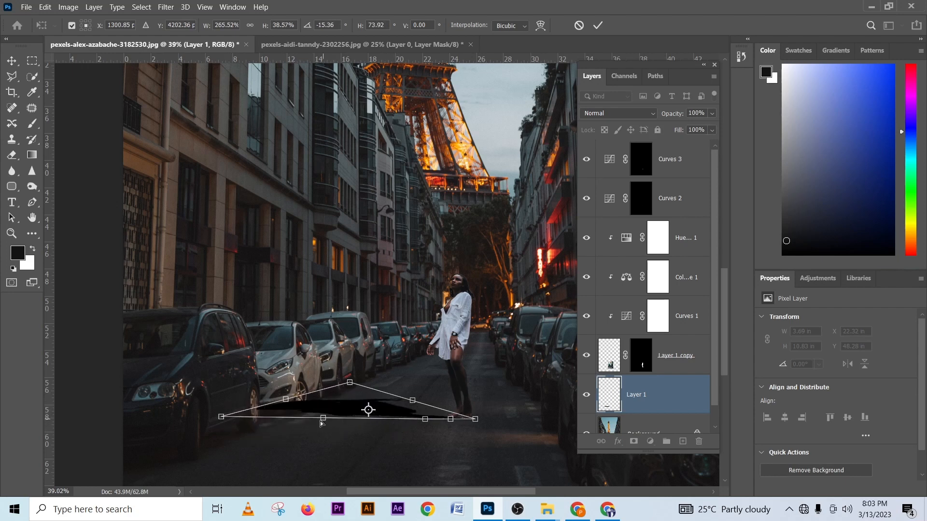
left_click_drag(323, 419, 354, 442)
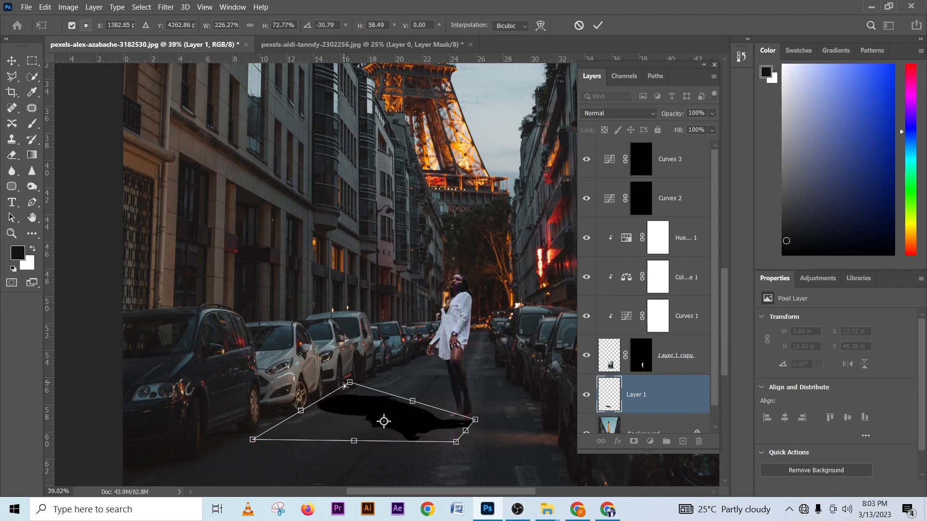
Flatten the distorted shadow, align its base with the woman's feet, extend its far end and commit the transform
left_click_drag(349, 384, 347, 402)
left_click_drag(304, 424, 302, 424)
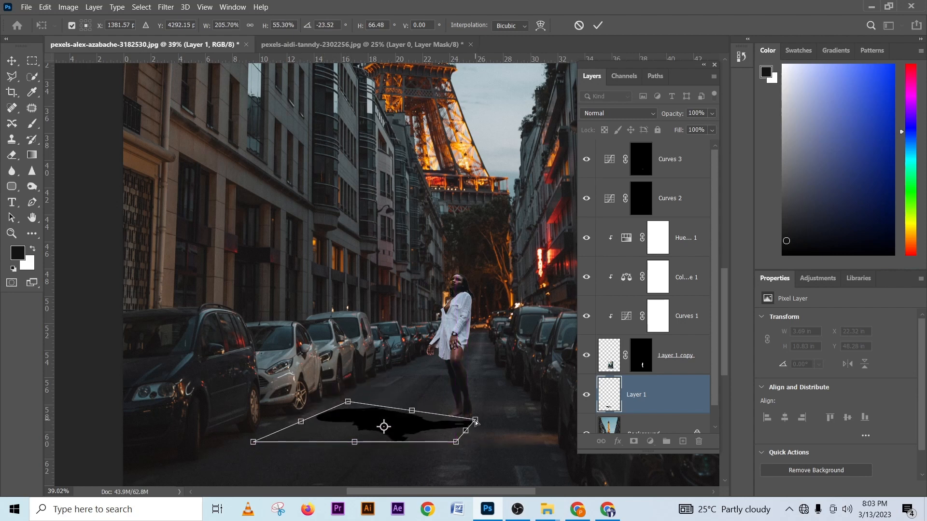
left_click_drag(475, 420, 475, 416)
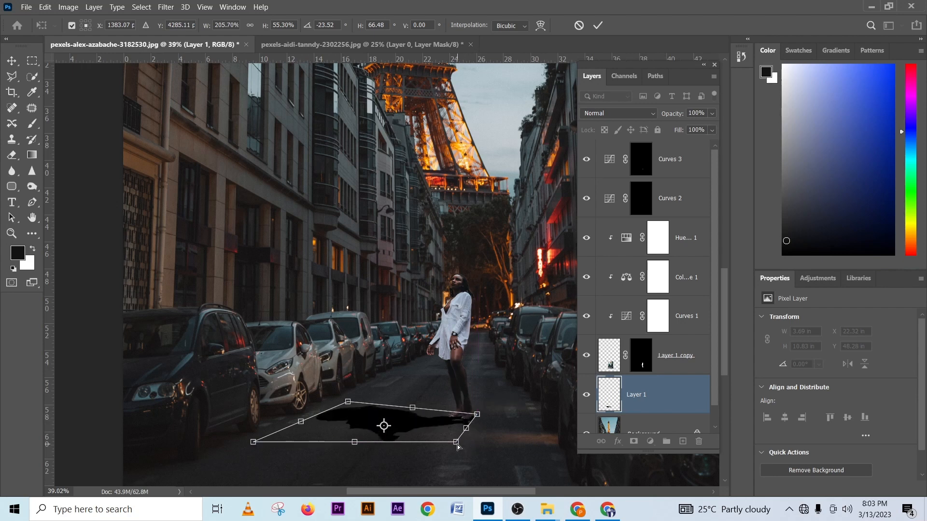
left_click_drag(302, 422, 265, 422)
left_click(597, 25)
key("b")
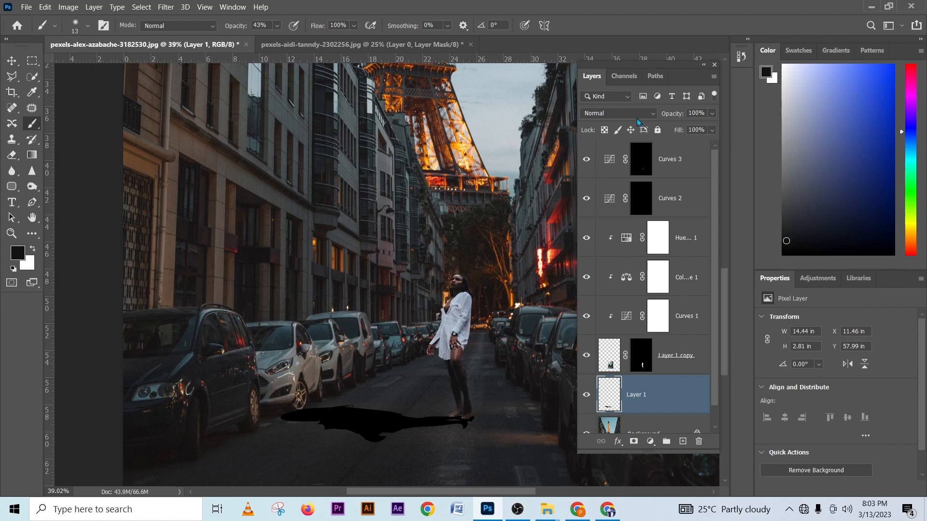
Try several blend modes on the shadow layer, including Overlay and Lighter Color, and settle on Soft Light
left_click(615, 115)
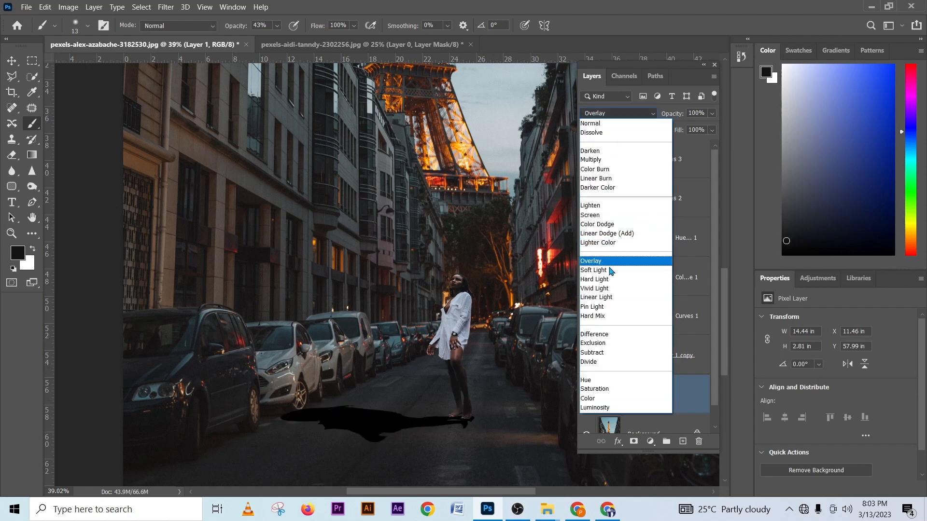
left_click(609, 270)
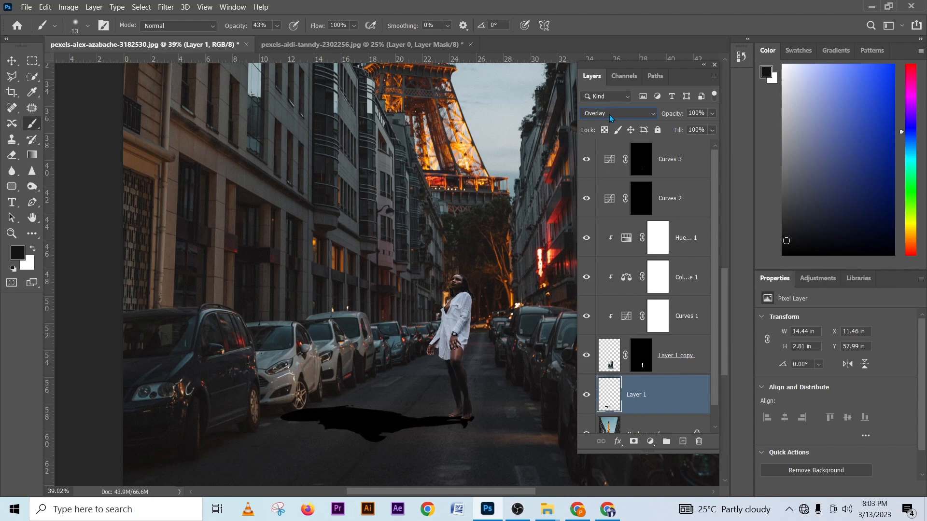
scroll(609, 114, "down", 1)
scroll(609, 114, "up", 1)
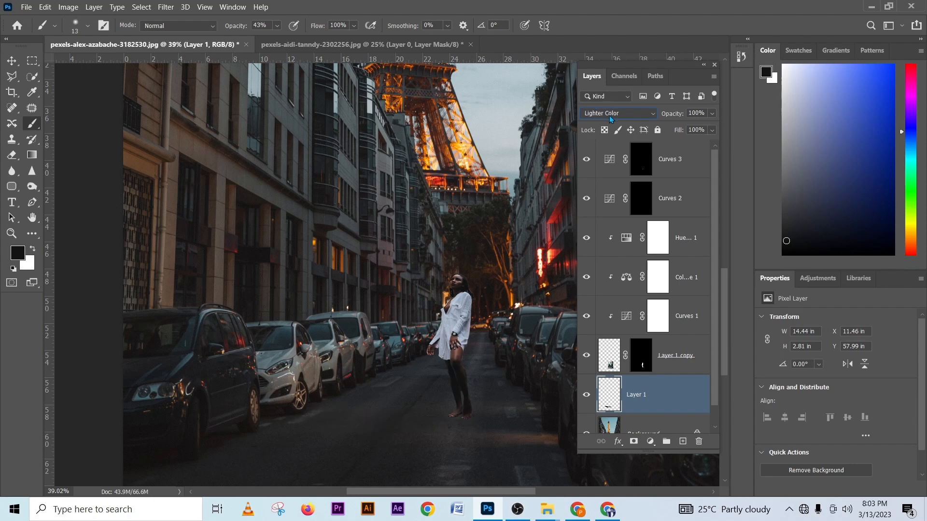
left_click(609, 115)
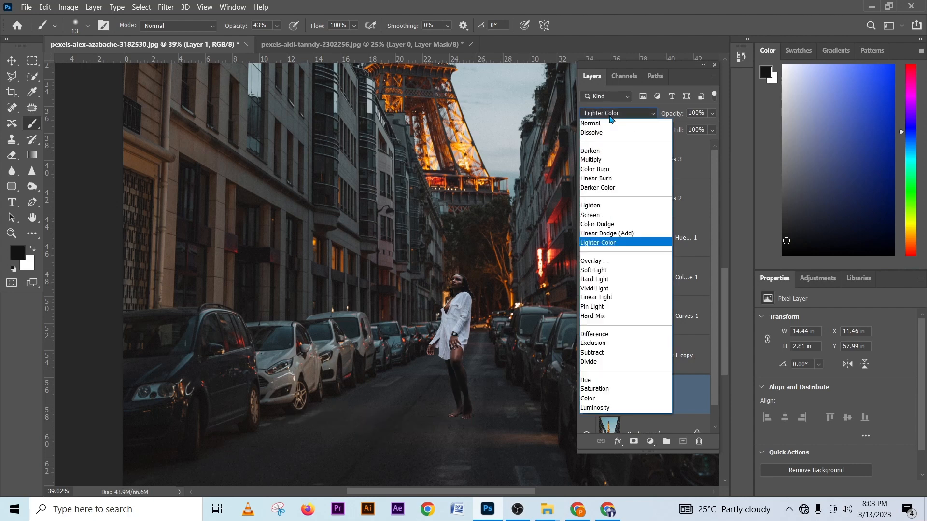
left_click(601, 271)
Lower the shadow layer's opacity to 35%
left_click(712, 112)
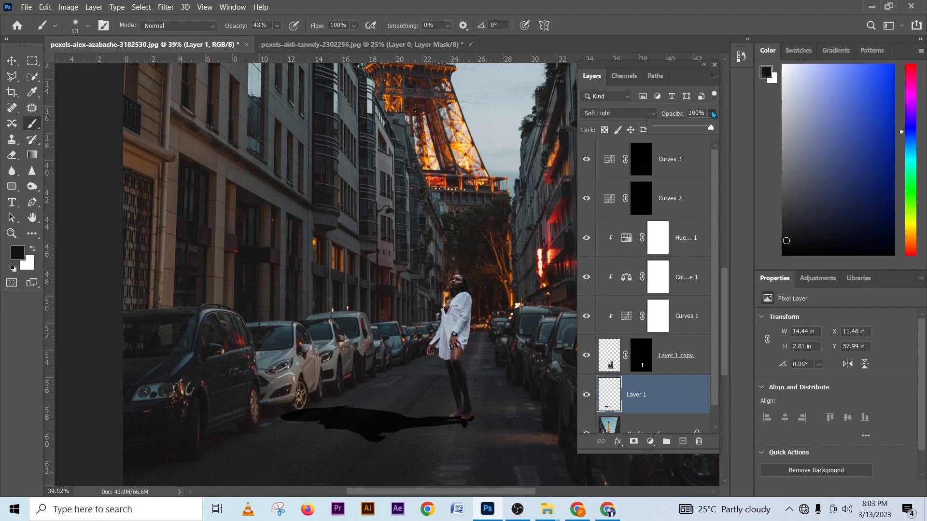
left_click(671, 127)
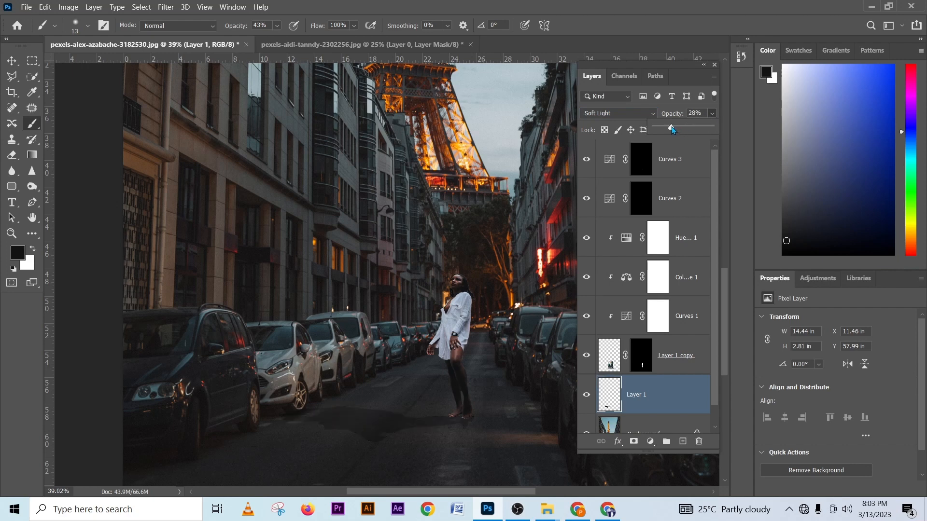
left_click_drag(673, 130, 672, 130)
left_click_drag(669, 128, 675, 129)
Start a Tilt-Shift blur from the Blur Gallery on the shadow layer
left_click(165, 7)
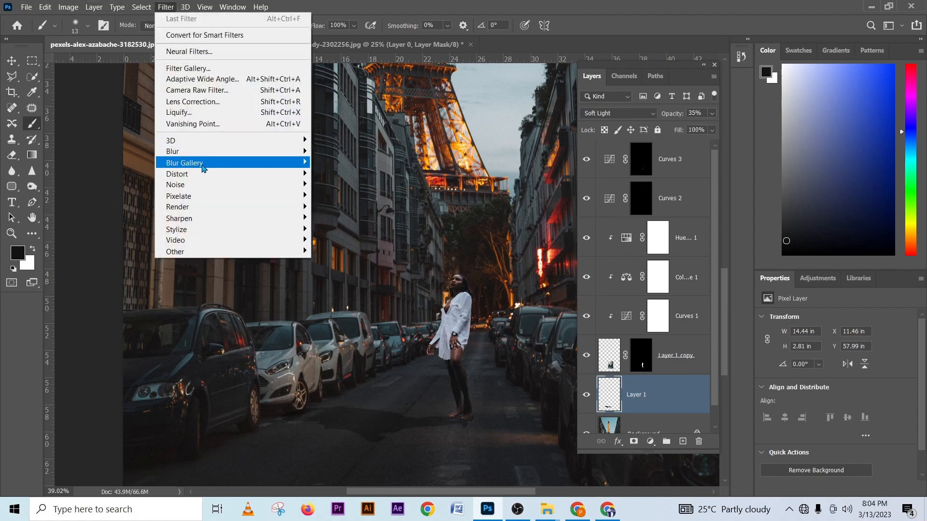
mouse_move(203, 168)
left_click(344, 182)
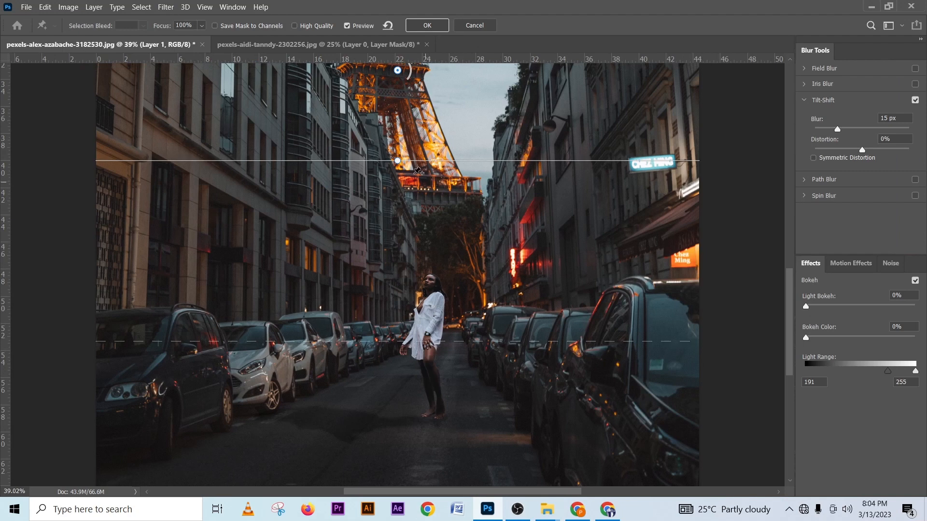
left_click_drag(381, 161, 381, 313)
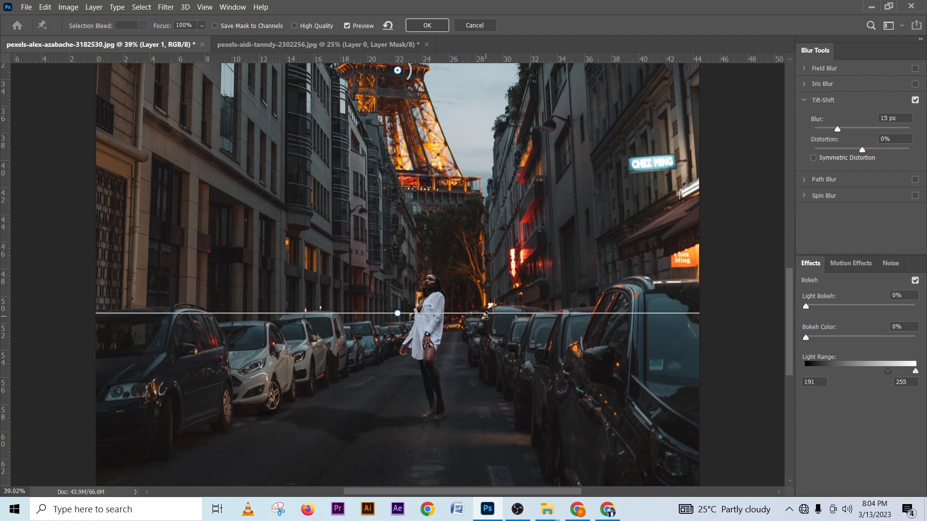
left_click_drag(487, 314, 487, 213)
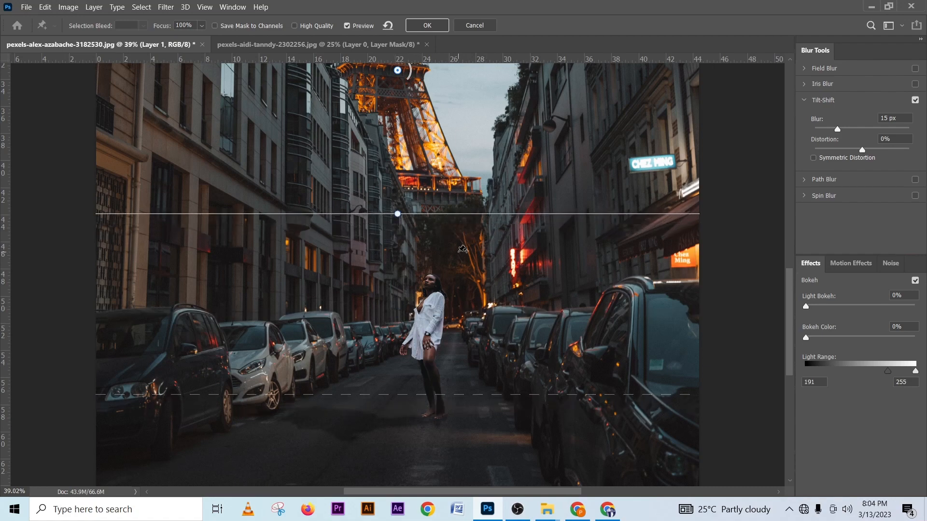
key("ctrl+minus")
key("ctrl+minus")
key("ctrl+minus")
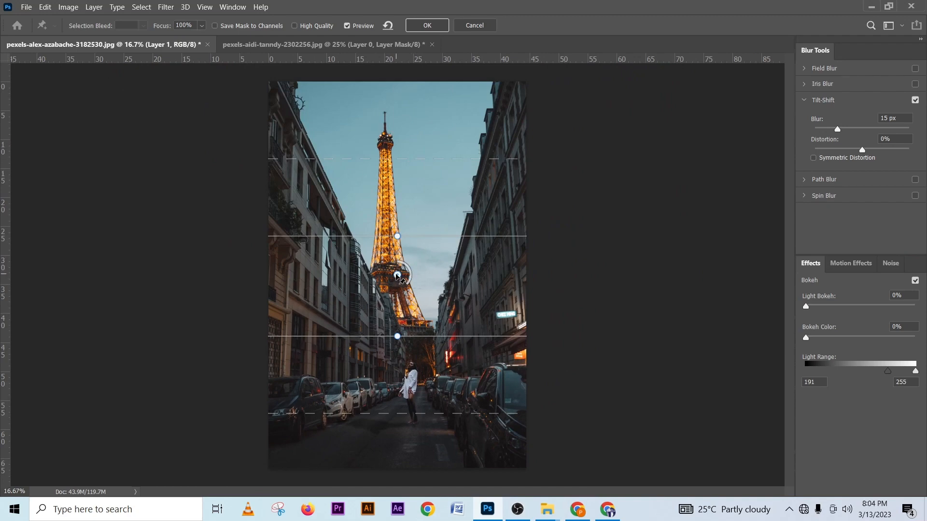
left_click_drag(396, 274, 404, 336)
left_click_drag(407, 216, 403, 334)
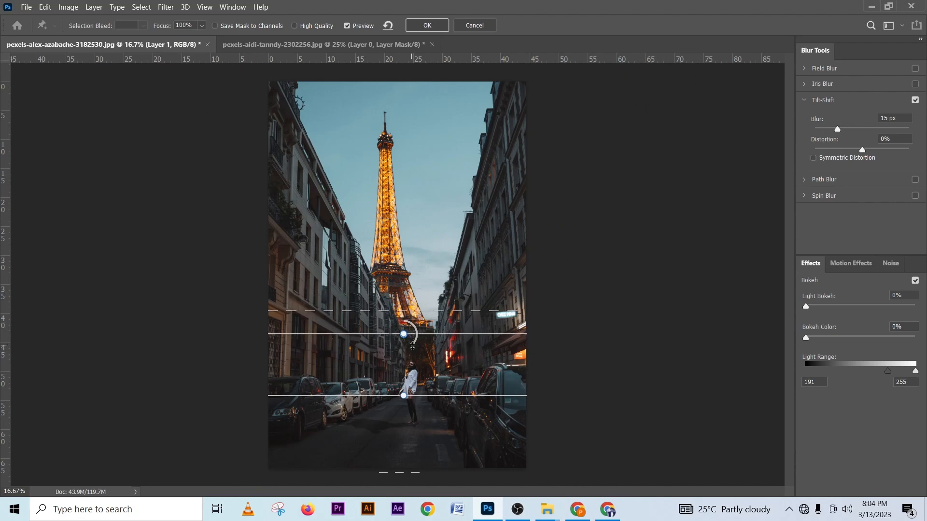
left_click_drag(406, 473, 418, 397)
key("Return")
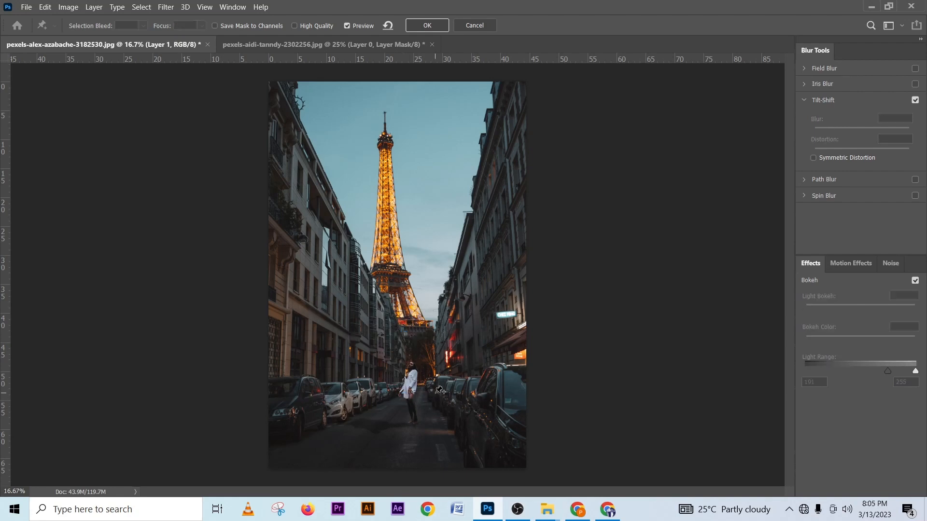
Add a new Tilt-Shift blur pin and move it down to the street's far end, just above the woman's head
left_click(823, 103)
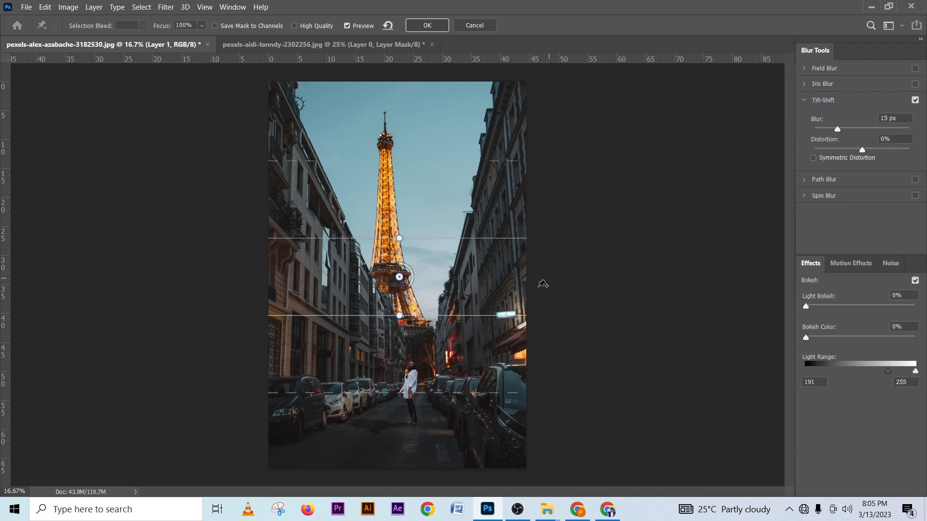
left_click_drag(399, 277, 405, 335)
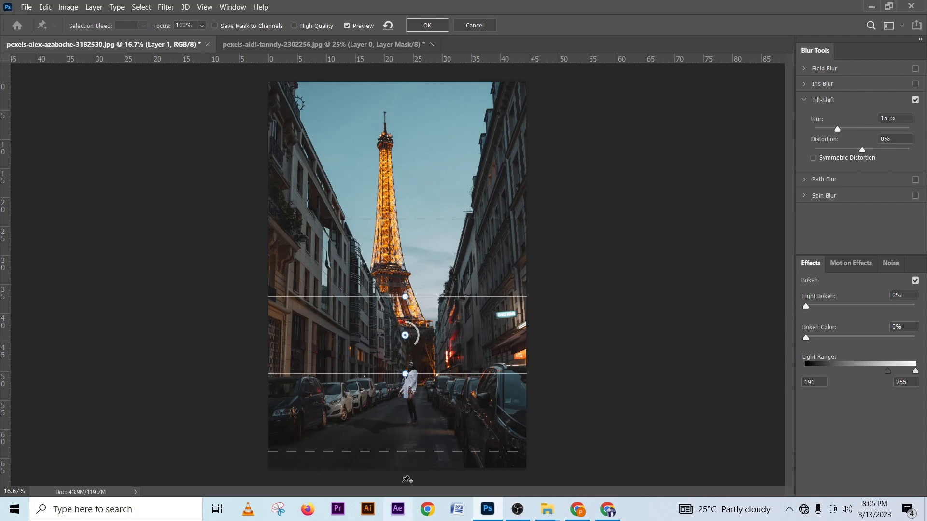
left_click_drag(406, 457, 419, 381)
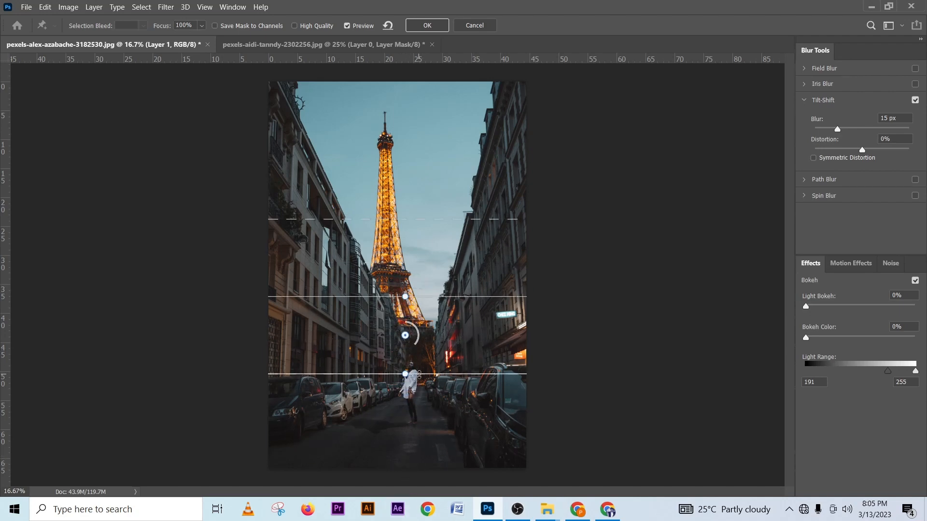
Narrow the tilt-shift focus band and pull its dashed transition lines in close around the blur pin above the woman
left_click_drag(425, 296, 425, 319)
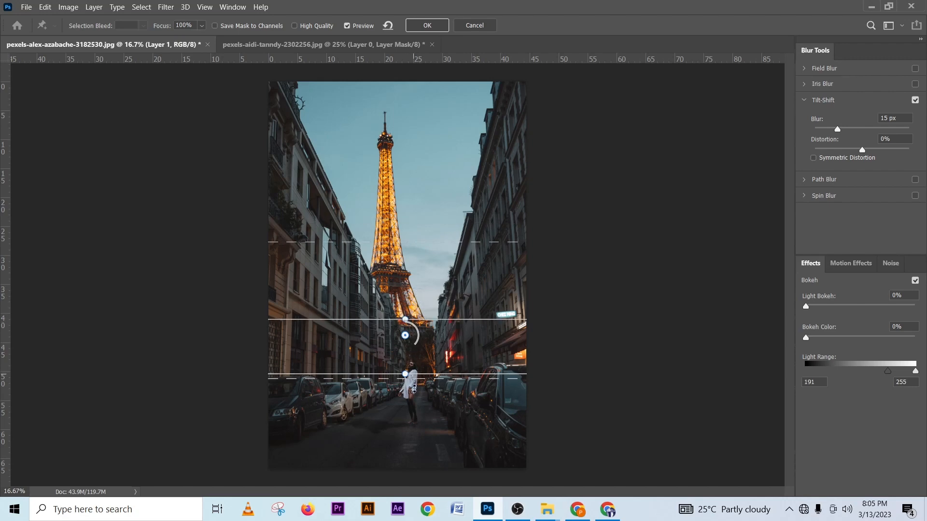
left_click_drag(414, 375, 415, 348)
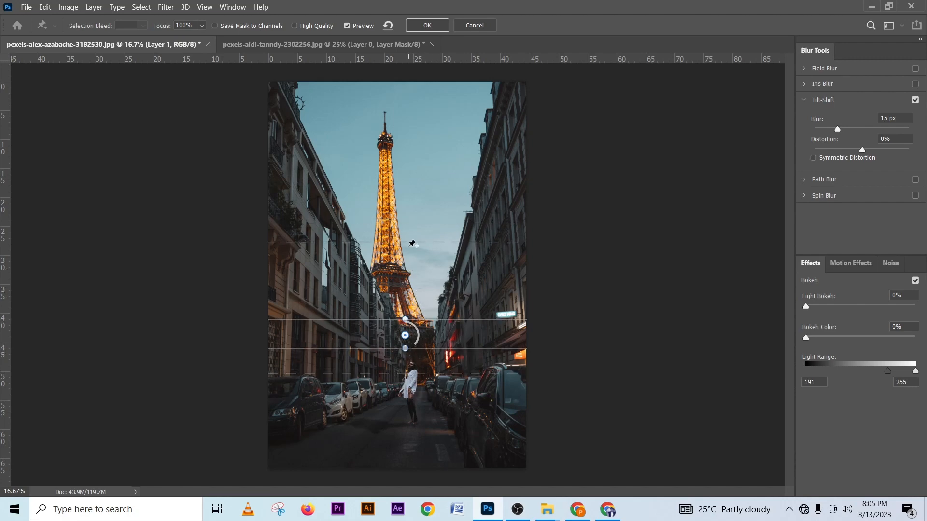
left_click_drag(408, 243, 409, 304)
left_click_drag(436, 373, 432, 343)
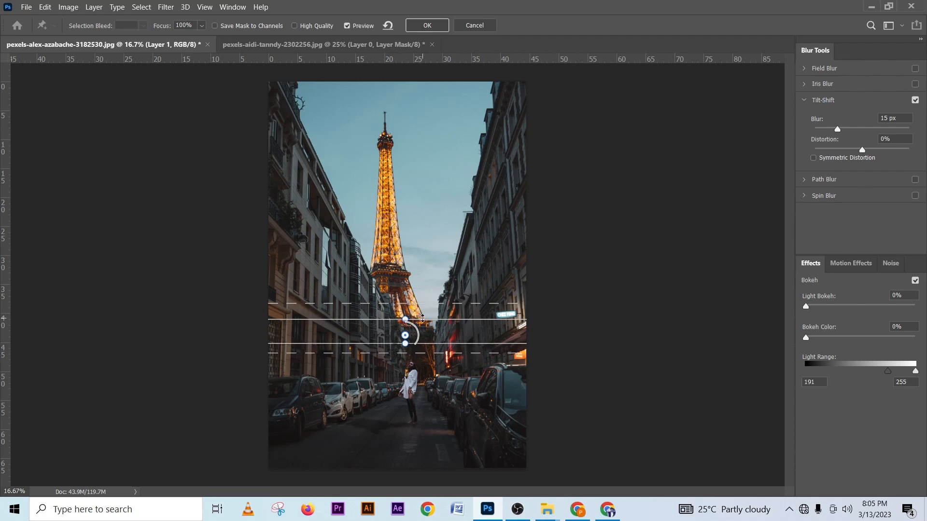
left_click_drag(423, 318, 423, 307)
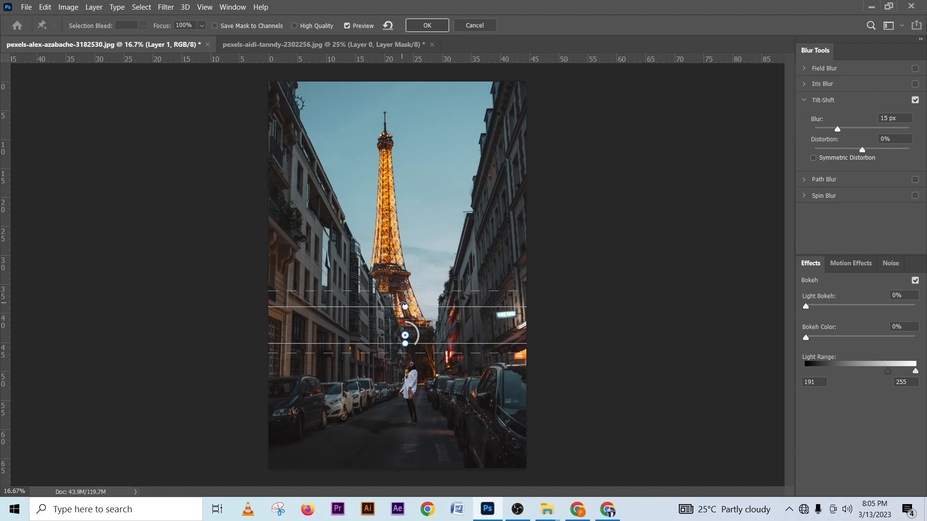
left_click_drag(404, 305, 406, 277)
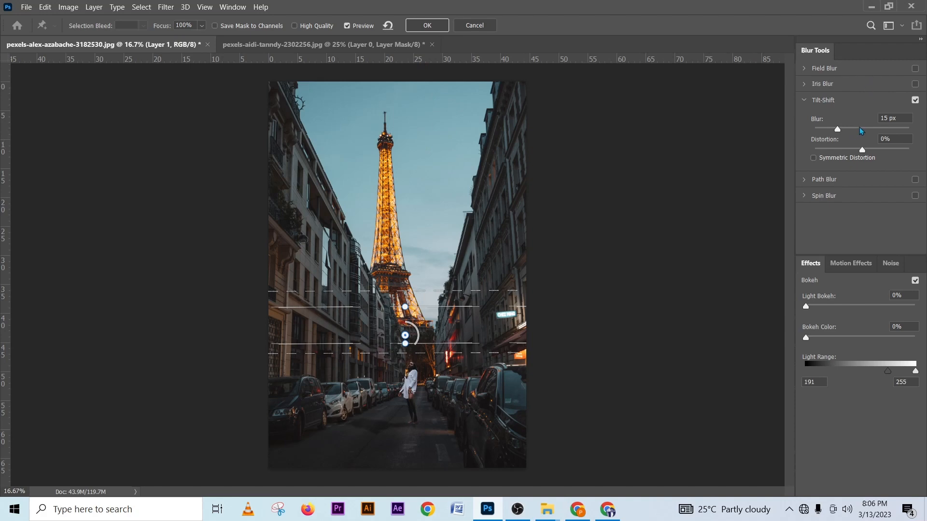
Try a tilt-shift blur of 482 px, reduce it to 0 px, and rotate the focus band to vertical
left_click_drag(859, 130, 910, 135)
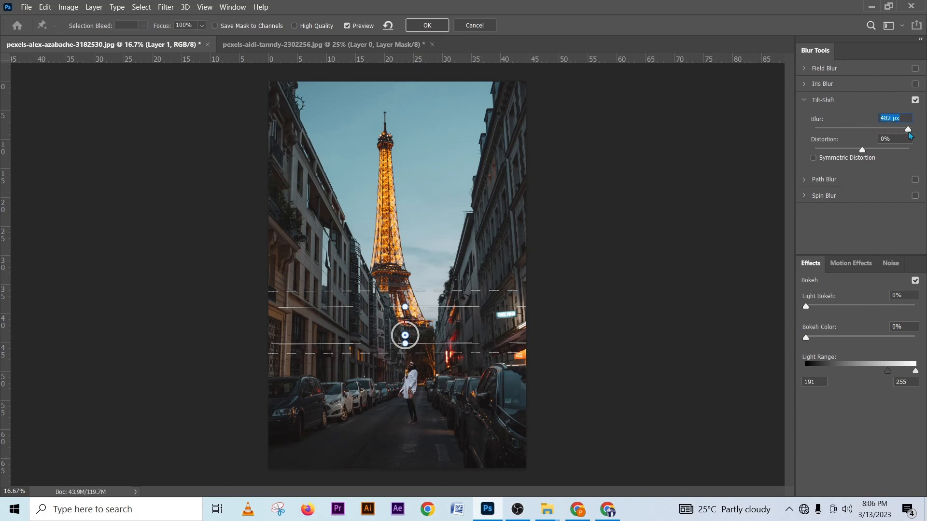
left_click_drag(908, 130, 813, 133)
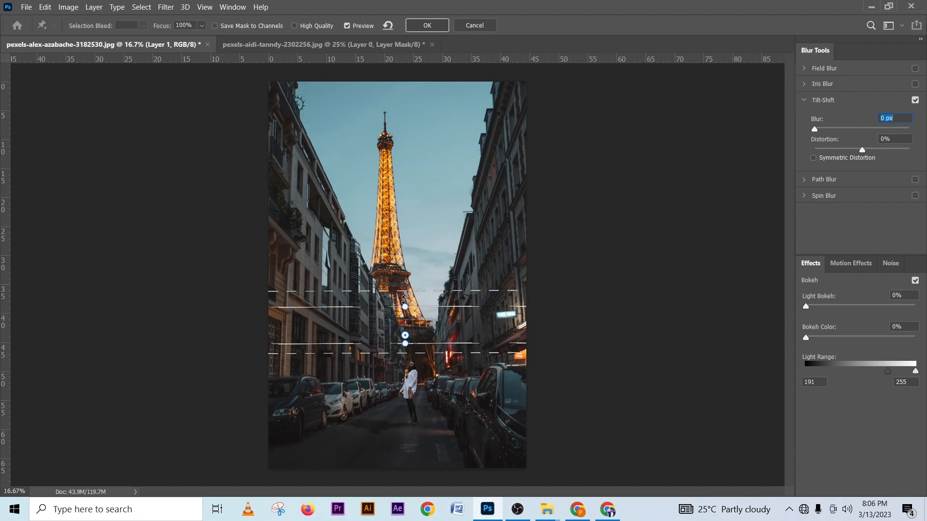
left_click(404, 302)
left_click_drag(404, 305, 404, 344)
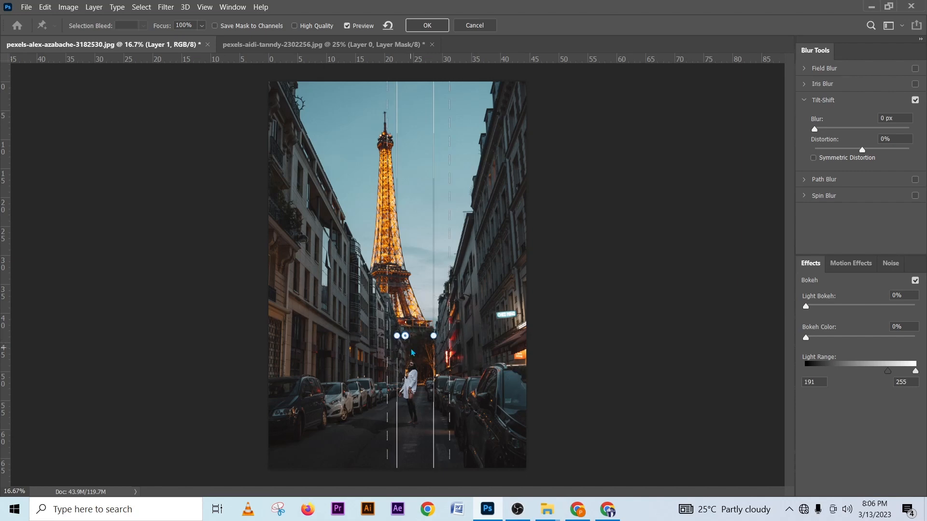
Move the tilt-shift blur pin straight down the street from above the woman's head to the road at her feet
key("Down")
key("Down")
key("Down")
key("Down")
key("Down")
key("Down")
key("Down")
key("Down")
key("Down")
key("Down")
key("Down")
key("Down")
key("Down")
key("Down")
key("Down")
key("Down")
key("Down")
key("Down")
key("Down")
key("Down")
key("Down")
key("Down")
key("Down")
key("Down")
key("Down")
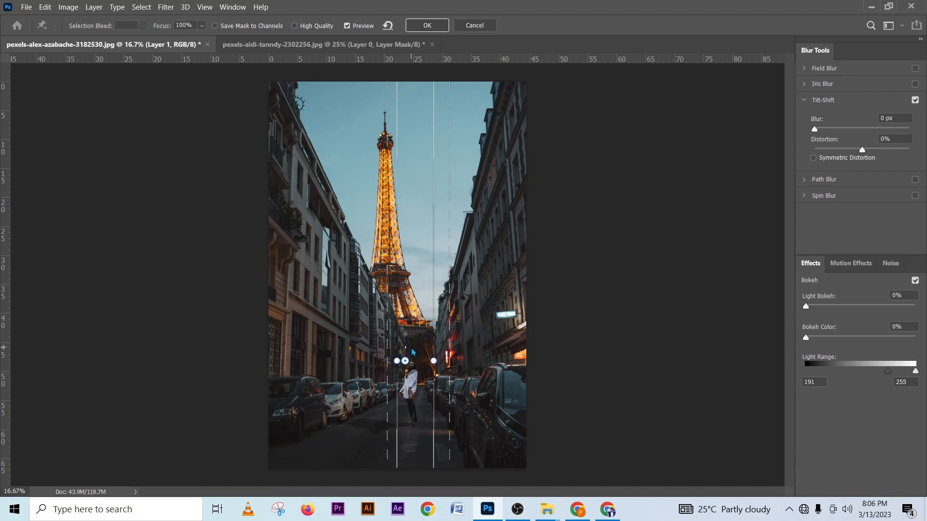
key("Down")
key("Down")
key("Down")
key("Down")
key("Down")
key("Down")
key("Down")
key("Down")
key("Down")
key("Down")
key("Down")
key("Down")
key("Down")
key("Down")
key("Down")
key("Down")
key("Down")
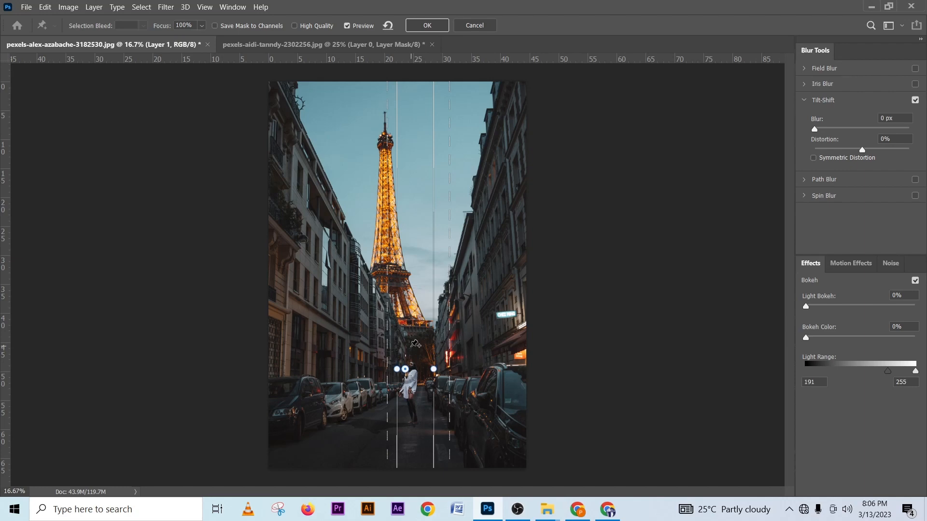
key("Down")
key("Down")
key("Down")
key("Down")
key("Down")
key("Down")
key("Down")
key("Down")
key("Down")
key("Down")
key("Down")
key("Down")
key("Down")
key("Down")
key("Down")
key("Down")
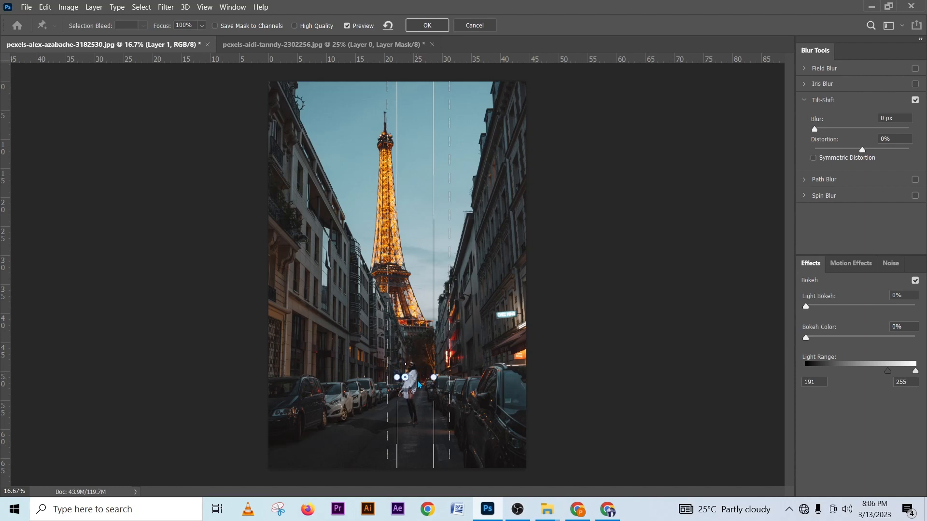
key("Down")
key("Down")
key("Down")
key("Down")
key("Down")
key("Down")
key("Down")
key("Down")
key("Down")
key("Down")
key("Down")
key("Down")
key("Down")
key("Down")
key("Down")
key("Down")
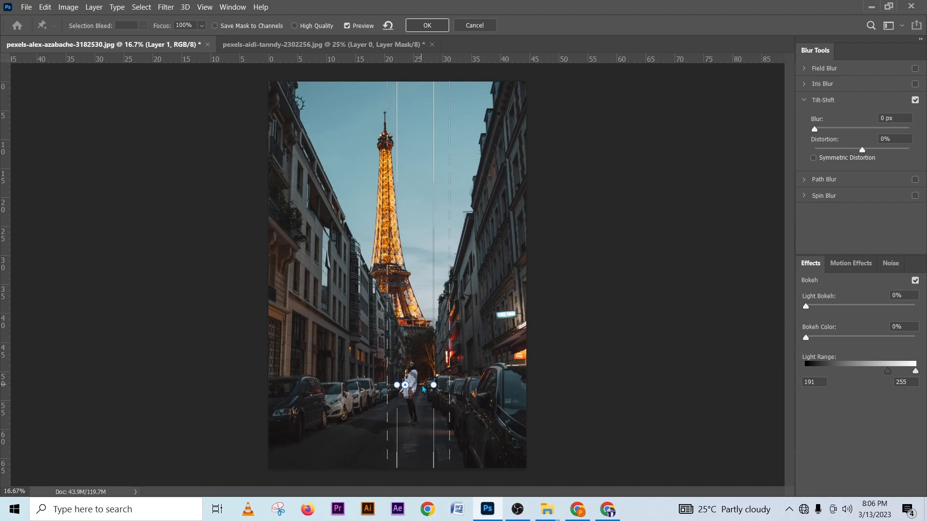
key("Down")
key("Down")
key("Down")
key("Down")
key("Down")
key("Down")
key("Down")
key("Down")
key("Down")
key("Down")
key("Down")
key("Down")
key("Down")
key("Down")
key("Down")
key("Down")
key("Down")
key("Down")
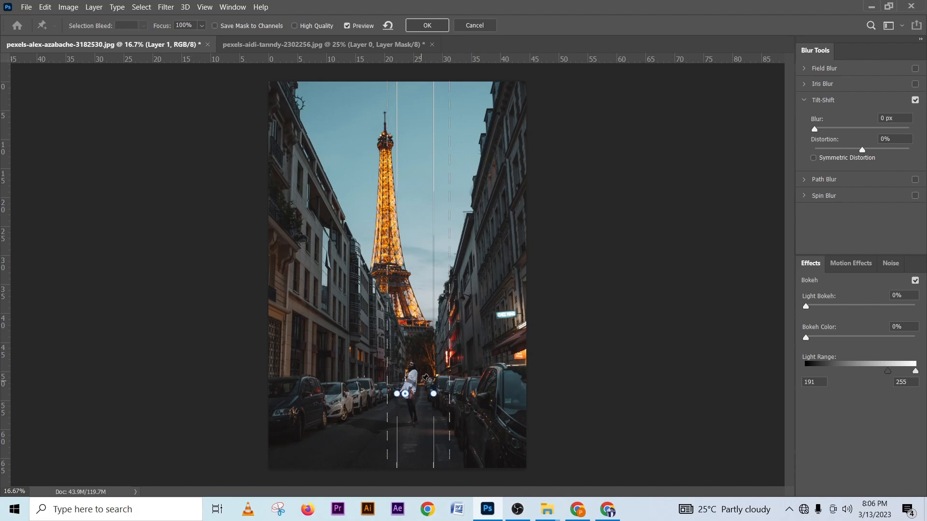
key("Down")
key("Down")
key("Down")
key("Down")
key("Down")
key("Down")
key("Down")
key("Down")
key("Down")
key("Down")
key("Down")
key("Down")
key("Down")
key("Down")
key("Down")
key("Down")
key("Down")
key("Down")
key("Down")
key("Down")
key("Down")
key("Down")
key("Down")
key("Down")
key("Down")
key("Down")
key("Down")
key("Down")
key("Down")
key("Down")
key("Down")
key("Down")
key("Down")
key("Down")
key("Down")
key("Down")
key("Down")
key("Down")
key("Down")
key("Down")
key("Down")
key("Down")
key("Down")
key("Down")
key("Down")
key("Down")
key("Down")
key("Down")
key("Down")
key("Down")
key("Down")
key("Down")
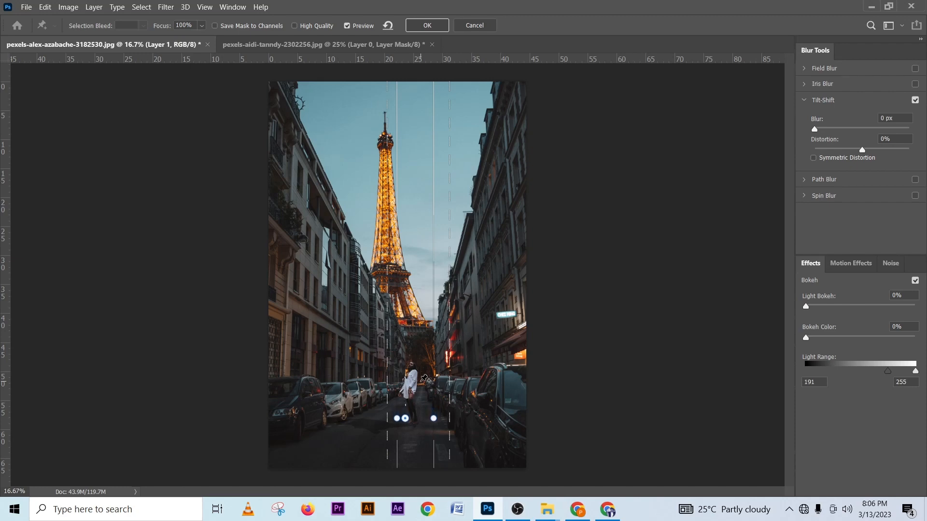
key("Down")
key("Down")
key("Down")
key("Down")
key("Down")
key("Down")
Widen the vertical tilt-shift focus band on the side toward the parked white cars and pull the opposite dashed transition line in to the band's edge
left_click_drag(397, 424, 377, 424)
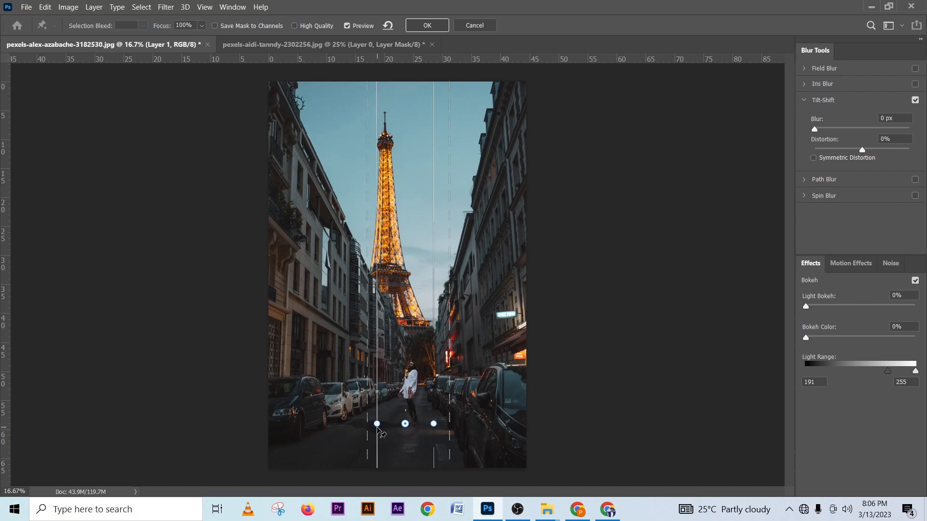
left_click_drag(449, 428, 434, 428)
left_click_drag(379, 411, 383, 410)
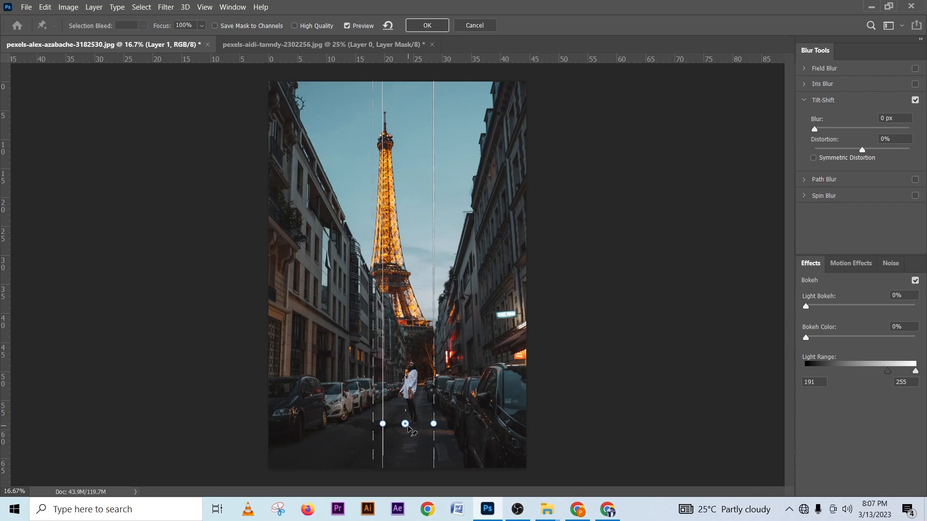
Nudge the tilt-shift blur pin sideways to sit under the woman's feet, and narrow the focus band on the white-car side
key("Right")
key("Right")
key("Right")
key("Right")
key("Right")
key("Right")
key("Right")
key("Right")
key("Right")
key("Right")
key("Right")
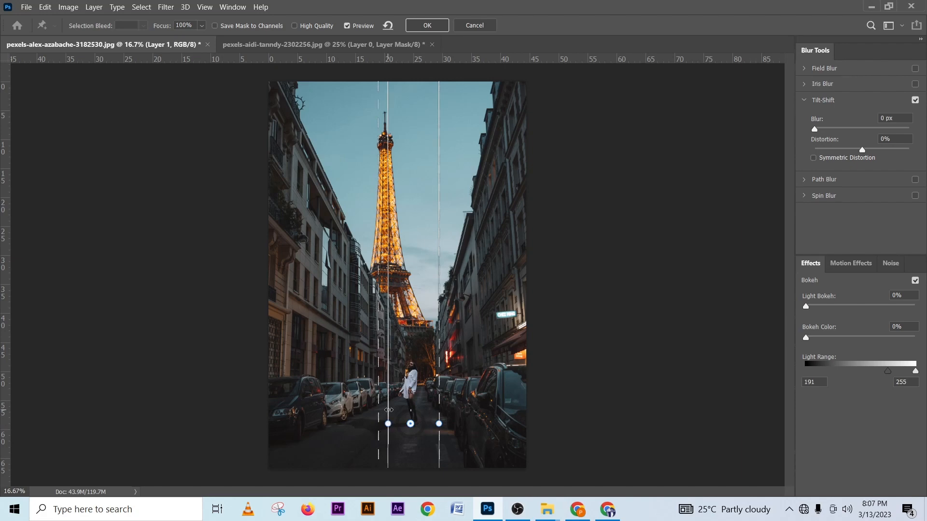
left_click_drag(388, 410, 373, 404)
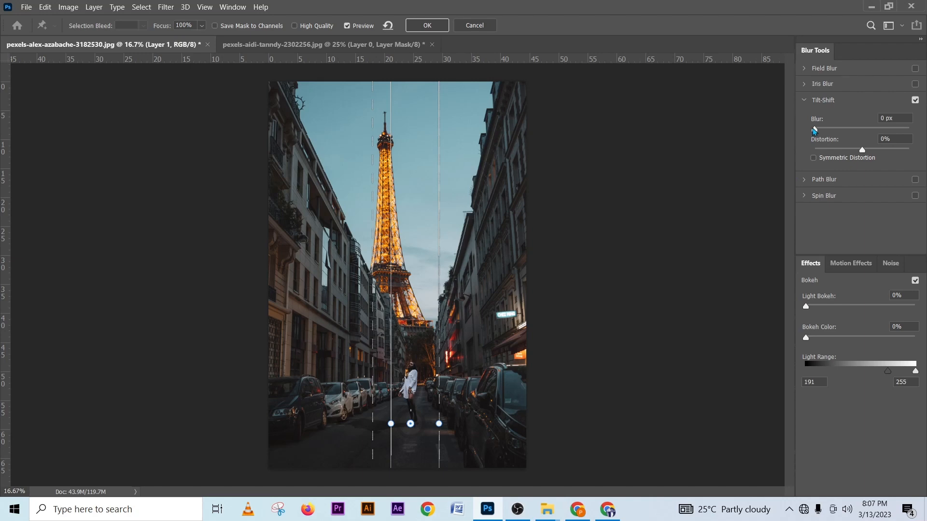
Raise the tilt-shift blur to 116 px, fine-tune the band edge beside the woman, and apply the blur
left_click_drag(814, 129, 838, 130)
left_click_drag(849, 131, 860, 130)
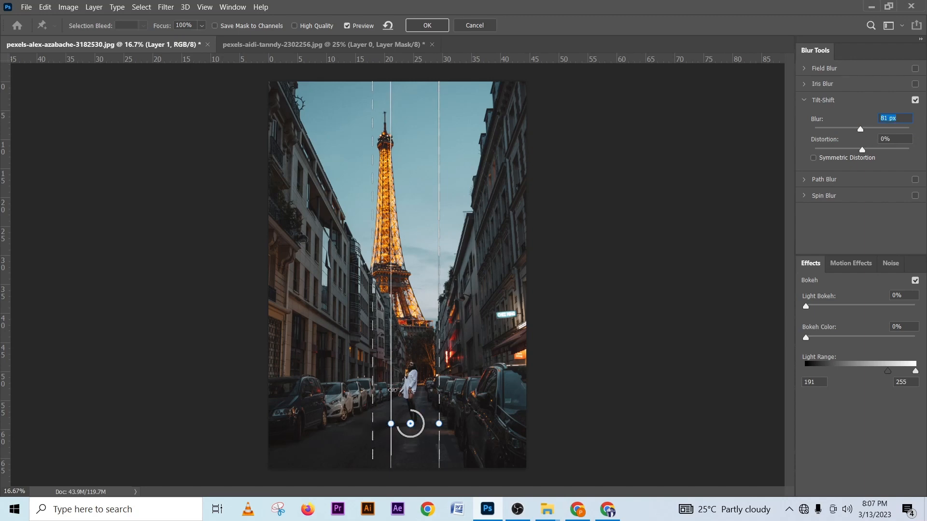
mouse_move(391, 390)
left_mouse_down()
mouse_move(374, 390)
mouse_move(392, 392)
left_mouse_up()
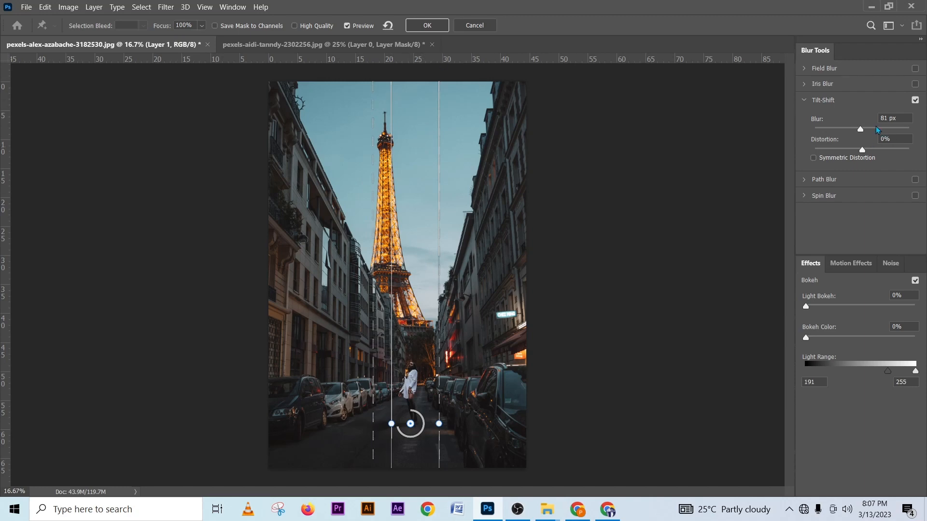
left_click(877, 129)
left_click_drag(870, 129, 868, 128)
left_click(815, 123)
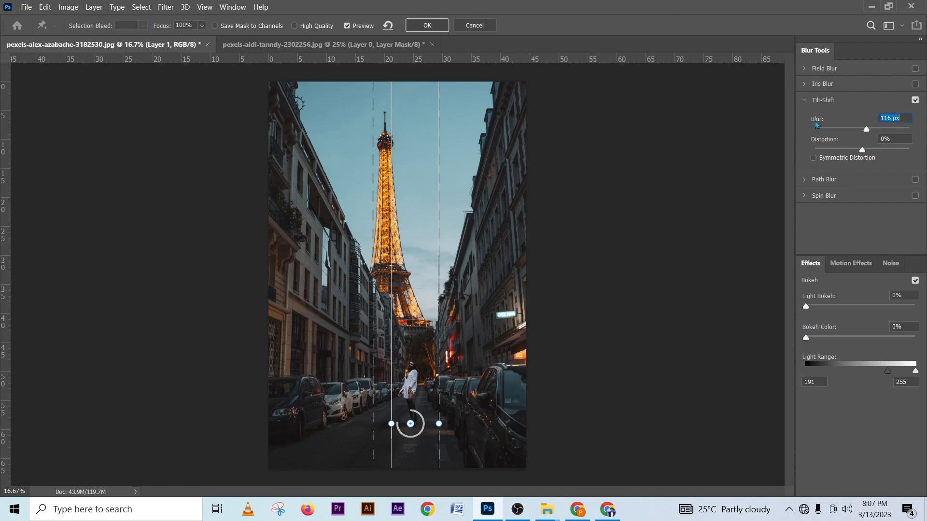
left_click(415, 26)
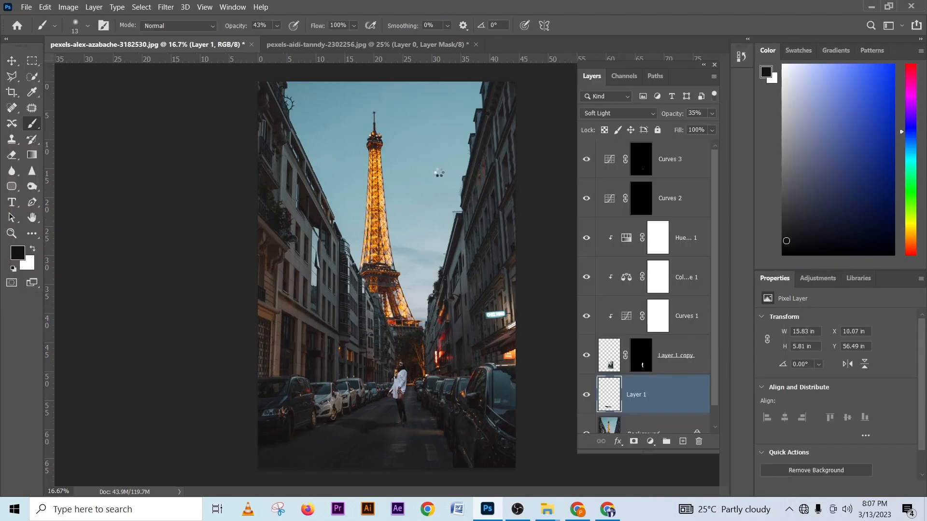
Check the blurred shadow at the woman's feet up close and set the shadow layer's opacity to 34%
scroll(425, 356, "up", 10)
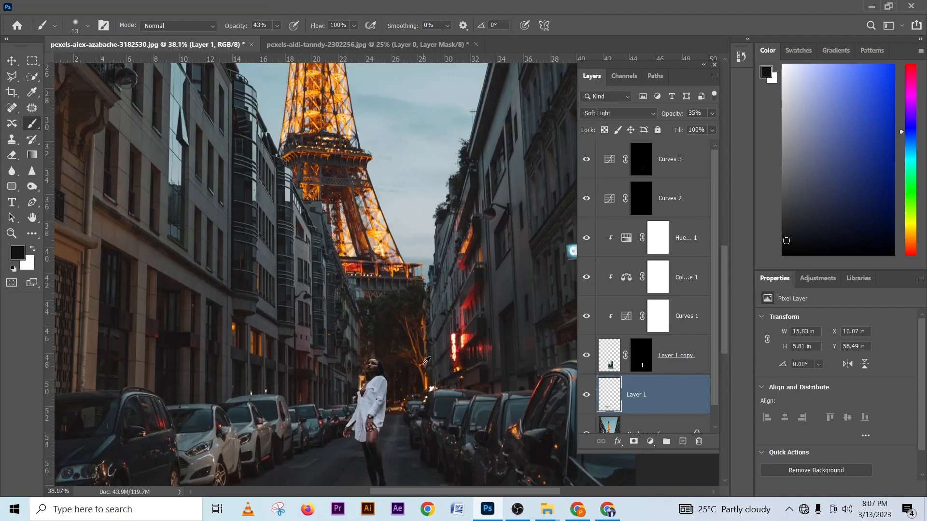
left_click_drag(397, 374, 470, 248)
left_click_drag(428, 338, 454, 291)
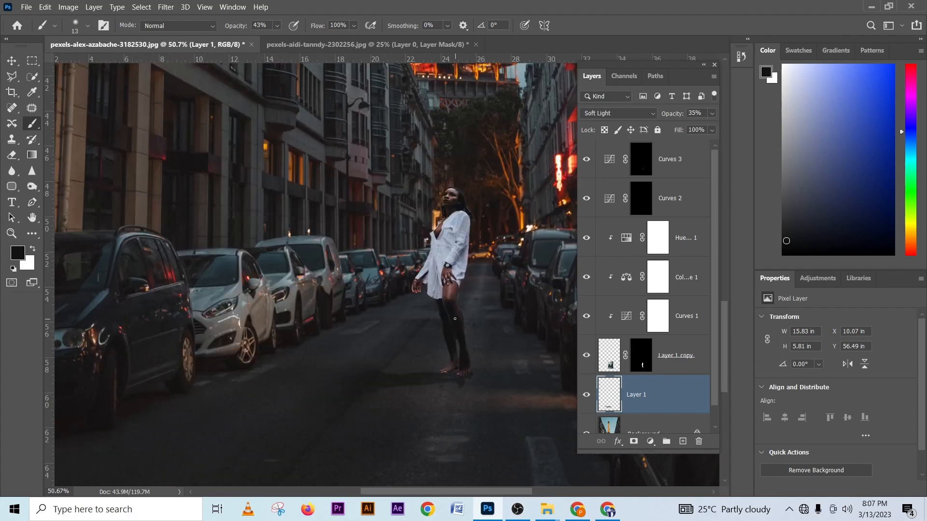
scroll(467, 329, "up", 3)
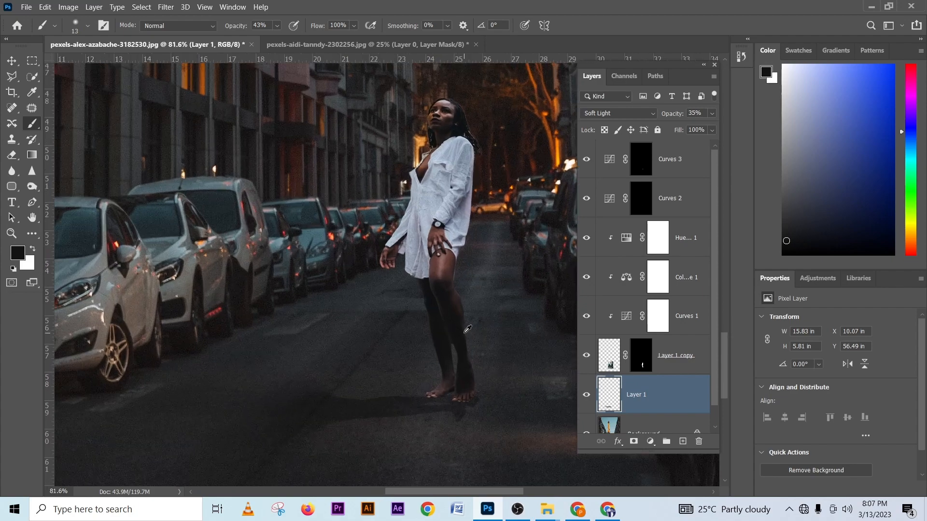
scroll(468, 328, "up", 6)
scroll(437, 348, "down", 2)
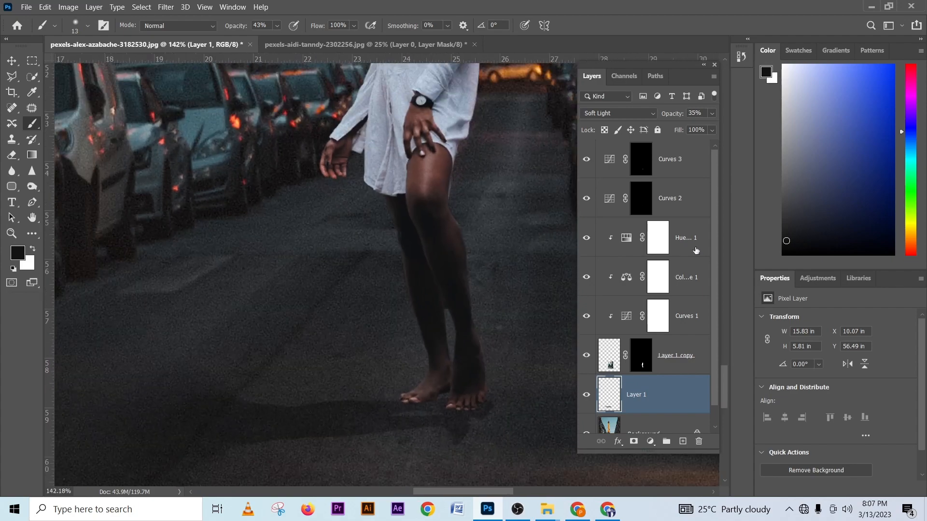
left_click(711, 114)
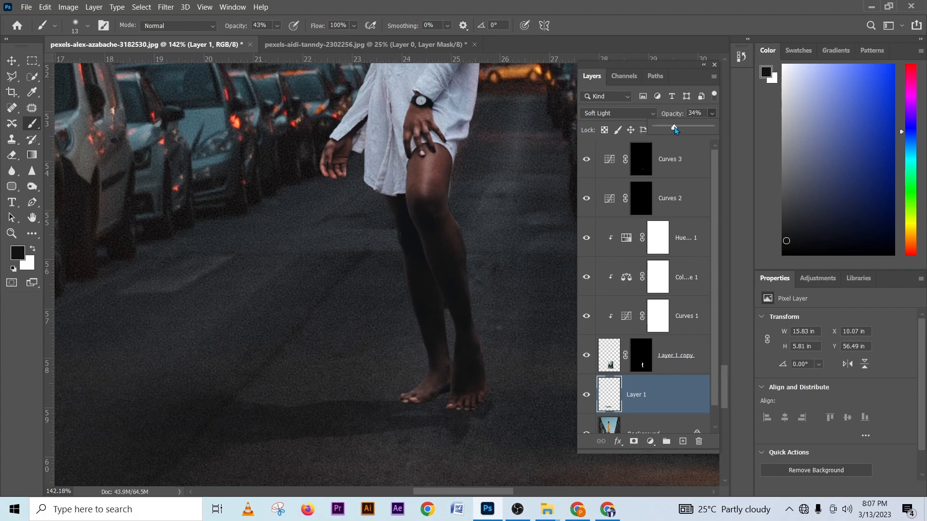
Try Gaussian Blur radii of 4.1 and 0.1 px on the shadow layer, and apply a slight blur between those values
left_click(174, 8)
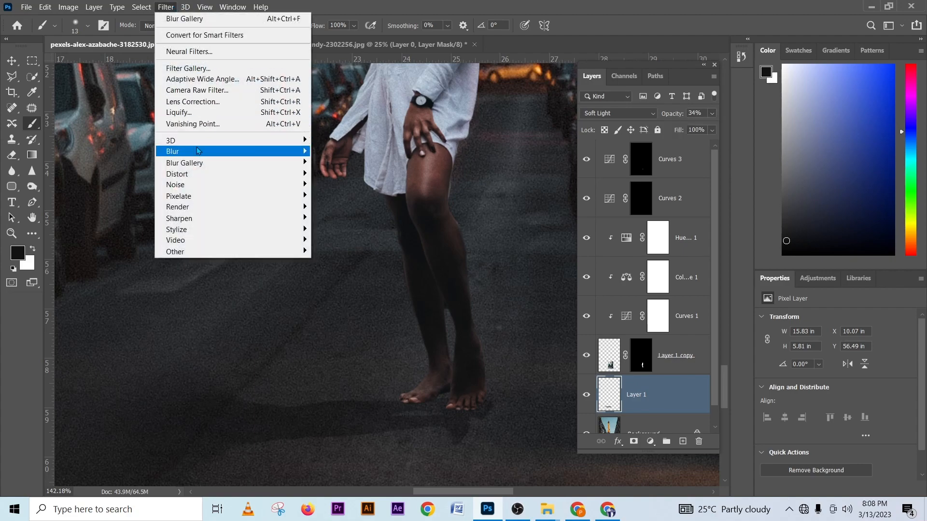
mouse_move(231, 151)
left_click(326, 195)
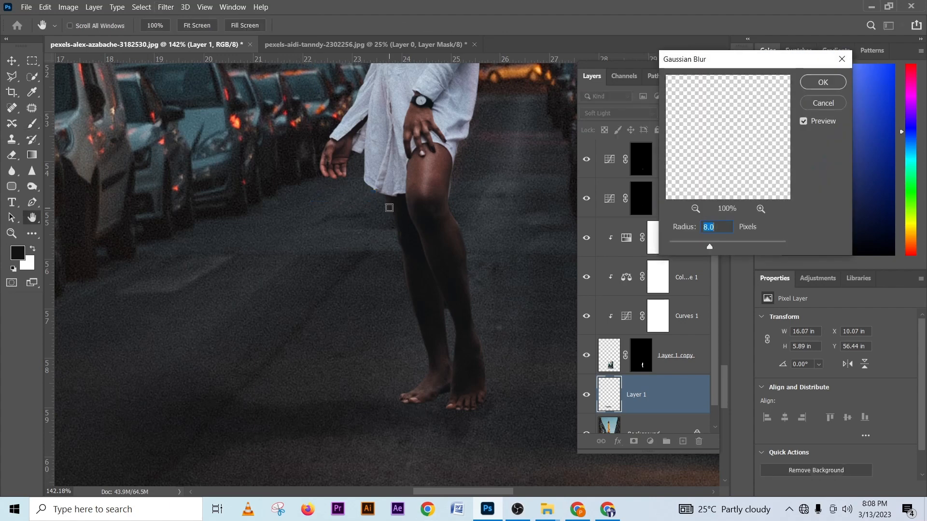
left_click_drag(701, 244, 695, 243)
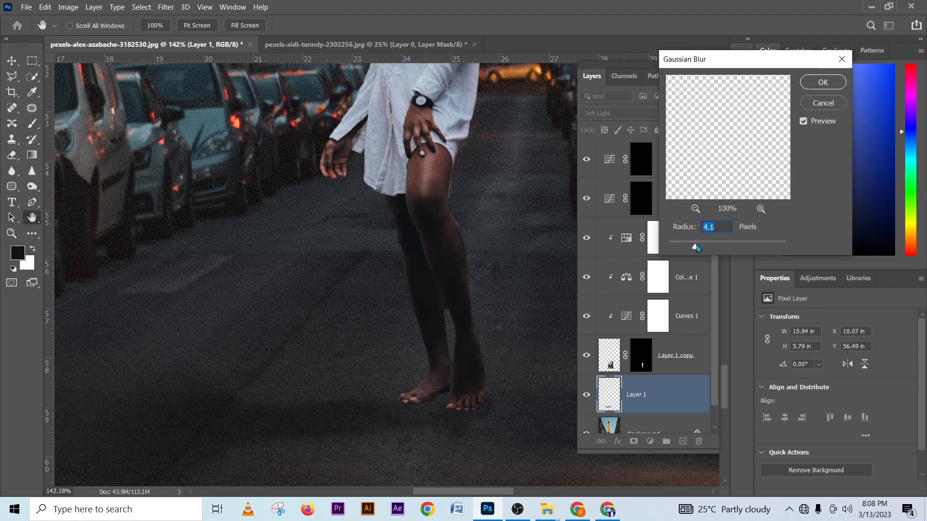
left_click_drag(700, 245, 627, 251)
scroll(453, 399, "right", 5)
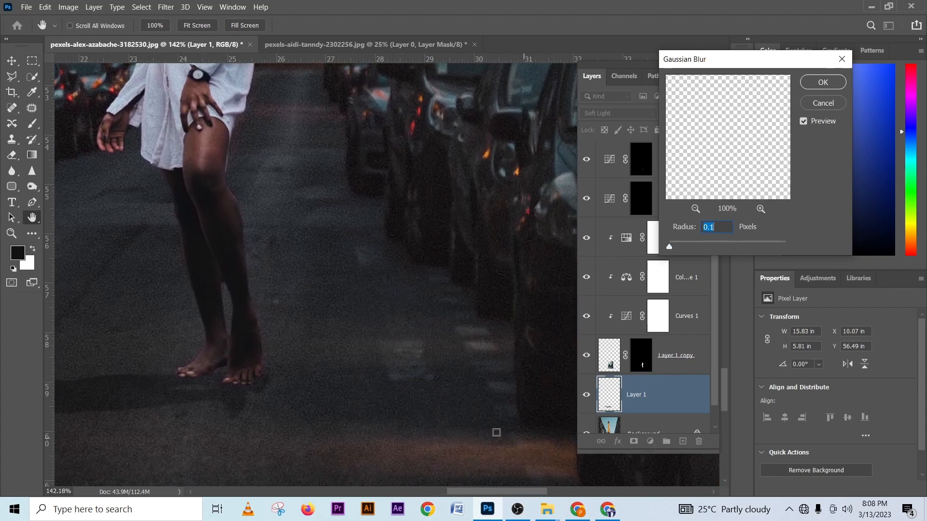
left_click_drag(338, 335, 437, 331)
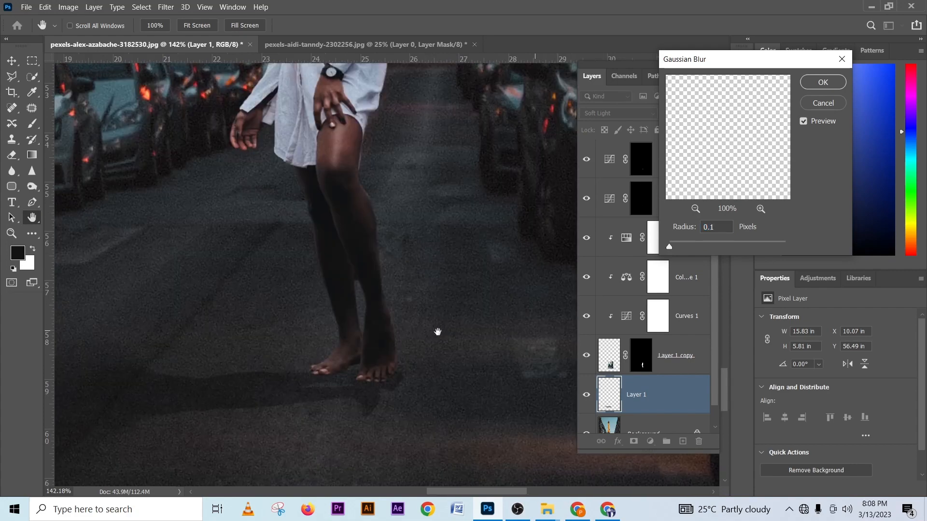
left_click_drag(687, 248, 690, 245)
left_click_drag(693, 245, 686, 248)
left_click(824, 82)
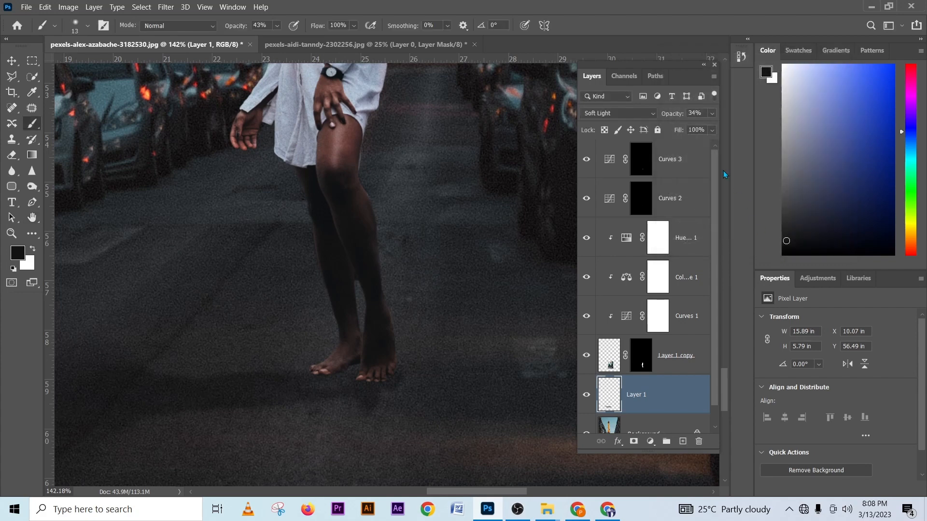
Set the shadow layer's opacity to 25% and compare the street with the shadow layer hidden and shown
left_click(712, 114)
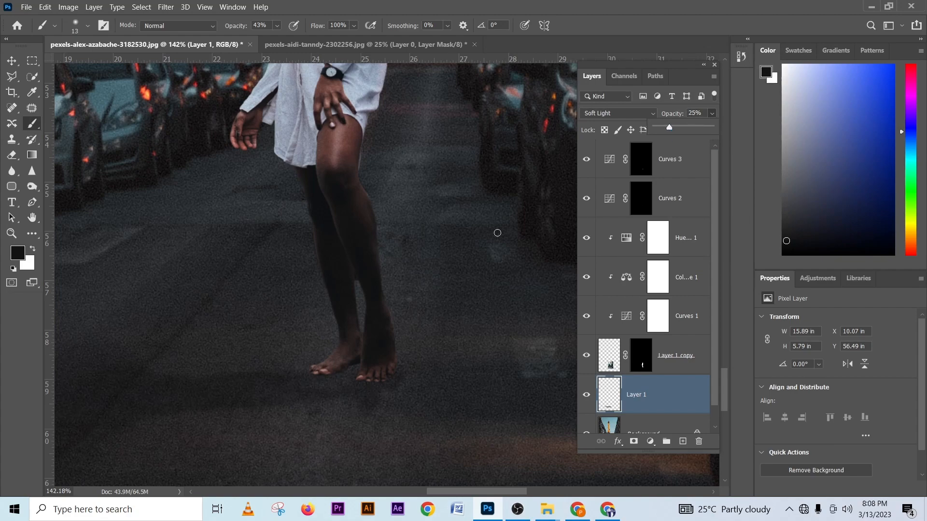
scroll(386, 247, "down", 10)
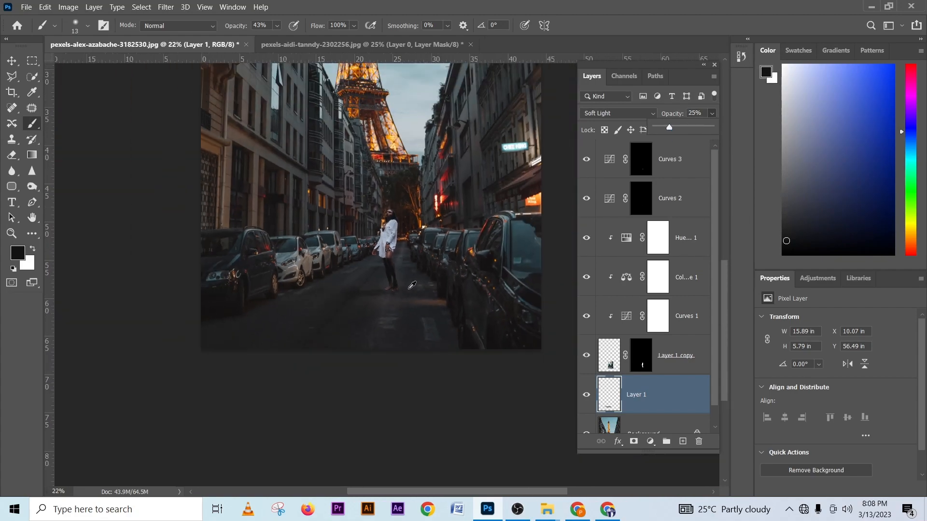
scroll(411, 285, "up", 3)
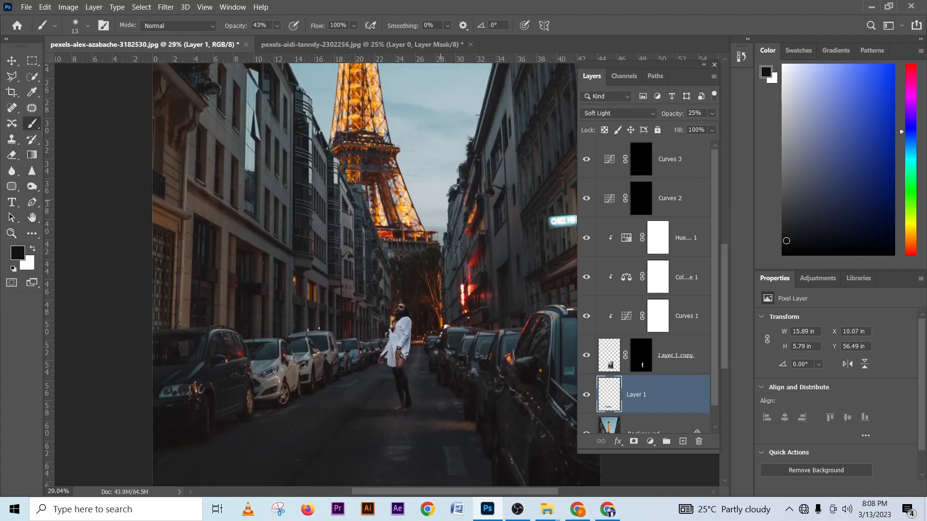
left_click(588, 397)
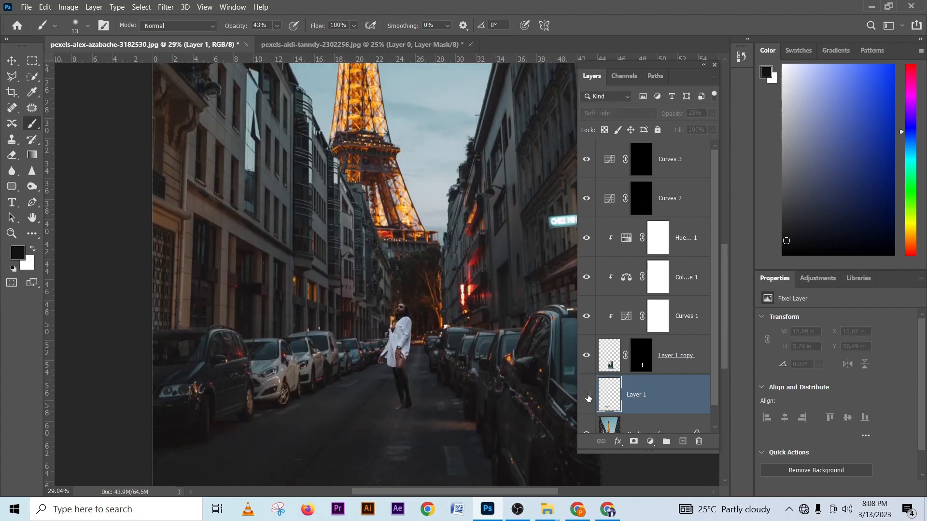
left_click(588, 398)
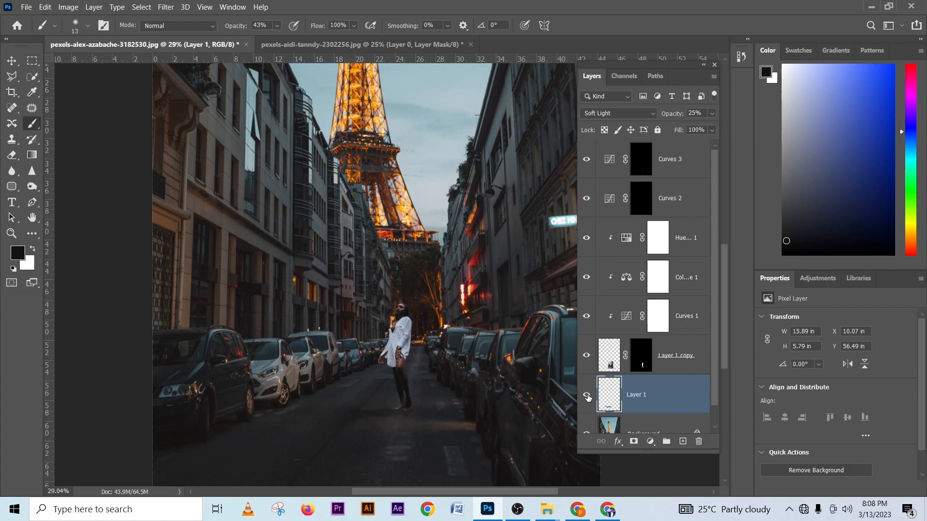
left_click(588, 398)
left_click(588, 398)
Select the woman's layer mask and prepare a soft black 4 px brush at 100% opacity for her hair edges
scroll(425, 296, "up", 10)
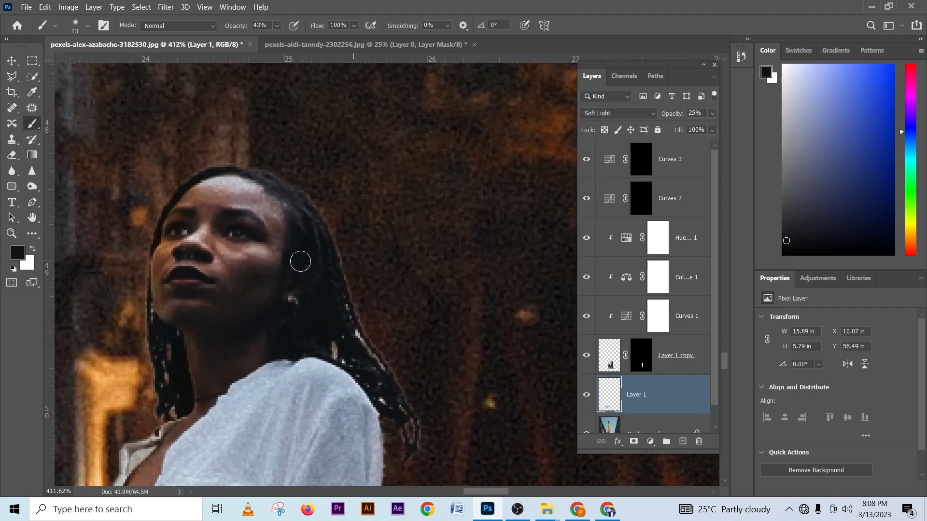
scroll(347, 310, "up", 1)
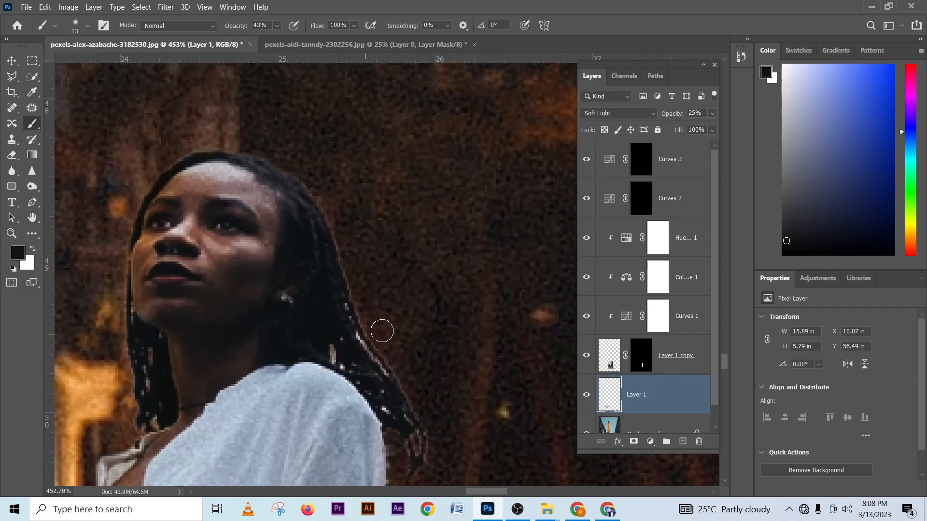
left_click(585, 357)
left_click(644, 365)
scroll(361, 338, "up", 8)
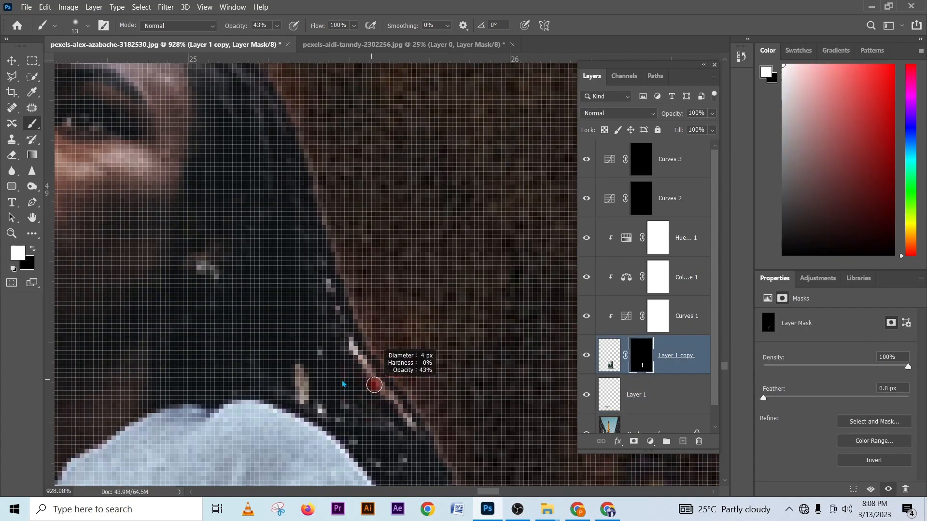
scroll(374, 385, "down", 2)
key("x")
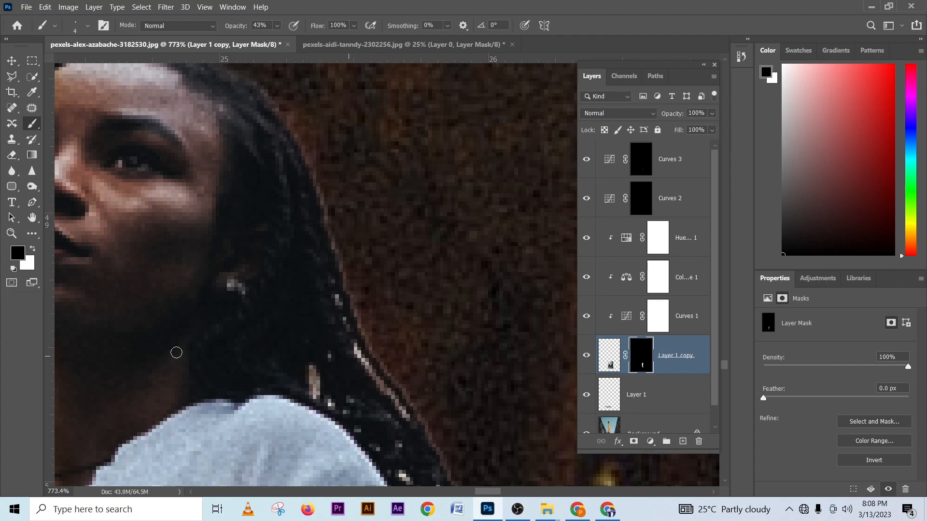
left_click(277, 26)
left_click_drag(285, 40, 316, 40)
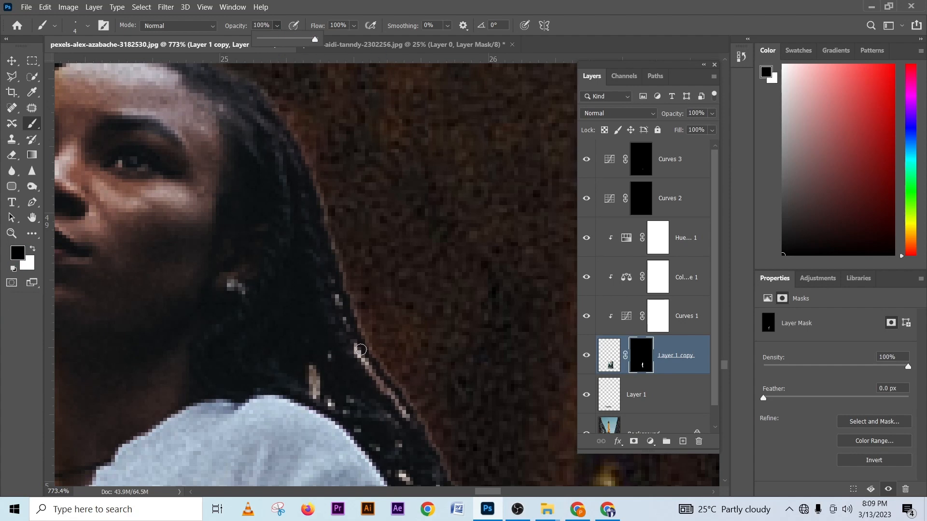
Mask out the bright fringe along the outer edge of the braids and the light patches between them above her shoulder
left_click_drag(355, 348, 408, 417)
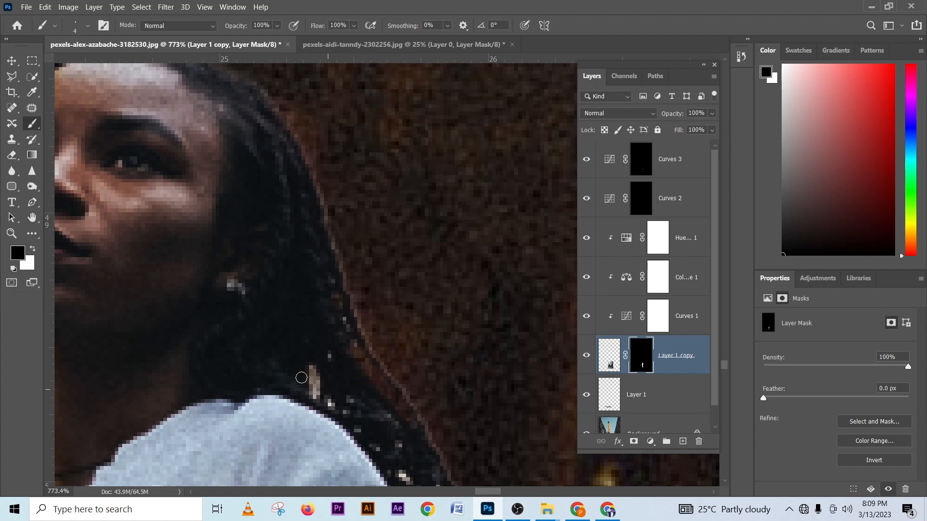
left_click_drag(314, 370, 314, 390)
scroll(302, 305, "down", 3)
scroll(302, 305, "right", 2)
left_click_drag(274, 317, 281, 322)
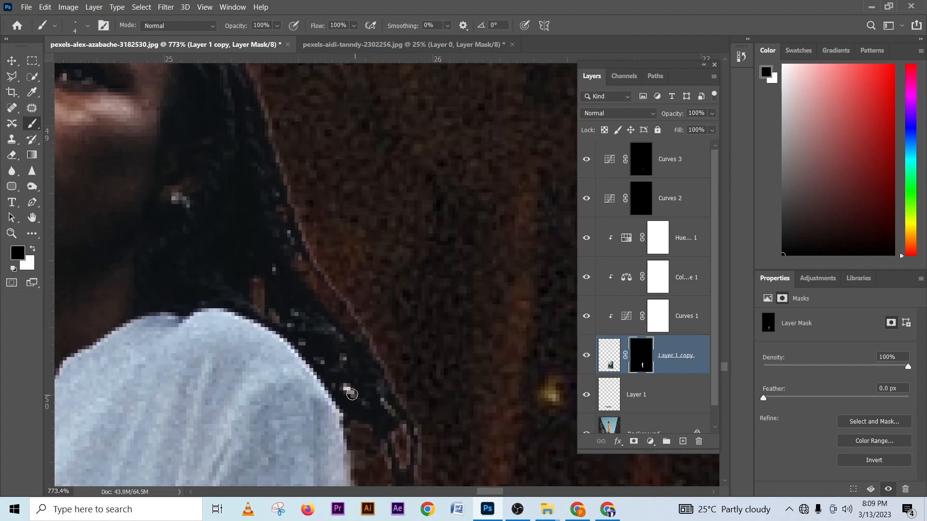
mouse_move(352, 395)
left_mouse_down()
mouse_move(347, 390)
mouse_move(355, 395)
left_mouse_up()
Inspect the rest of the hair outline, mask out the leftover fringe at the braid tips, and check the whole composite
left_click_drag(140, 77, 275, 250)
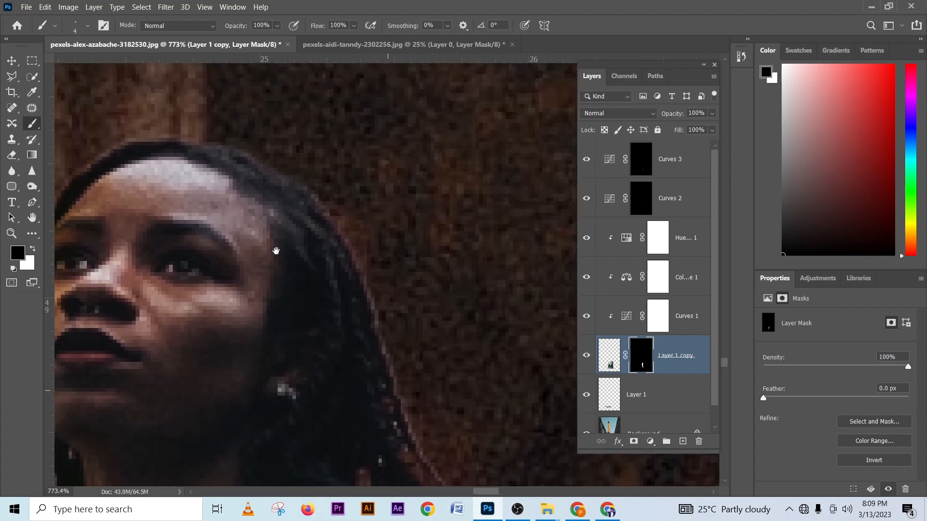
left_click_drag(109, 401, 285, 227)
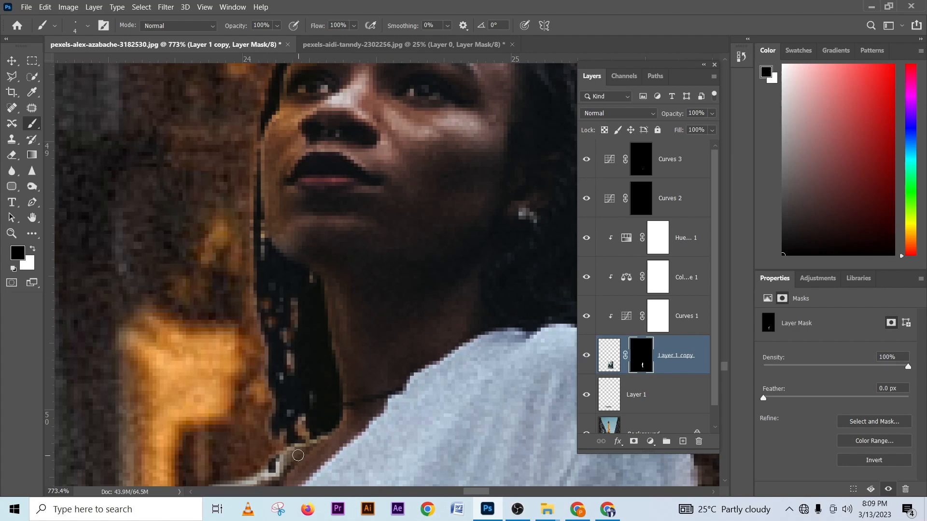
mouse_move(354, 363)
left_mouse_down()
mouse_move(320, 362)
mouse_move(304, 273)
left_mouse_up()
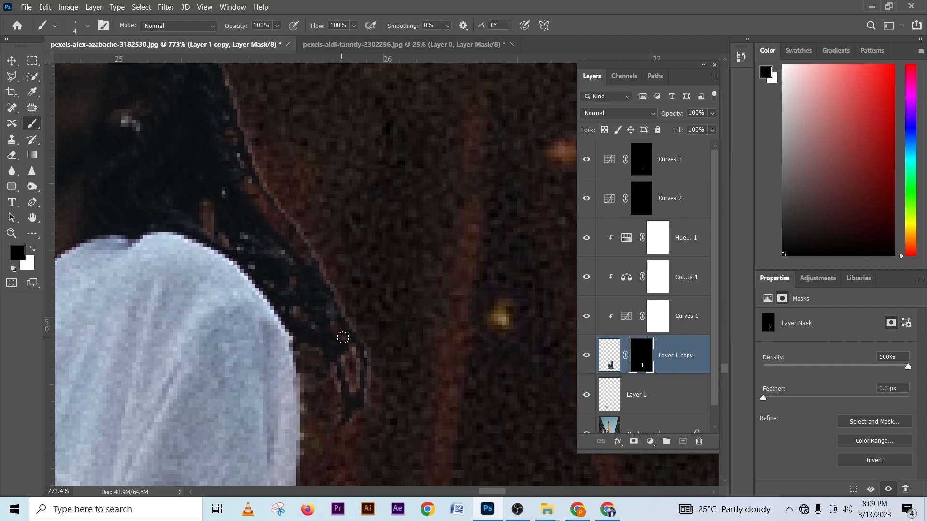
mouse_move(352, 389)
left_mouse_down()
mouse_move(344, 371)
mouse_move(325, 368)
mouse_move(352, 394)
mouse_move(372, 366)
left_mouse_up()
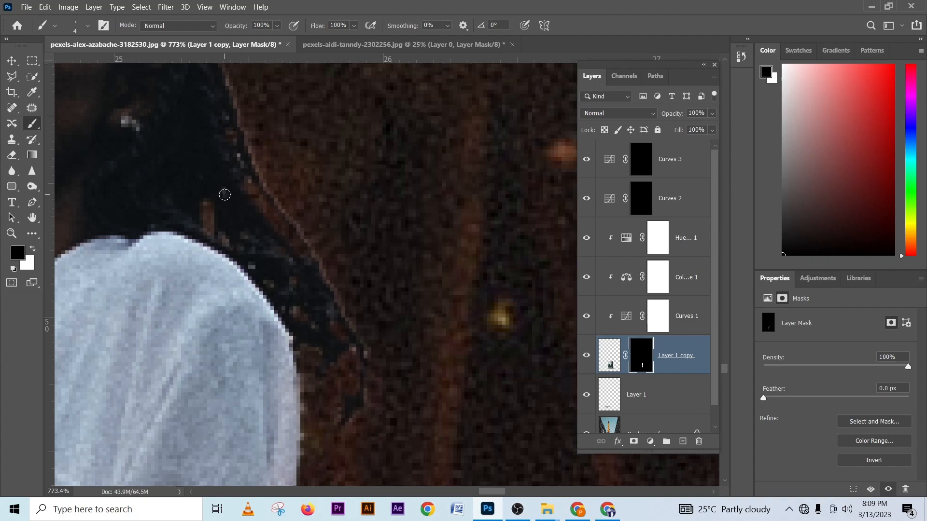
scroll(300, 288, "down", 4)
scroll(314, 285, "down", 6)
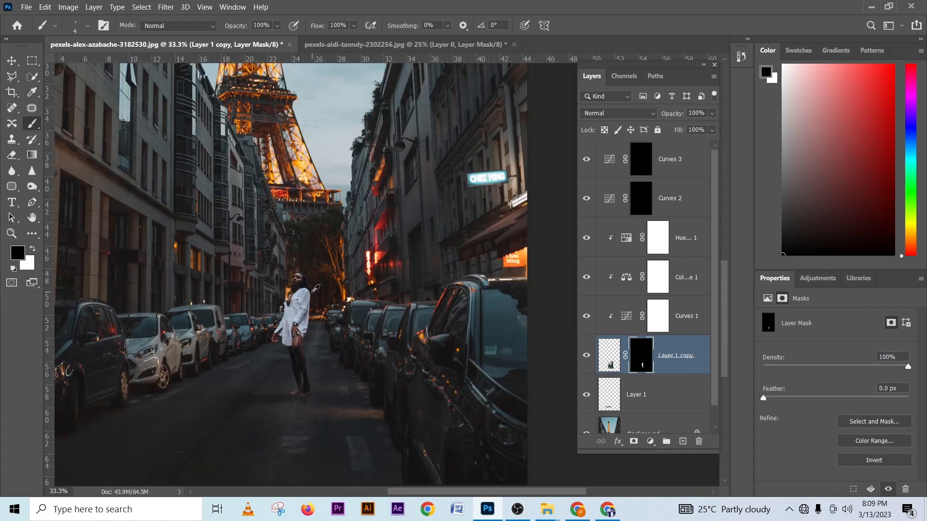
scroll(286, 297, "down", 1)
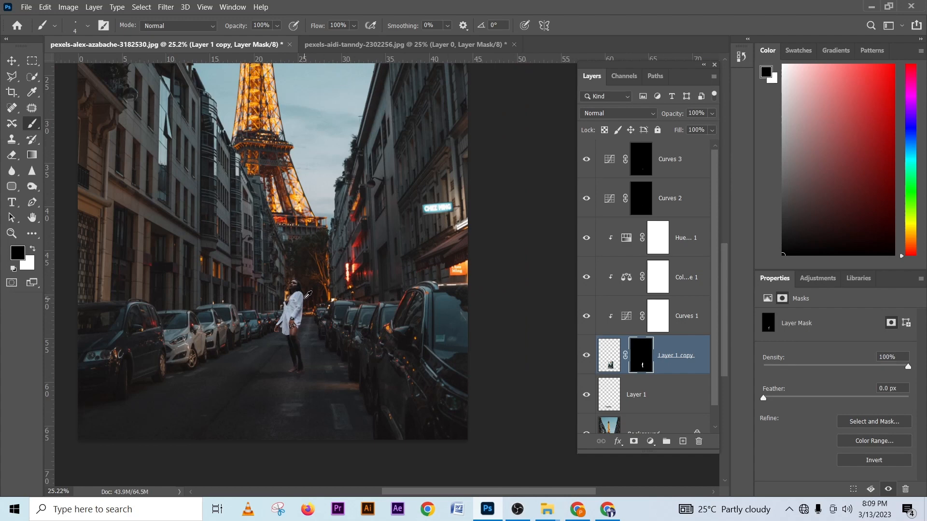
Add a Color Lookup adjustment layer above Curves 3 and load the 2Strip.look 3D LUT
scroll(308, 294, "down", 2)
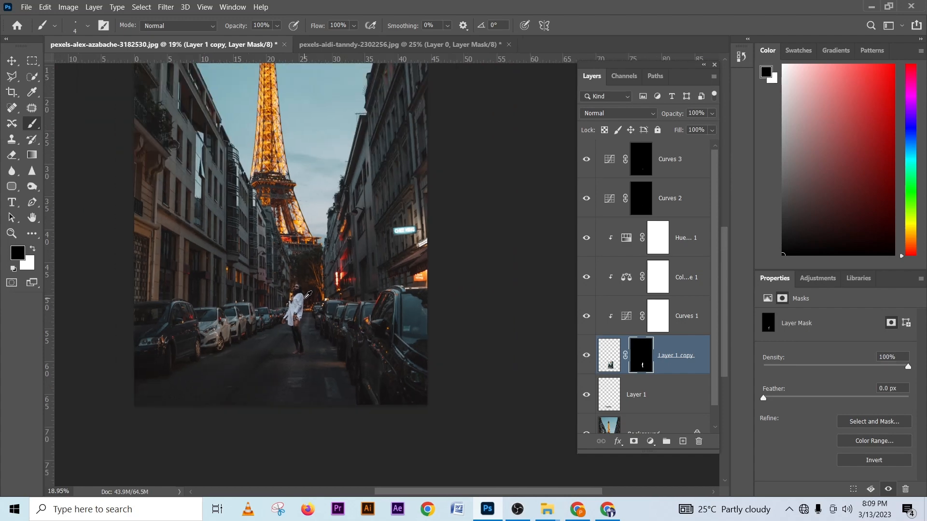
scroll(308, 294, "down", 1)
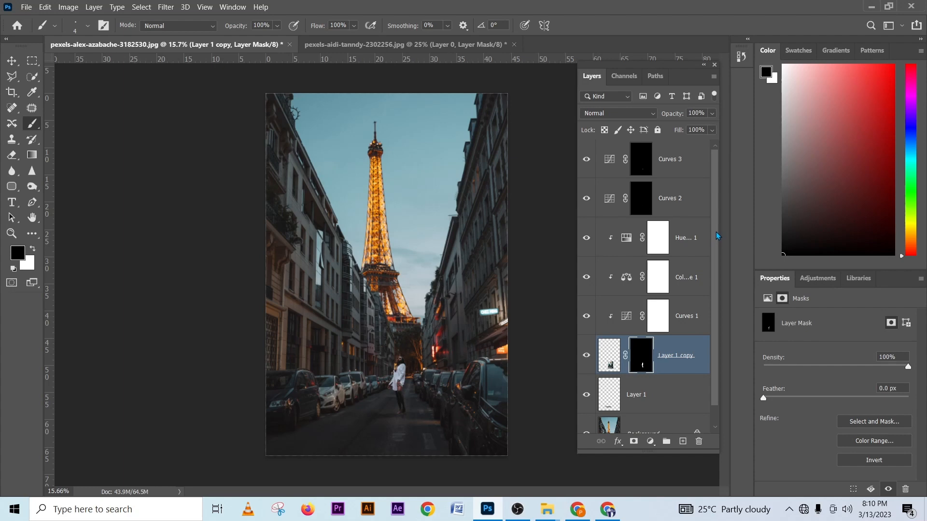
left_click(697, 164)
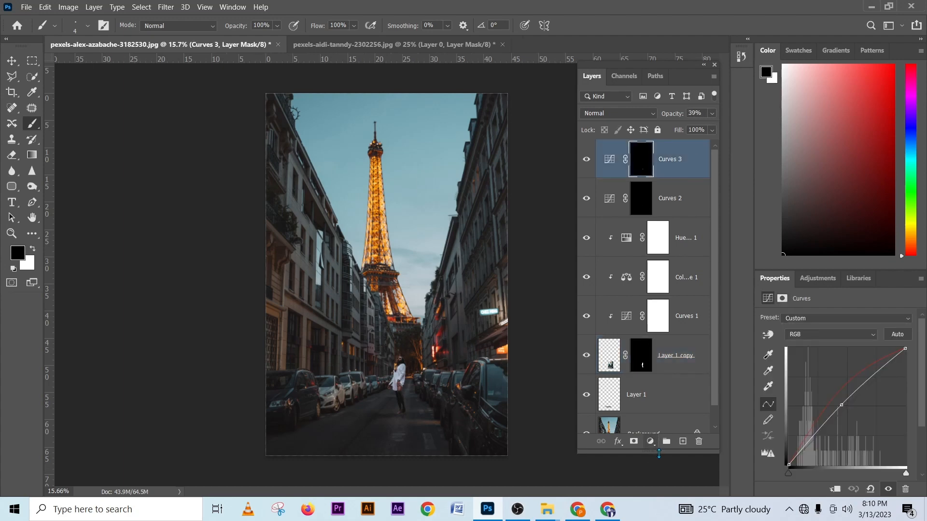
left_click(652, 443)
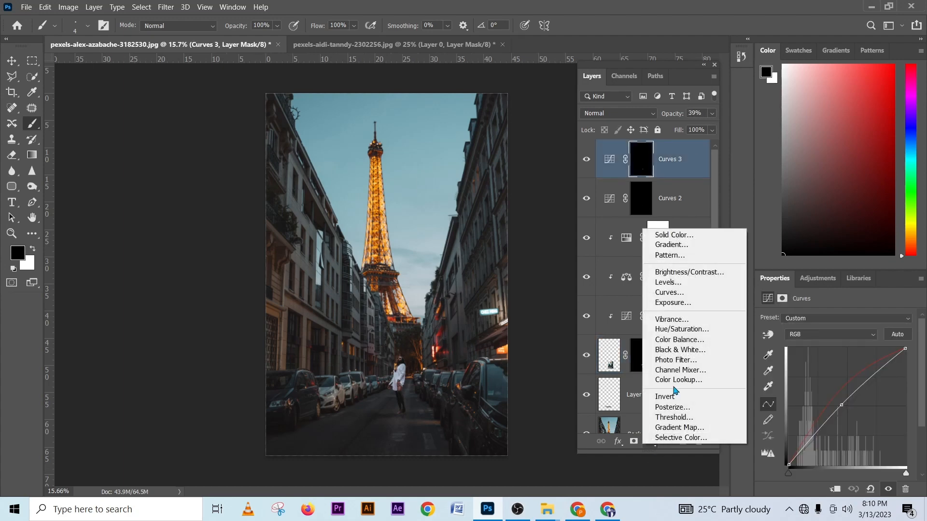
left_click(680, 380)
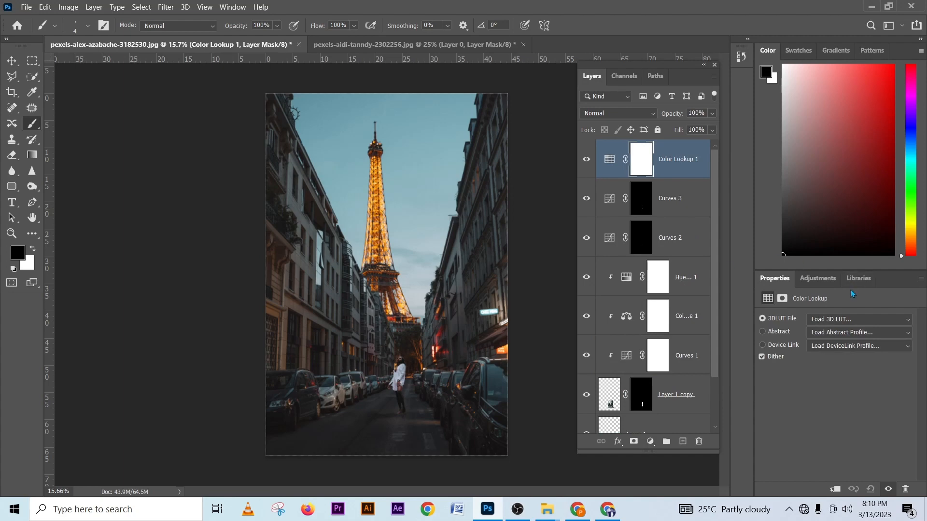
left_click(858, 321)
left_click(816, 39)
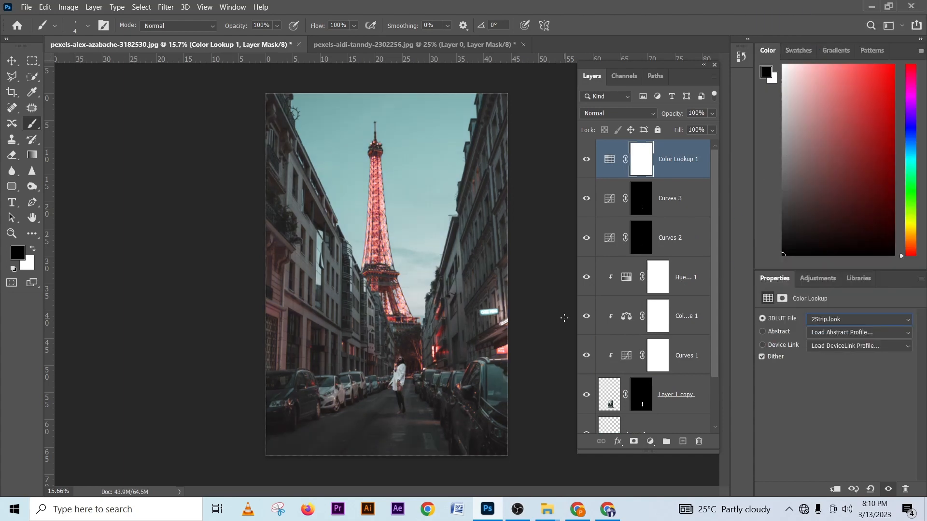
Preview the 3D LUT presets one after another on the Color Lookup layer and settle on filmstock_50.3dl
key("Down")
key("Up")
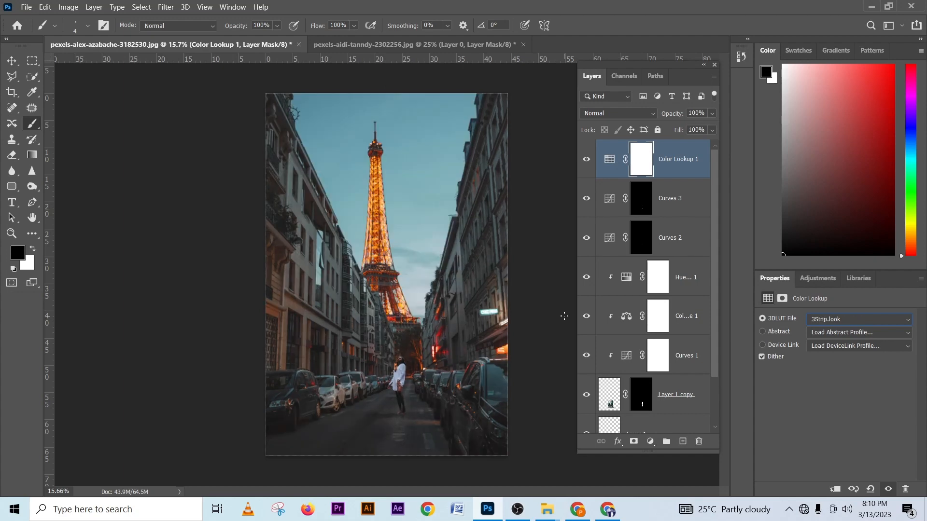
key("Down")
key("Down")
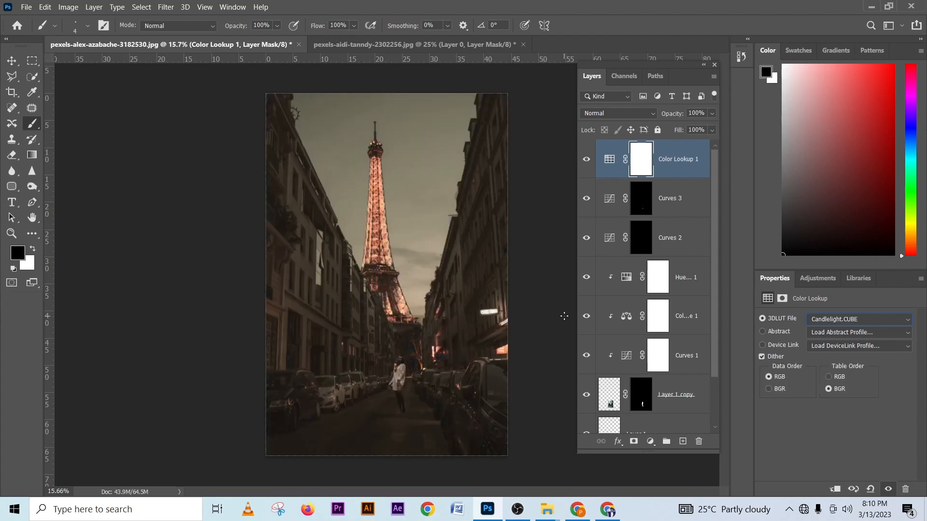
key("Down")
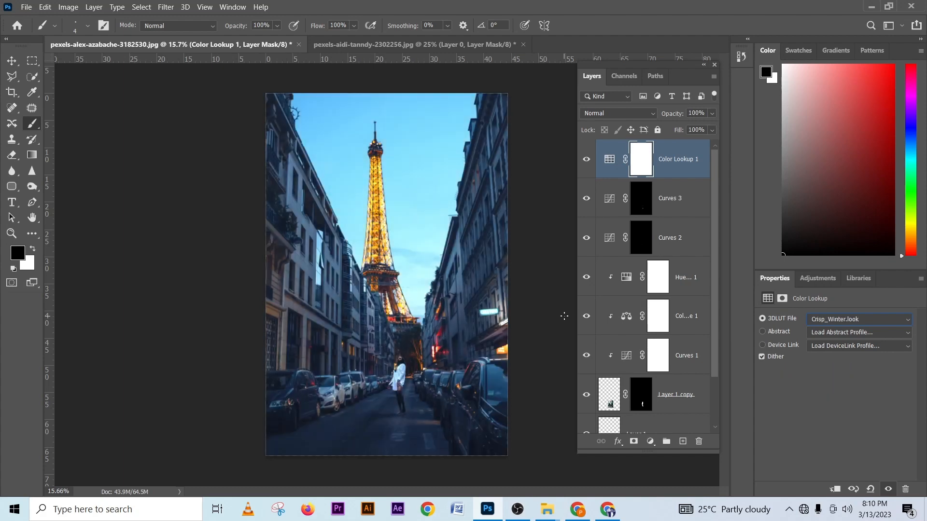
key("Up")
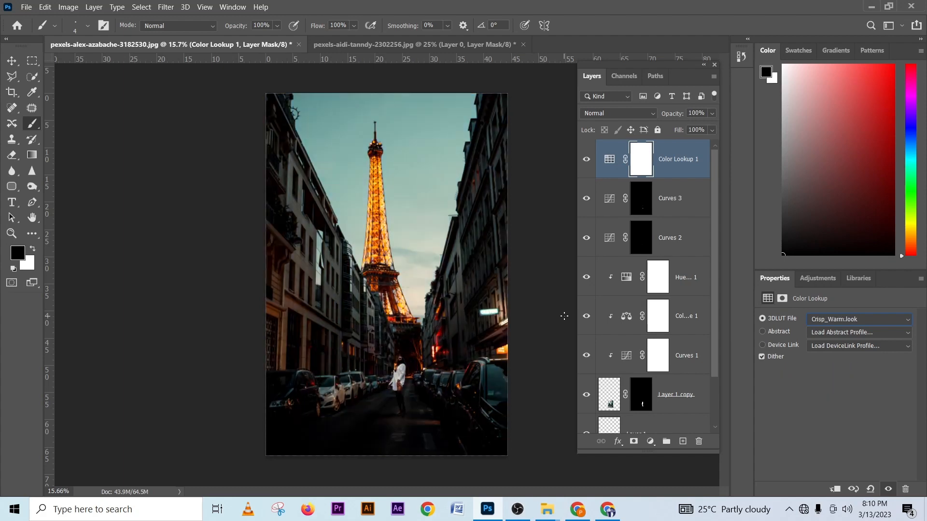
key("Down")
key("Down")
key("Down")
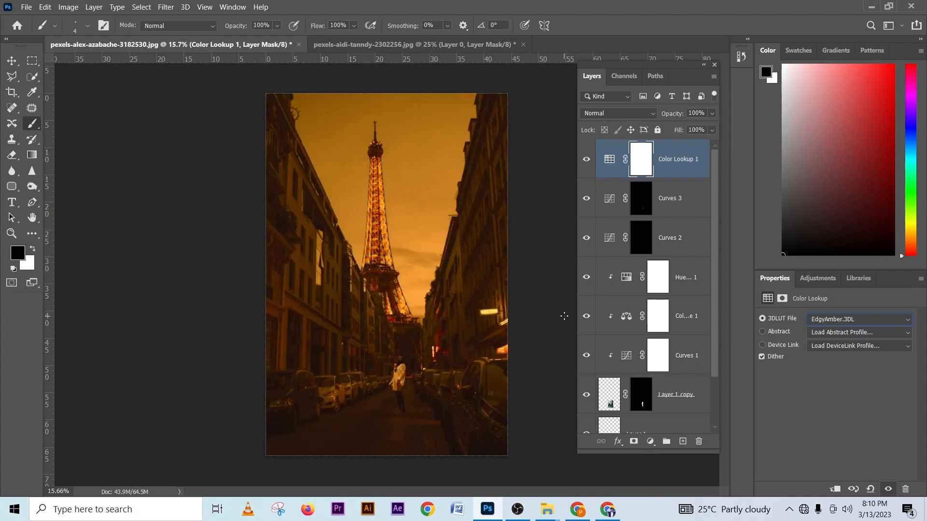
key("Down")
key("Down")
key("Down")
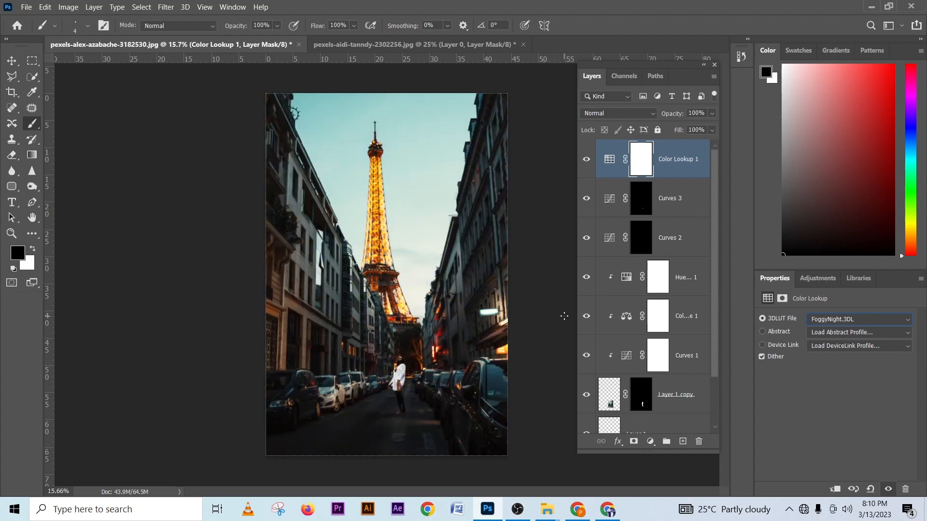
key("Up")
Check the filmstock_50 grade up close on the woman and reduce the Color Lookup 1 layer's opacity to 59%
key("ctrl+plus")
key("ctrl+plus")
key("ctrl+plus")
key("ctrl+plus")
key("ctrl+plus")
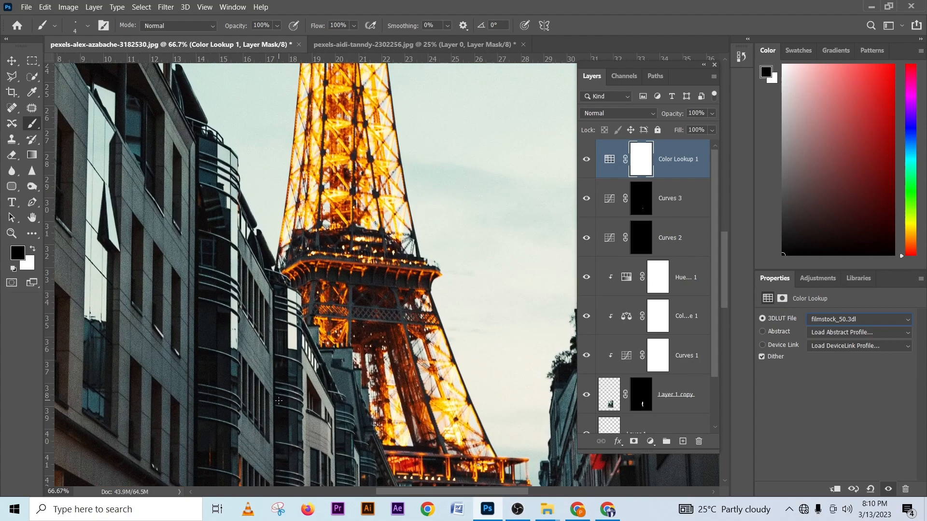
left_click_drag(440, 360, 427, 86)
left_click_drag(426, 417, 422, 282)
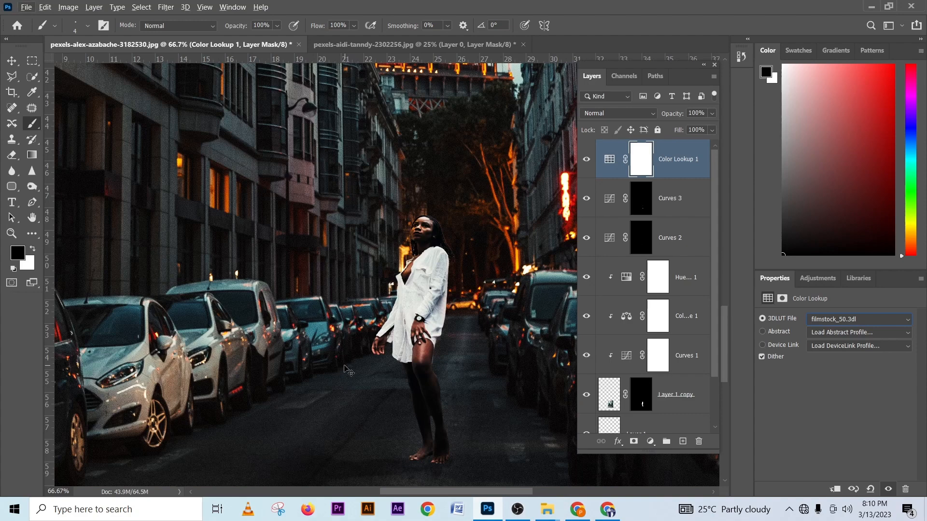
key("ctrl+minus")
key("ctrl+minus")
key("ctrl+minus")
key("ctrl+minus")
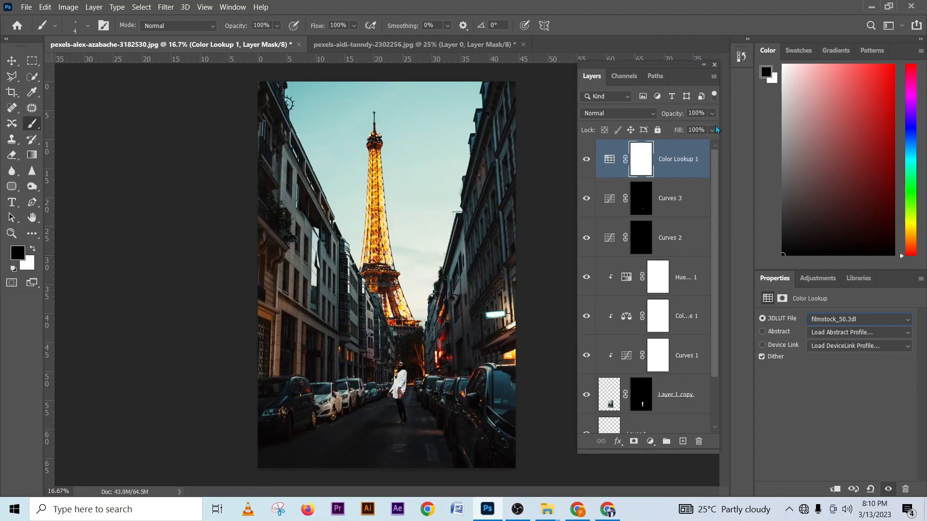
left_click(711, 113)
left_click_drag(699, 127, 690, 128)
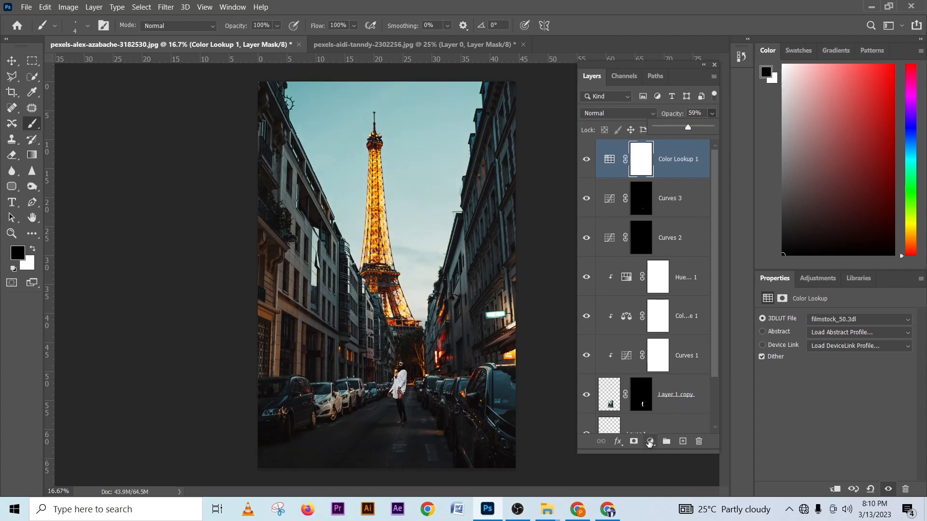
Add a second Color Lookup layer on top, try TensionGreen and TealOrangePlusContrast, and choose the Soft_Warming.look LUT
left_click(650, 442)
left_click(686, 374)
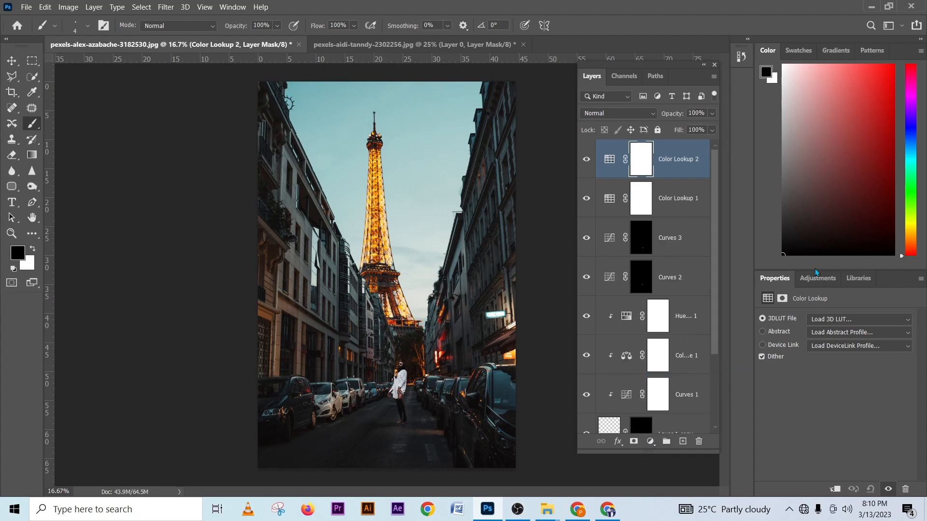
left_click(822, 319)
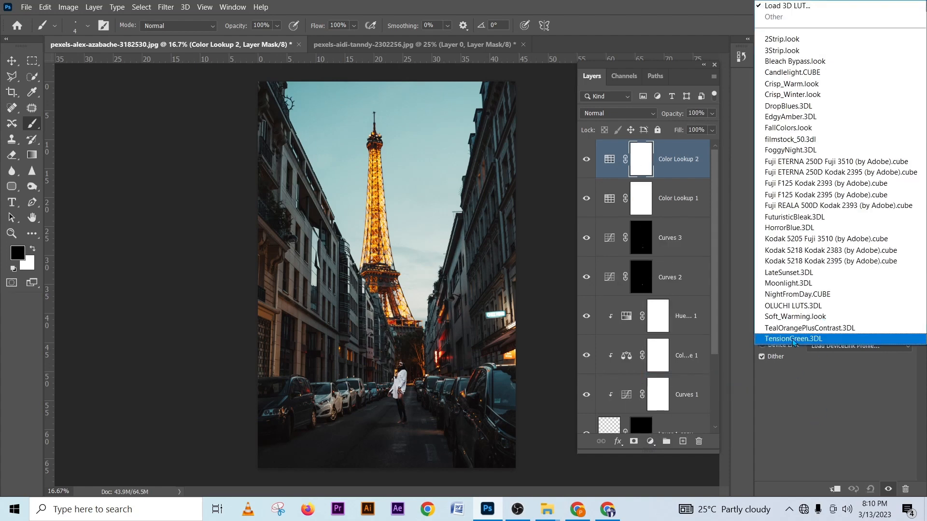
left_click(793, 339)
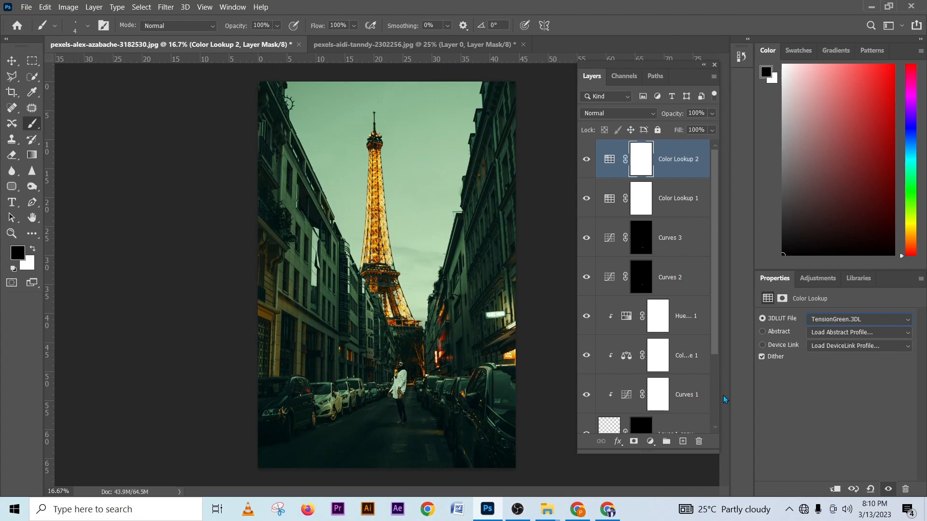
key("Up")
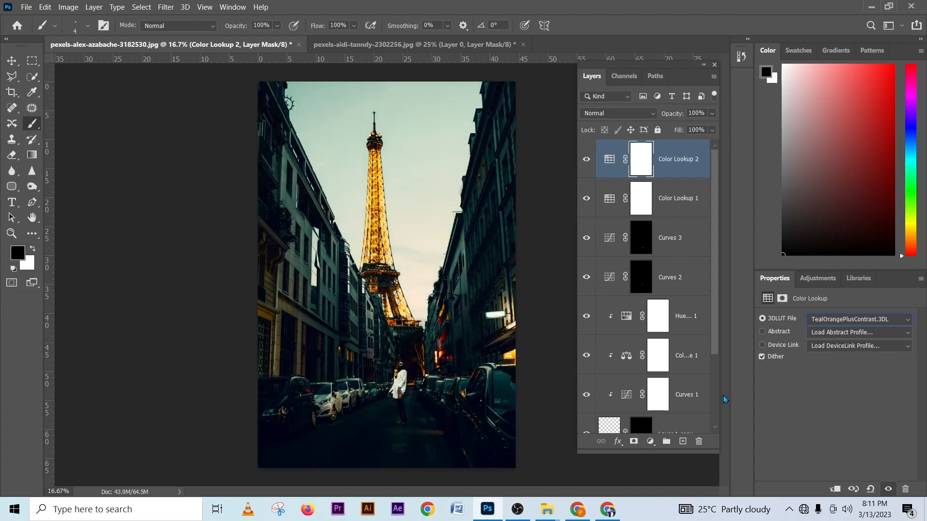
key("Up")
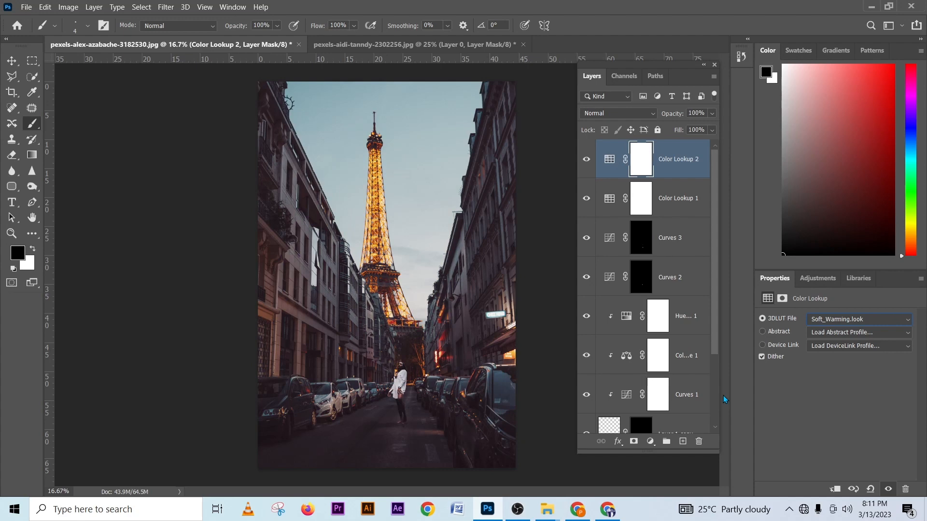
Compare the composite with each Color Lookup layer, and with both together, hidden and shown
left_click(587, 160)
left_click(586, 161)
left_click(586, 202)
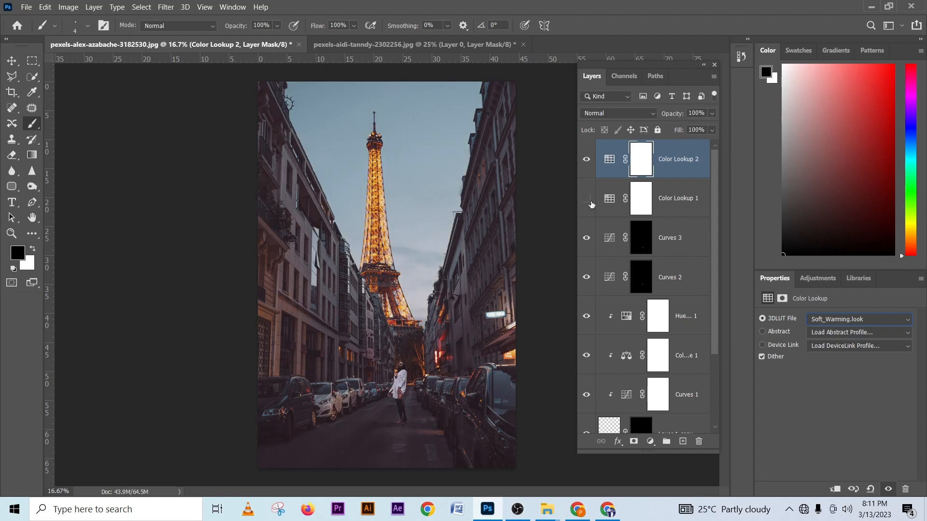
left_click(588, 201)
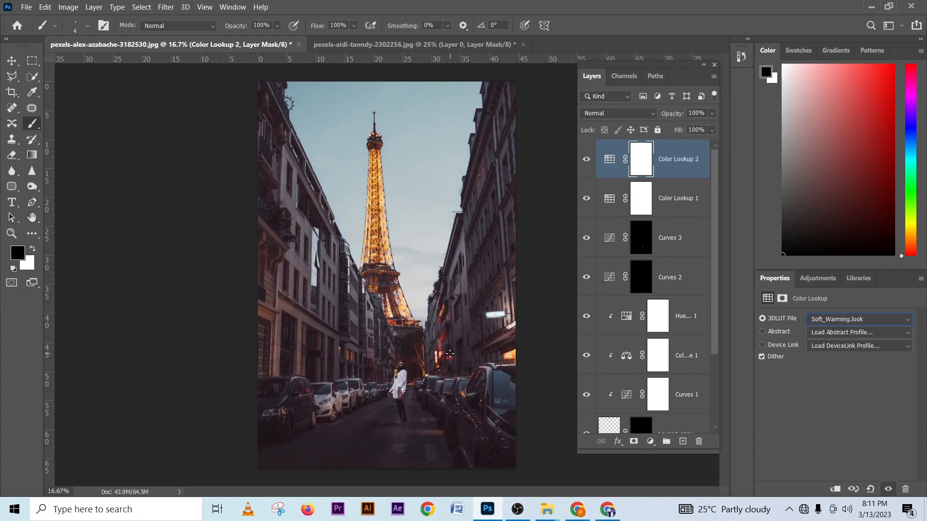
left_click(586, 159)
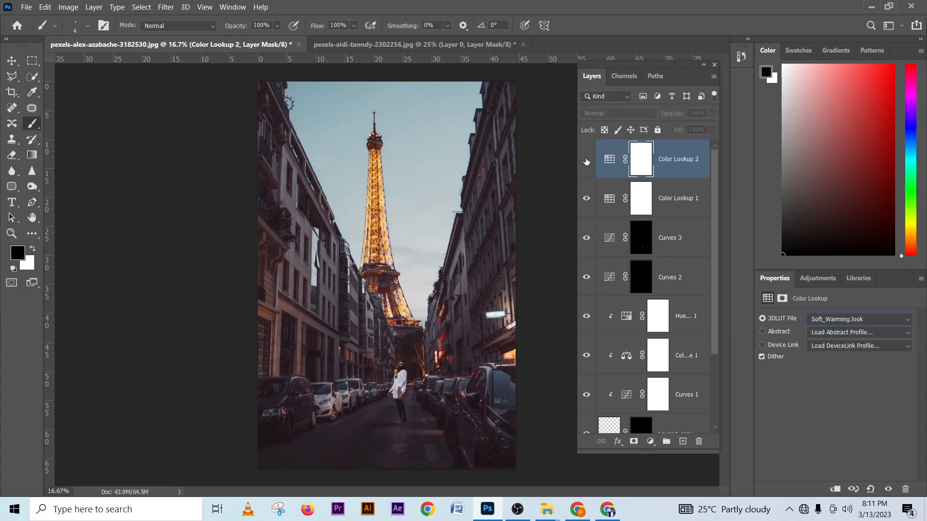
left_click(587, 200)
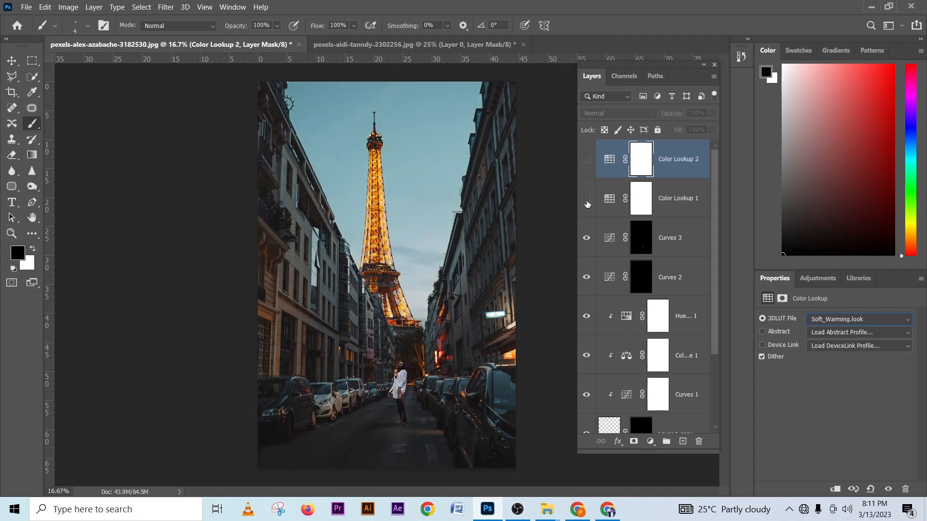
left_click(587, 199)
left_click(587, 160)
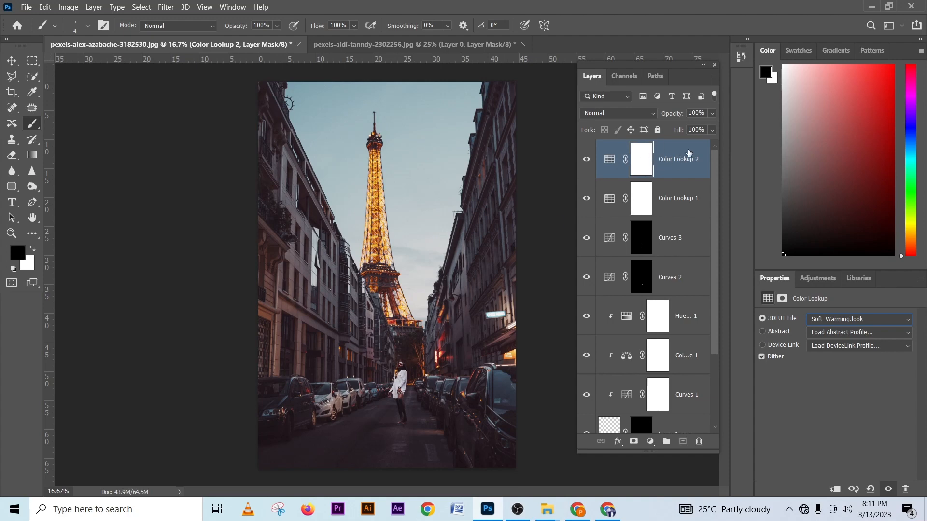
Set the Color Lookup 2 layer's opacity to 50% and compare the image with that layer hidden and shown
left_click(712, 115)
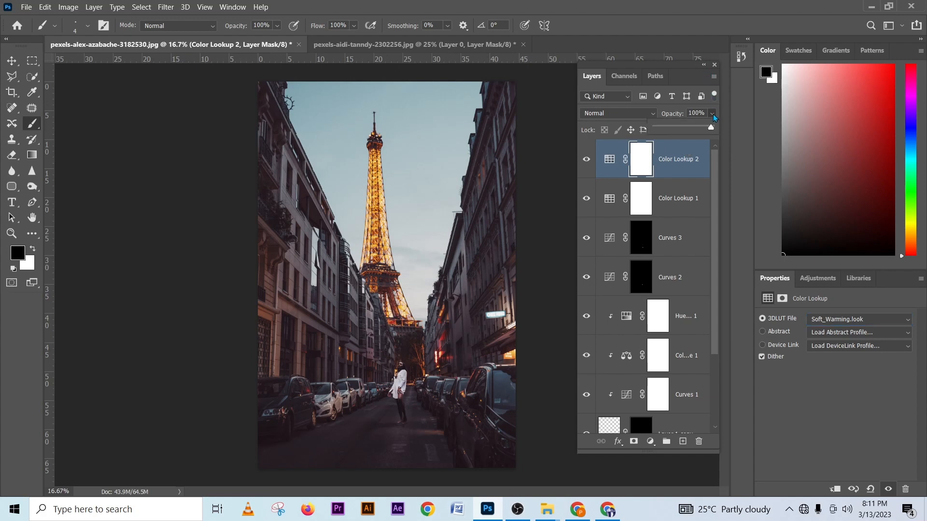
left_click_drag(698, 129, 685, 130)
left_click(586, 159)
left_click(586, 159)
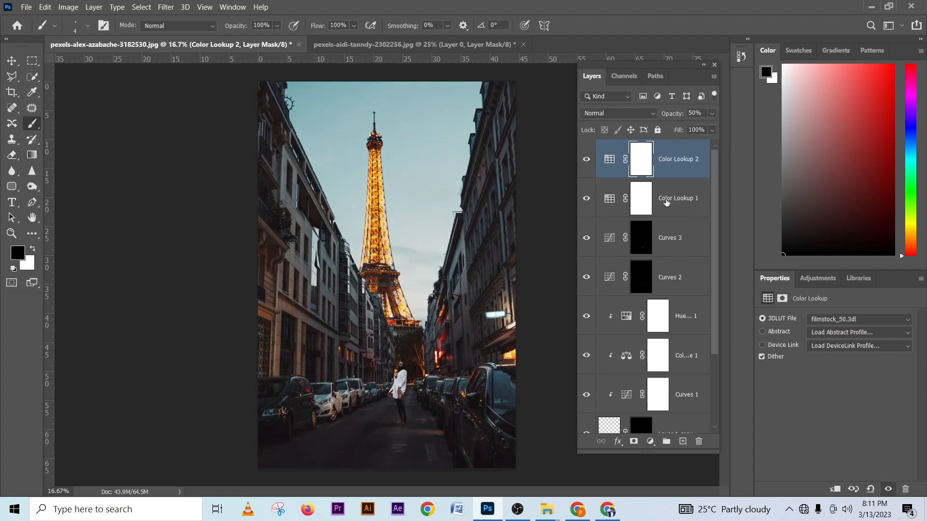
Examine the woman and street up close with the Soft_Warming color layer hidden and shown
left_click(667, 199)
left_click(672, 160)
left_click_drag(392, 397, 445, 292)
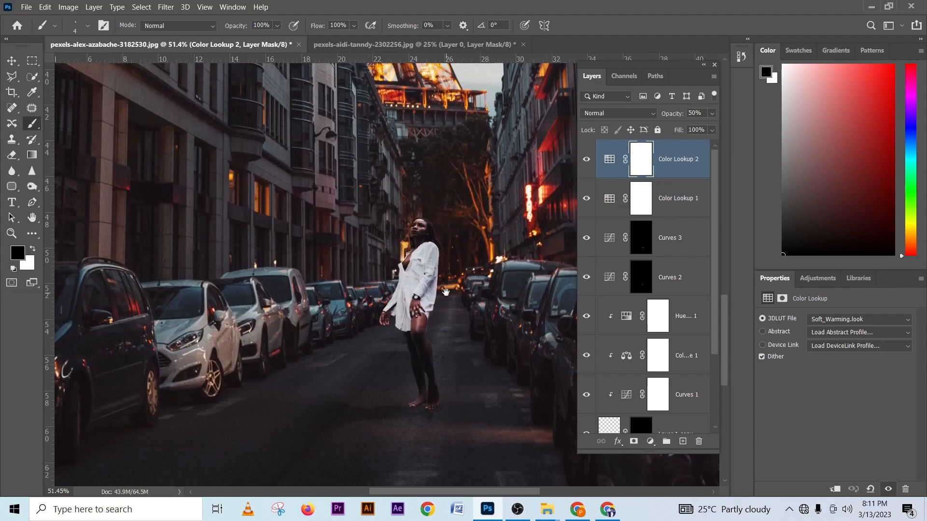
left_click(587, 160)
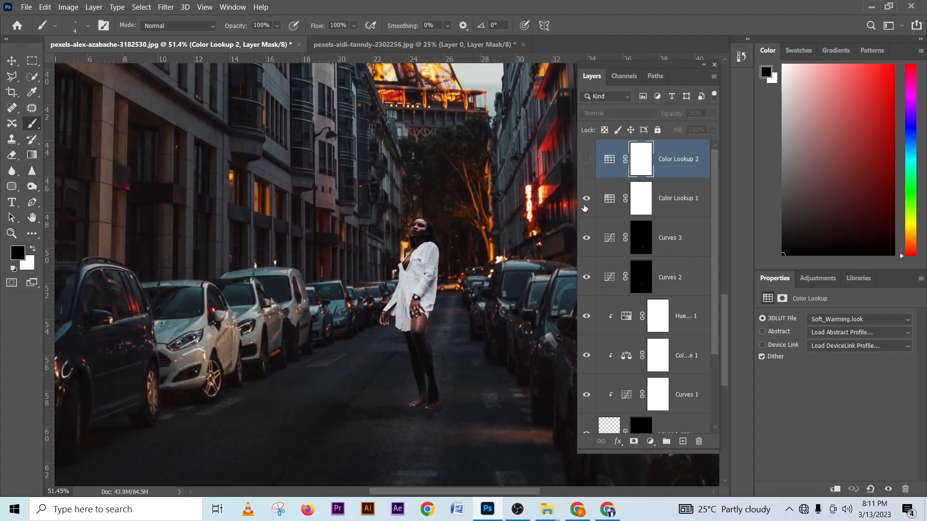
left_click(585, 160)
Stamp all visible layers into a new merged layer at the top of the stack
scroll(477, 262, "down", 2)
scroll(477, 262, "down", 2)
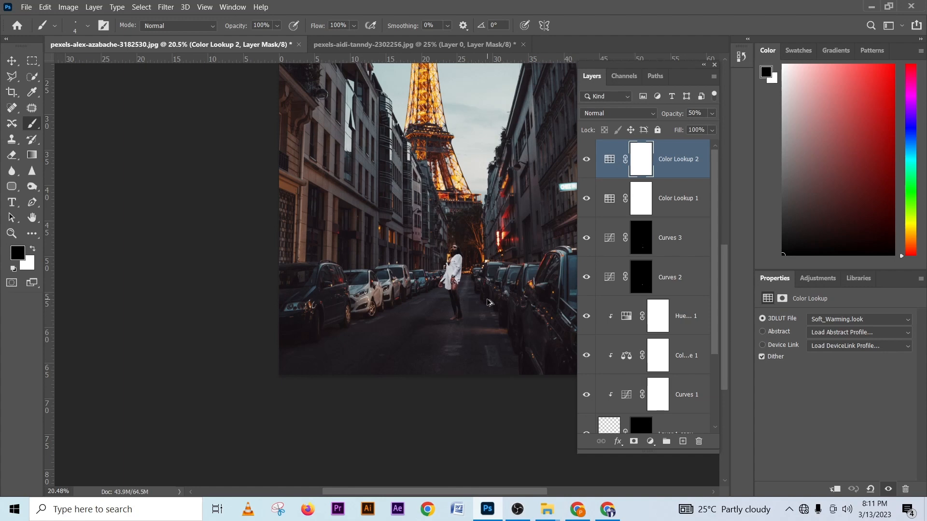
key("ctrl+shift+alt+e")
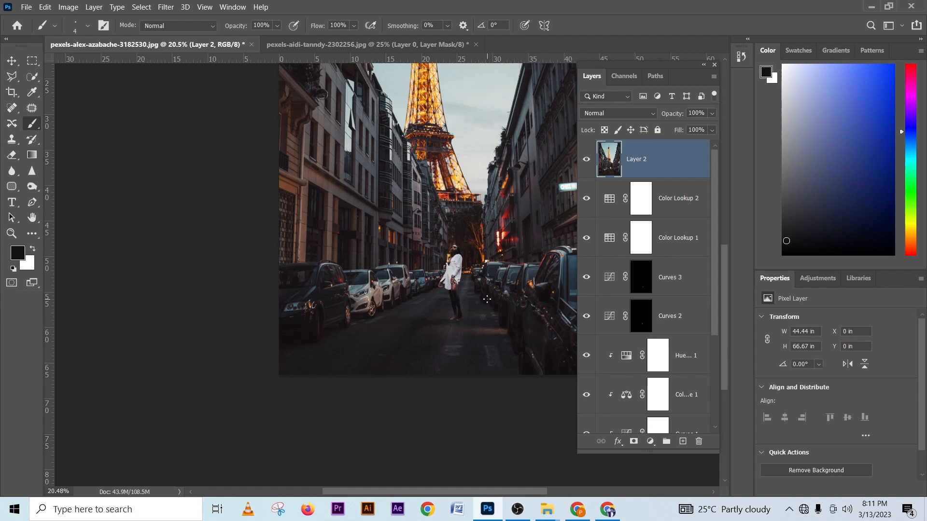
Crop the image at a 4:5 (8:10) ratio around the woman, street and tower base, to about 26.9 × 33.6 in
scroll(502, 176, "down", 3)
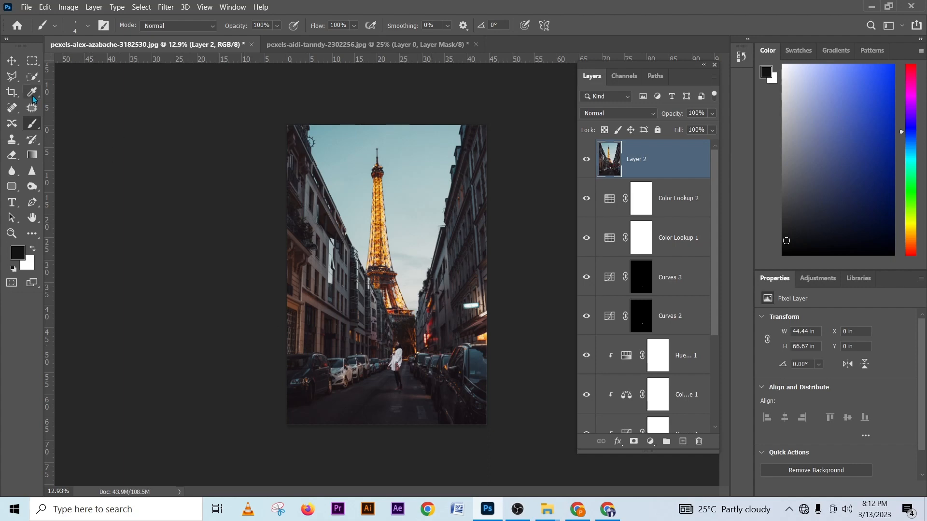
left_click(12, 91)
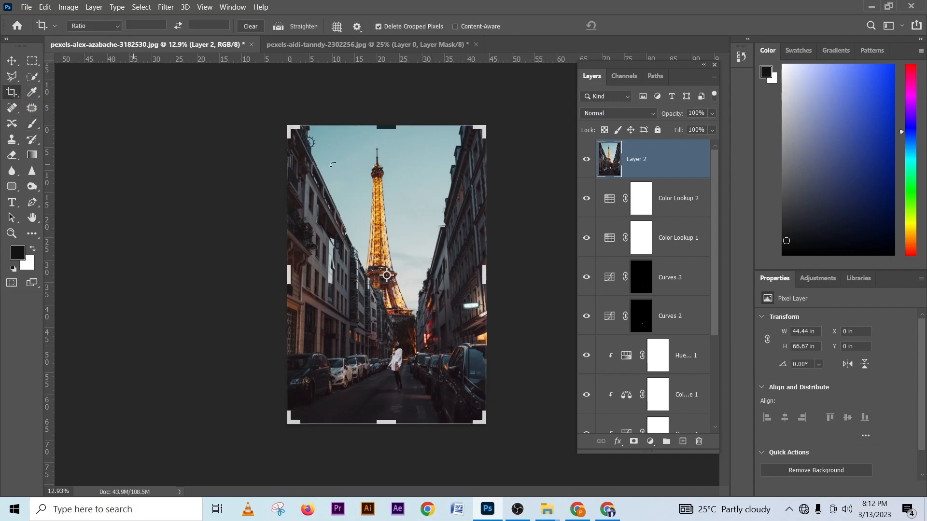
left_click(111, 26)
left_click(103, 83)
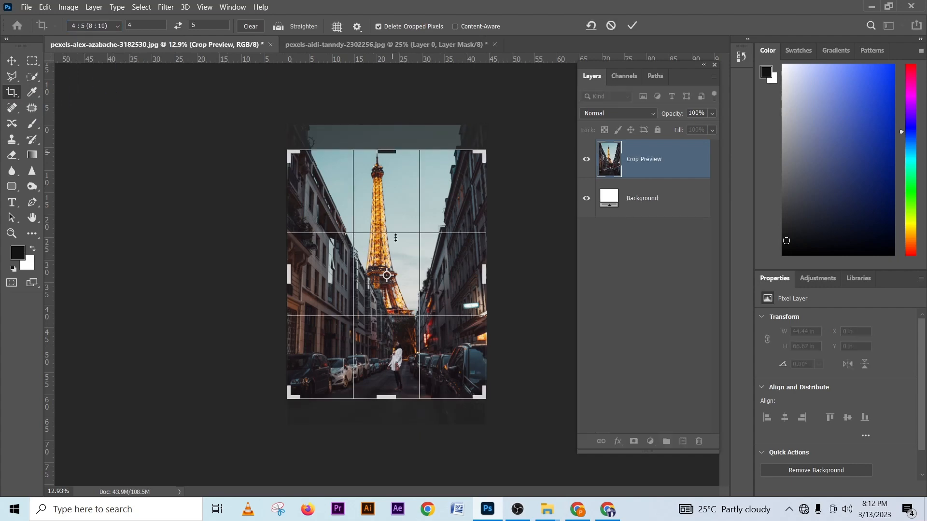
left_click_drag(404, 296, 402, 272)
left_click_drag(388, 152, 363, 202)
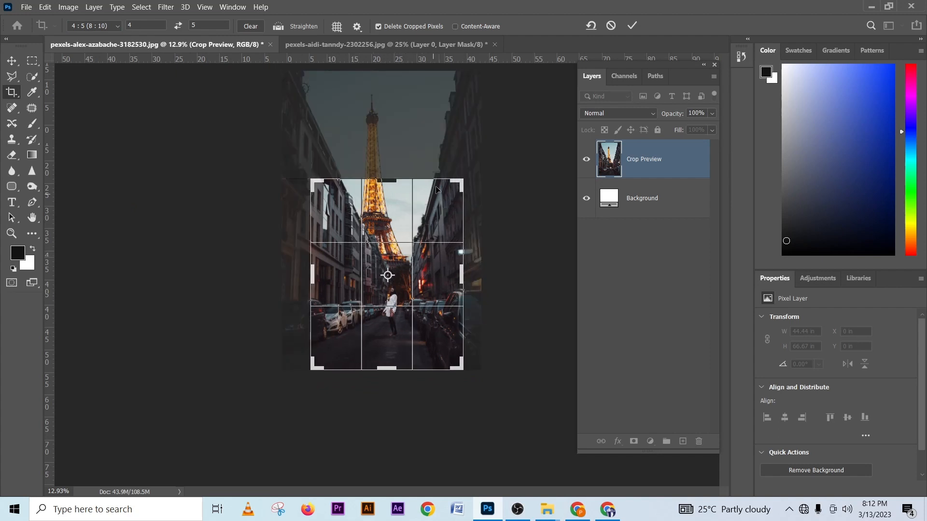
left_click_drag(389, 181, 390, 205)
left_click(381, 198)
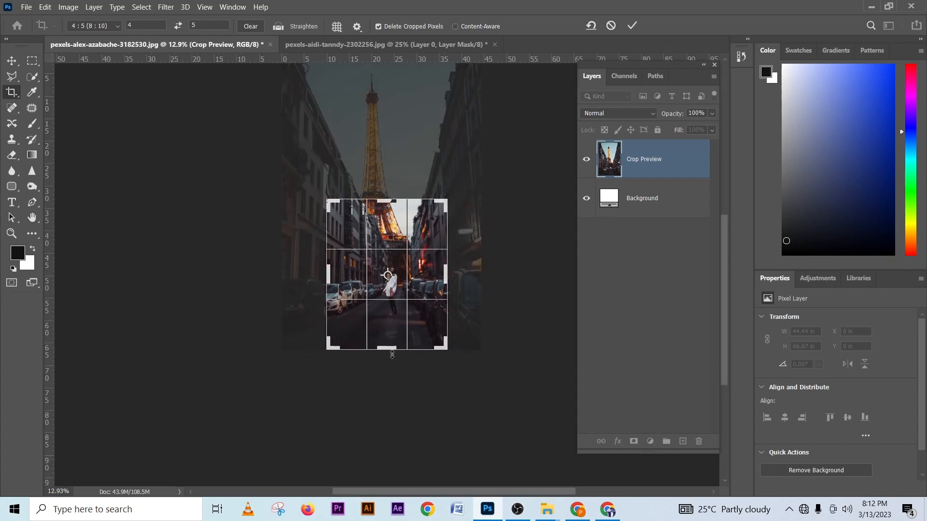
mouse_move(392, 351)
left_mouse_down()
mouse_move(393, 342)
mouse_move(393, 350)
left_mouse_up()
key("Return")
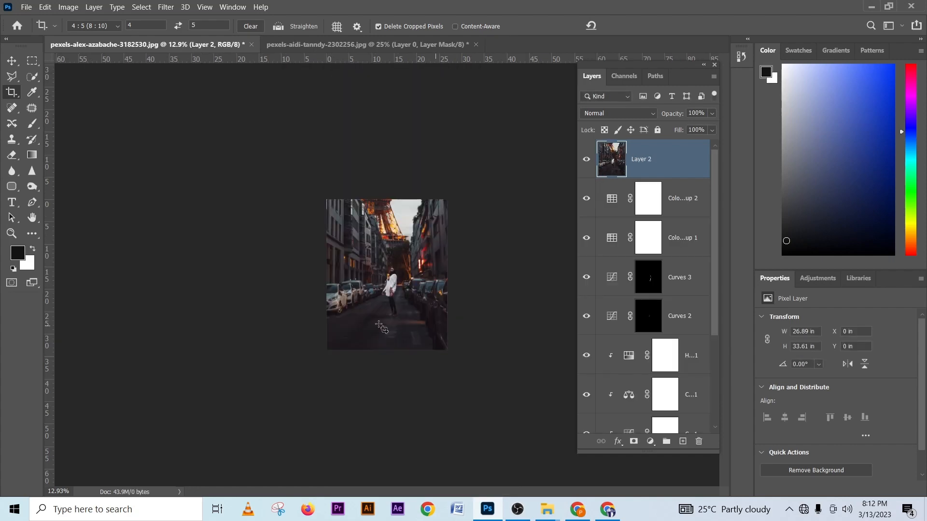
Compare the cropped image with the merged layer at the top of the stack hidden and shown
scroll(381, 328, "up", 5)
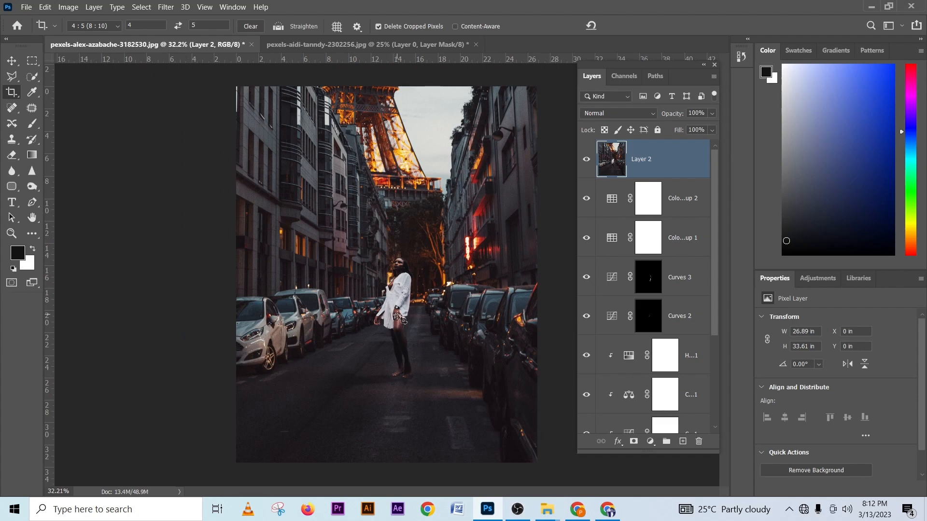
left_click(586, 160)
left_click(586, 160)
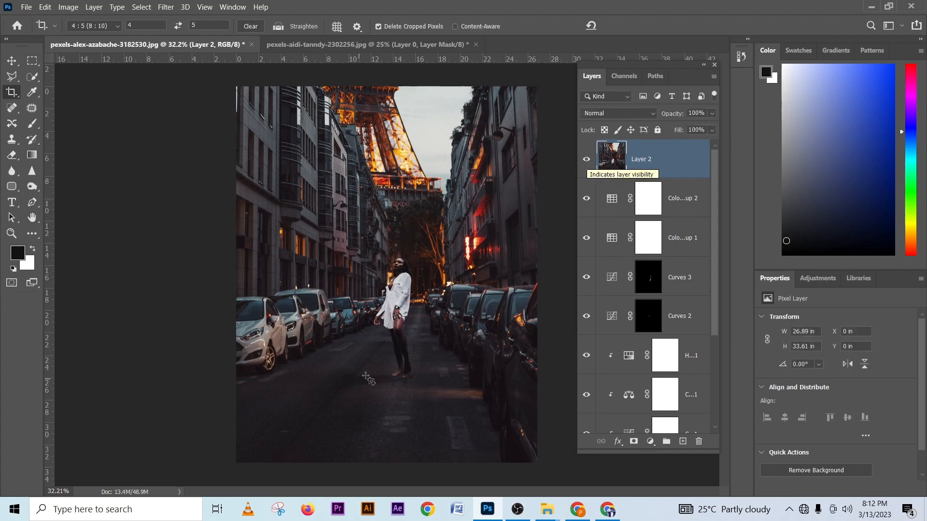
Hide the merged layer, both Color Lookup layers, Curves 3 and Curves 2
scroll(593, 395, "down", 3)
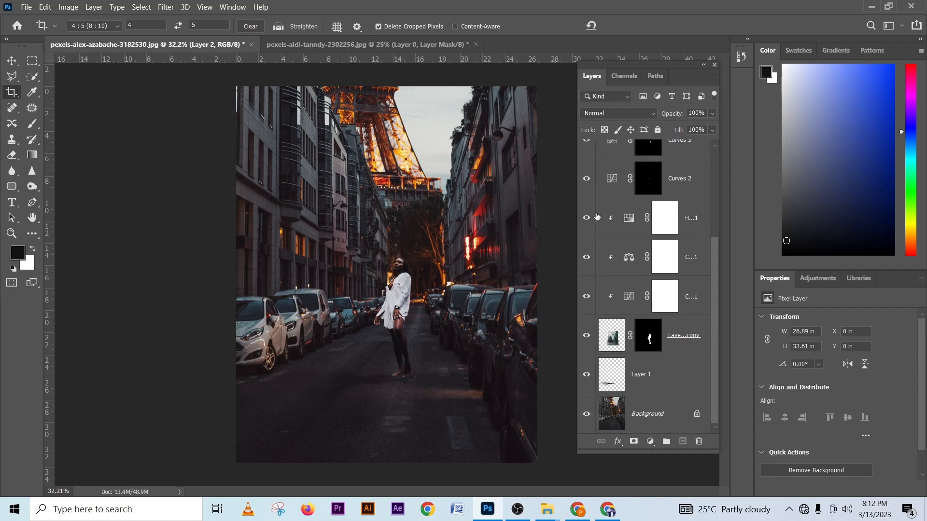
scroll(592, 193, "up", 3)
left_click(586, 159)
left_click(587, 199)
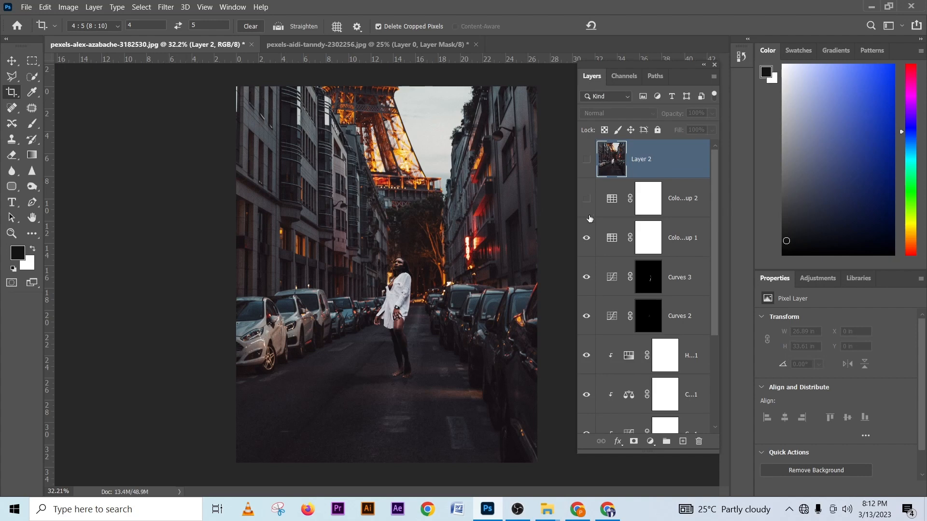
left_click(586, 237)
left_click(586, 278)
left_click(586, 316)
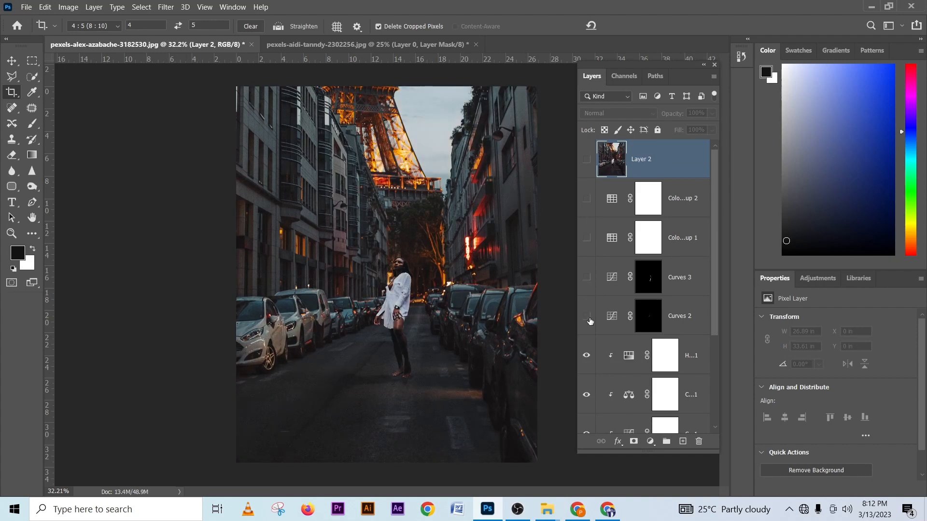
Hide the three clipped adjustment layers, the woman's layer and Layer 1, leaving only the Background shown
scroll(589, 309, "down", 3)
left_click(586, 218)
left_click(587, 257)
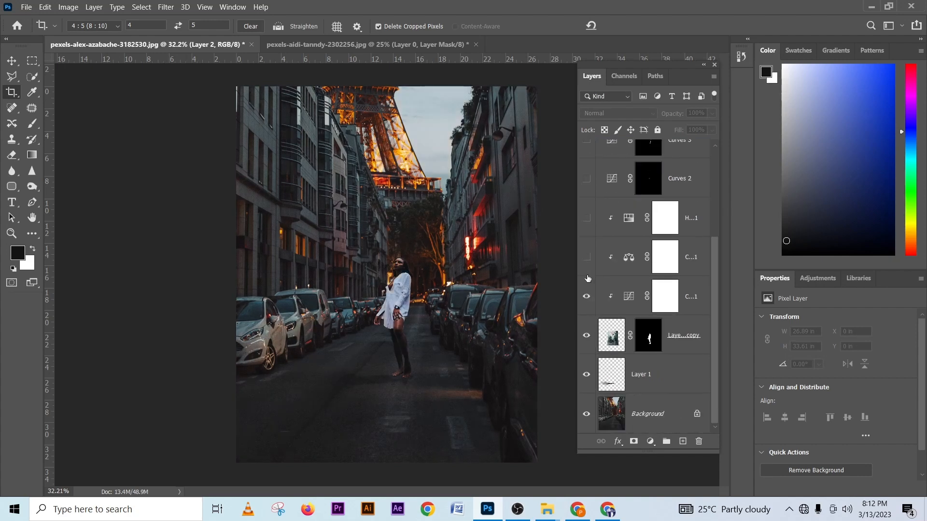
left_click(586, 296)
left_click(586, 336)
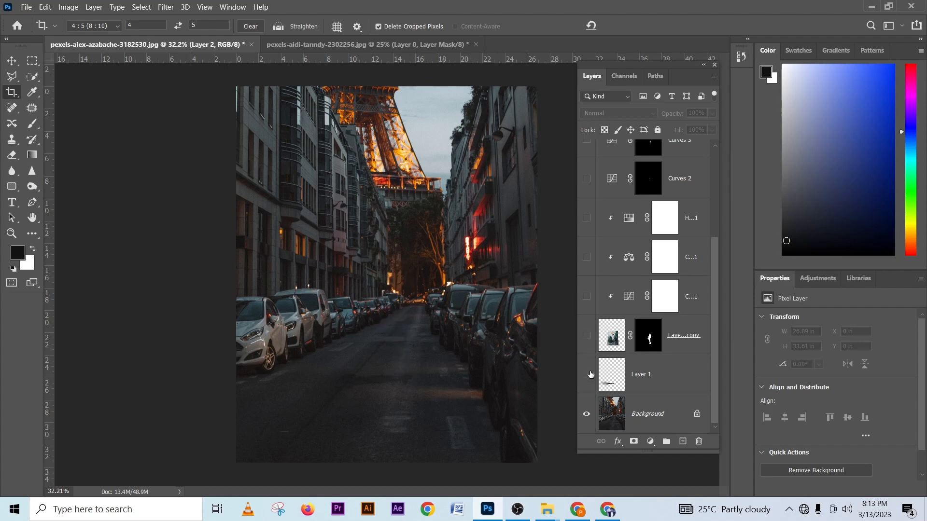
left_click(587, 374)
Show the woman's layer again and view it with its layer mask disabled and enabled
left_click(642, 415)
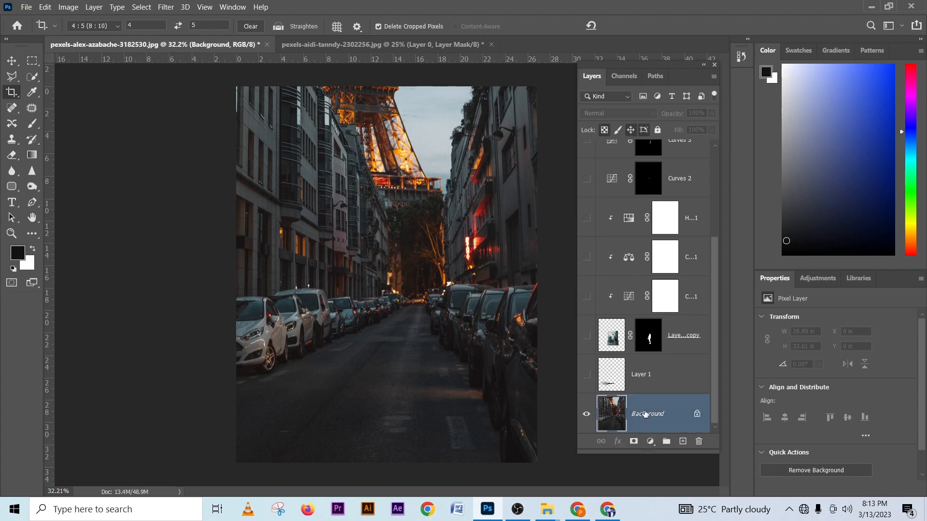
left_click(674, 382)
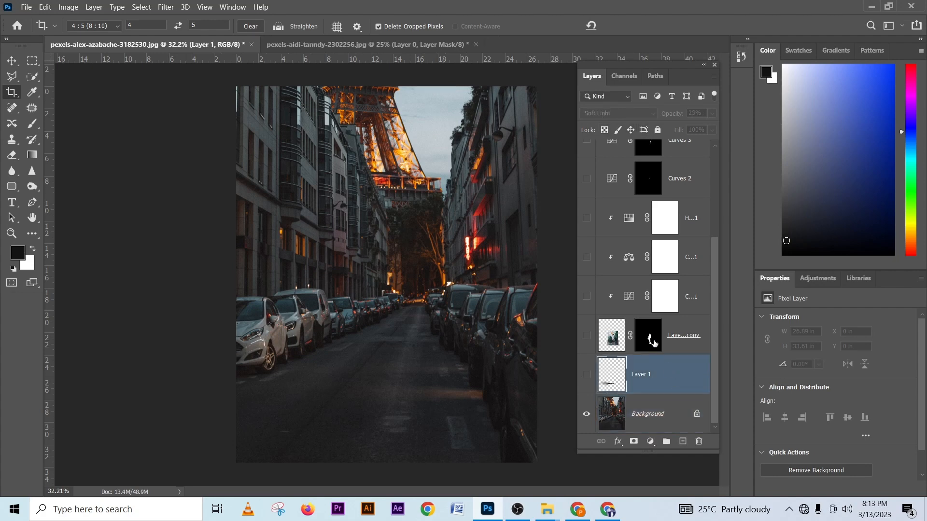
left_click(652, 342)
left_click(586, 338)
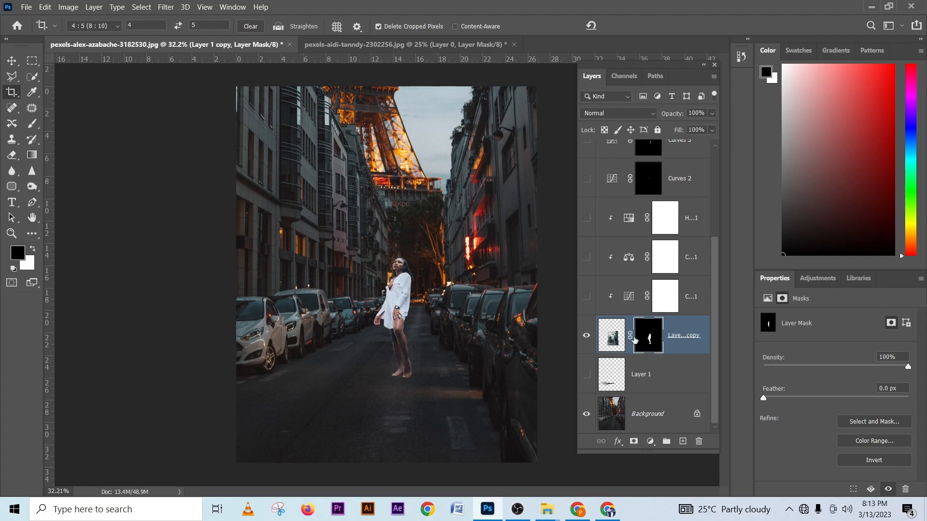
left_click(654, 340, "shift")
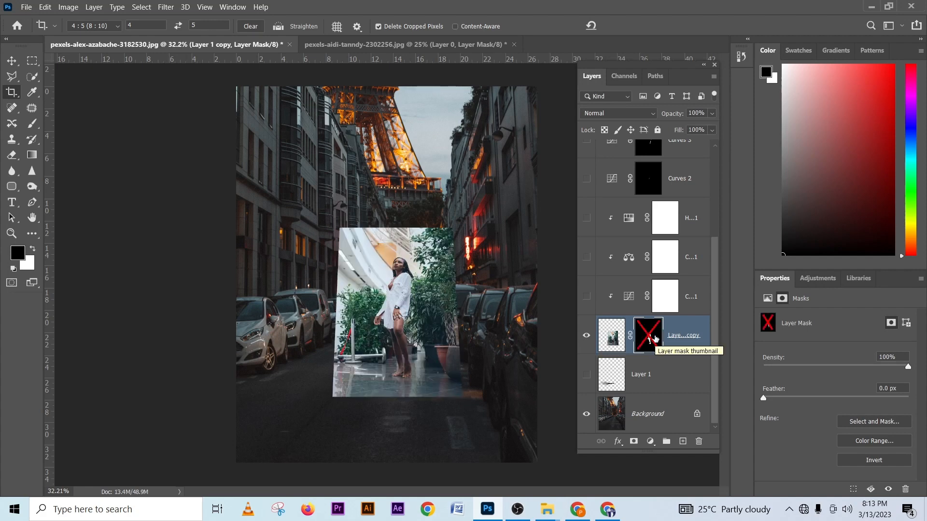
left_click(654, 340, "shift")
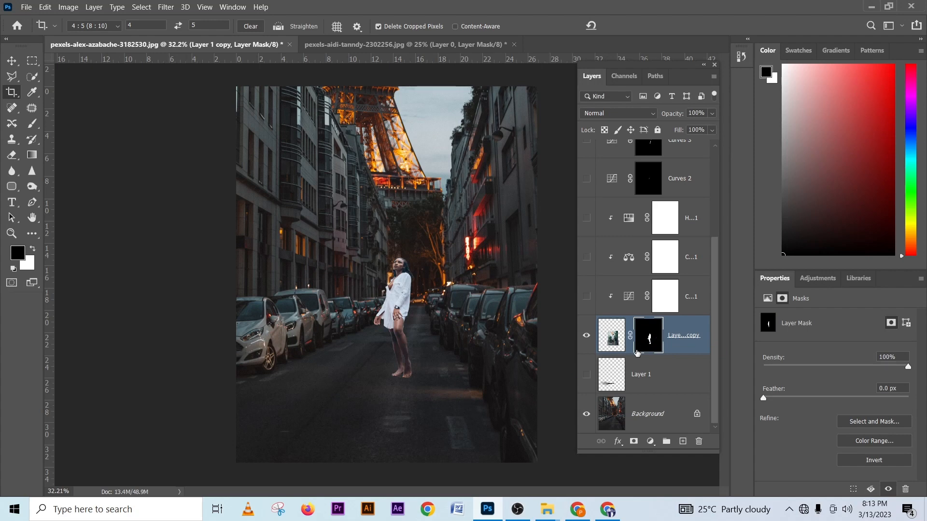
Show the clipped Curves 1 and Color Balance 1 layers again and review their settings
left_click(693, 307)
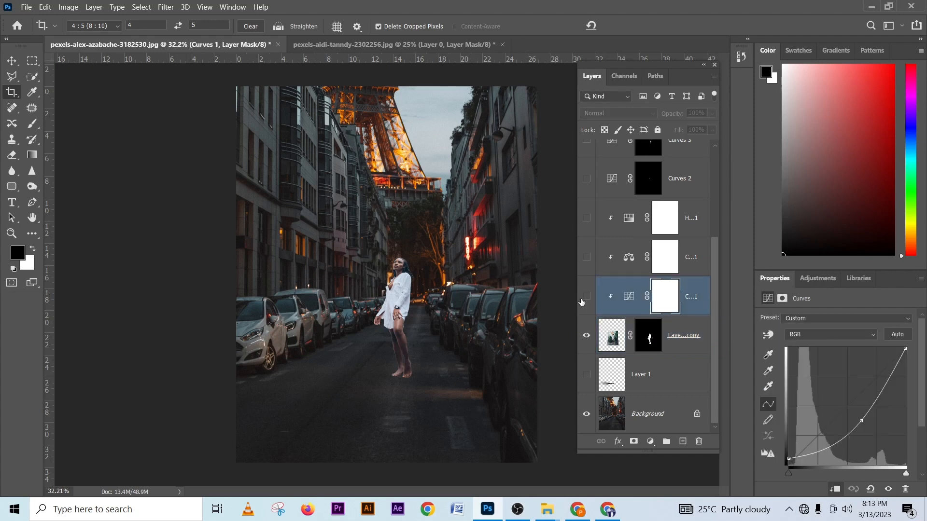
left_click(586, 298)
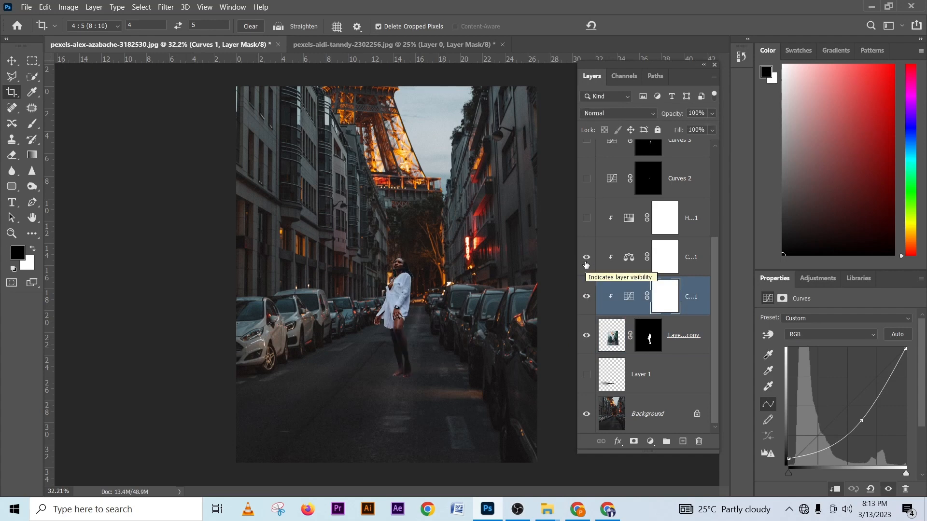
left_click(629, 259)
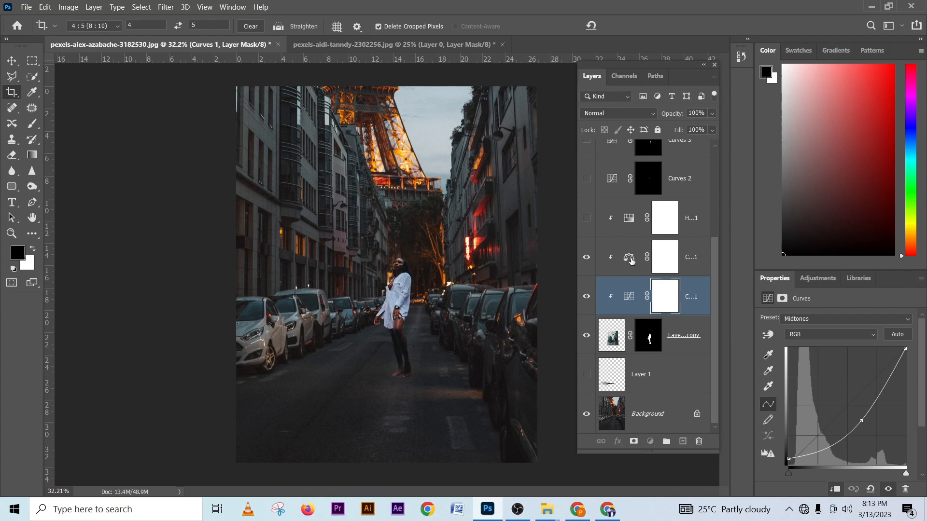
left_click(654, 298)
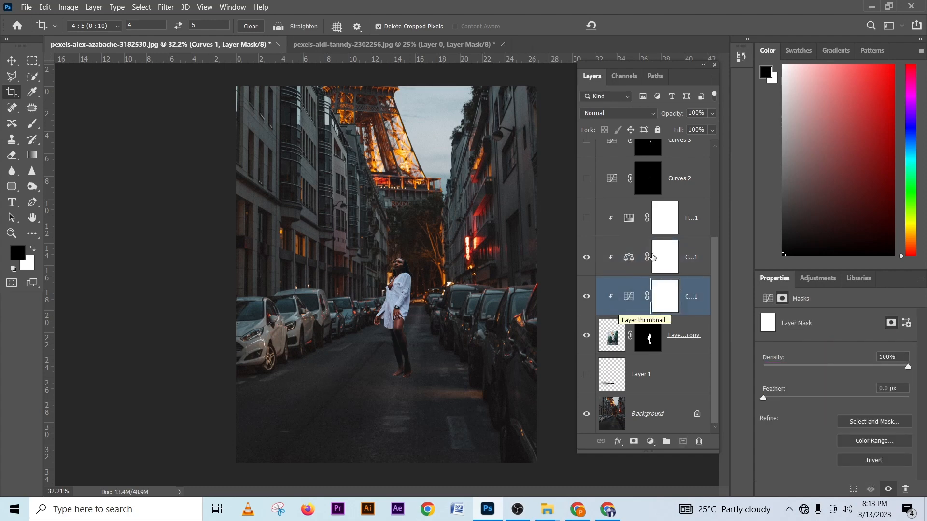
left_click(628, 258)
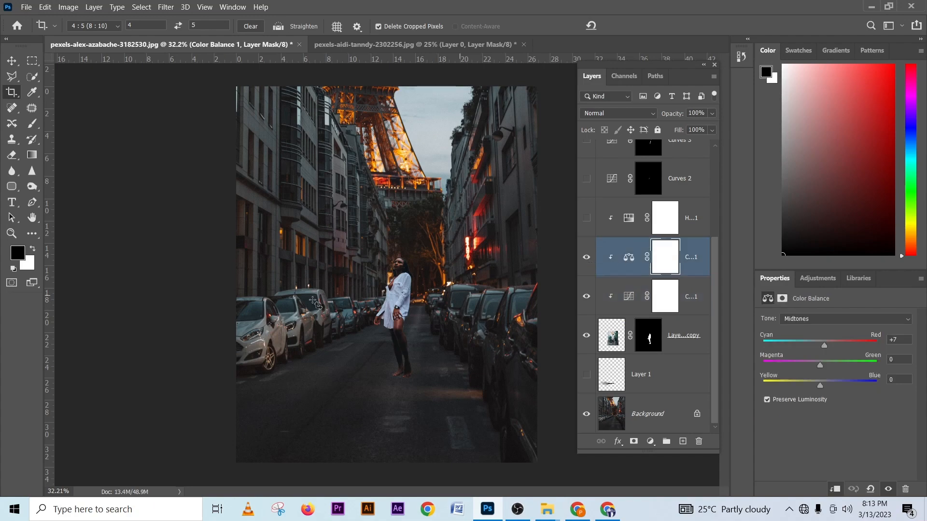
Examine the woman up close with the Color Balance layer hidden and shown, and show the clipped Hue/Saturation layer
left_click_drag(303, 288, 328, 354)
left_click(585, 258)
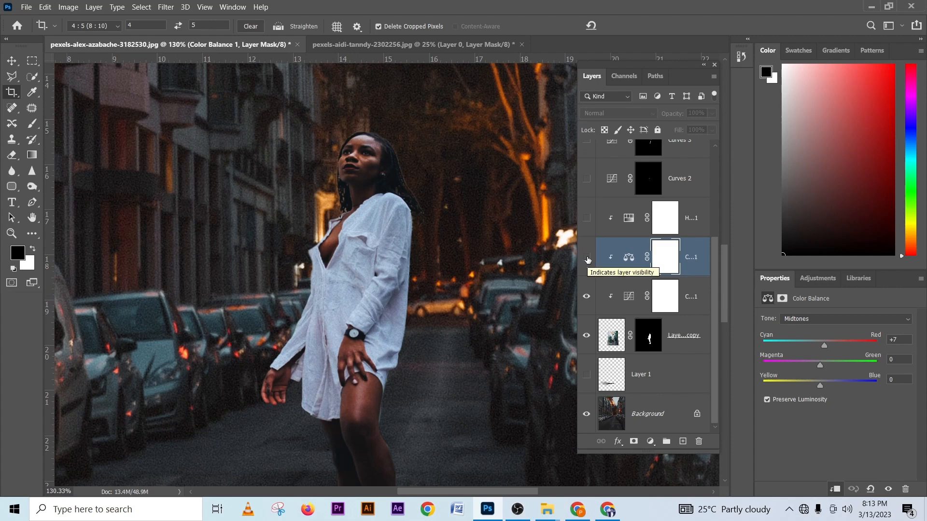
left_click(587, 258)
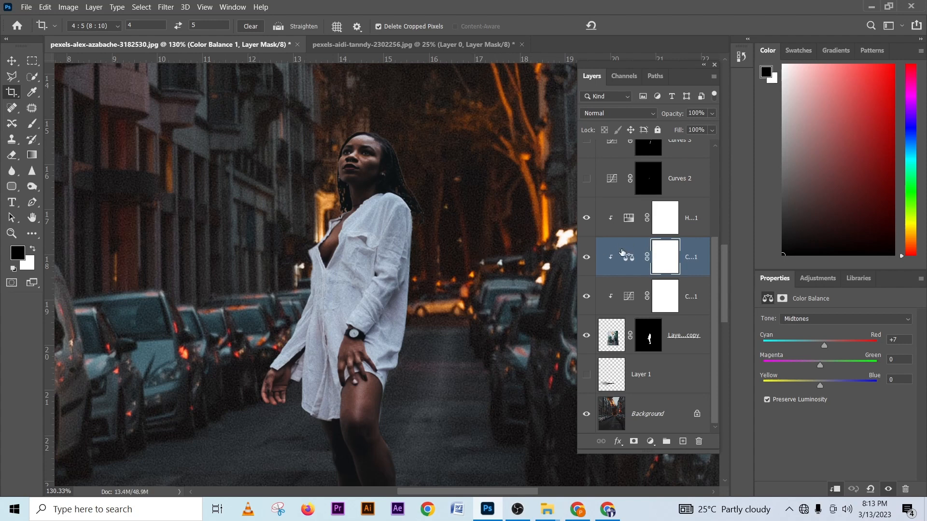
Show the Curves 2 layer, examine the building and neon lights around the woman, and review its curve
scroll(622, 251, "up", 1)
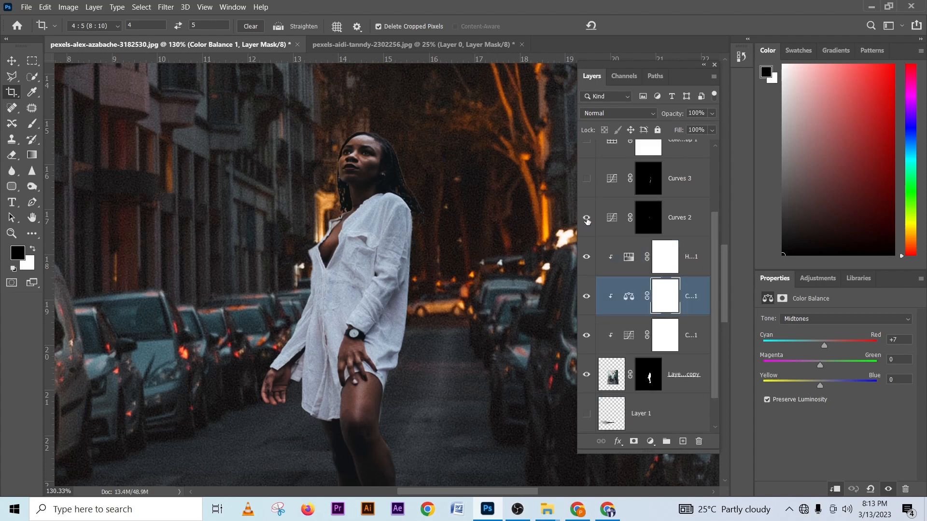
left_click(586, 217)
scroll(160, 193, "up", 2)
scroll(160, 193, "left", 4)
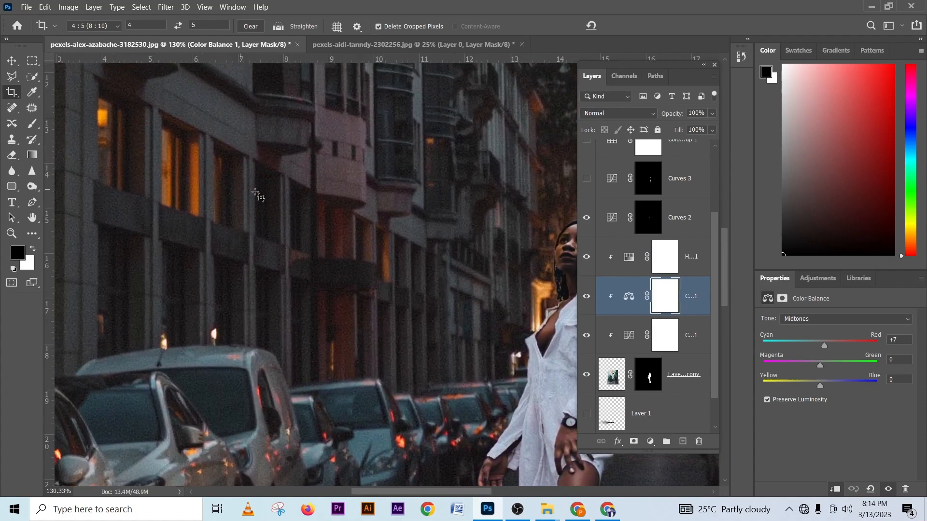
scroll(412, 261, "right", 3)
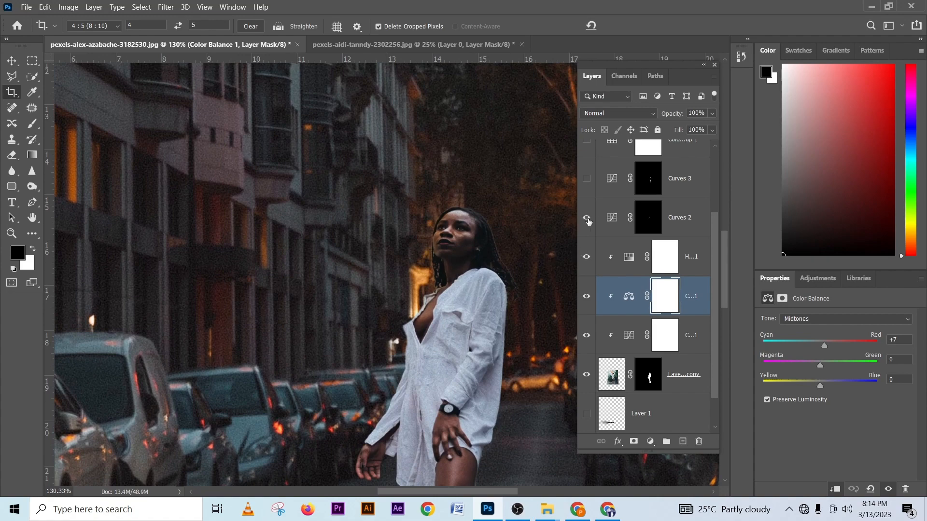
left_click(587, 218)
scroll(380, 262, "right", 10)
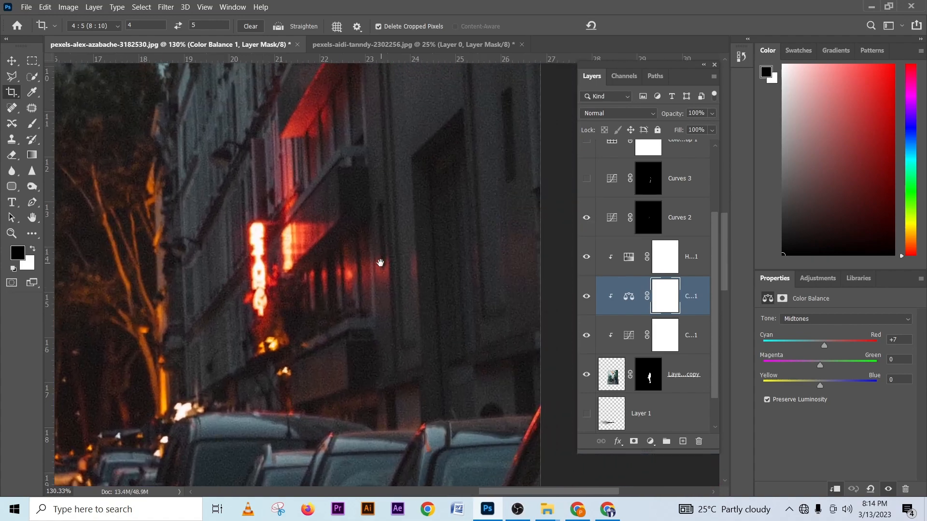
scroll(380, 263, "left", 4)
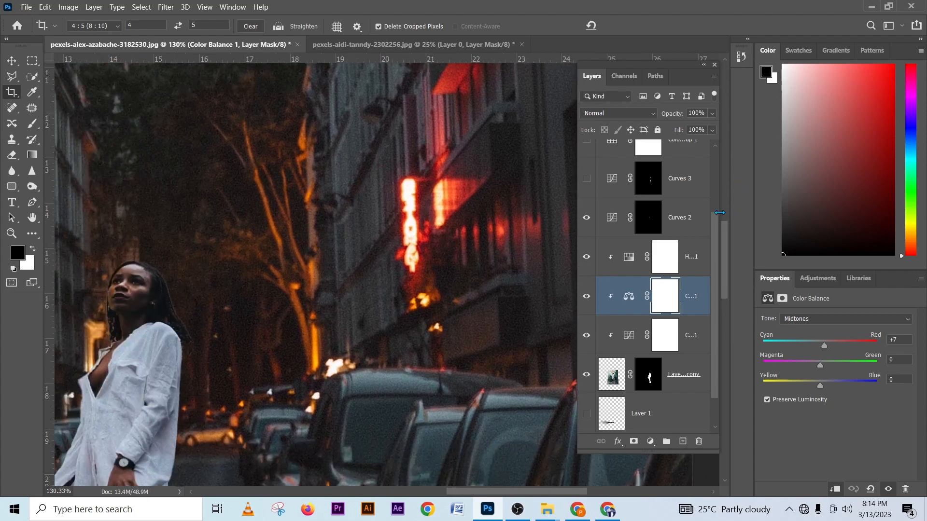
left_click(620, 232)
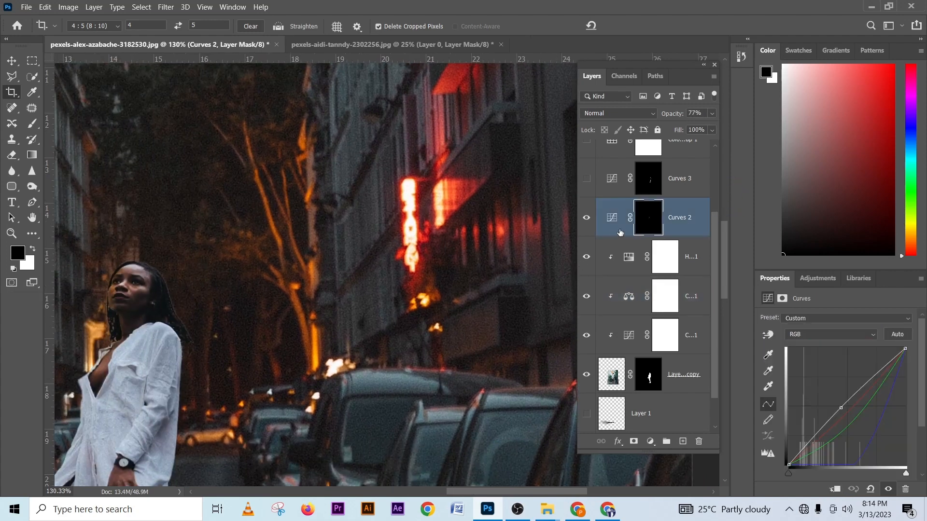
Show the Curves 3 layer and compare the woman and neon-lit street with it hidden and shown
left_click(672, 189)
left_click(587, 180)
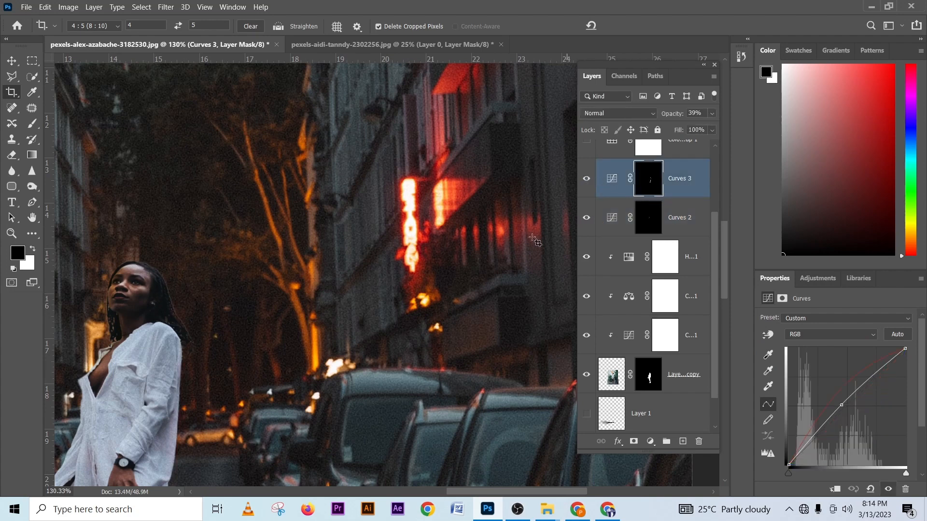
left_click(588, 178)
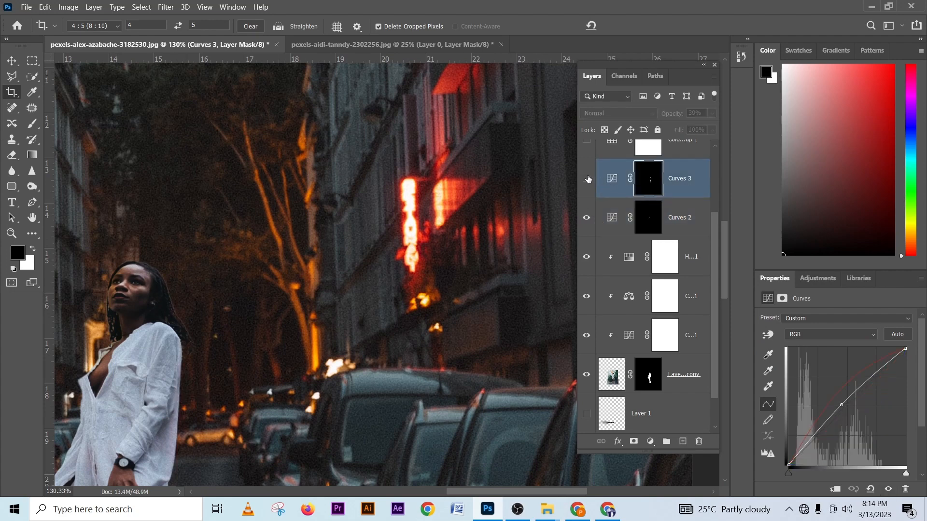
left_click(588, 178)
left_click(587, 178)
left_click(587, 178)
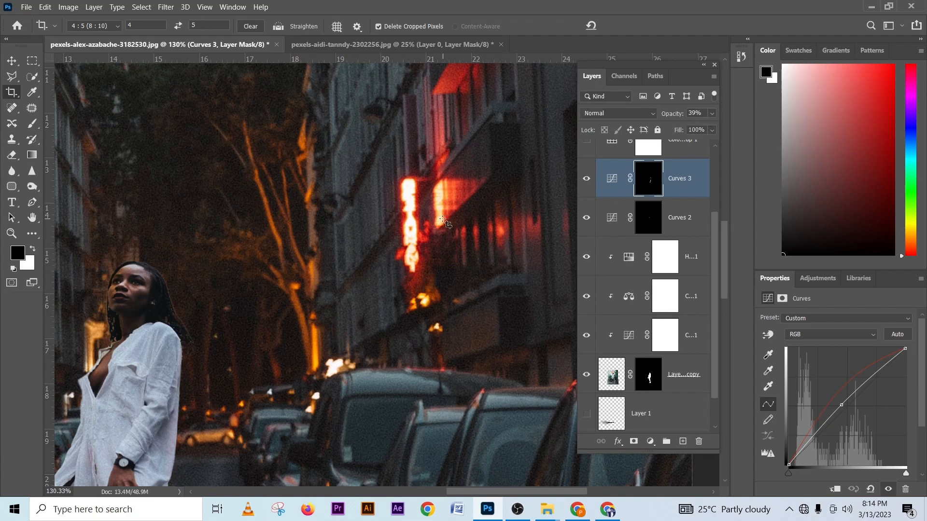
scroll(446, 222, "down", 2)
scroll(680, 219, "up", 2)
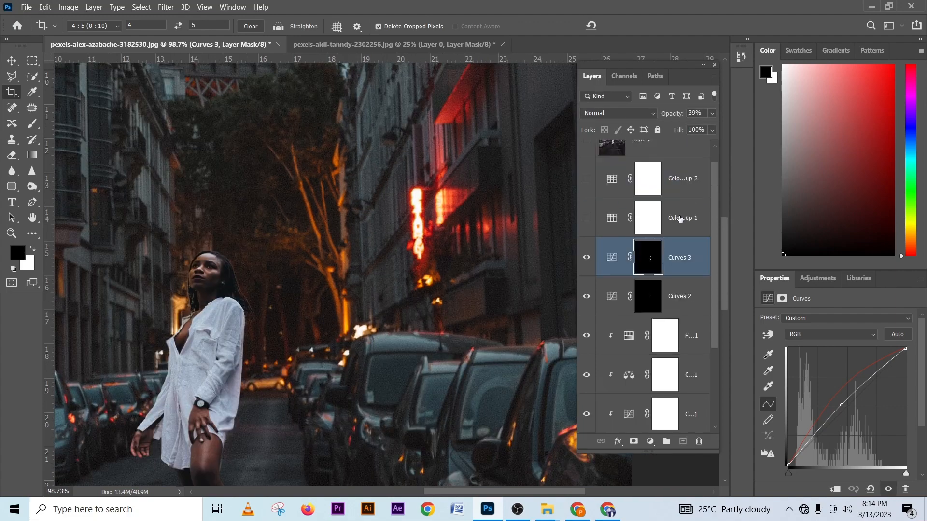
Show the Color Lookup 1 and Color Lookup 2 layers and examine the graded street and the ground at the woman's feet
left_click(586, 220)
scroll(416, 244, "down", 3)
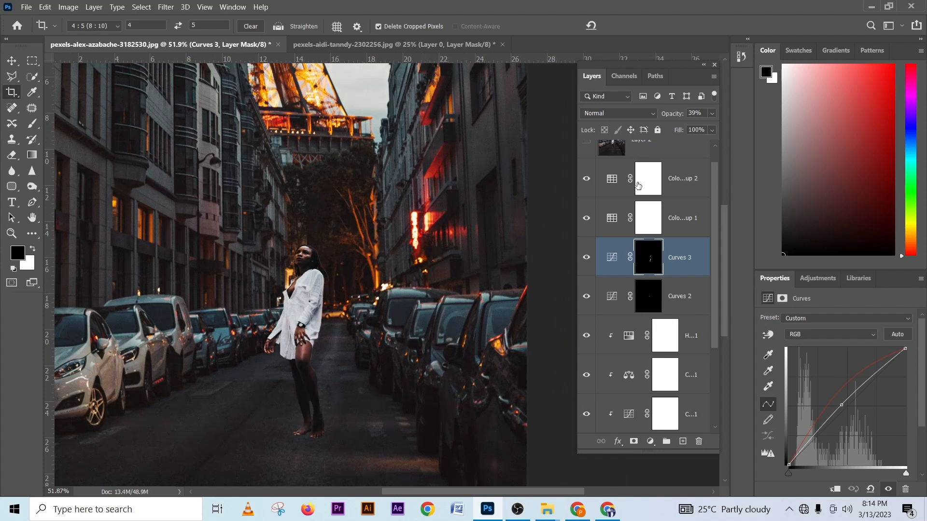
left_click(658, 186)
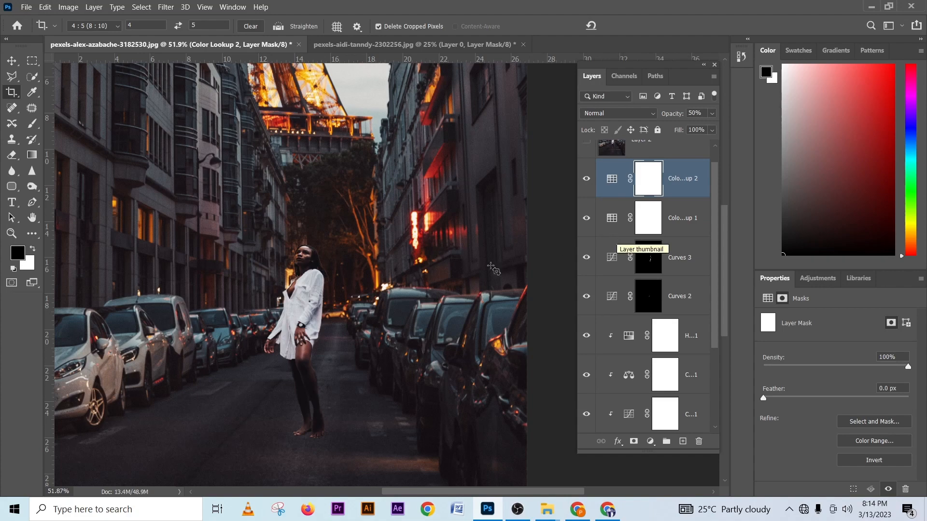
scroll(359, 279, "down", 2)
scroll(360, 278, "down", 1)
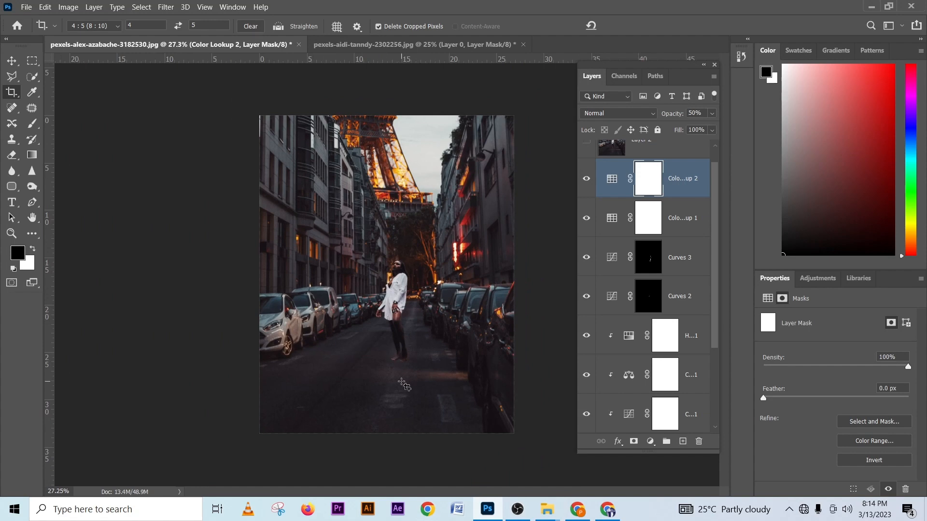
scroll(392, 359, "up", 6)
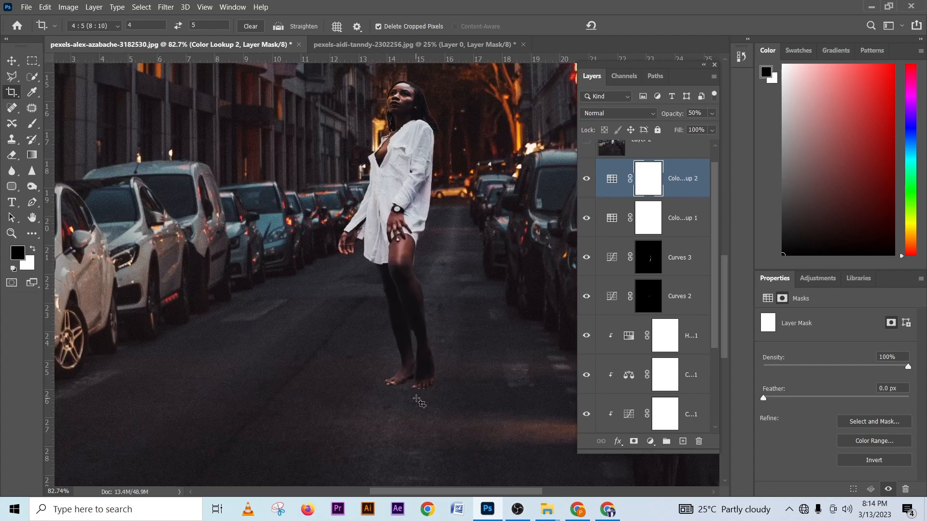
left_click_drag(497, 404, 406, 355)
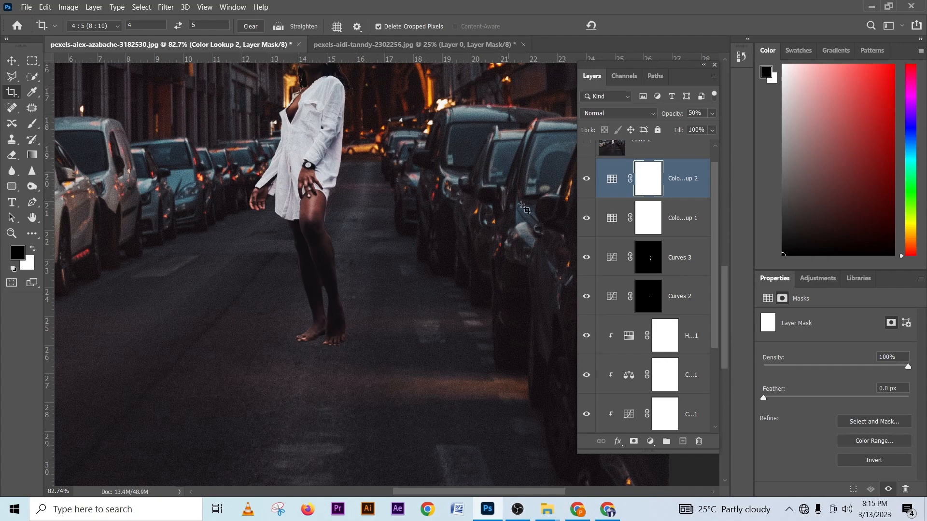
Rename Layer 1, directly above the Background, as shadow and show it
scroll(635, 291, "down", 3)
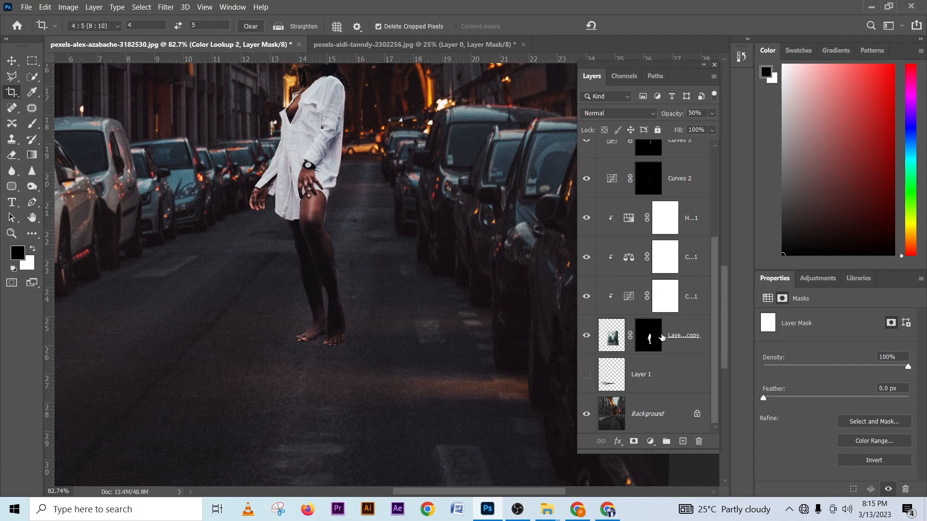
left_click(668, 386)
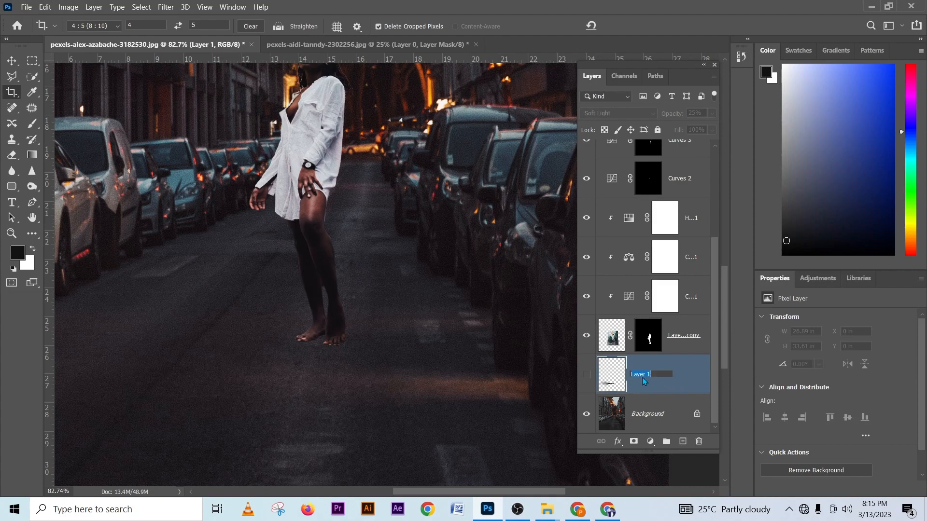
type("shadow")
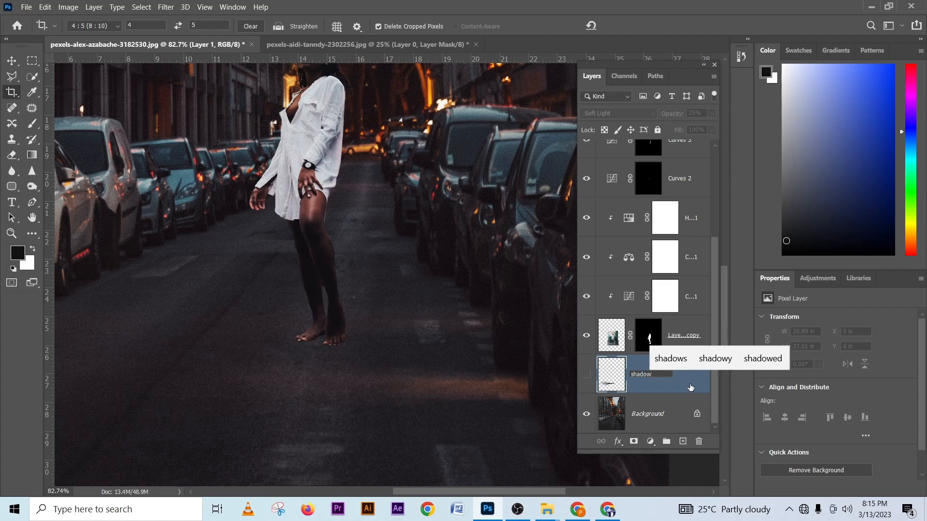
key("Return")
left_click(586, 375)
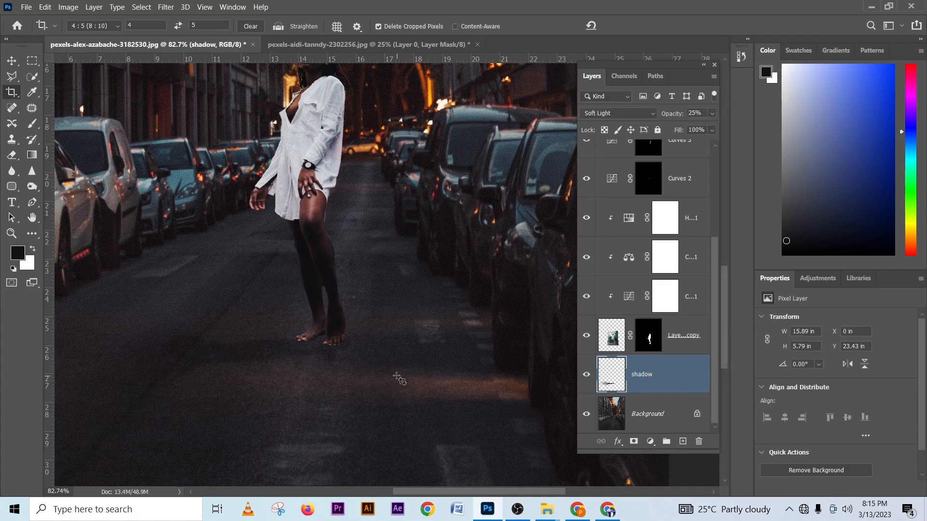
Compare the ground around the woman's feet with the shadow layer hidden and shown
scroll(415, 372, "down", 1)
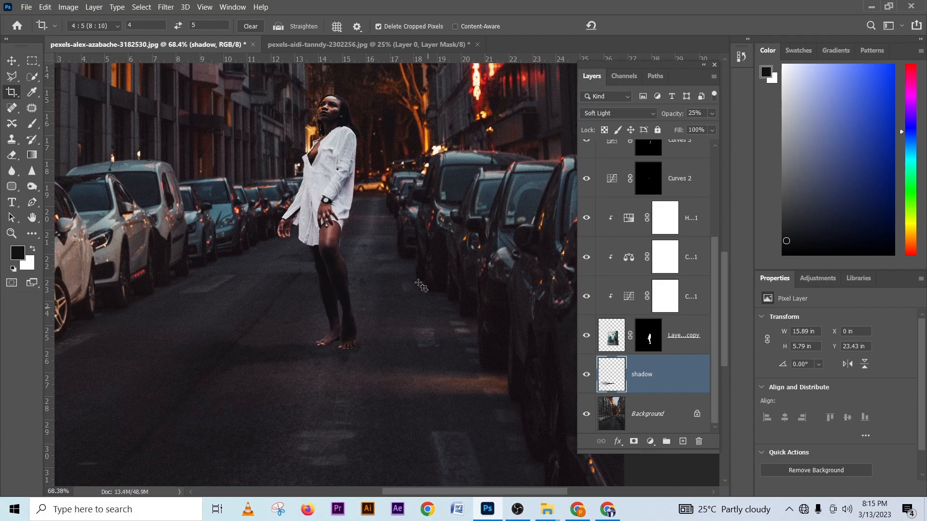
left_click(585, 375)
left_click(584, 377)
left_click(584, 377)
left_click(584, 377)
scroll(398, 345, "down", 3)
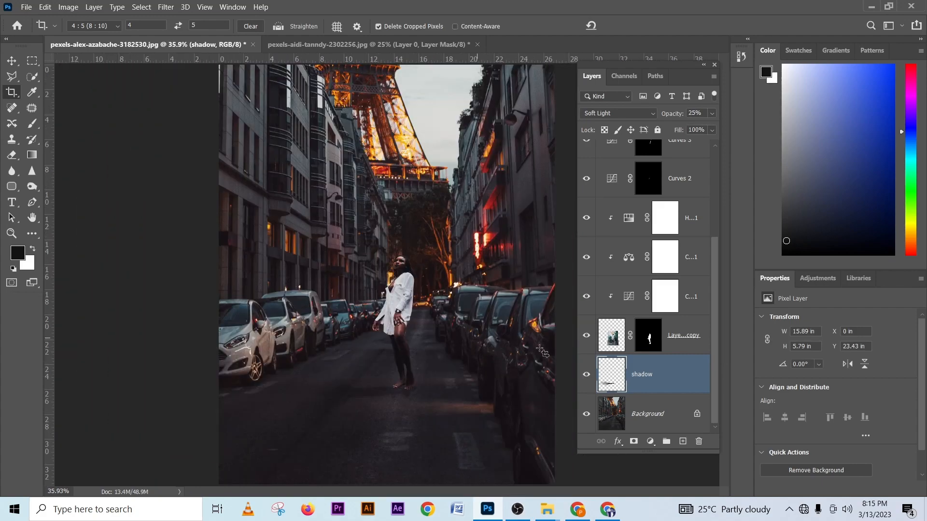
Select and show Layer 2, the merged image above the Color Lookup layers
scroll(594, 270, "up", 5)
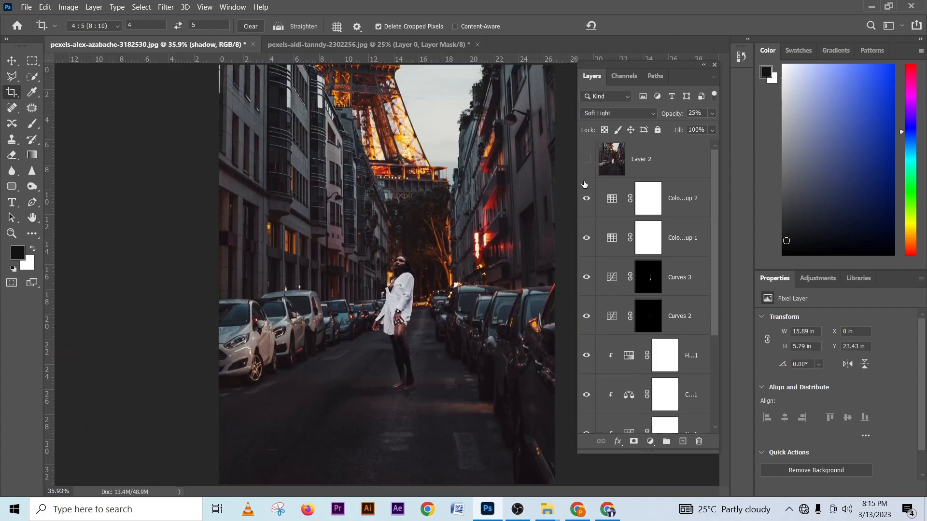
scroll(453, 400, "down", 1)
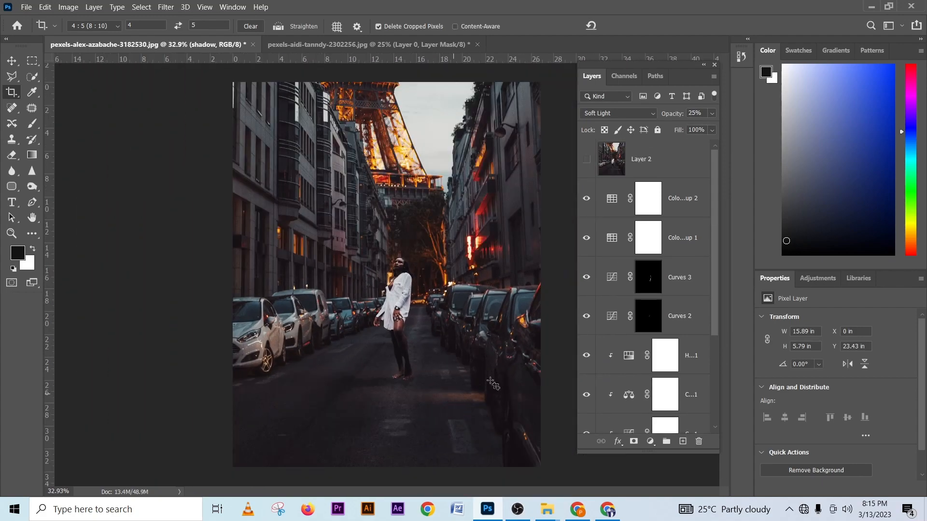
left_click(682, 165)
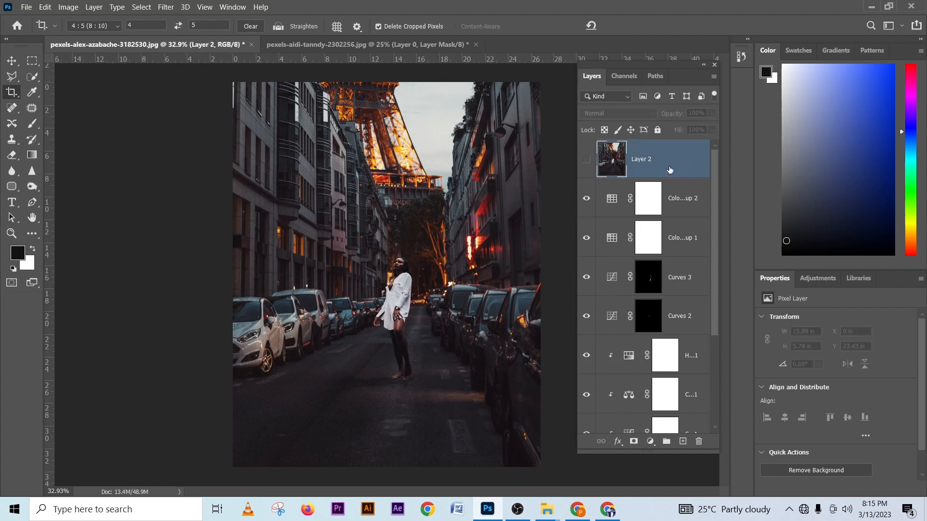
left_click(588, 162)
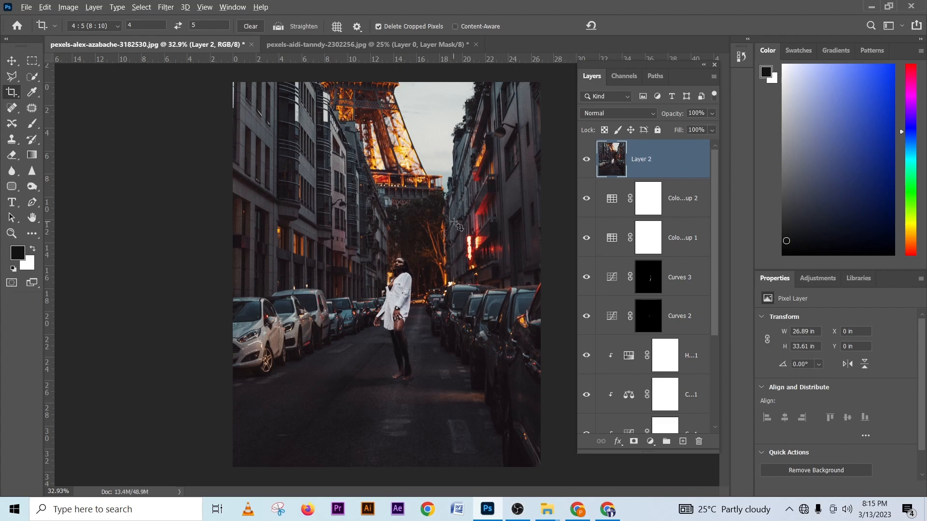
scroll(458, 224, "down", 1)
scroll(458, 224, "up", 1)
Compare the original Background on its own with the full composite by isolating it and restoring all layers
scroll(643, 287, "down", 3)
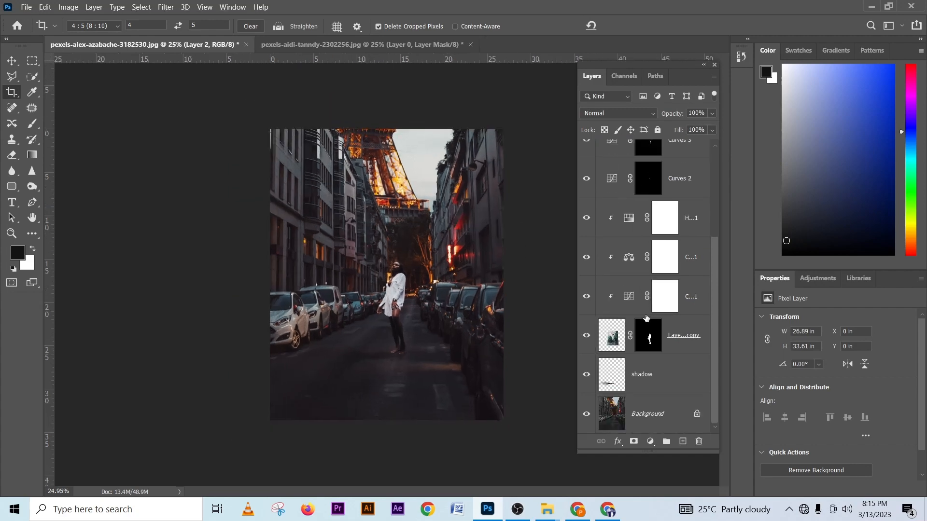
left_click(644, 414)
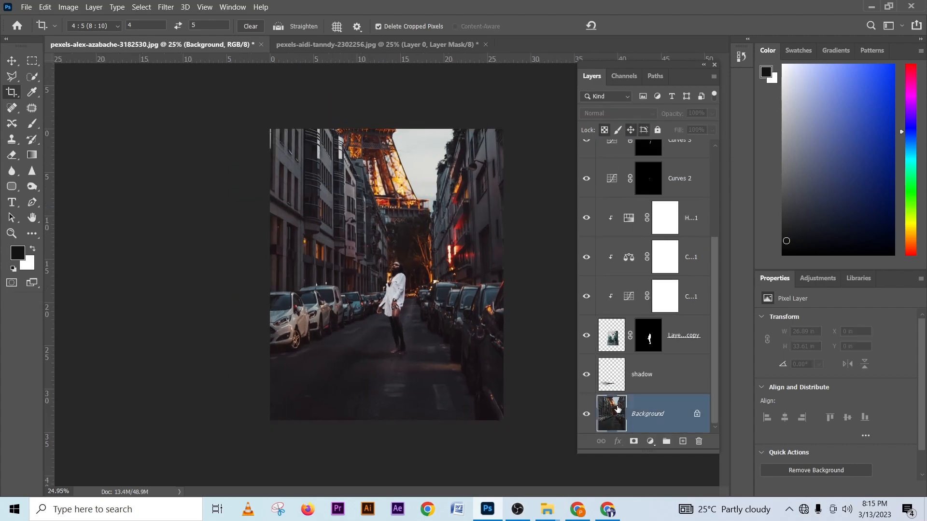
left_click(587, 415, "alt")
left_click(586, 416, "alt")
scroll(617, 358, "up", 3)
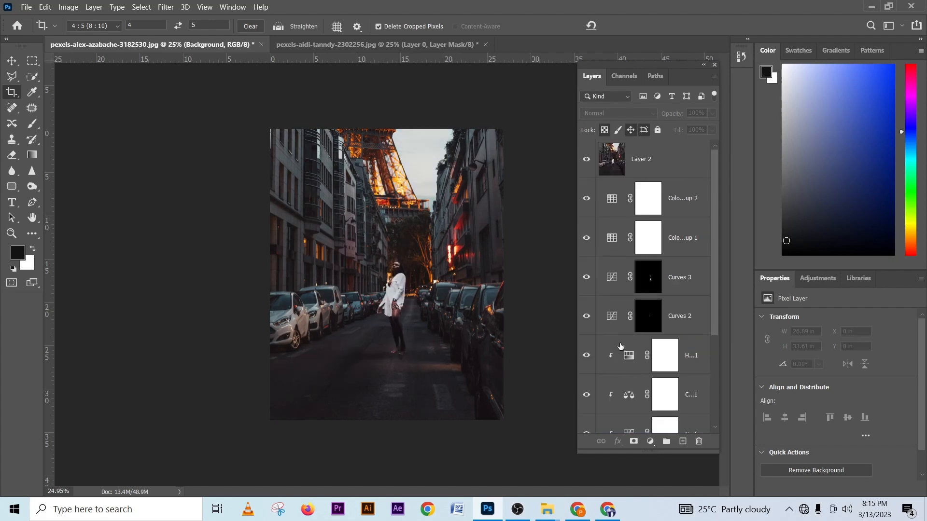
Select Layer 2 and examine the finished composite, first close up on the woman and then as a whole
left_click(678, 160)
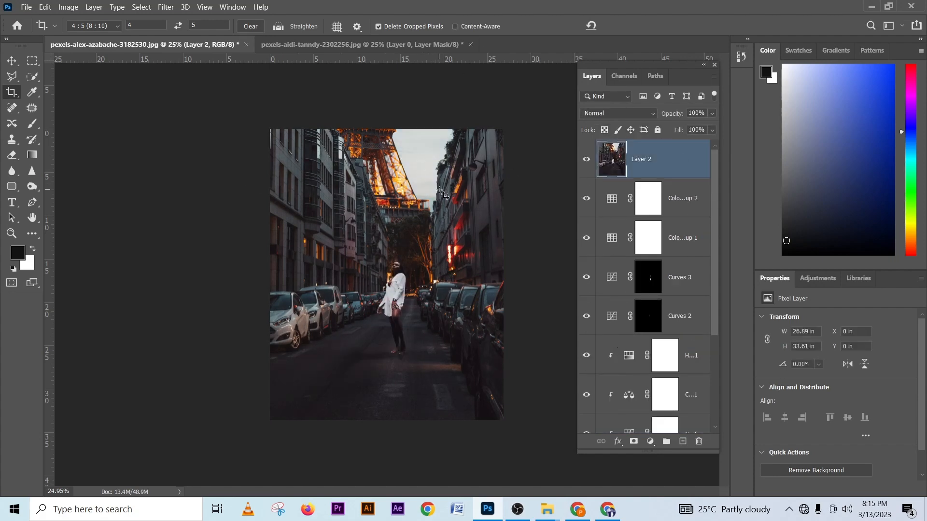
scroll(413, 324, "up", 4)
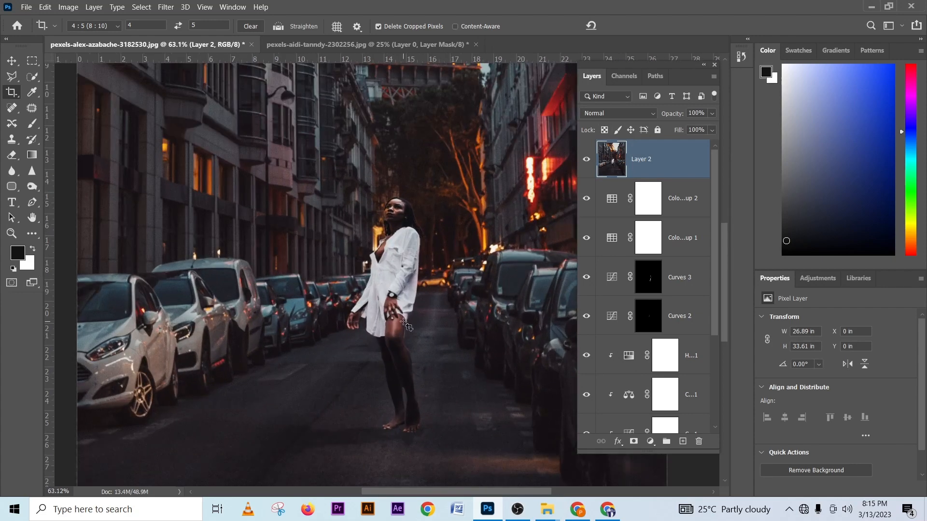
scroll(405, 324, "down", 4)
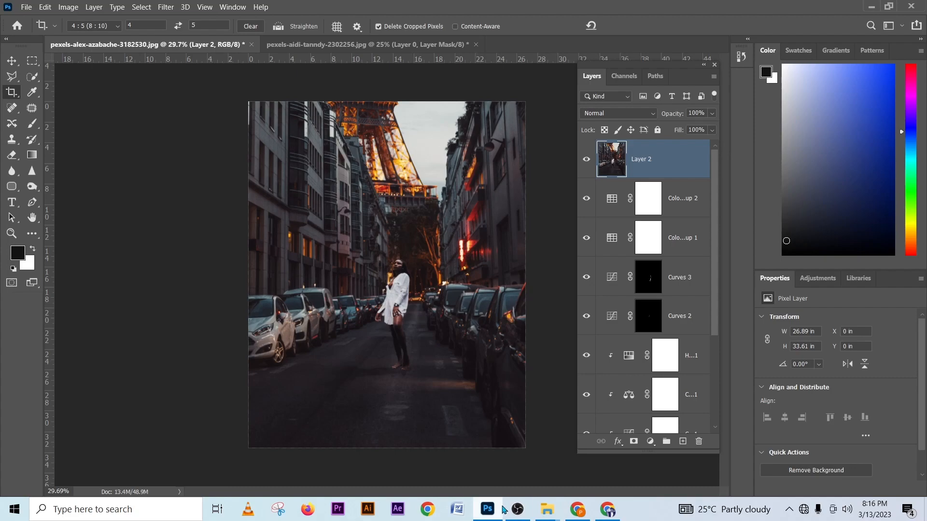
left_click(517, 509)
left_click(838, 418)
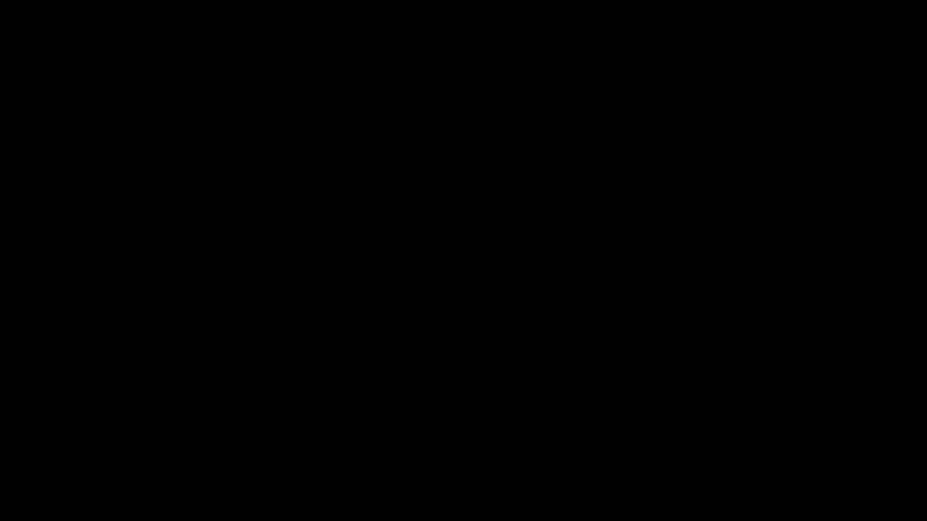